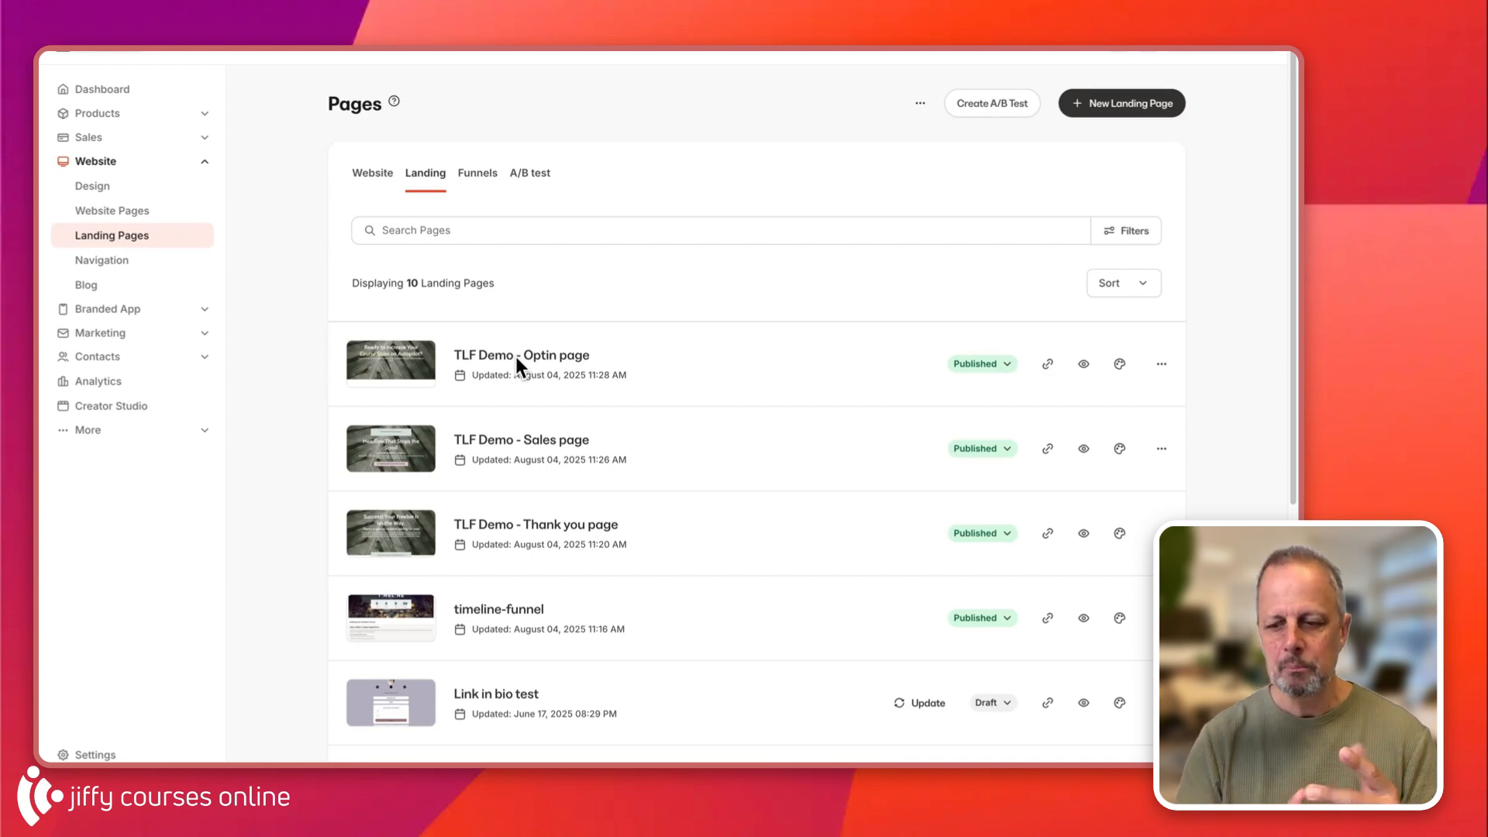
Duplicate the TLF Demo Sales page and Thank you page, titling the copies "TLF Demo - Sales page expired" and "TLF Demo - Thank you page expired"
click(1160, 449)
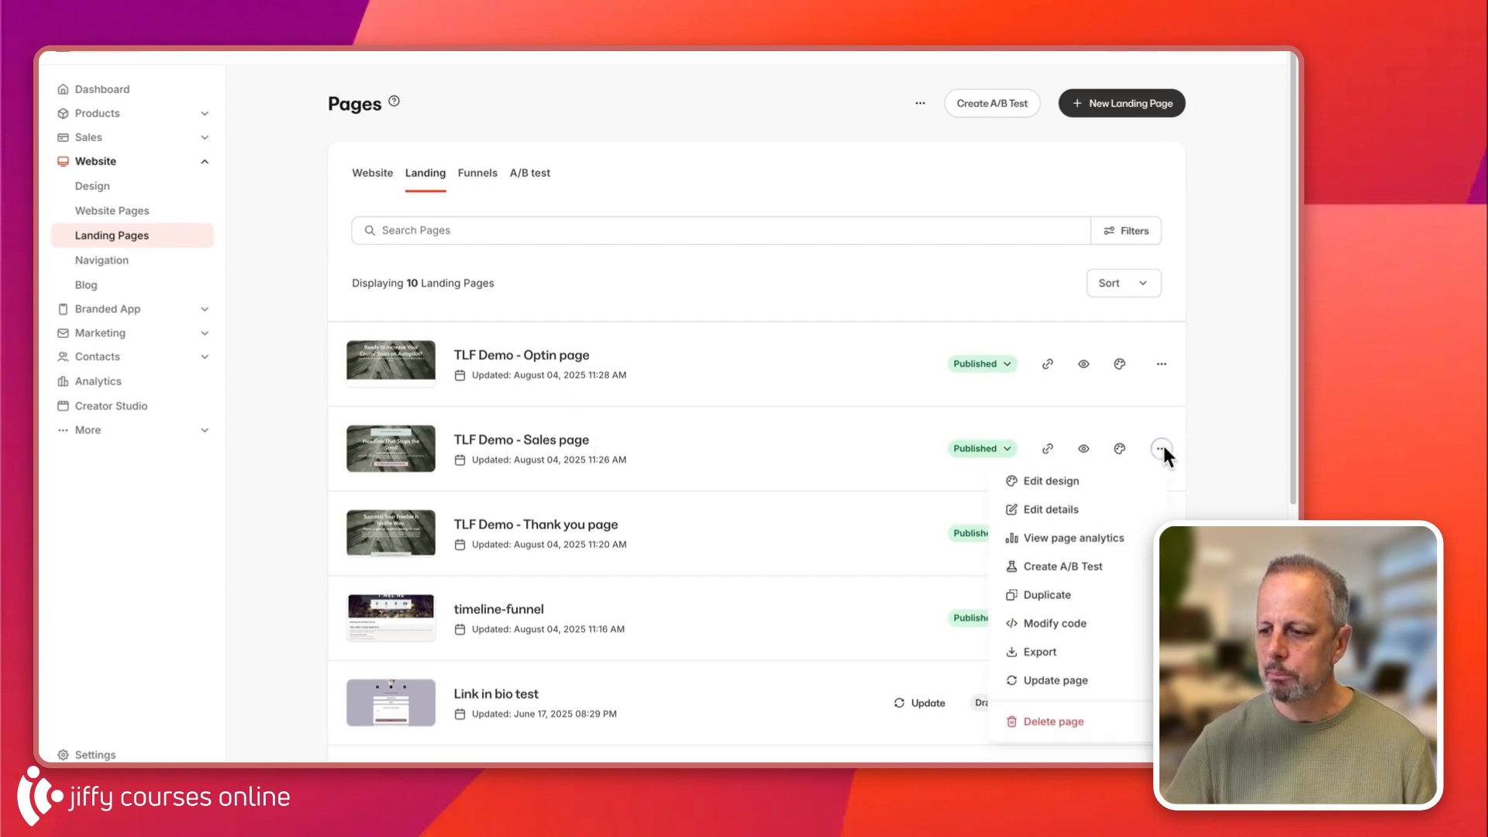
click(1030, 591)
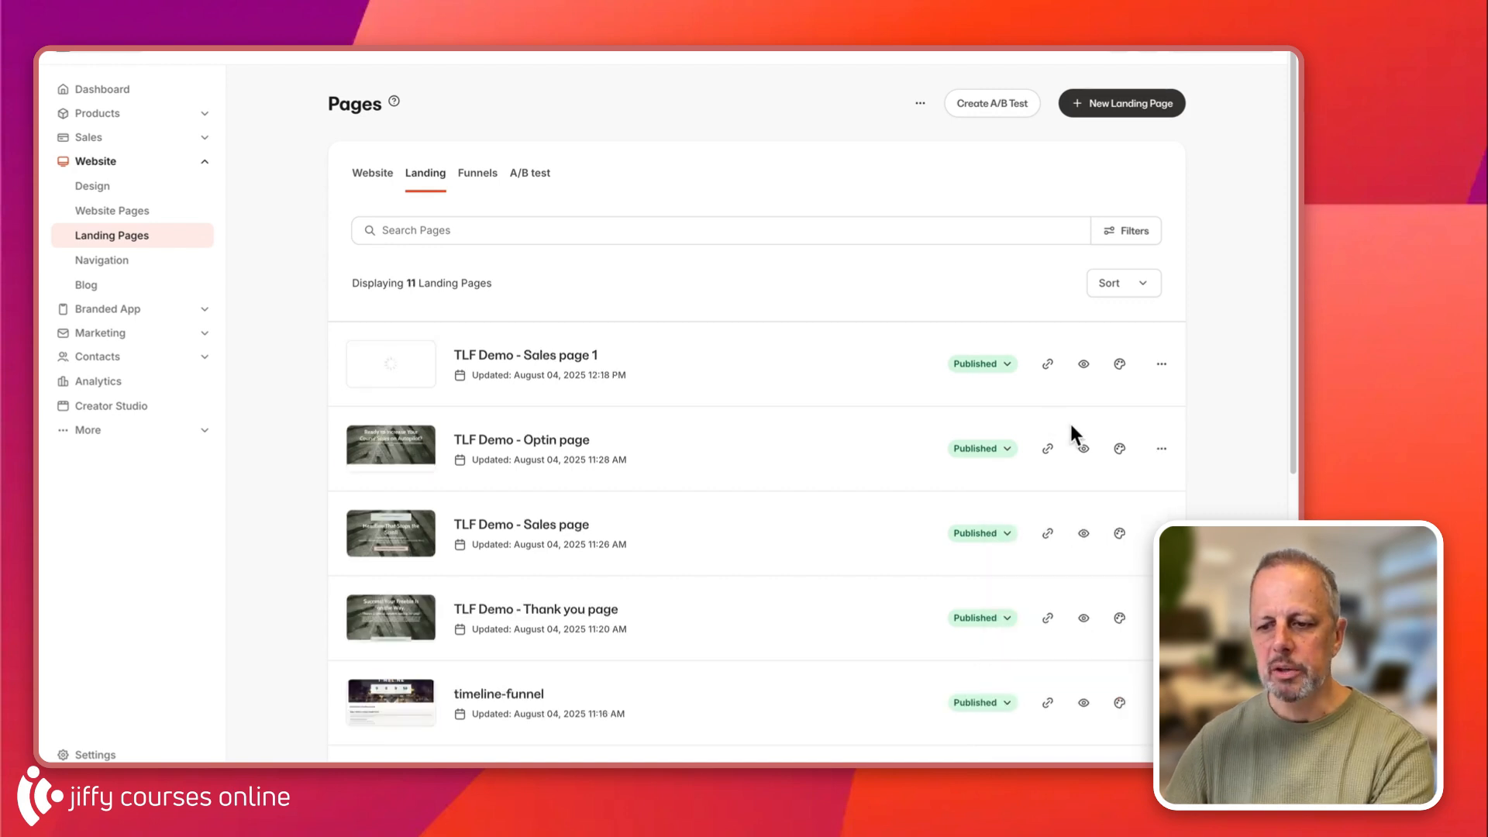
click(673, 332)
click(811, 197)
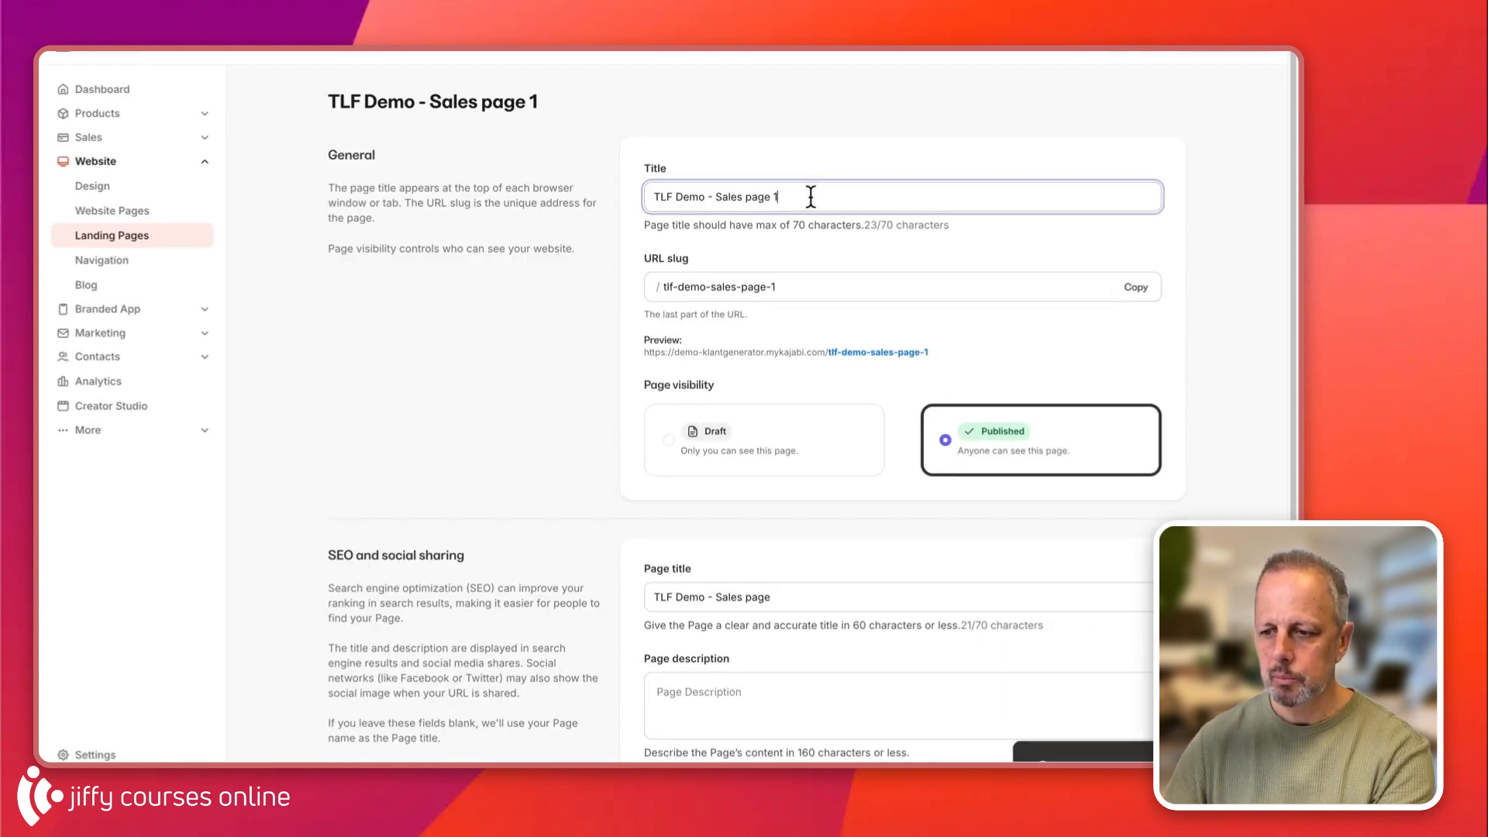
key(BackSpace)
text(ex)
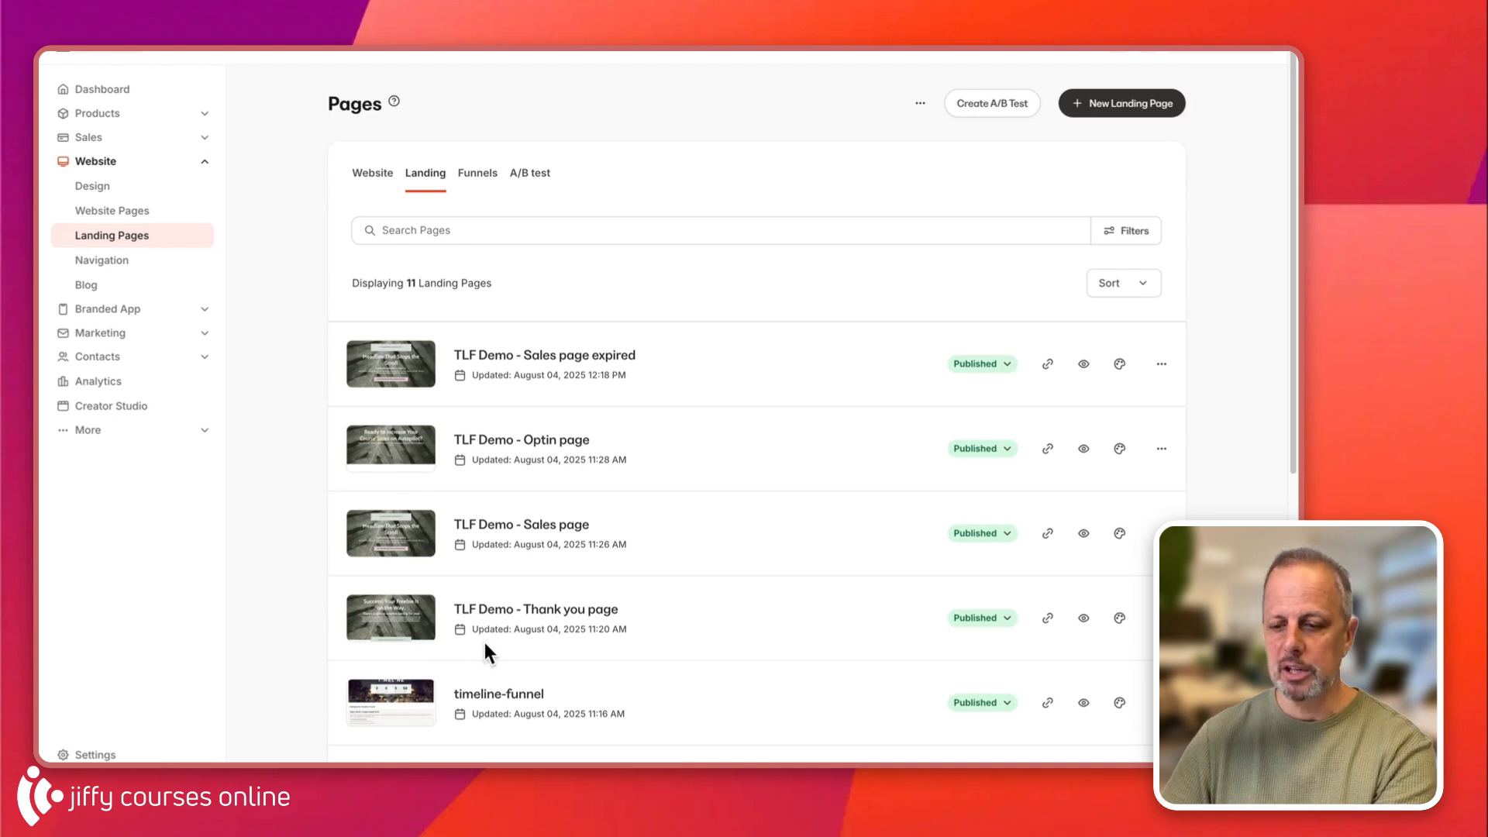
click(1160, 618)
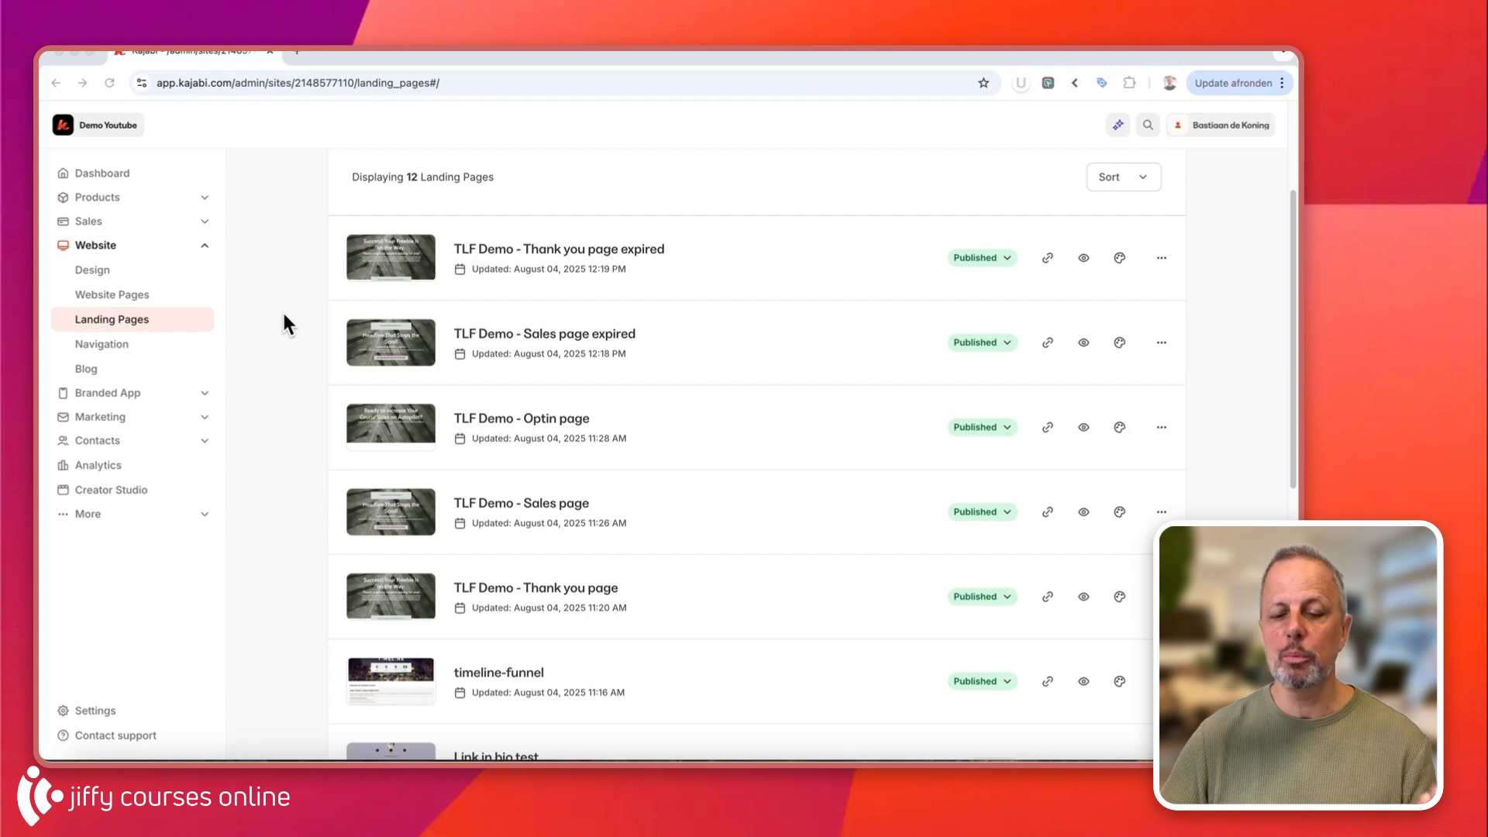
View the email campaigns, and open the timeline-funnel landing page in the page editor
click(198, 423)
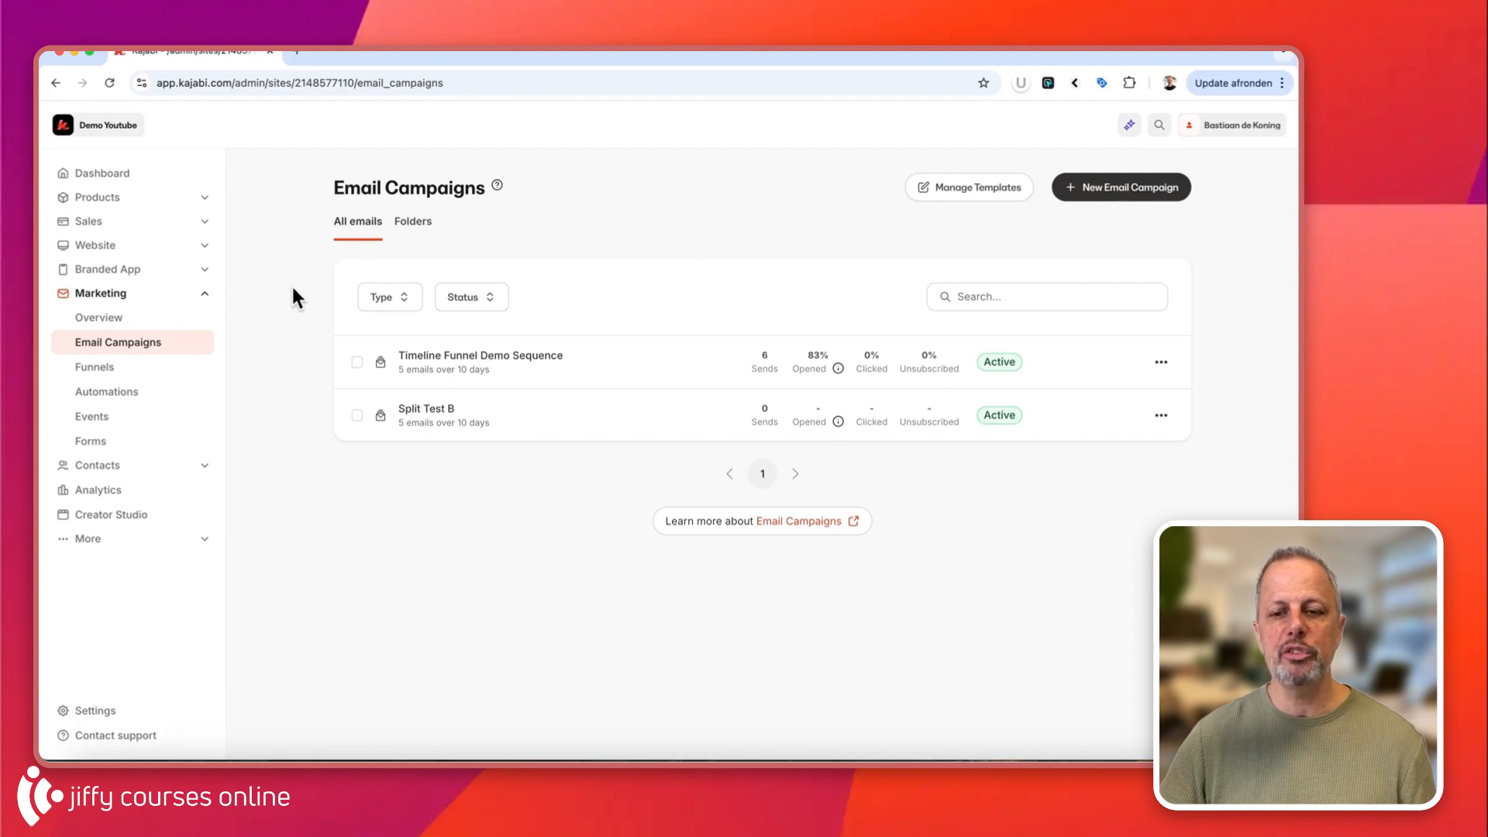
click(124, 246)
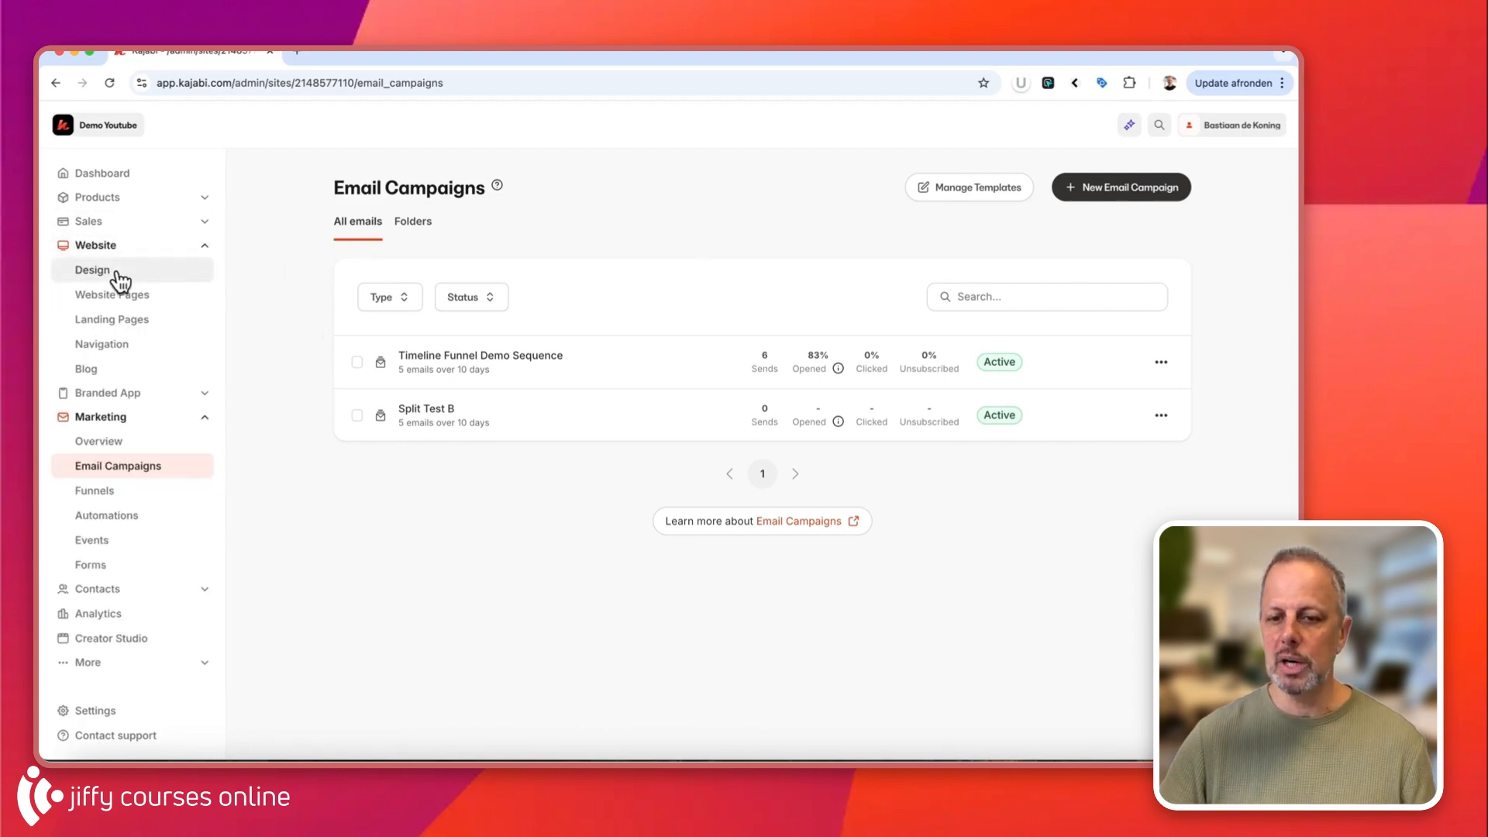
click(111, 321)
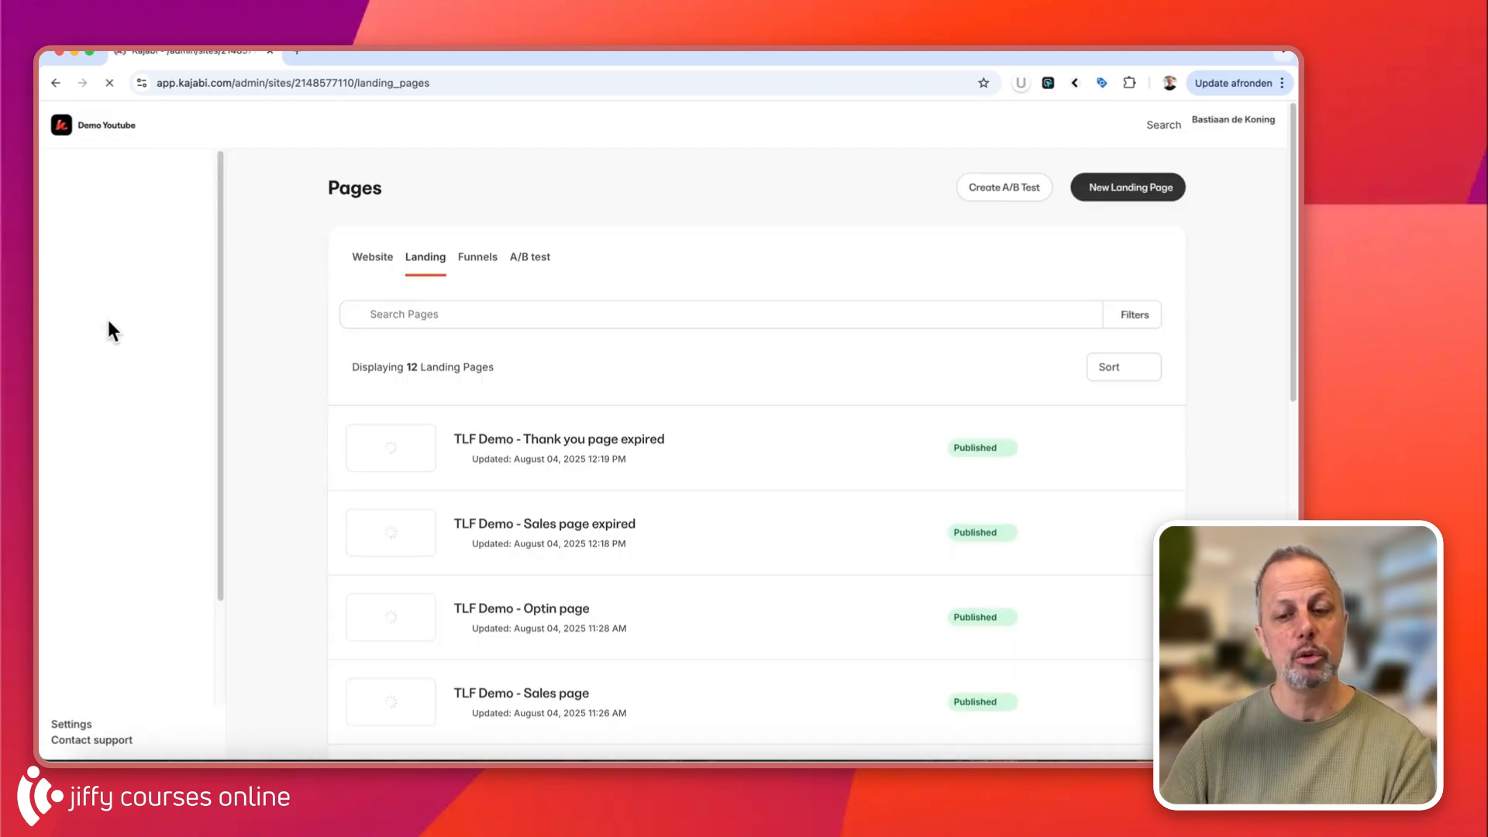
scroll(265, 403, down, 3)
scroll(265, 404, down, 1)
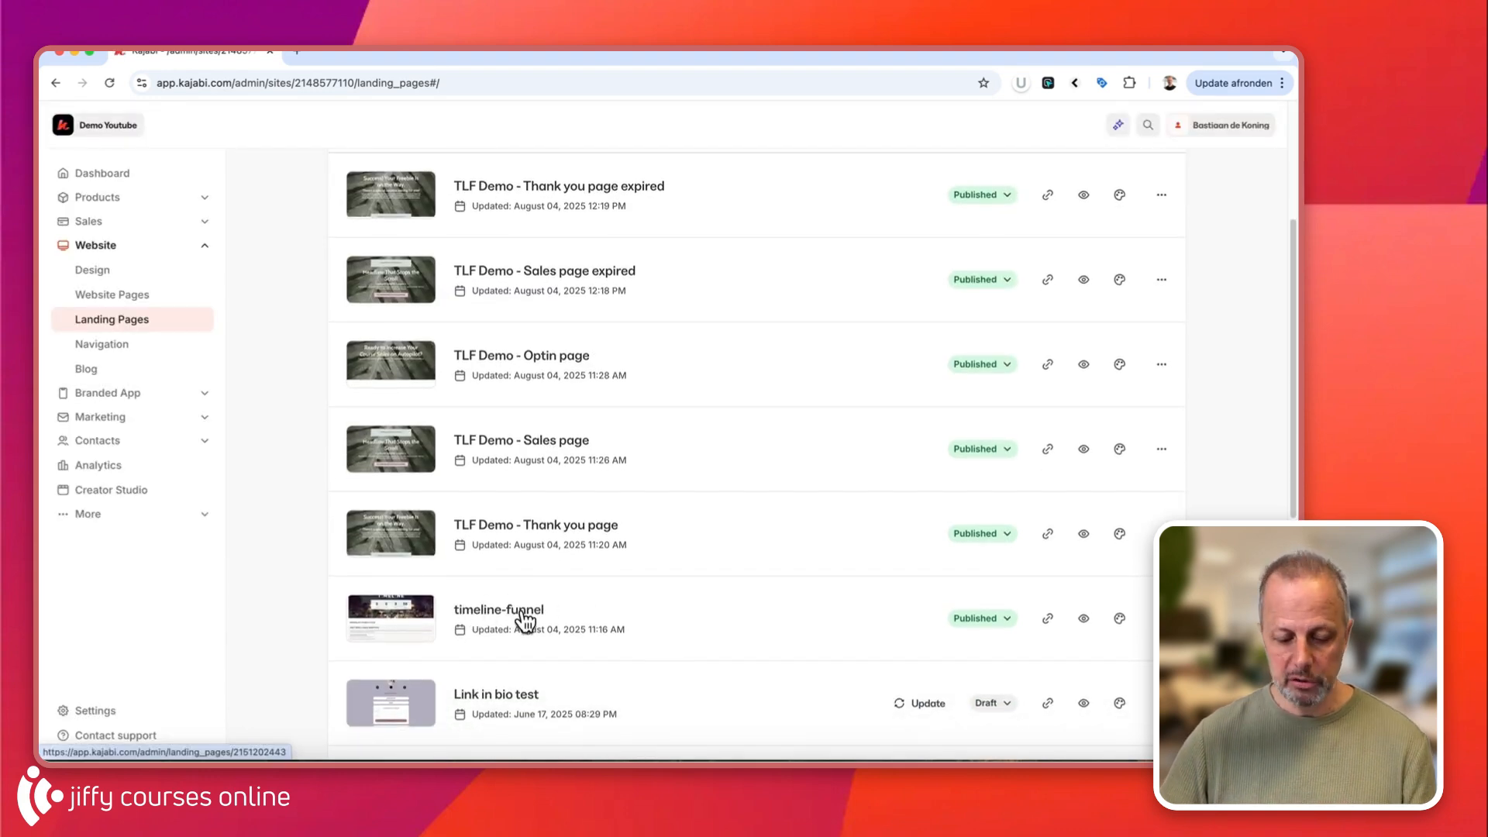
click(363, 51)
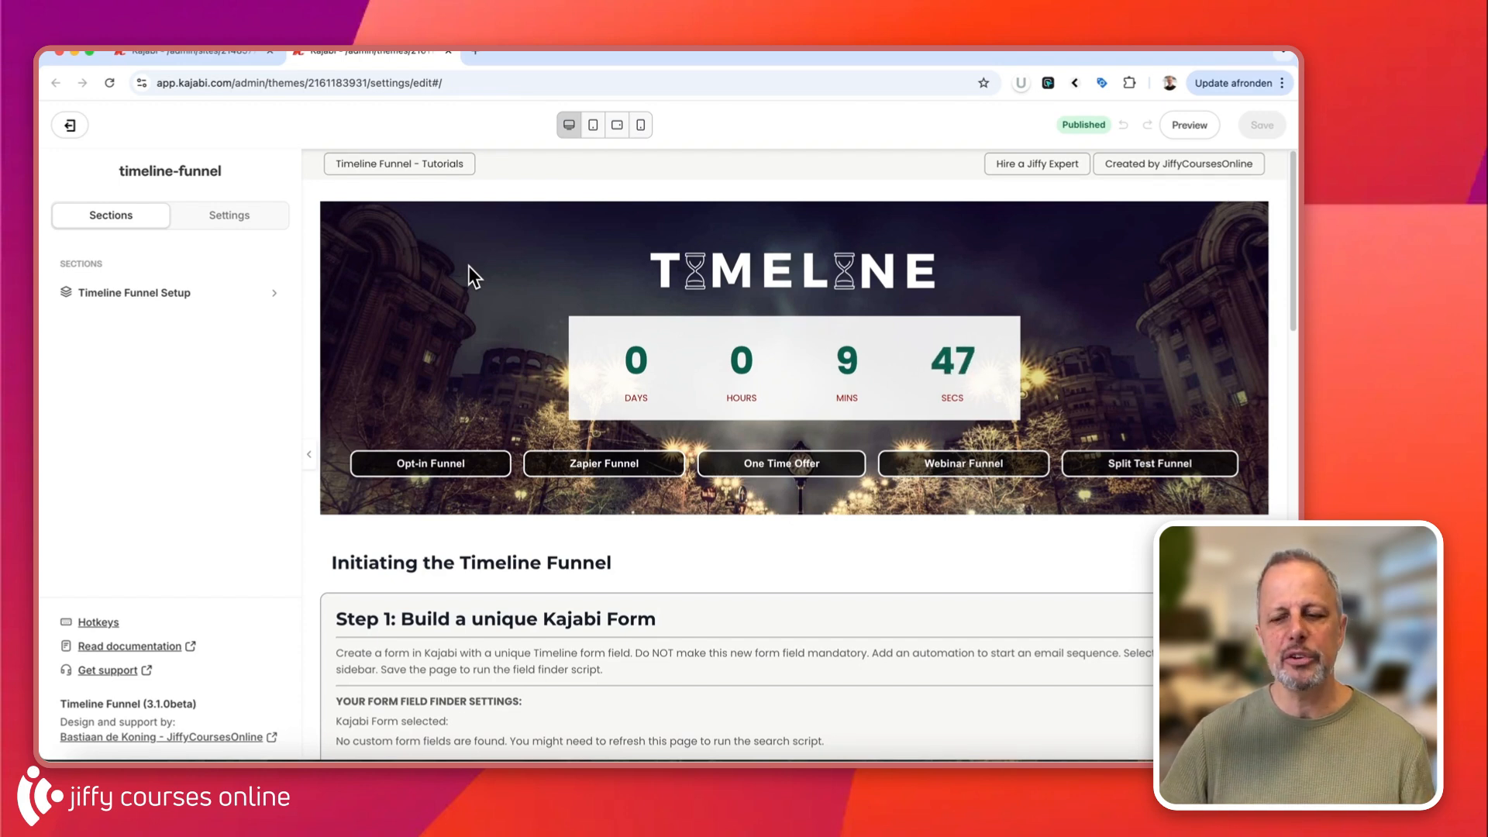
Open the site's forms list from the Form Field Finder settings of the Timeline Funnel Setup section
click(131, 294)
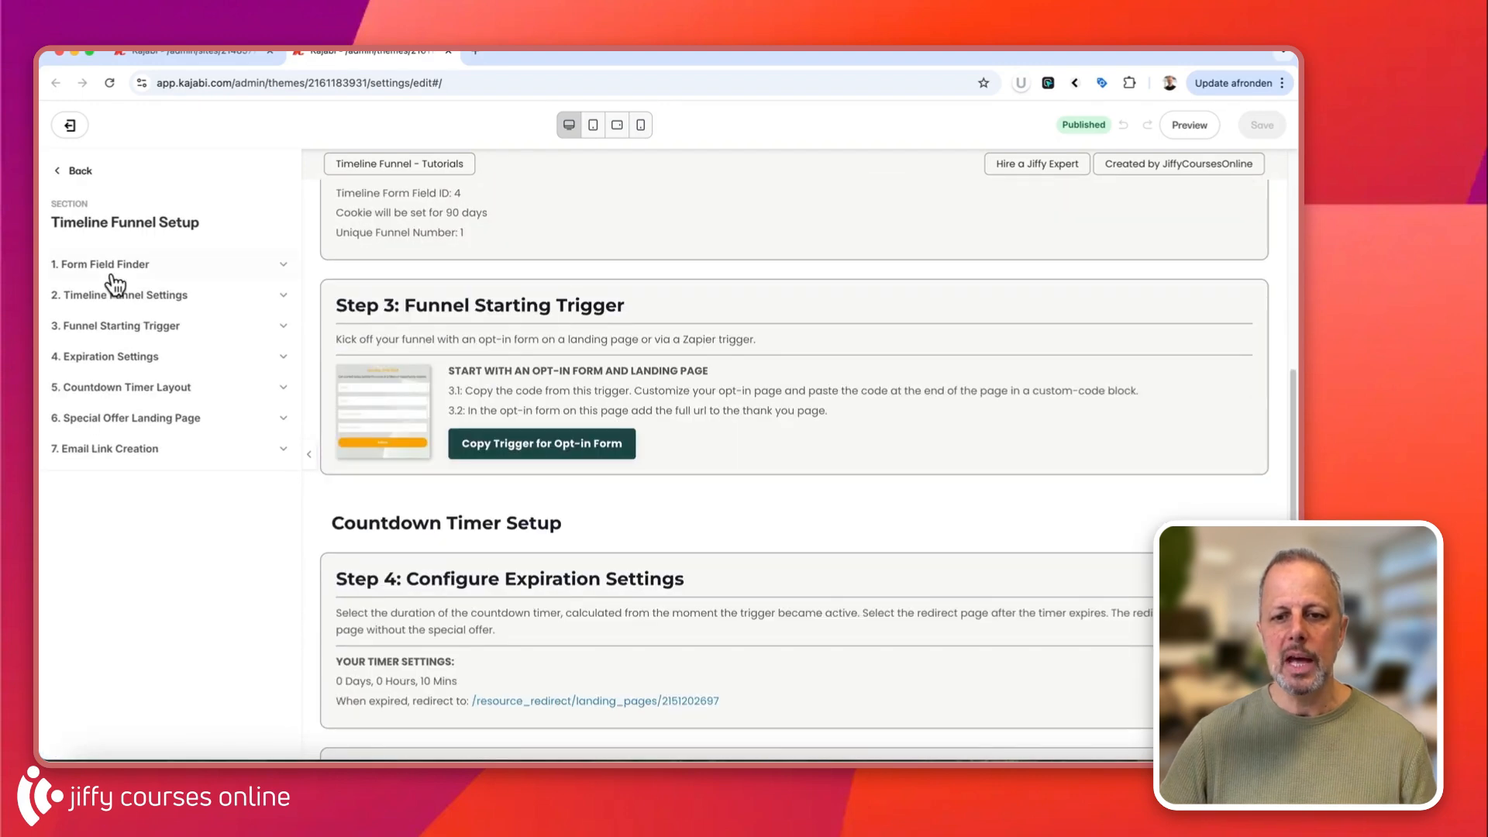
click(109, 264)
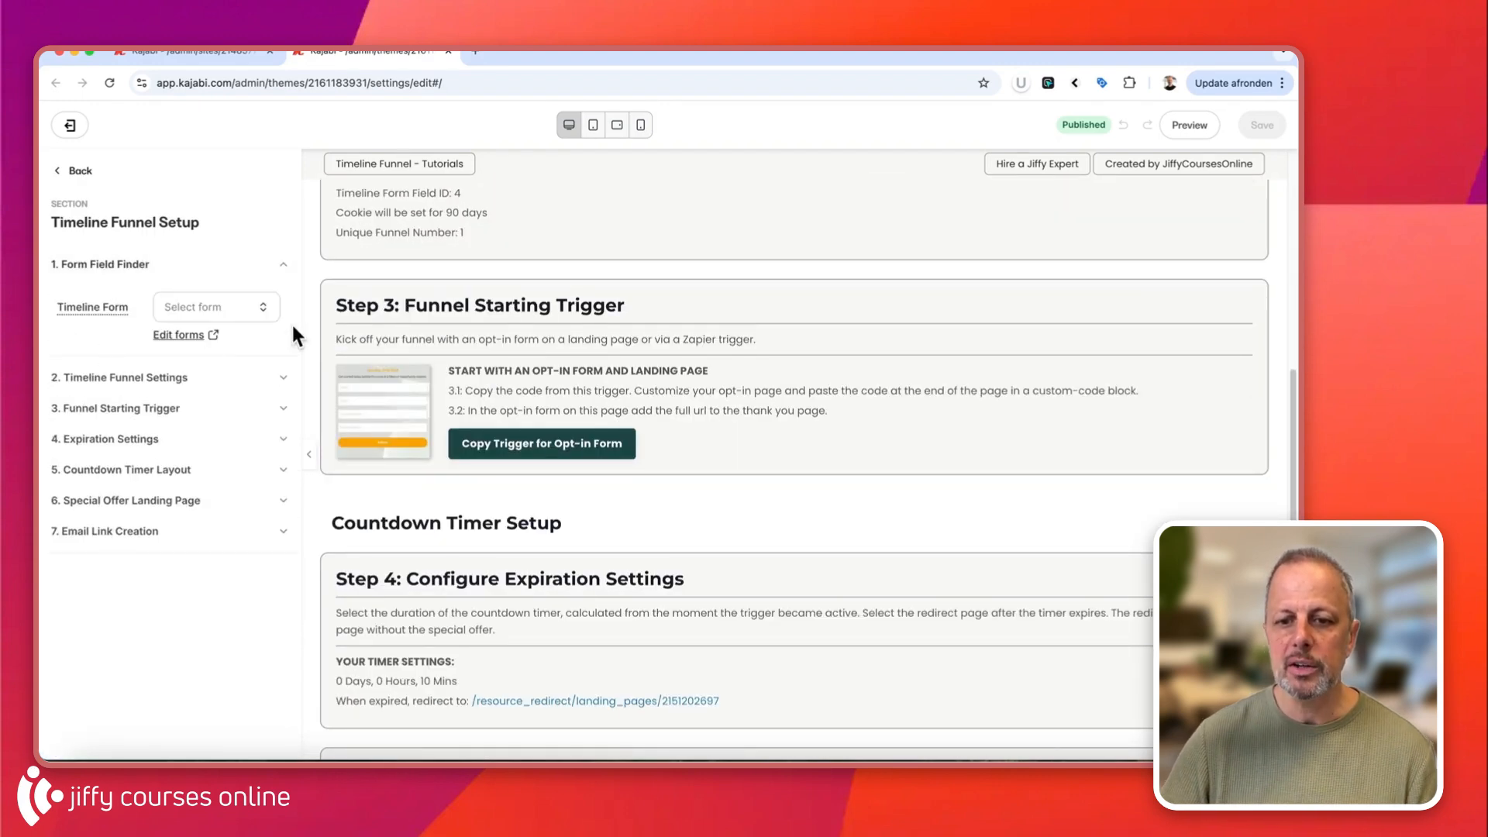
click(183, 342)
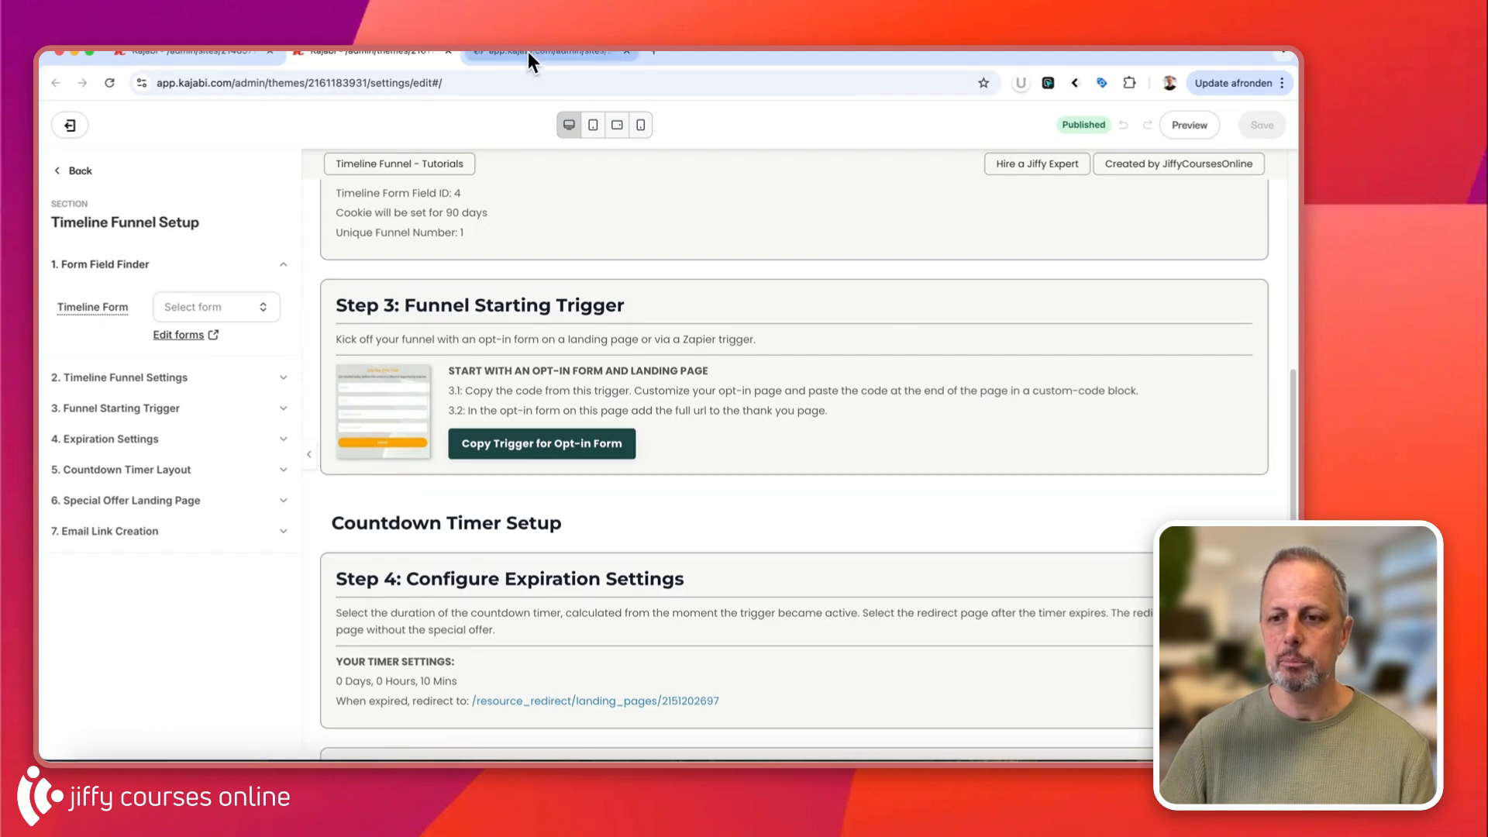
click(527, 53)
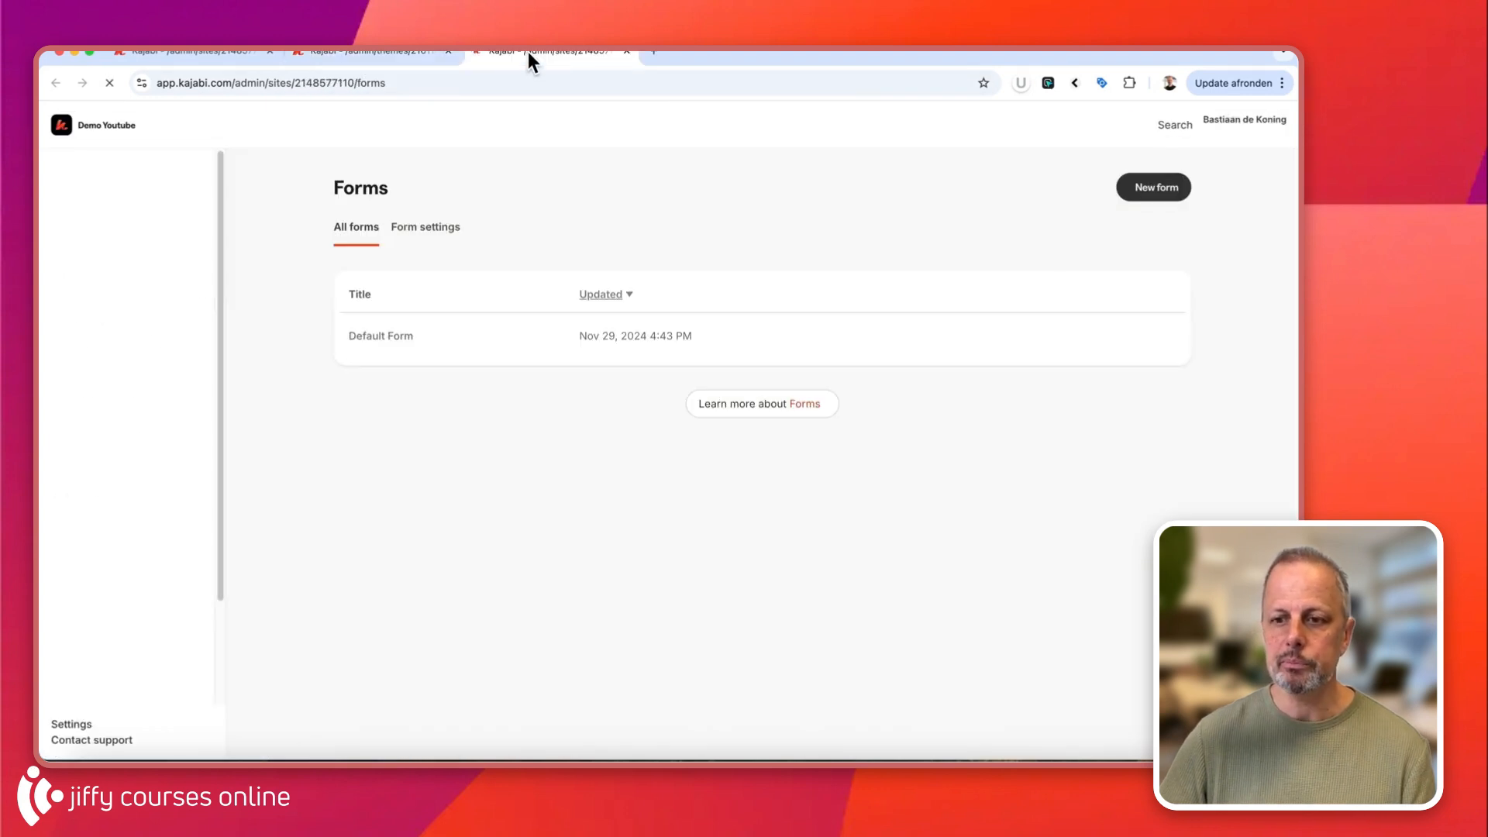
Create a new form titled "Timeline Funnel - Demo" and set its opt-in to Single Opt-In
click(1155, 190)
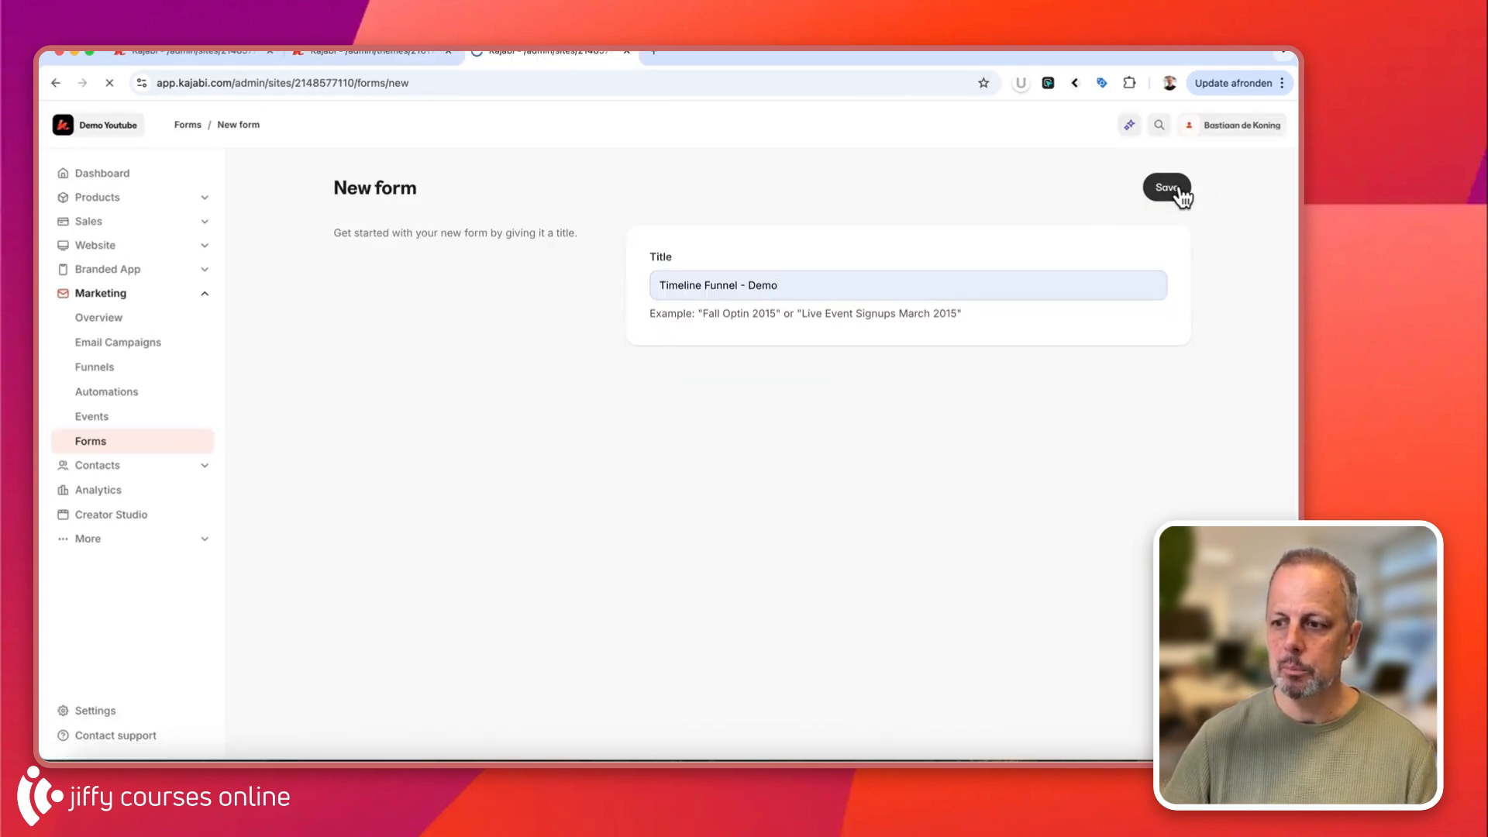
scroll(309, 416, down, 5)
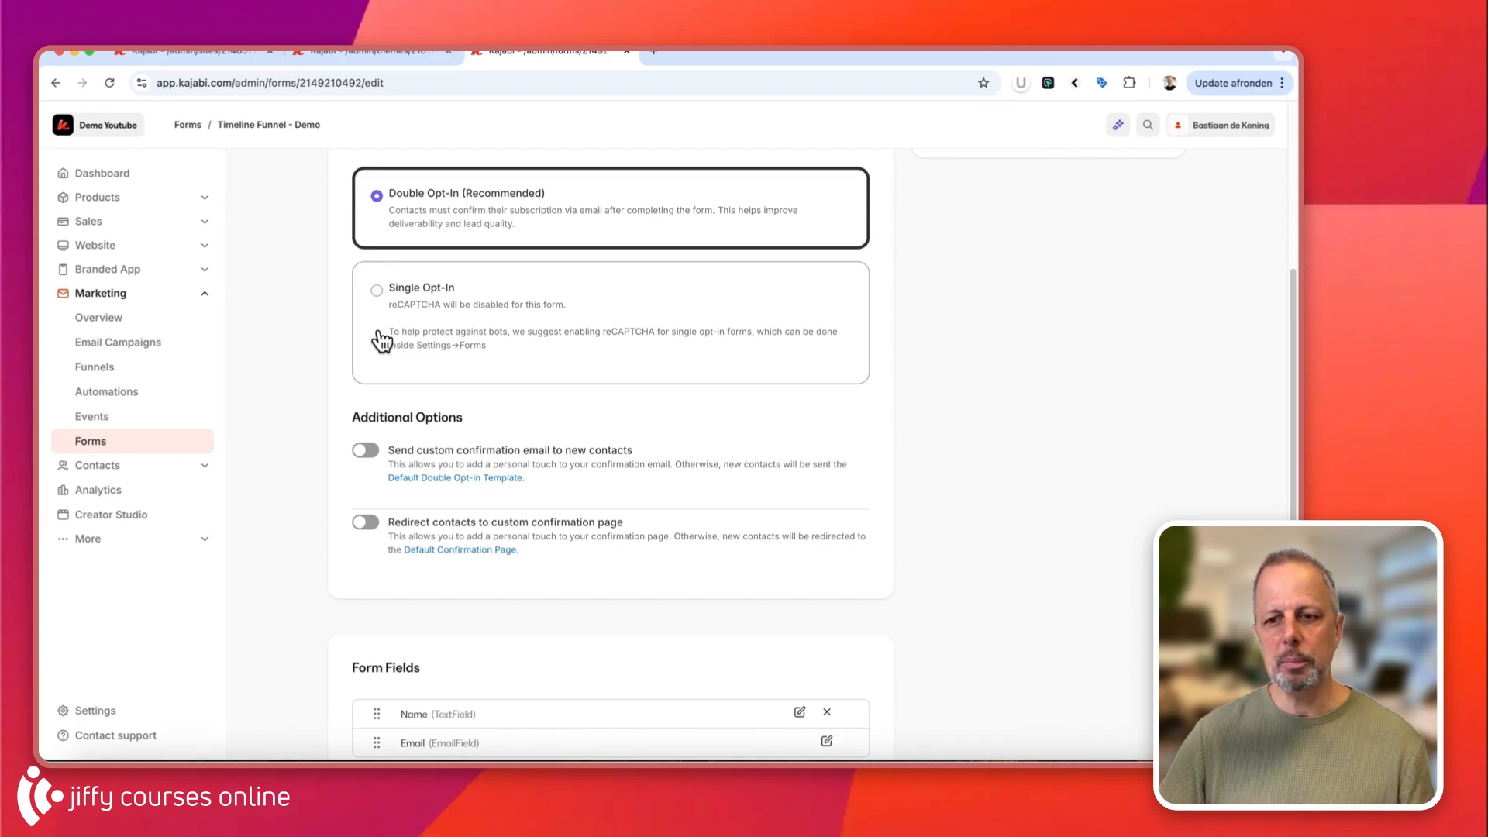
click(417, 302)
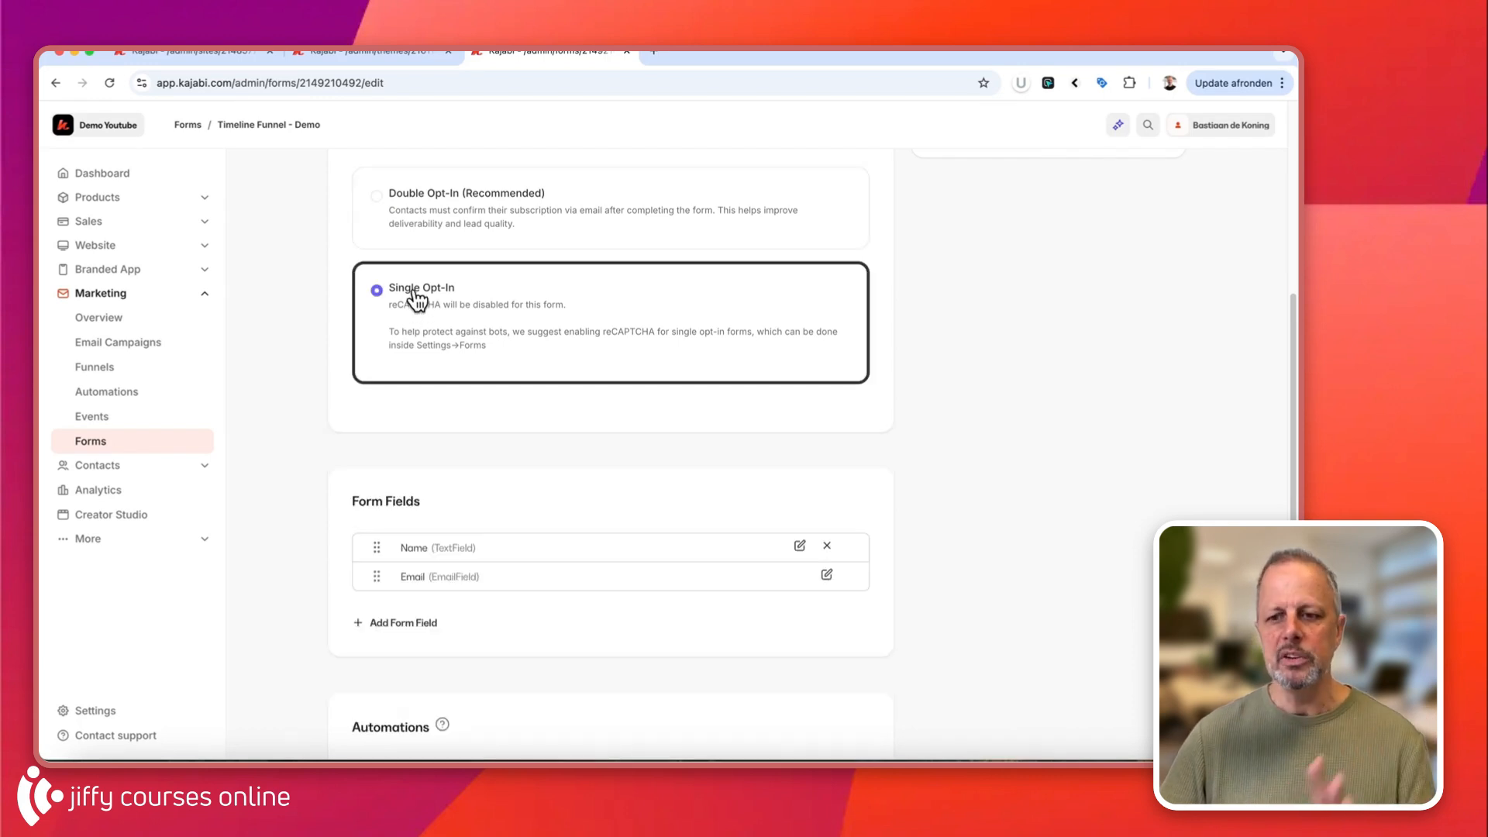
Add a new, non-required text field titled "Timeline Funnel 1" to the form
click(409, 626)
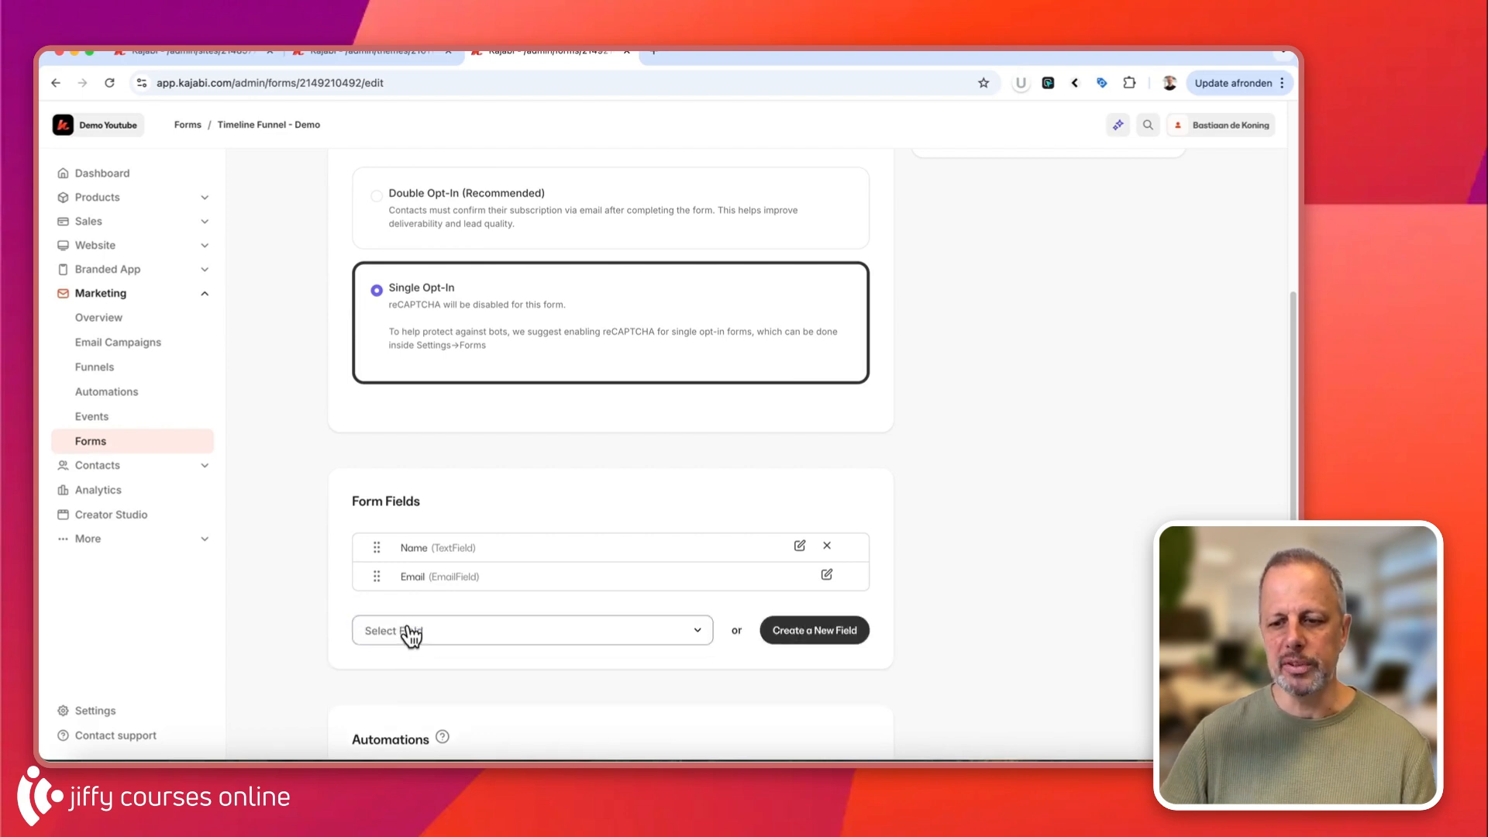
click(814, 630)
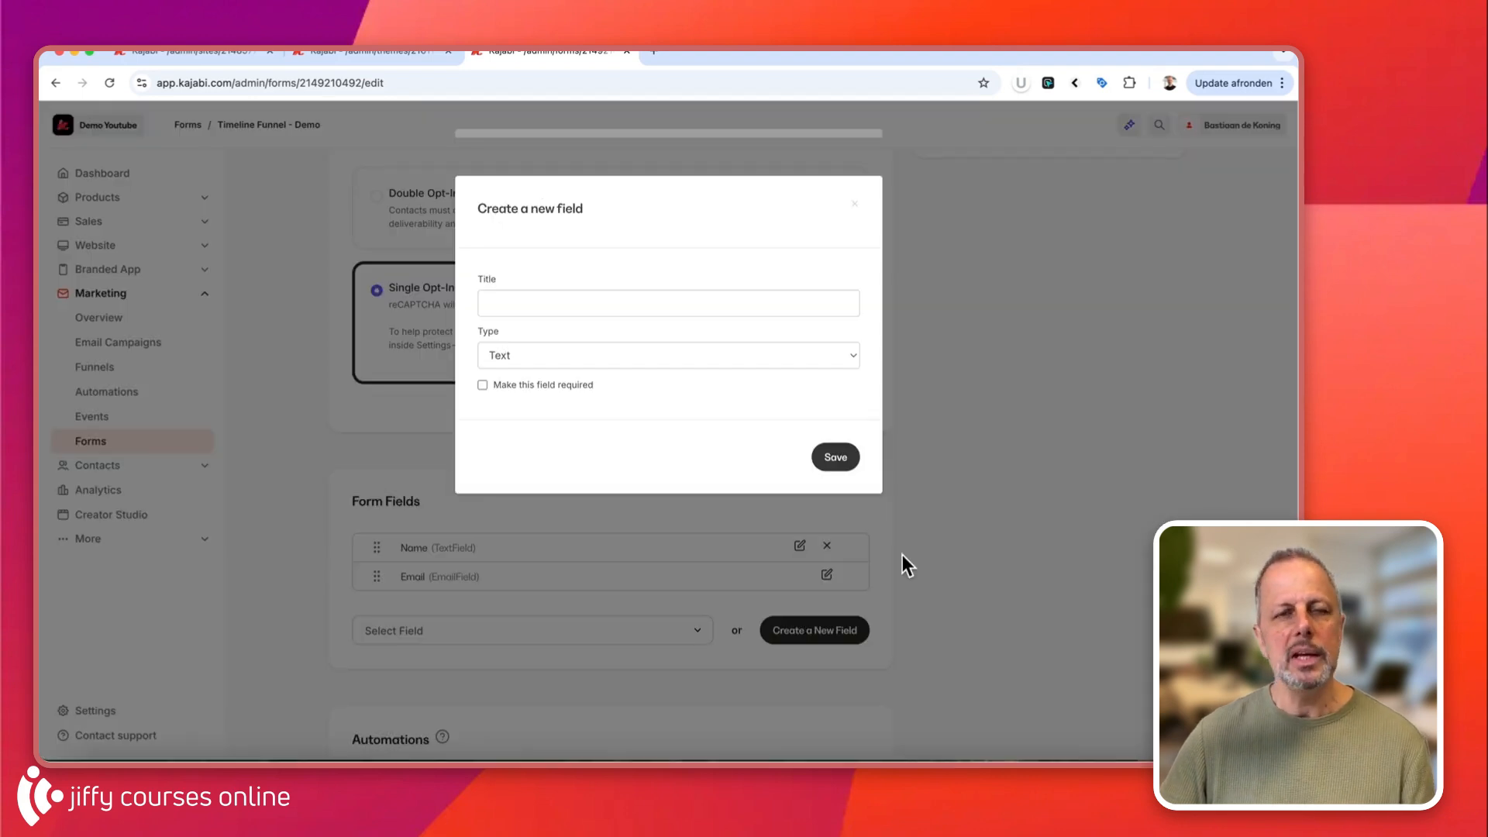
click(530, 305)
text(time)
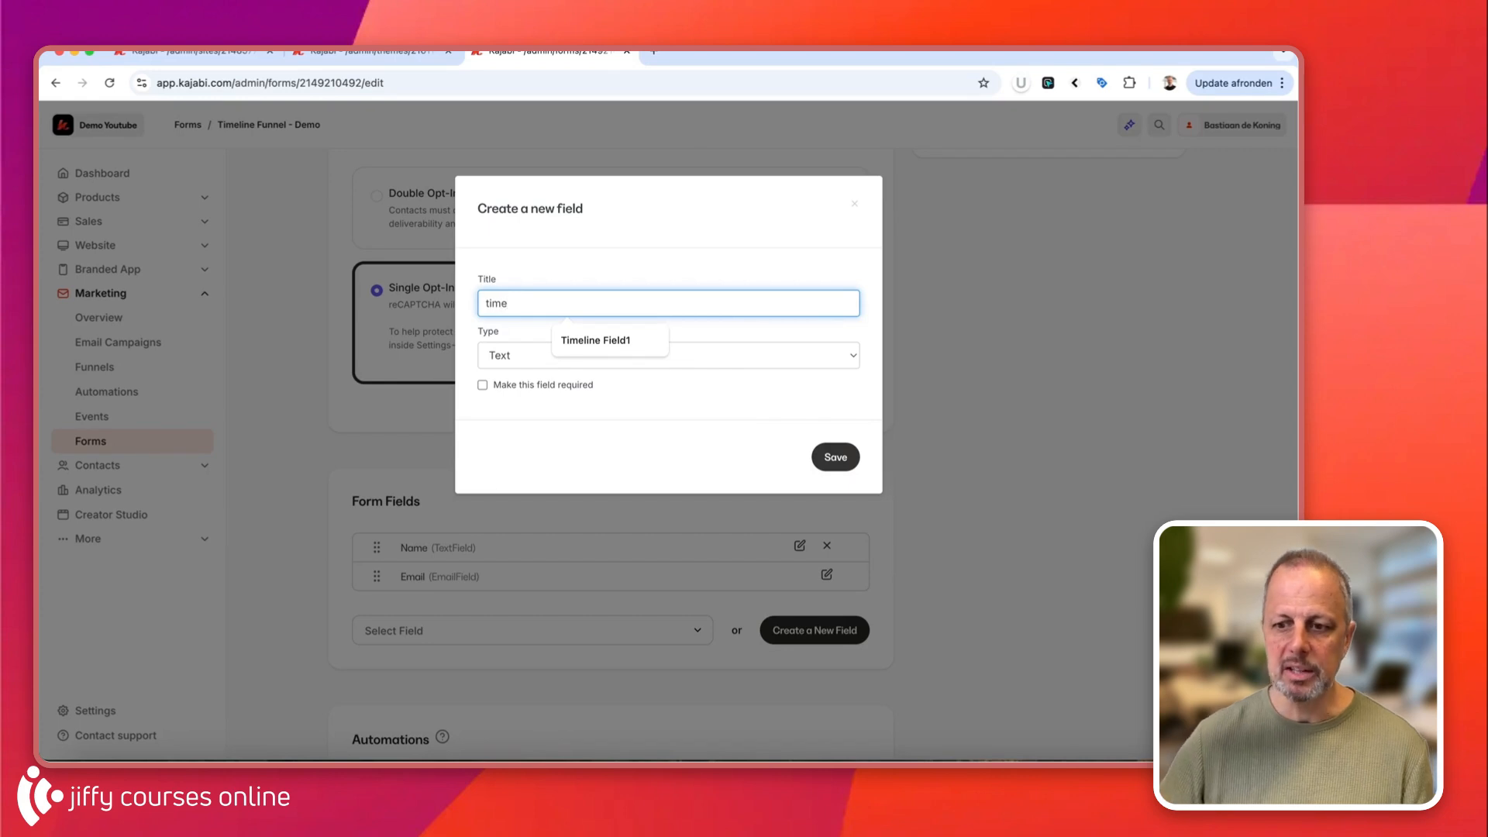
click(593, 349)
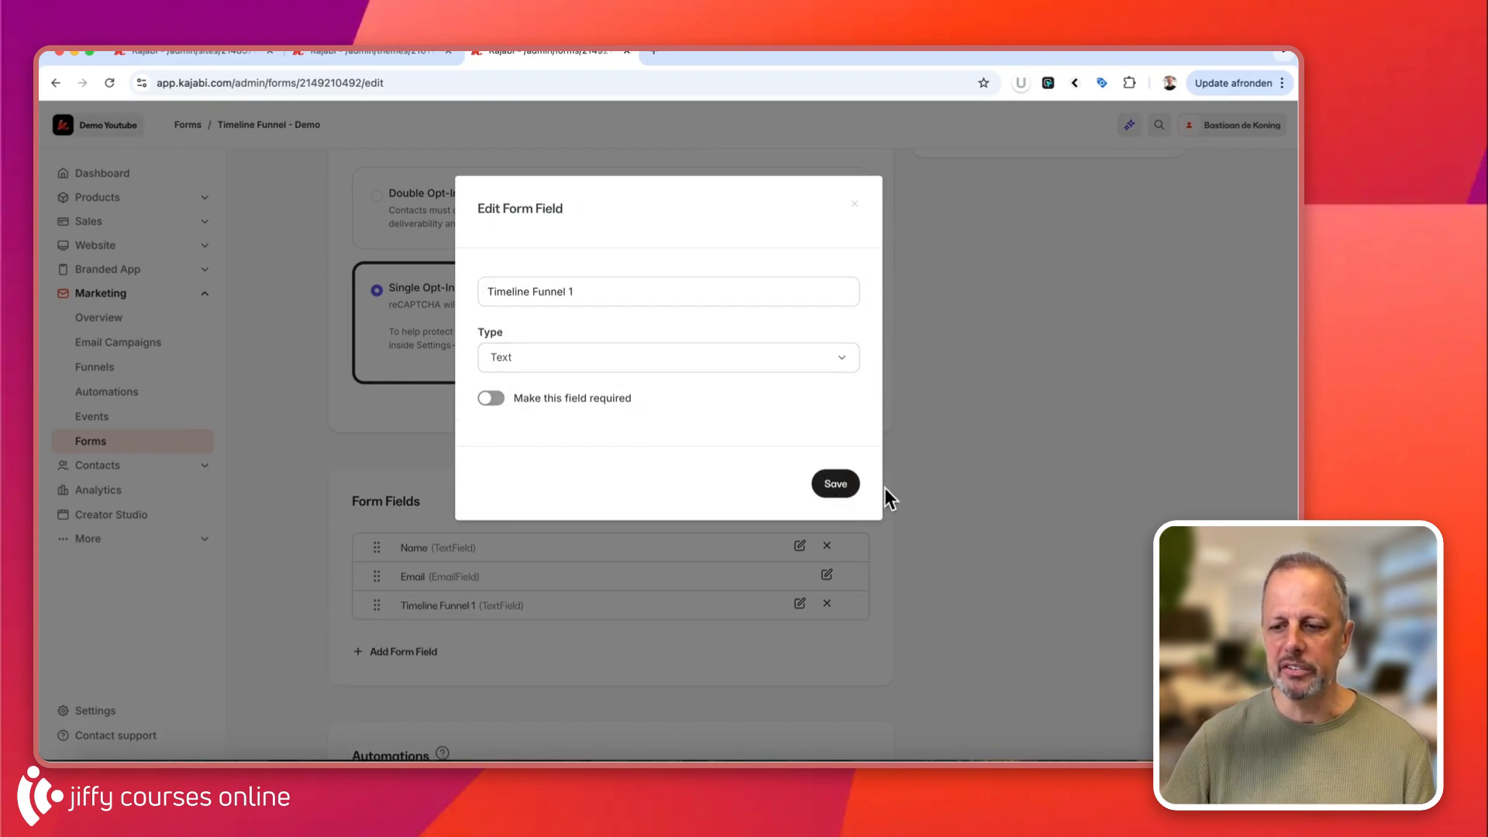
click(966, 481)
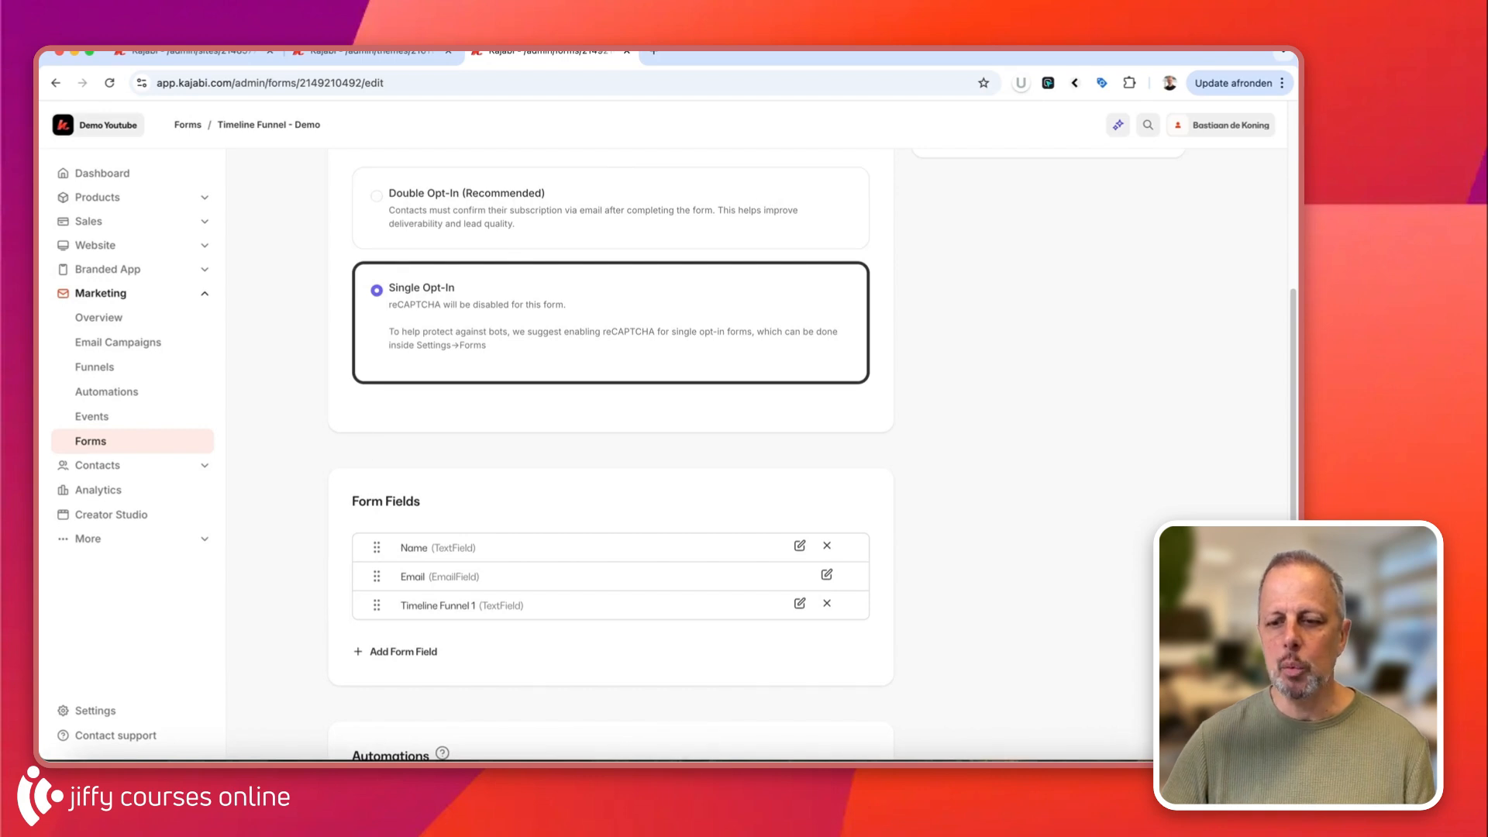
Add a form automation that subscribes contacts to the Timeline Funnel Demo Sequence email sequence when the form is submitted
scroll(1100, 527, up, 5)
scroll(1131, 570, down, 1)
scroll(1135, 575, down, 4)
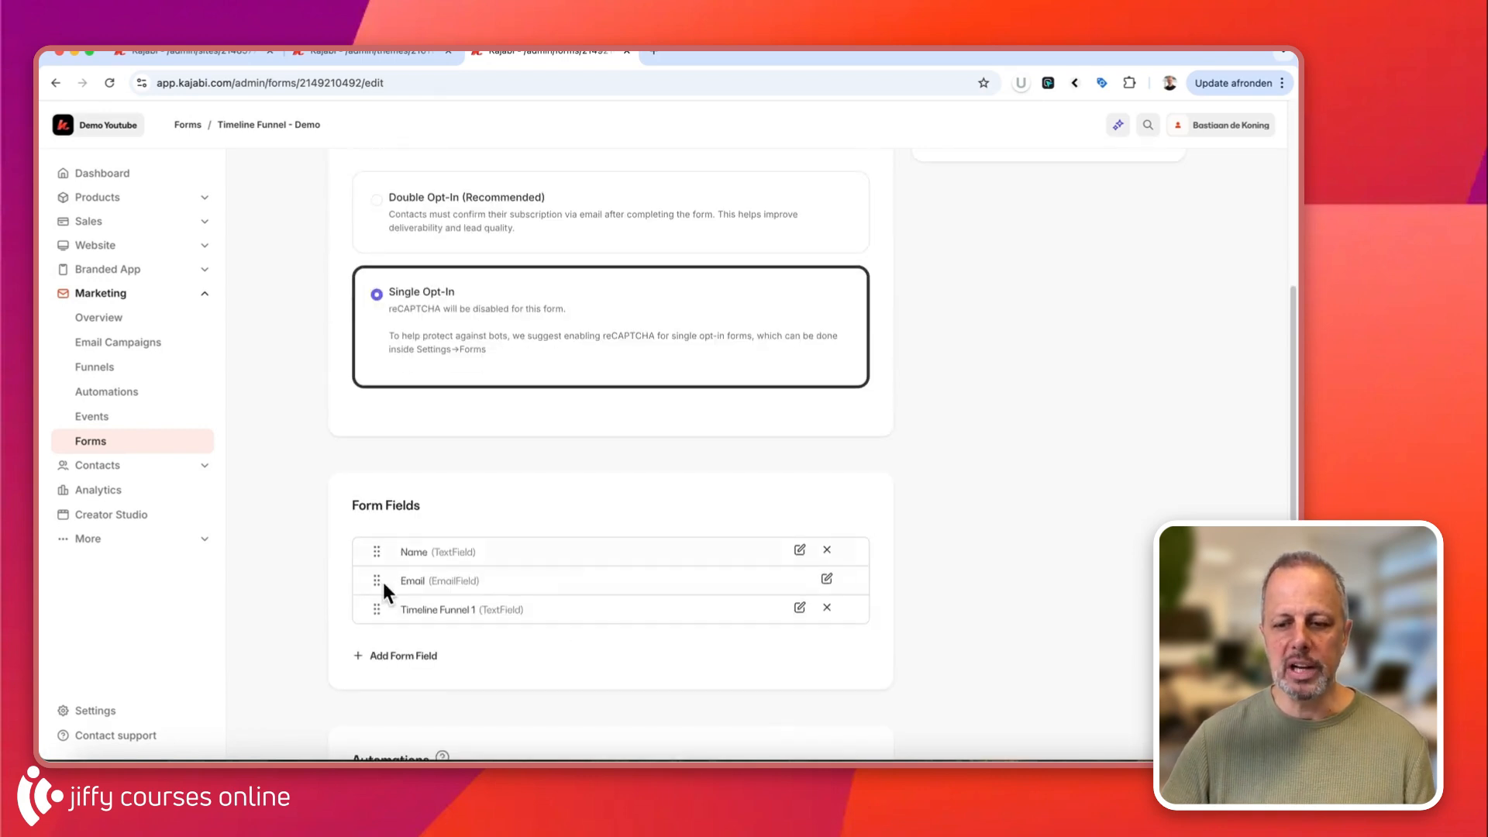
scroll(499, 577, down, 1)
scroll(500, 577, down, 2)
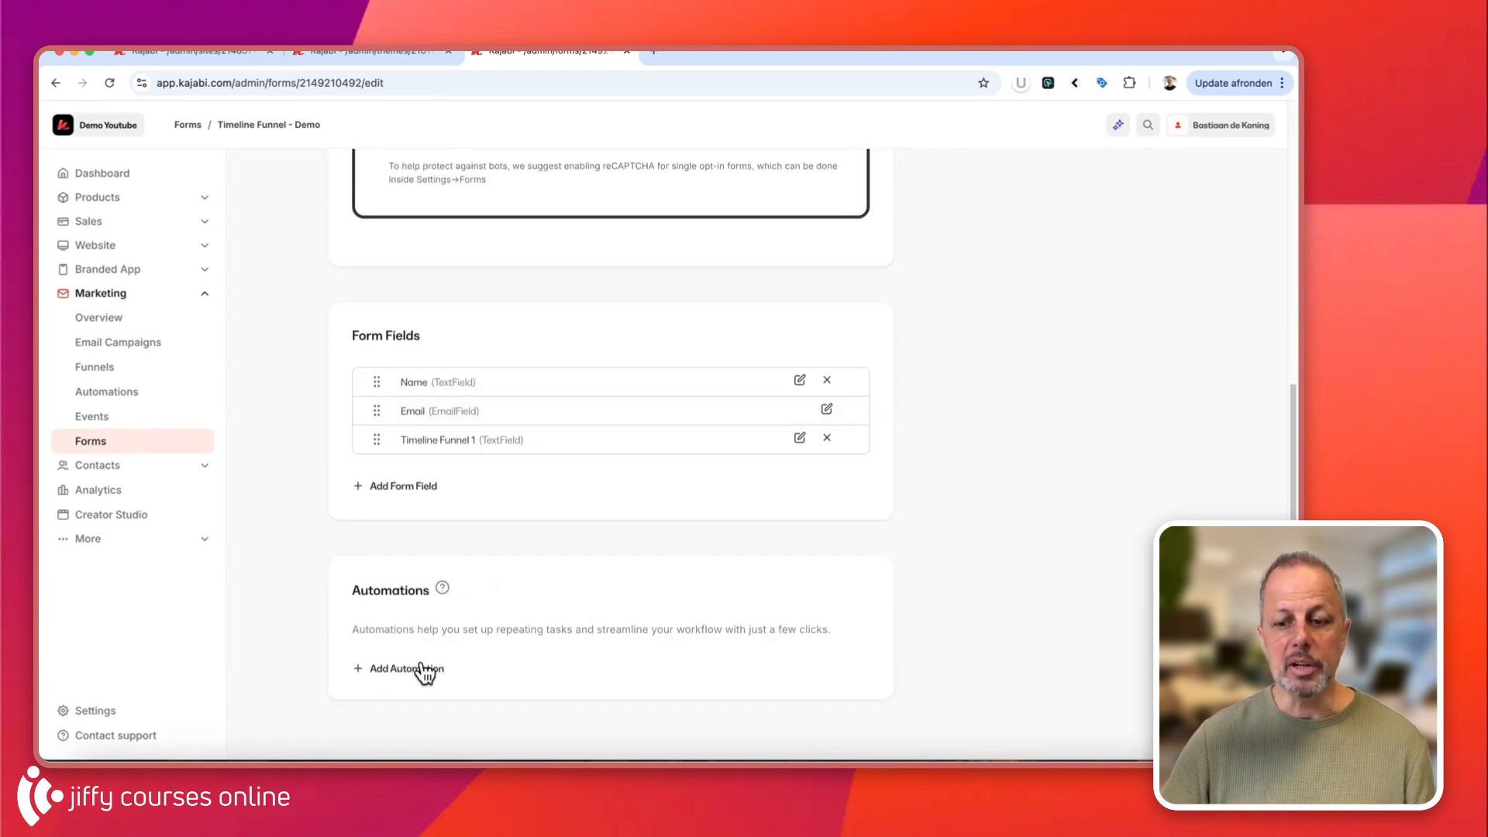
click(398, 668)
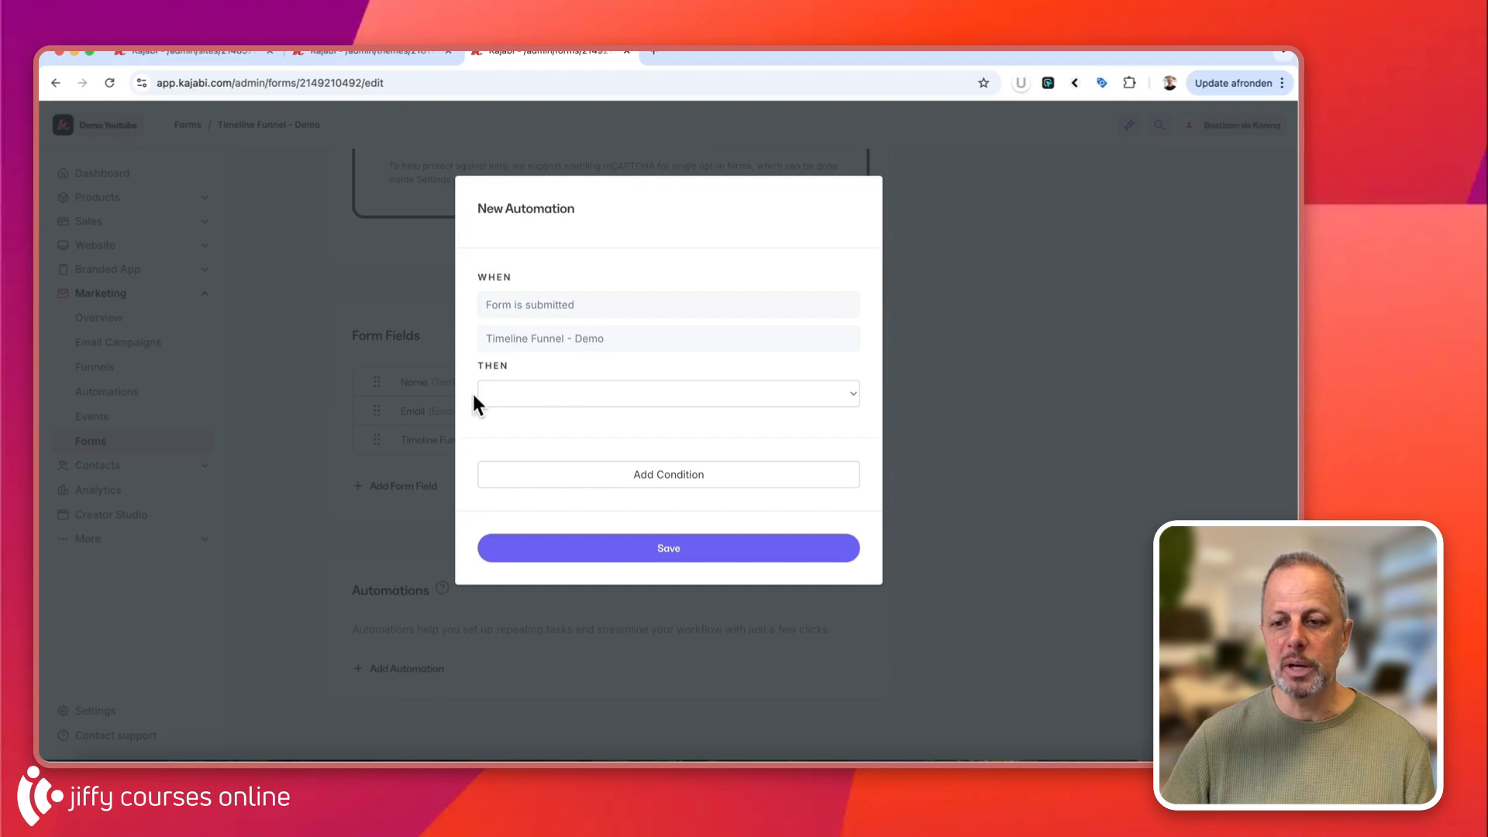
click(557, 395)
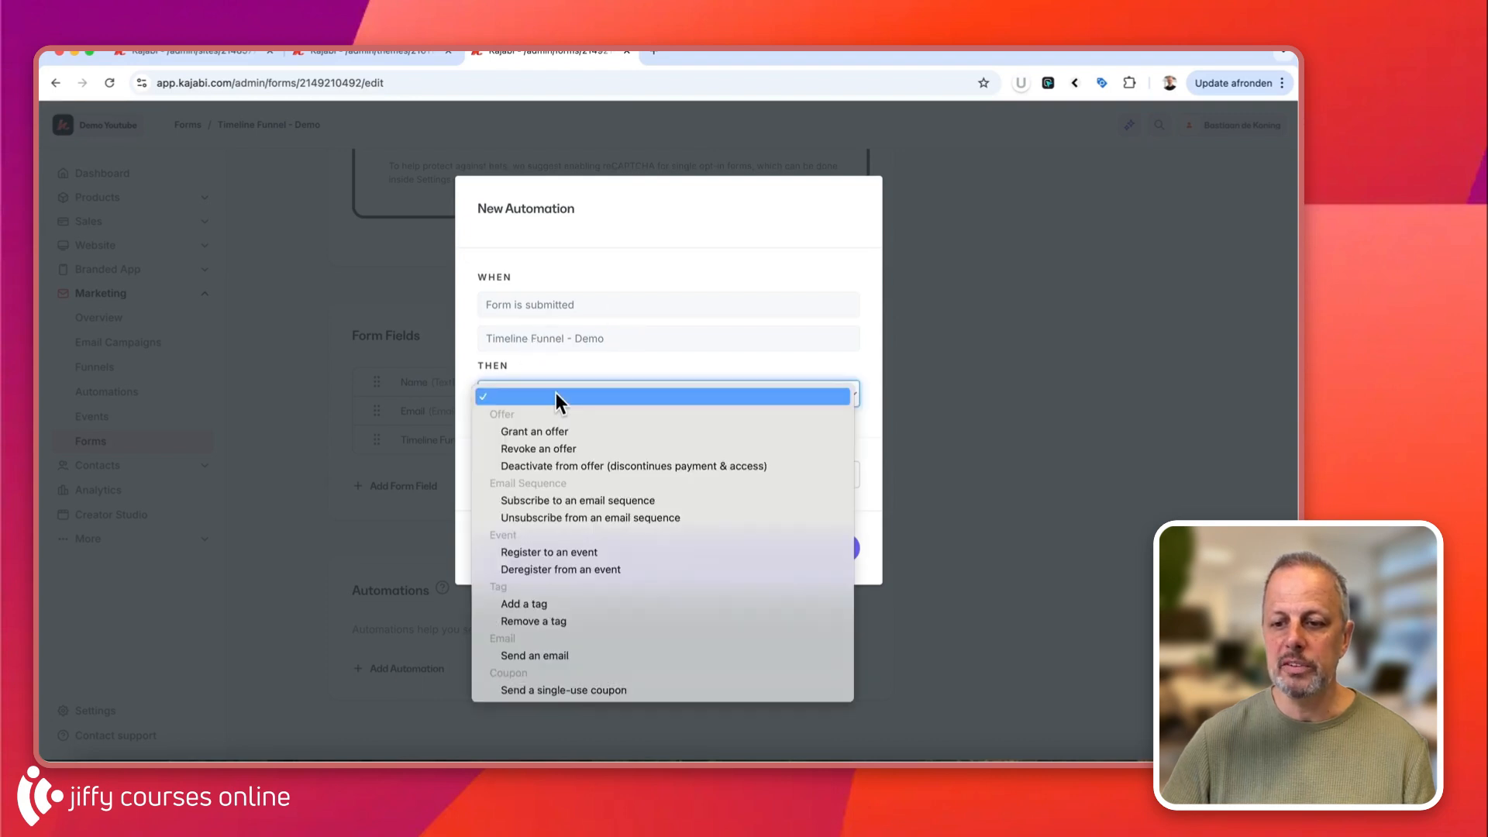
click(557, 500)
click(567, 439)
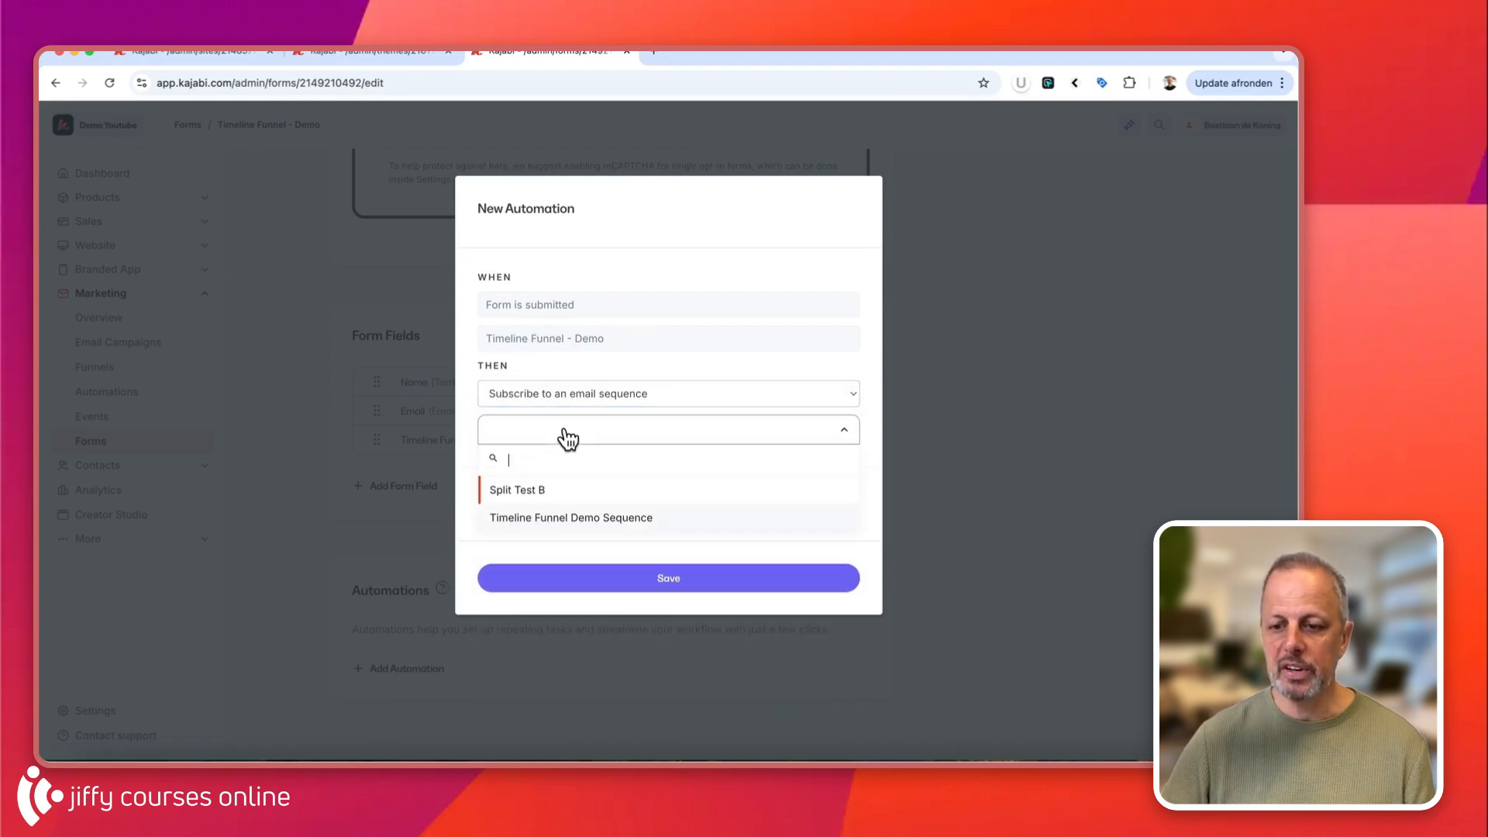
click(546, 518)
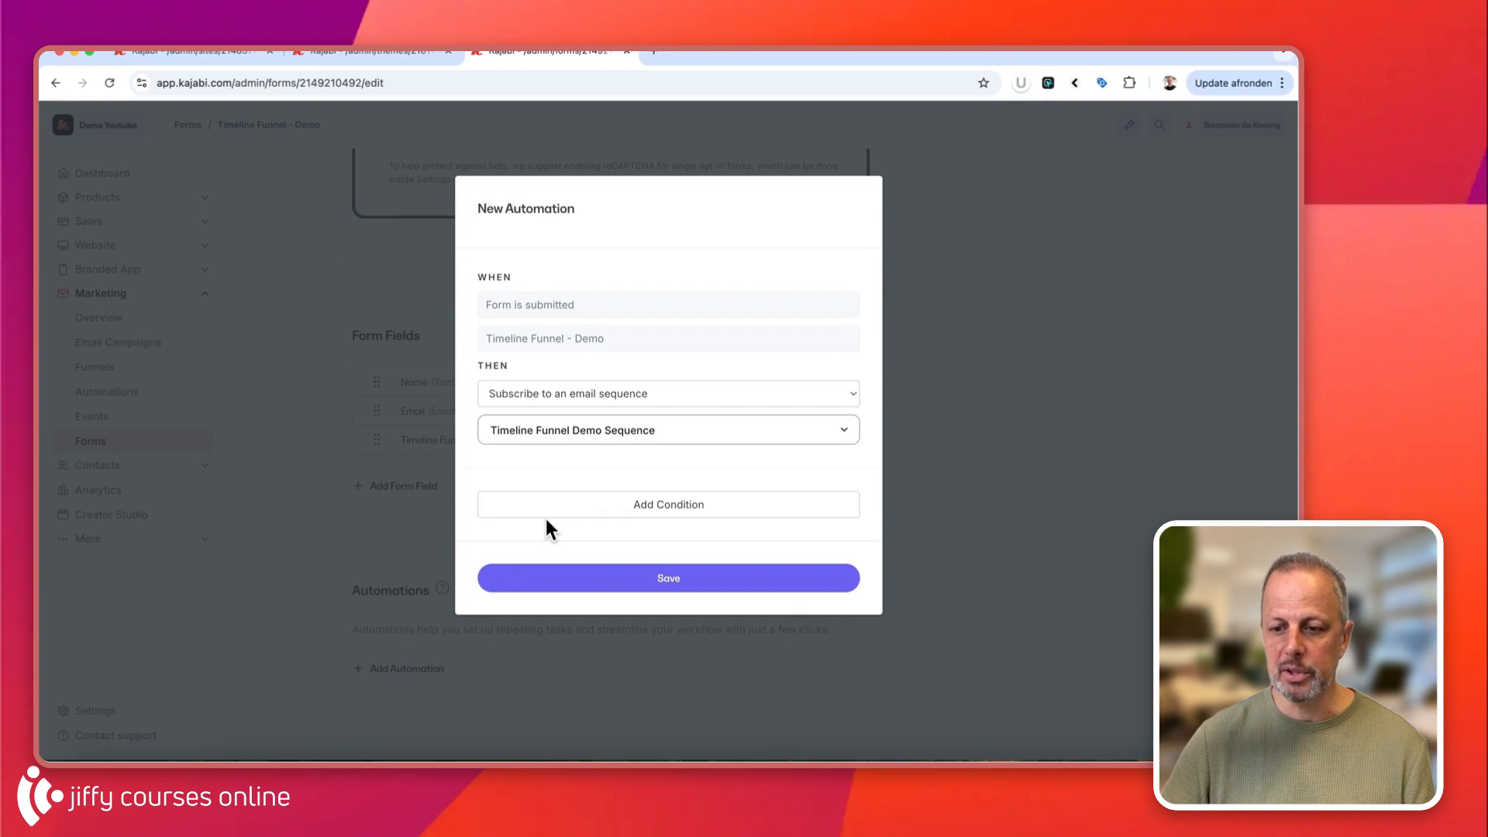
click(671, 585)
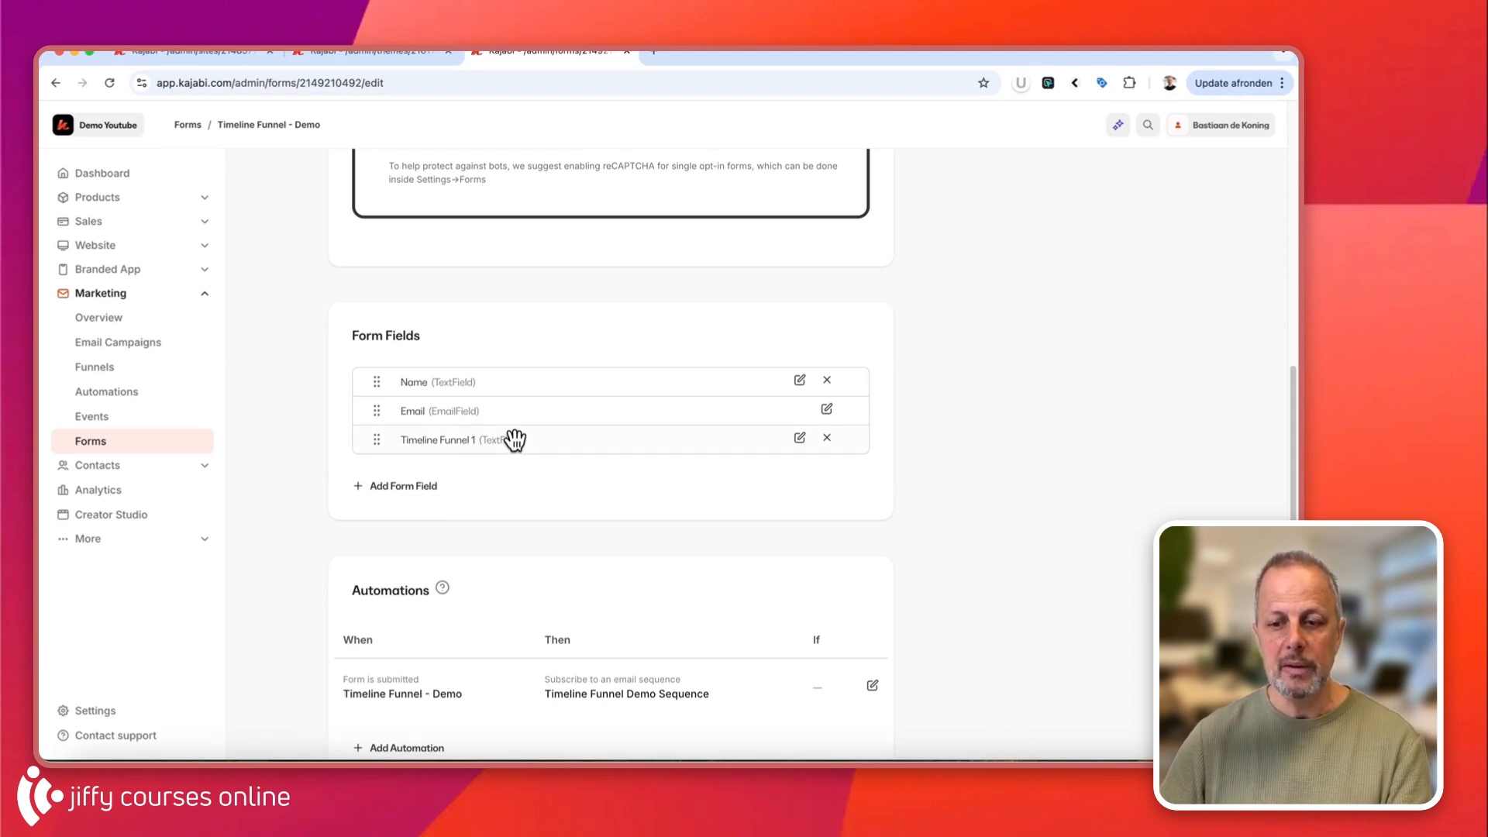
Save the form and return to the timeline-funnel page editor
scroll(1030, 523, up, 6)
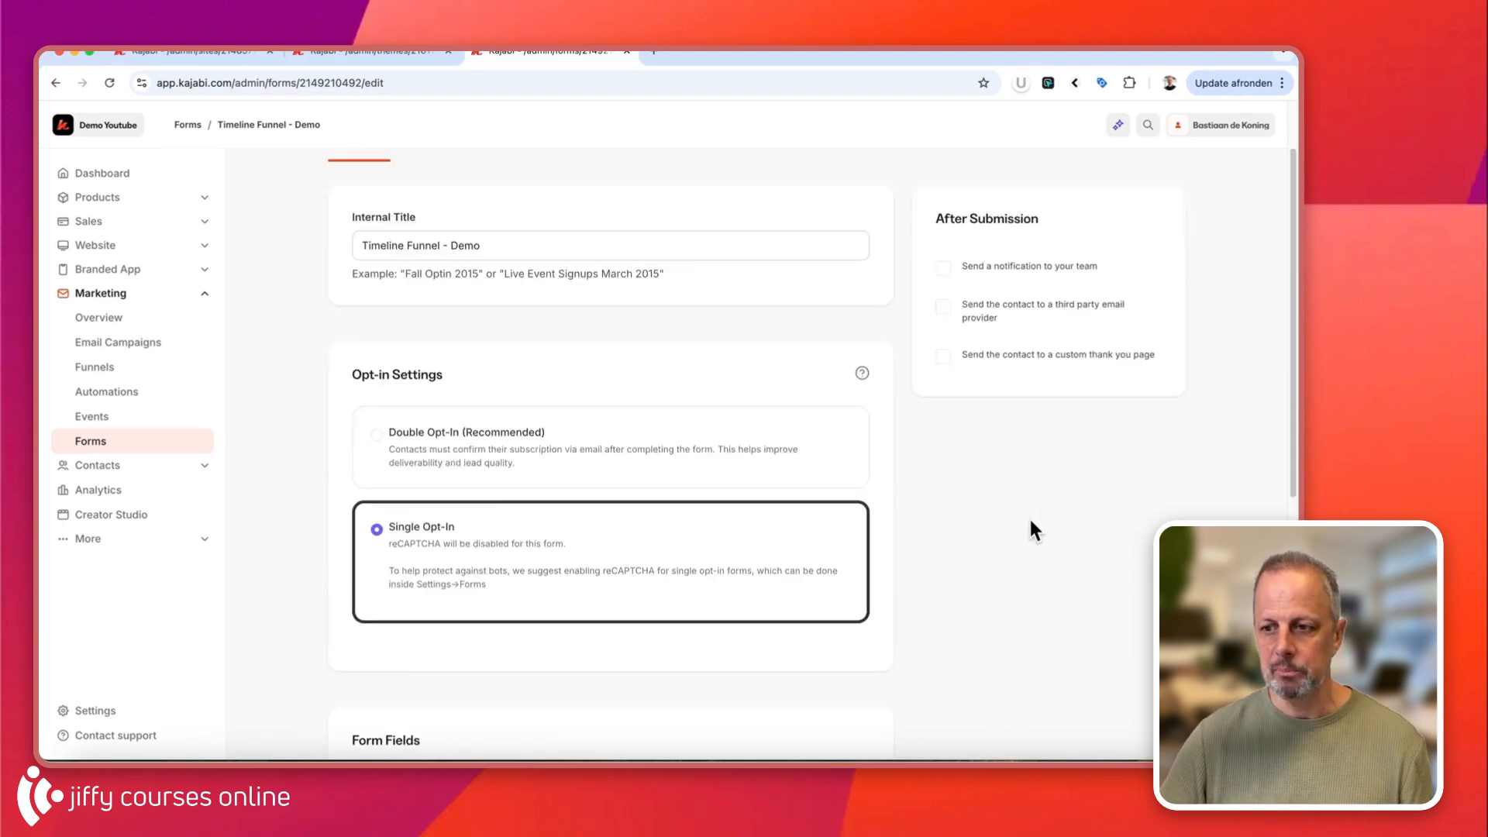
click(1162, 194)
click(626, 51)
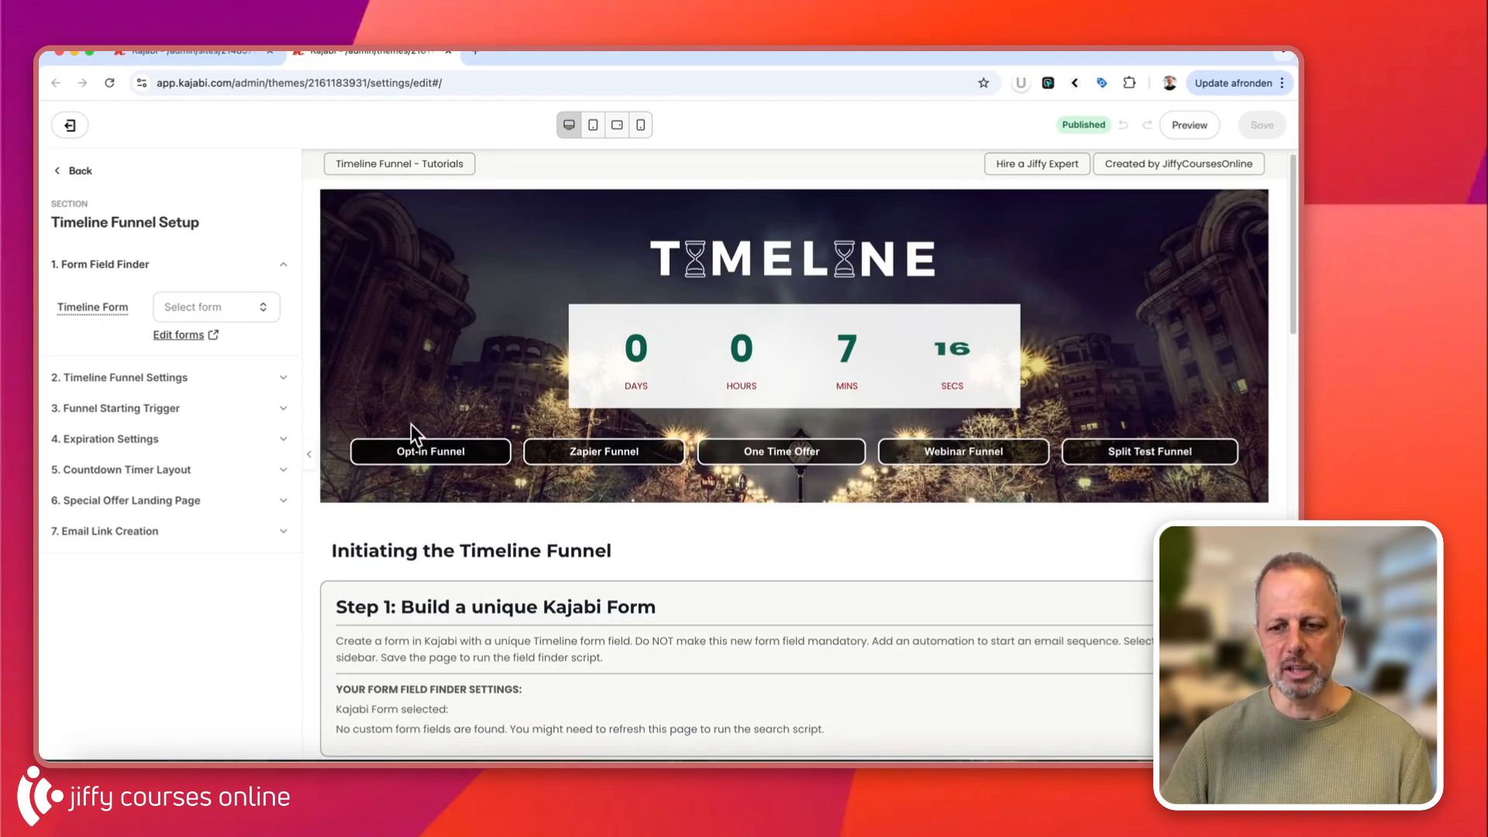
Set the Timeline Form in the Form Field Finder to "Timeline Funnel - Demo" and save the page
scroll(366, 419, down, 1)
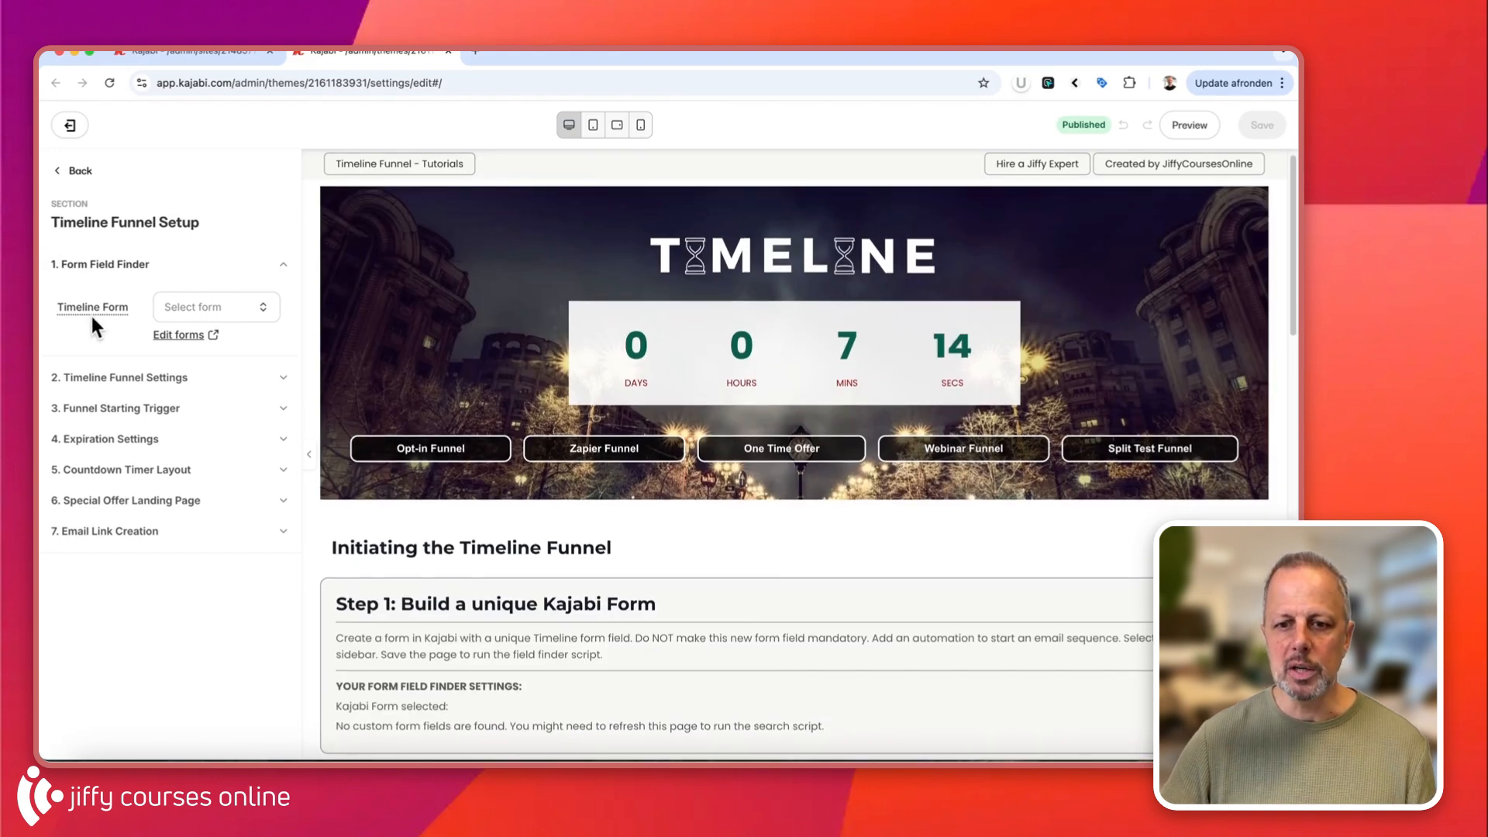
mouse_move(112, 309)
click(230, 307)
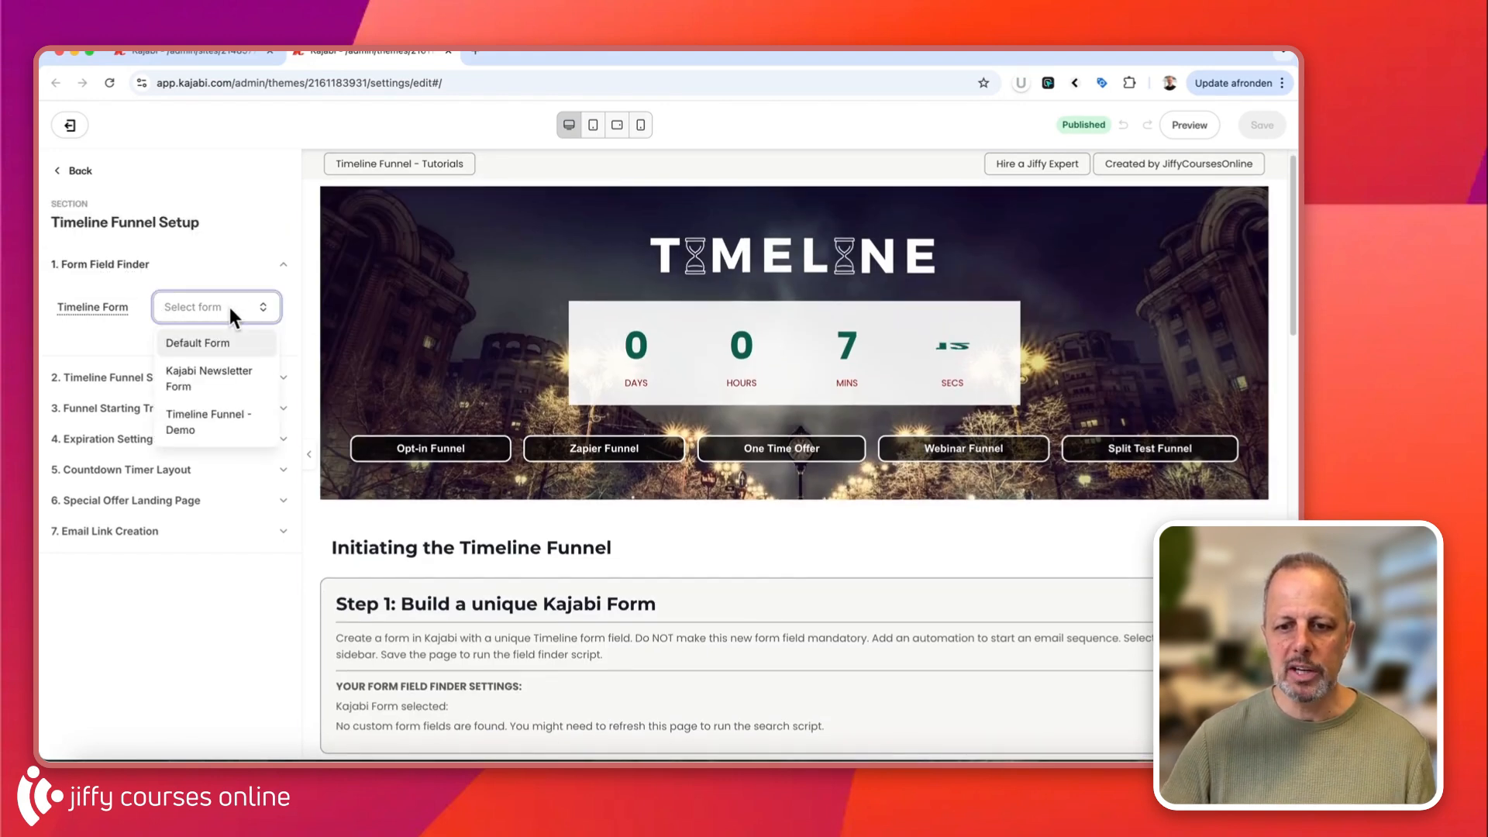
click(207, 416)
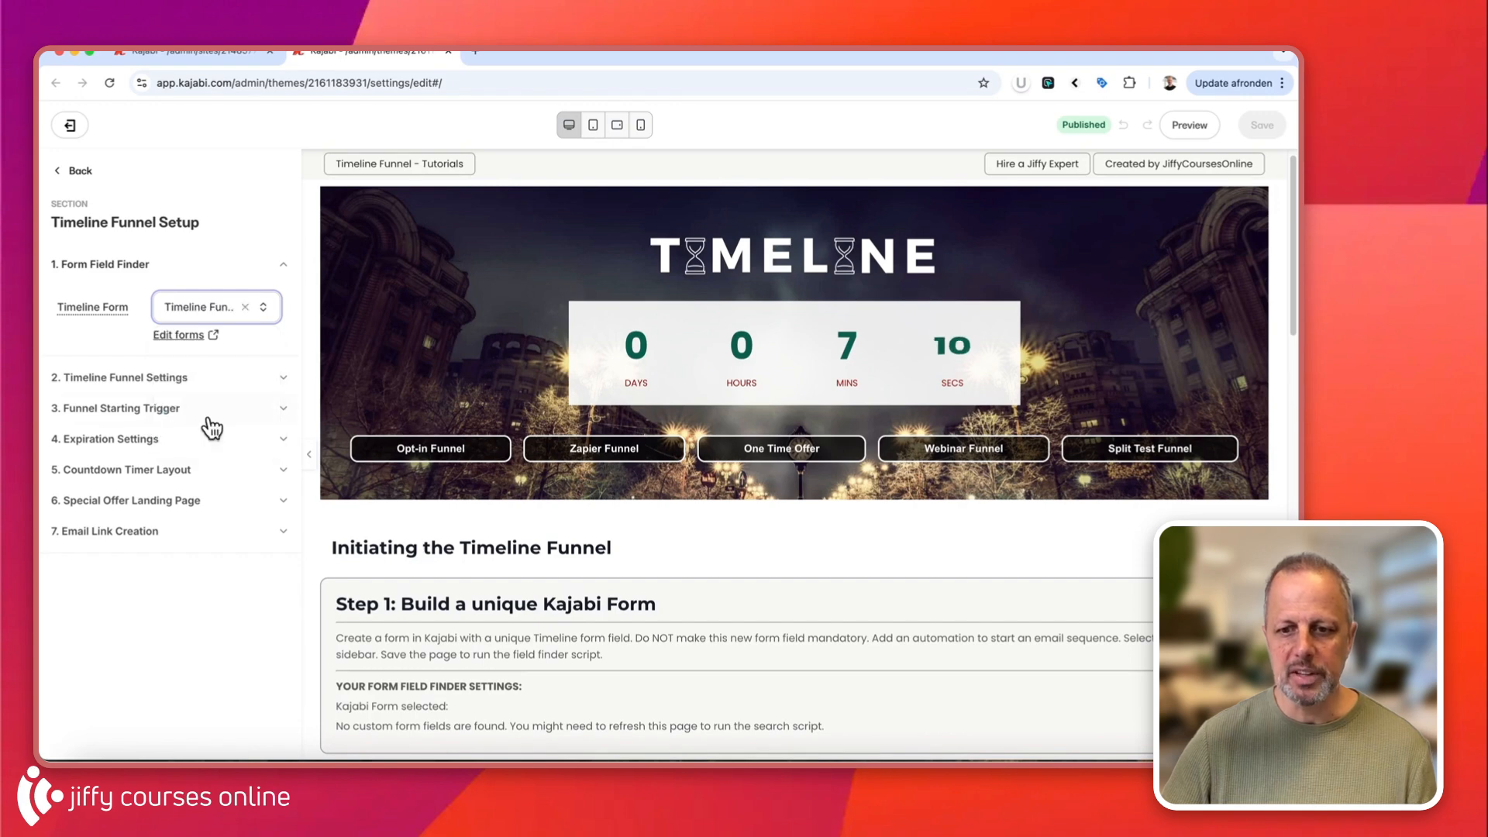
click(1262, 125)
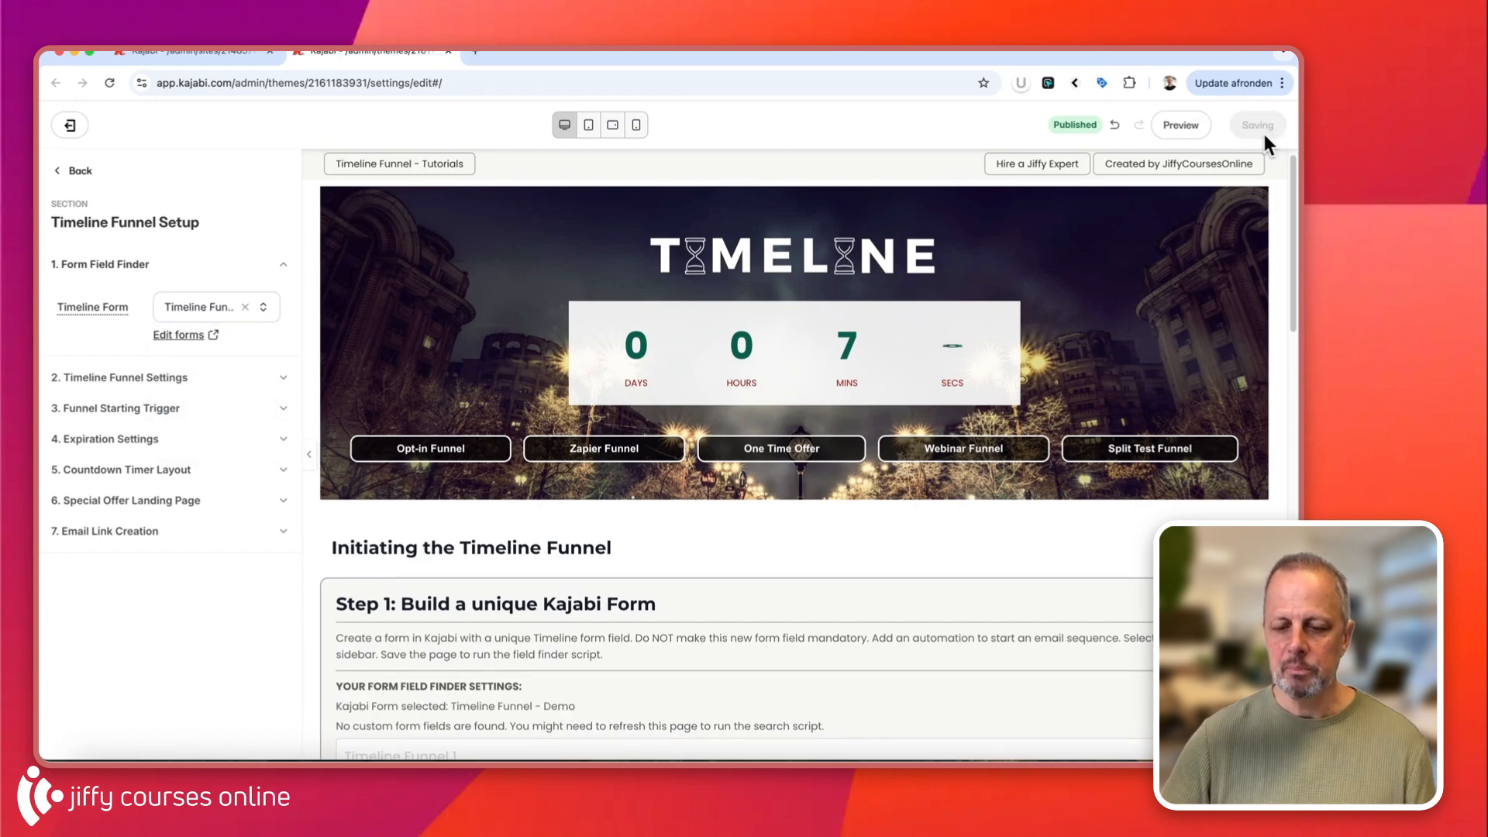
Look up the form's field ID in Step 1, set Field ID to 2 in the Timeline Funnel Settings, and save the page
scroll(920, 421, down, 5)
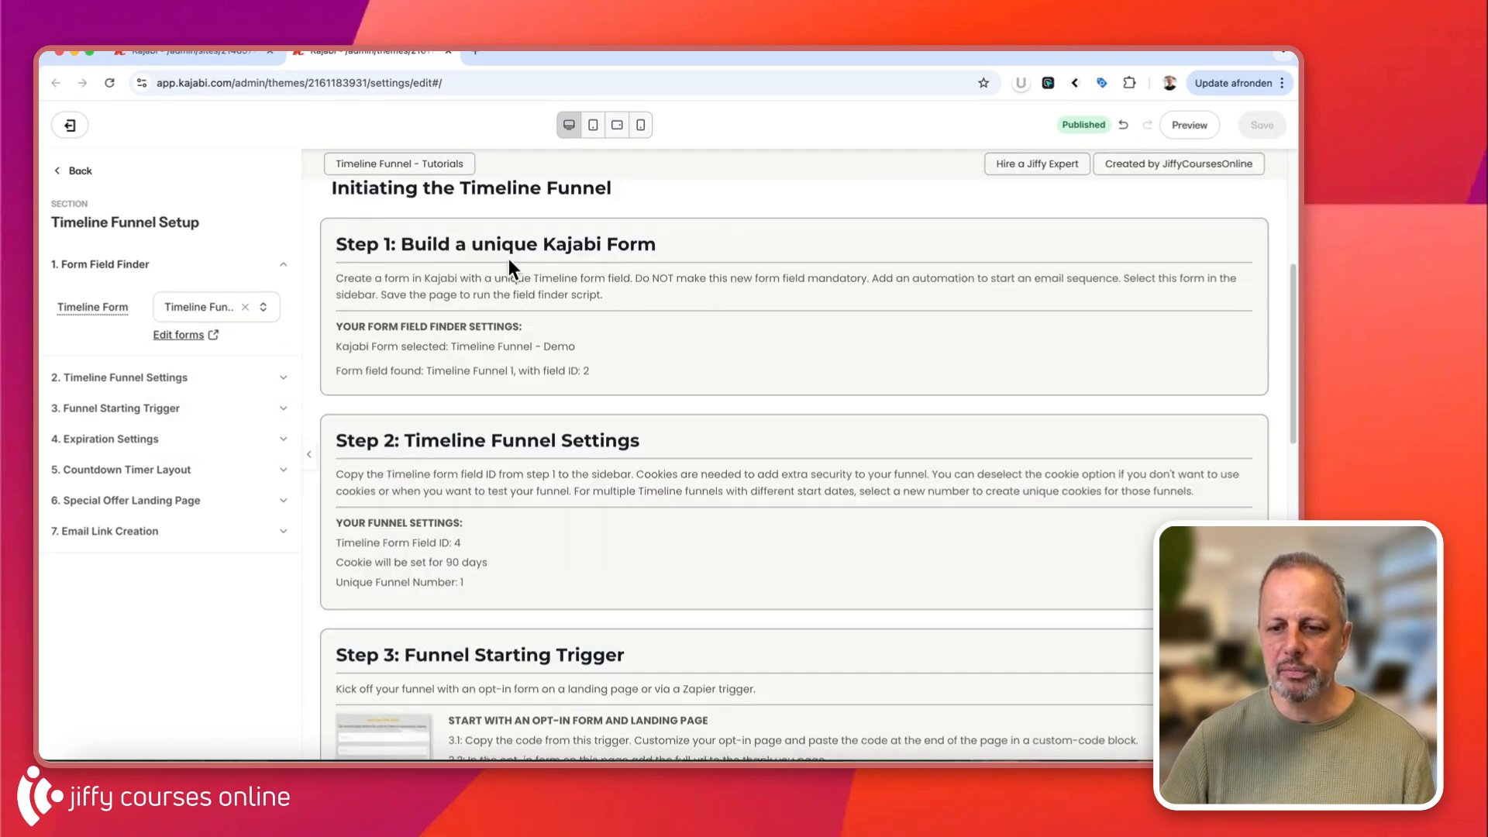
drag(336, 371, 583, 364)
click(646, 370)
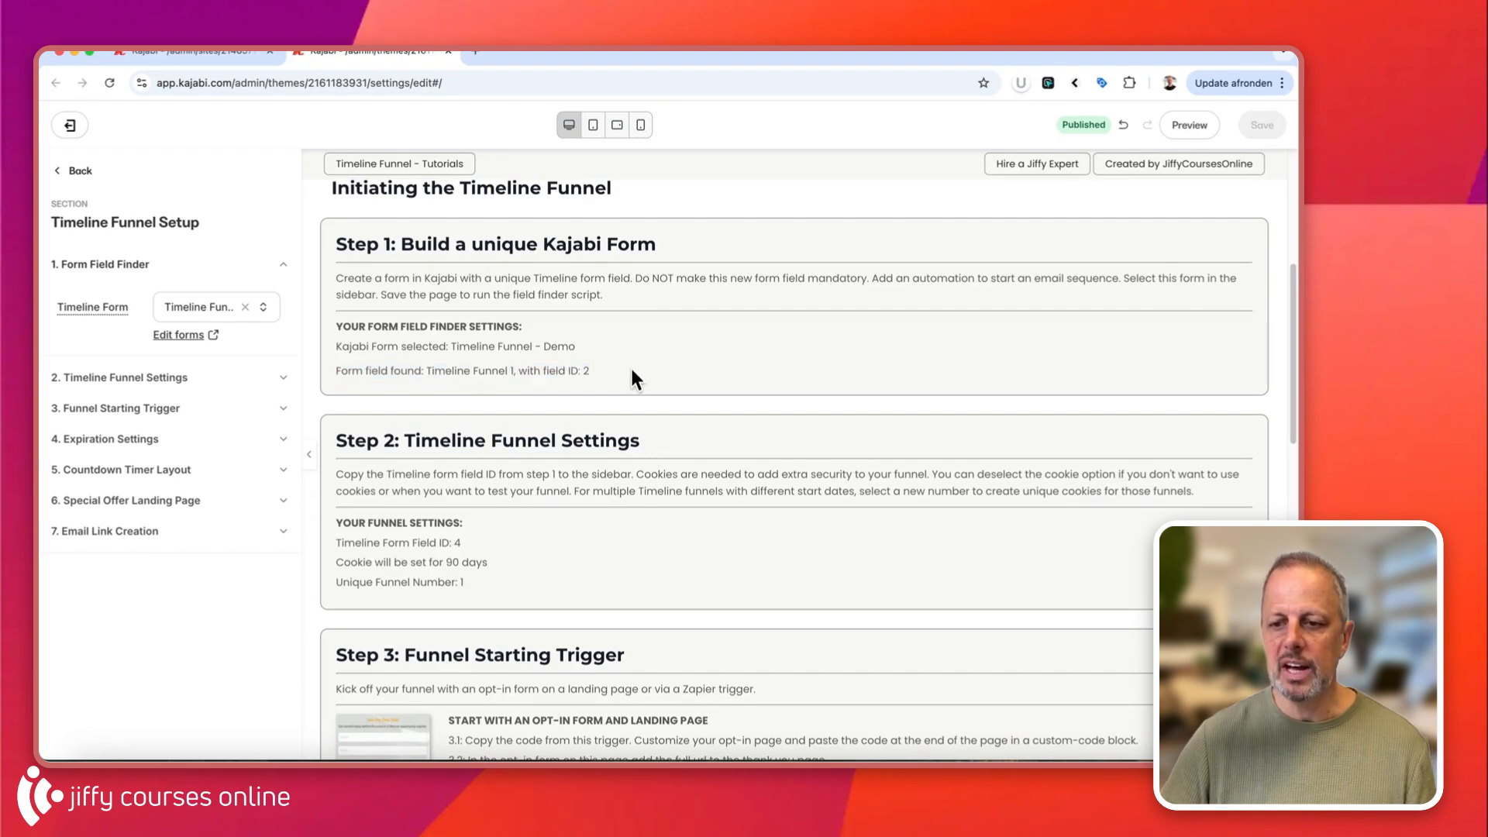
click(151, 378)
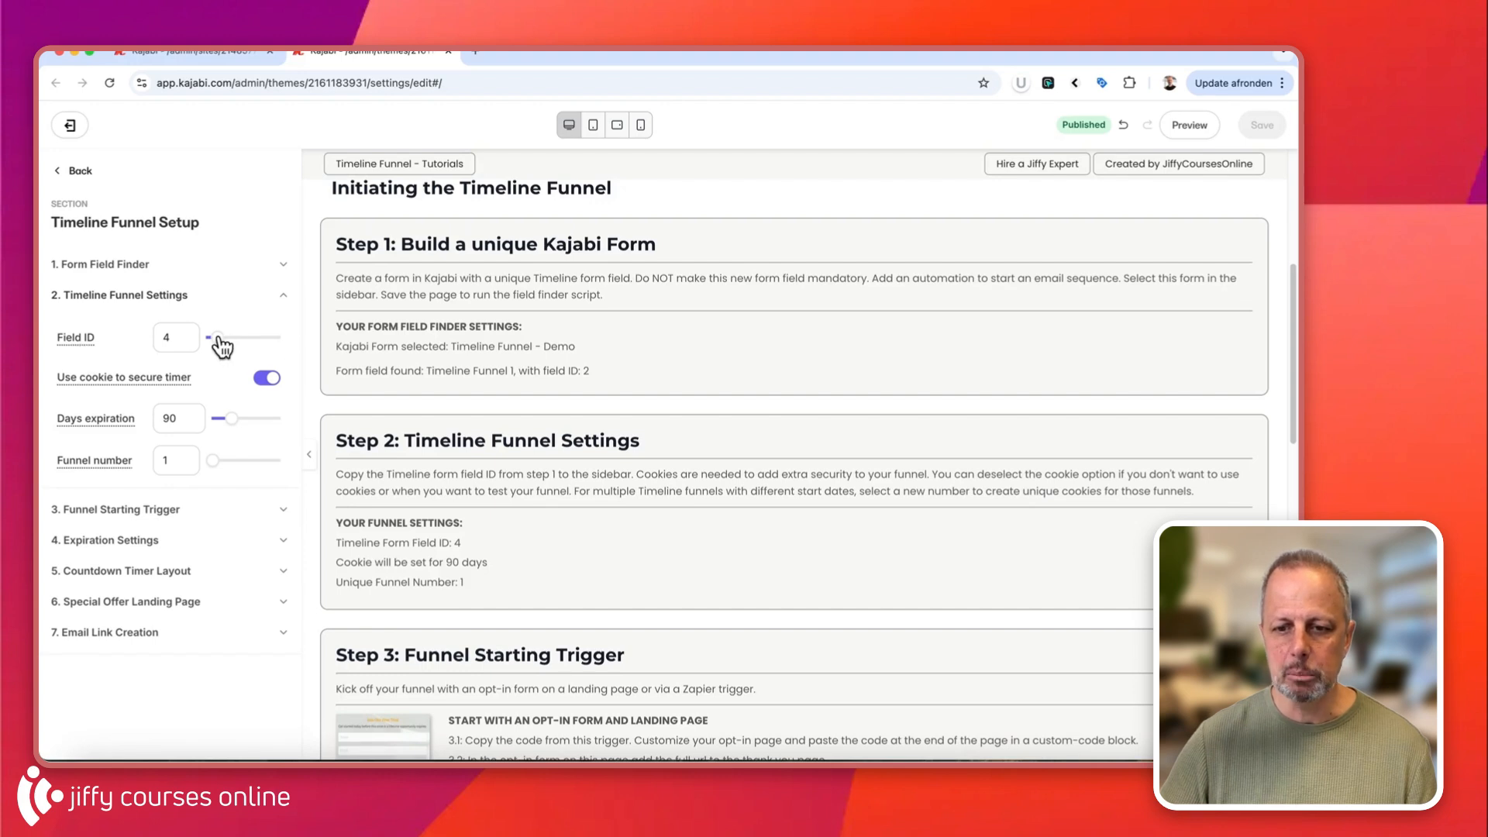
drag(218, 338, 214, 338)
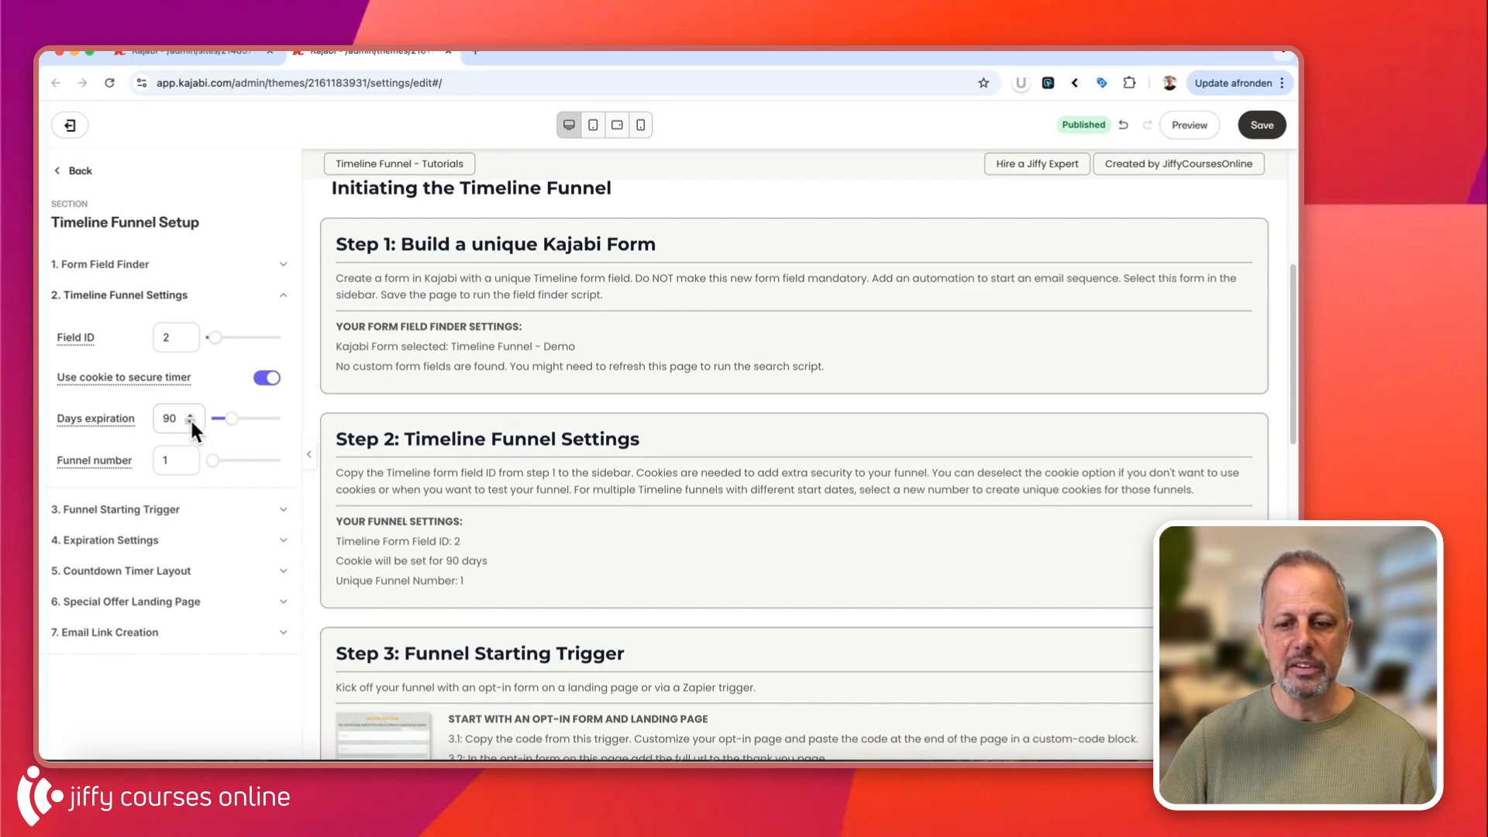
mouse_move(118, 468)
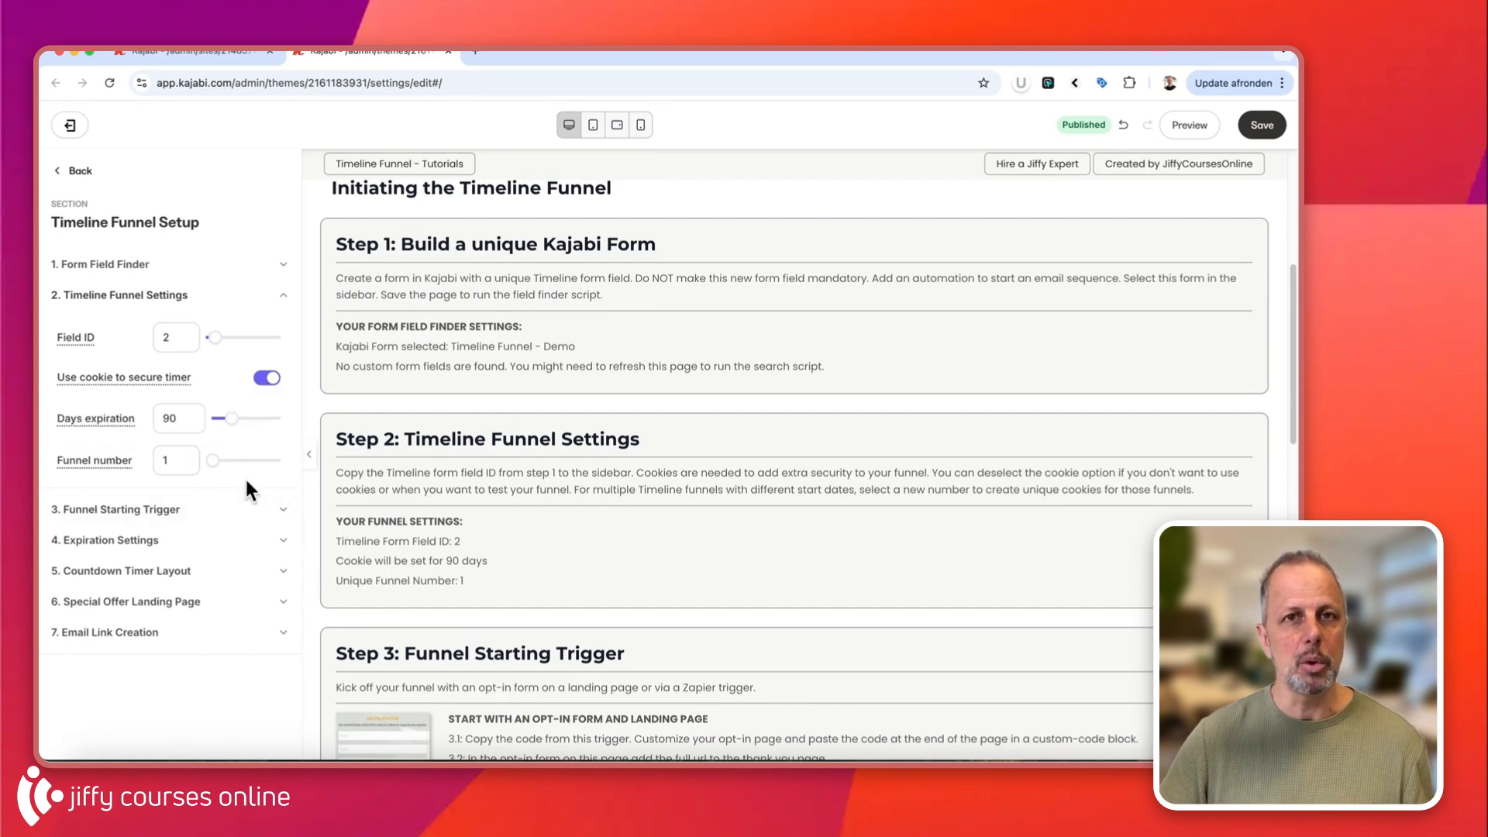
click(1261, 125)
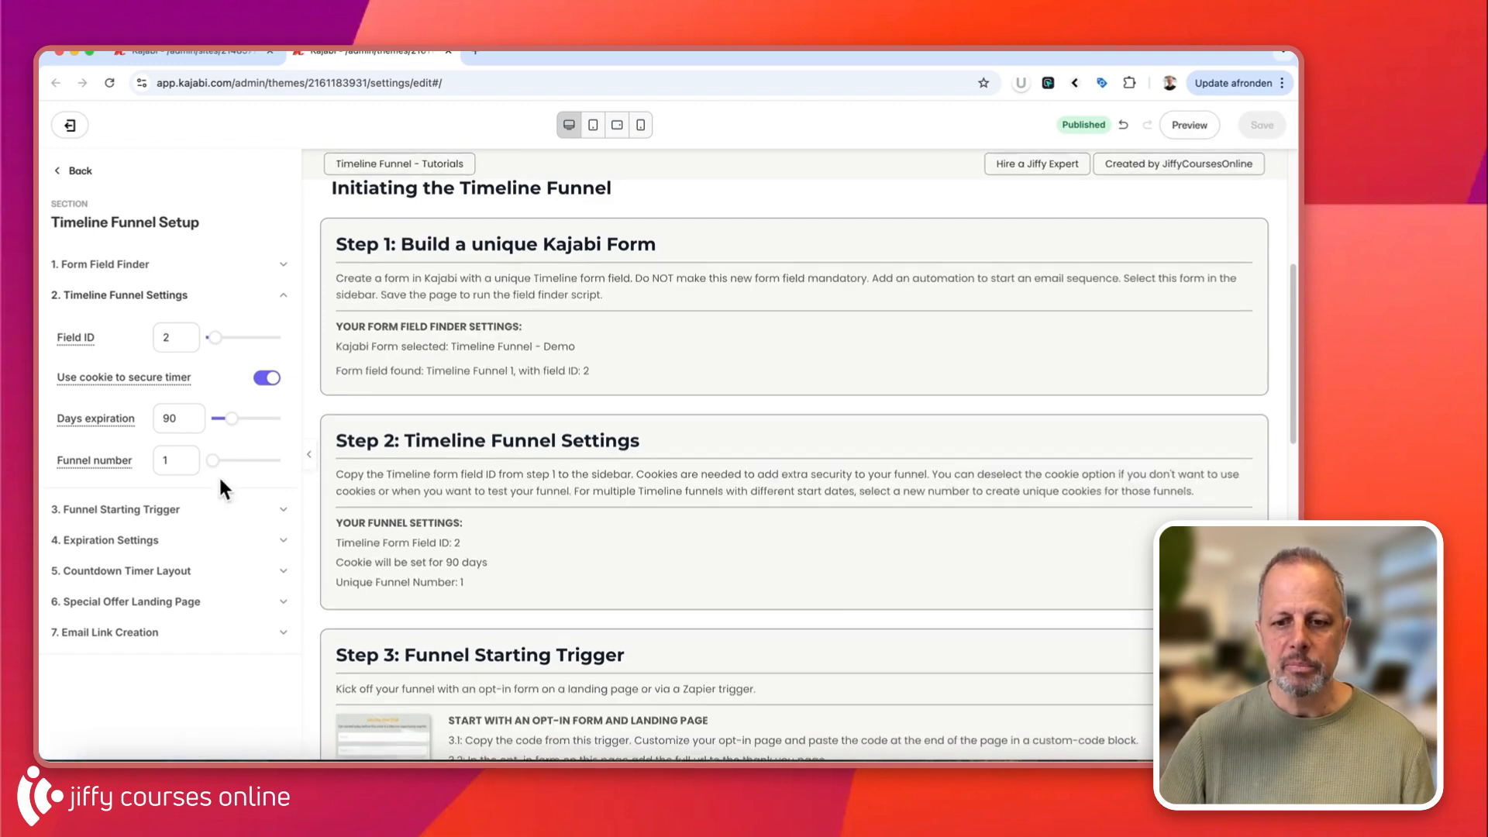
Set the Funnel Starting Trigger to Opt-in page and copy the trigger code for the opt-in form
click(137, 511)
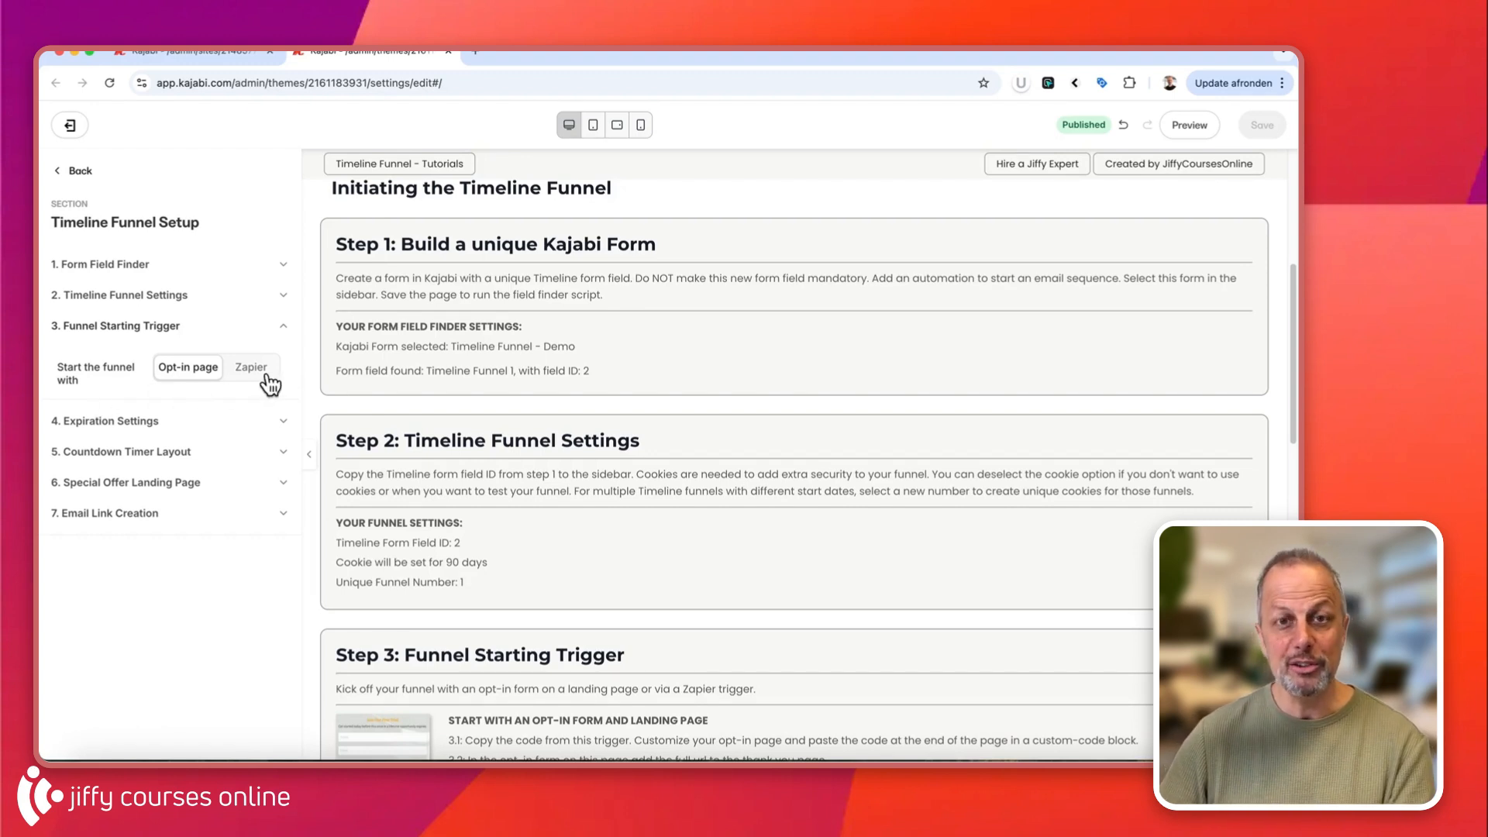
click(186, 378)
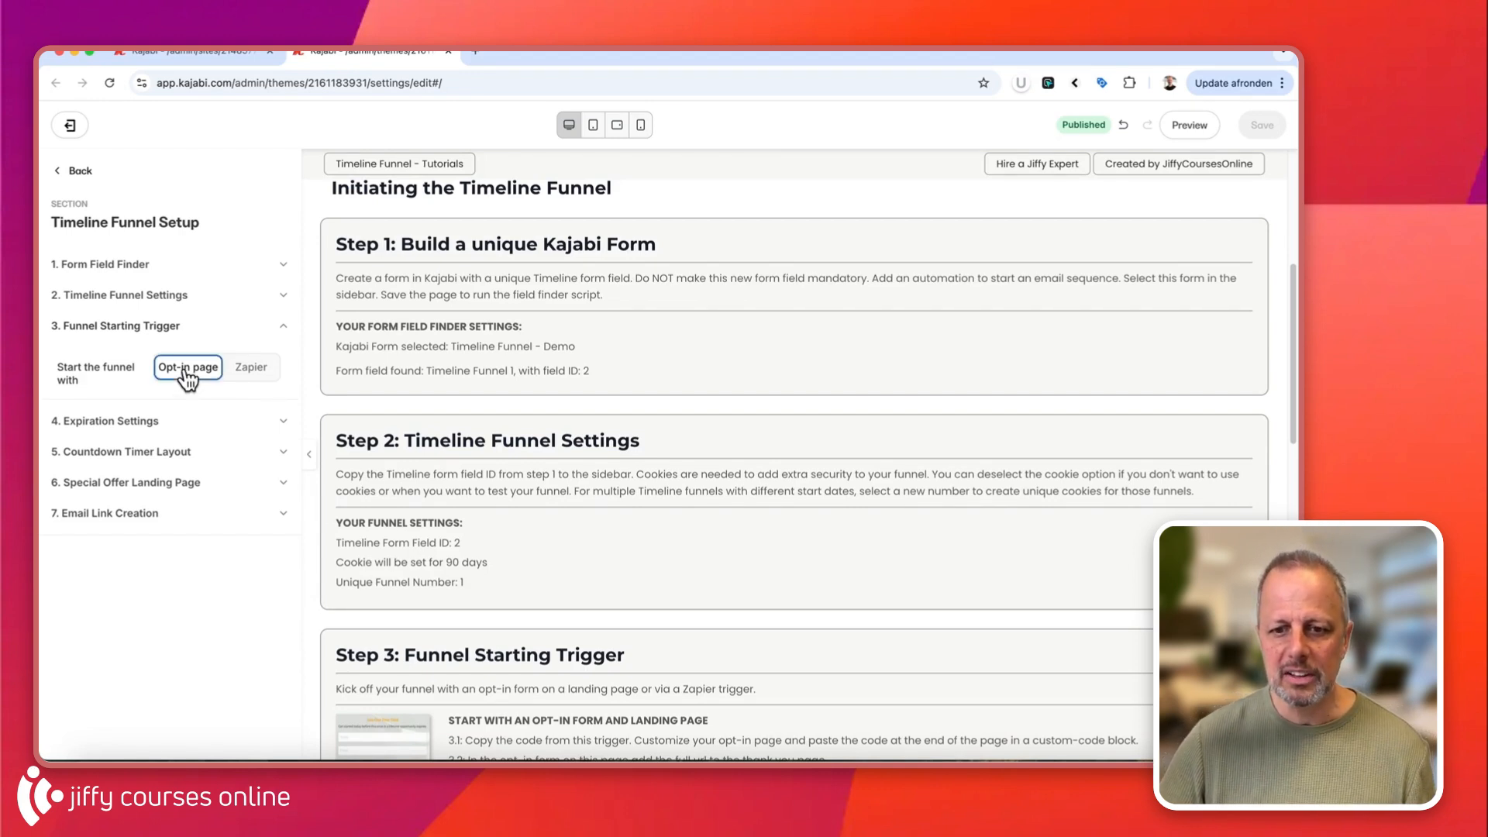
scroll(661, 384, down, 5)
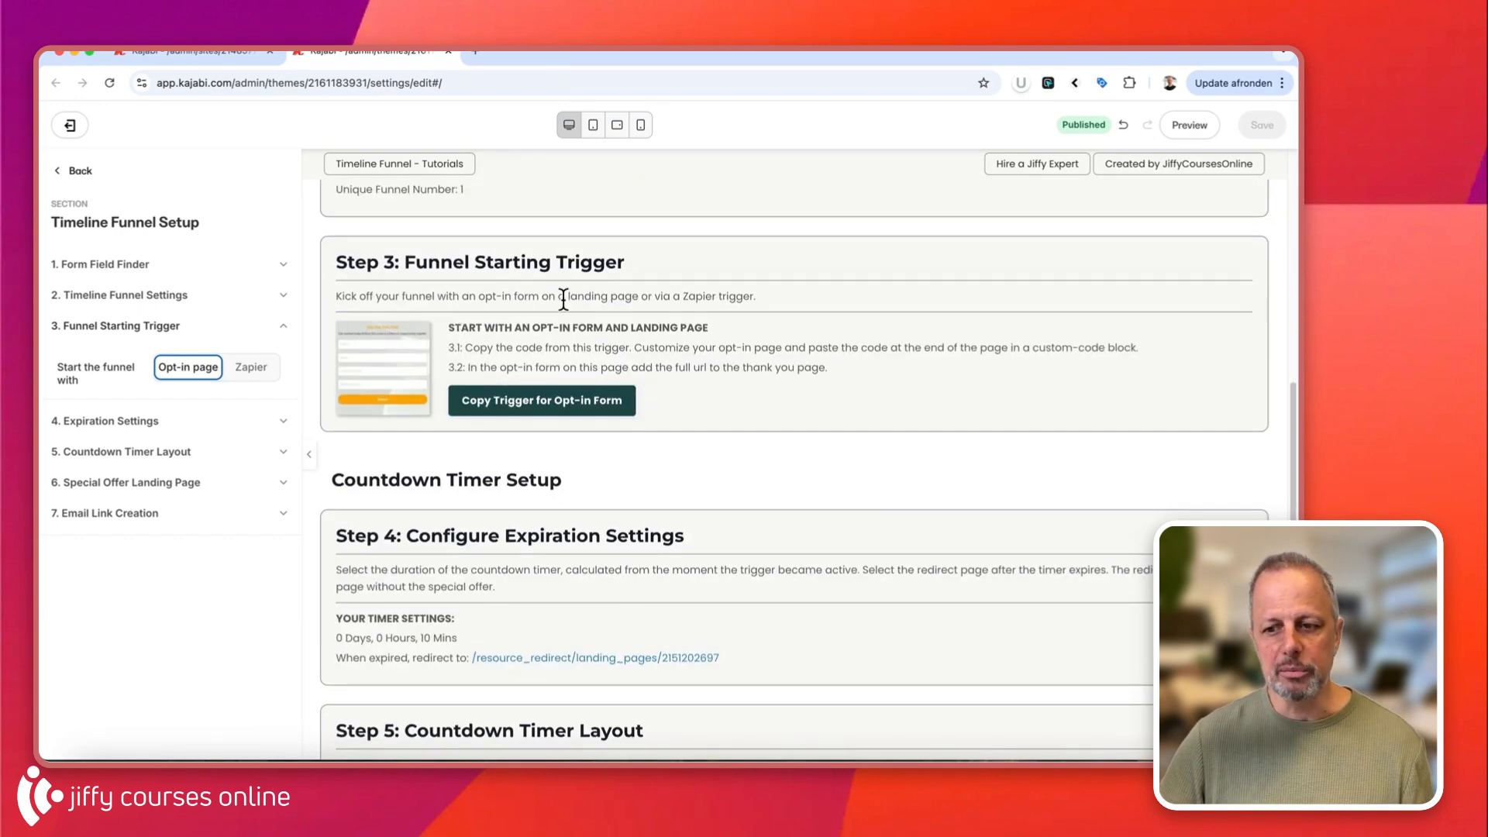
click(556, 406)
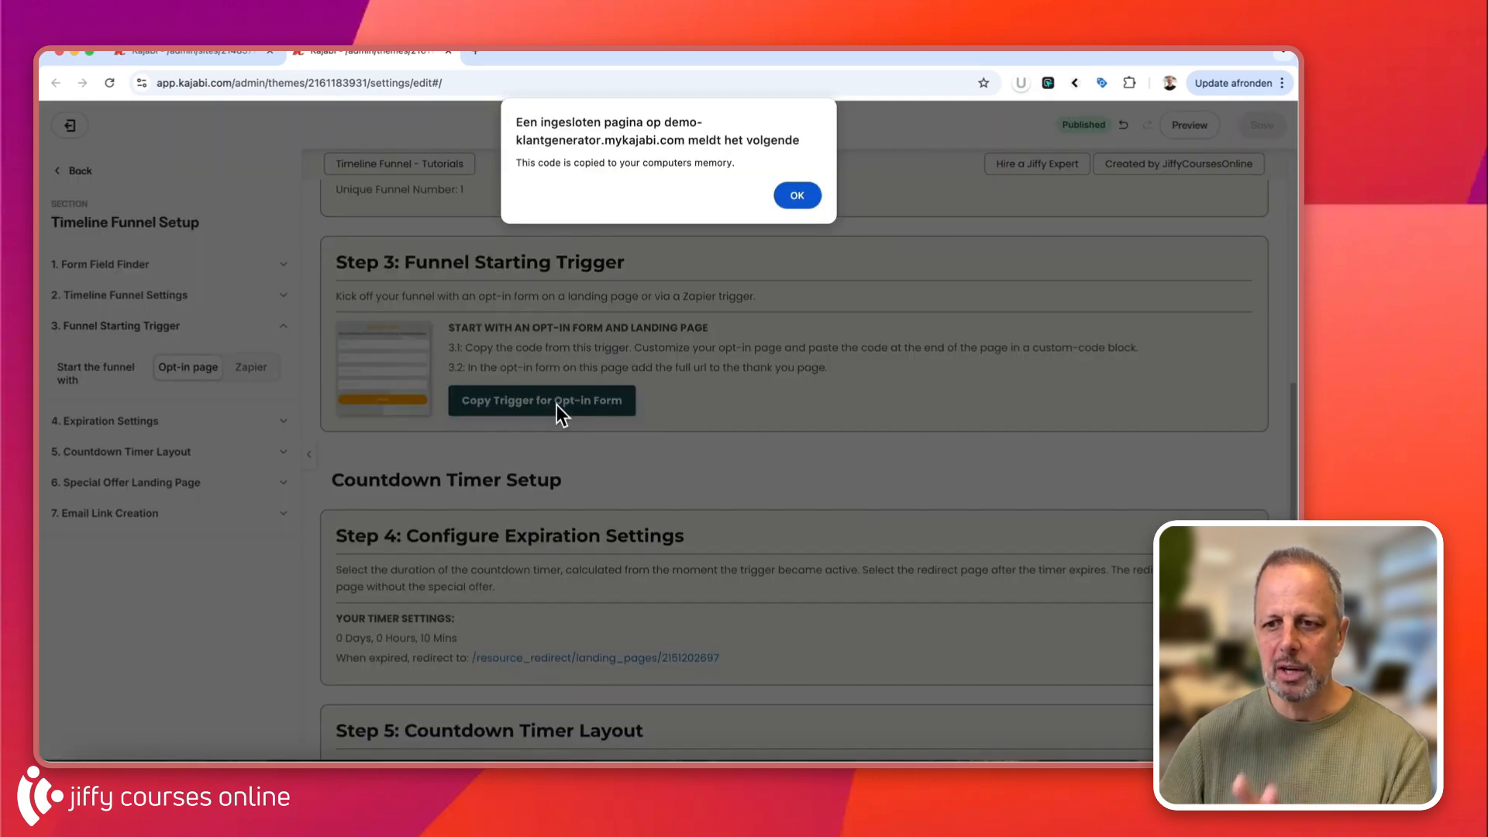
click(798, 194)
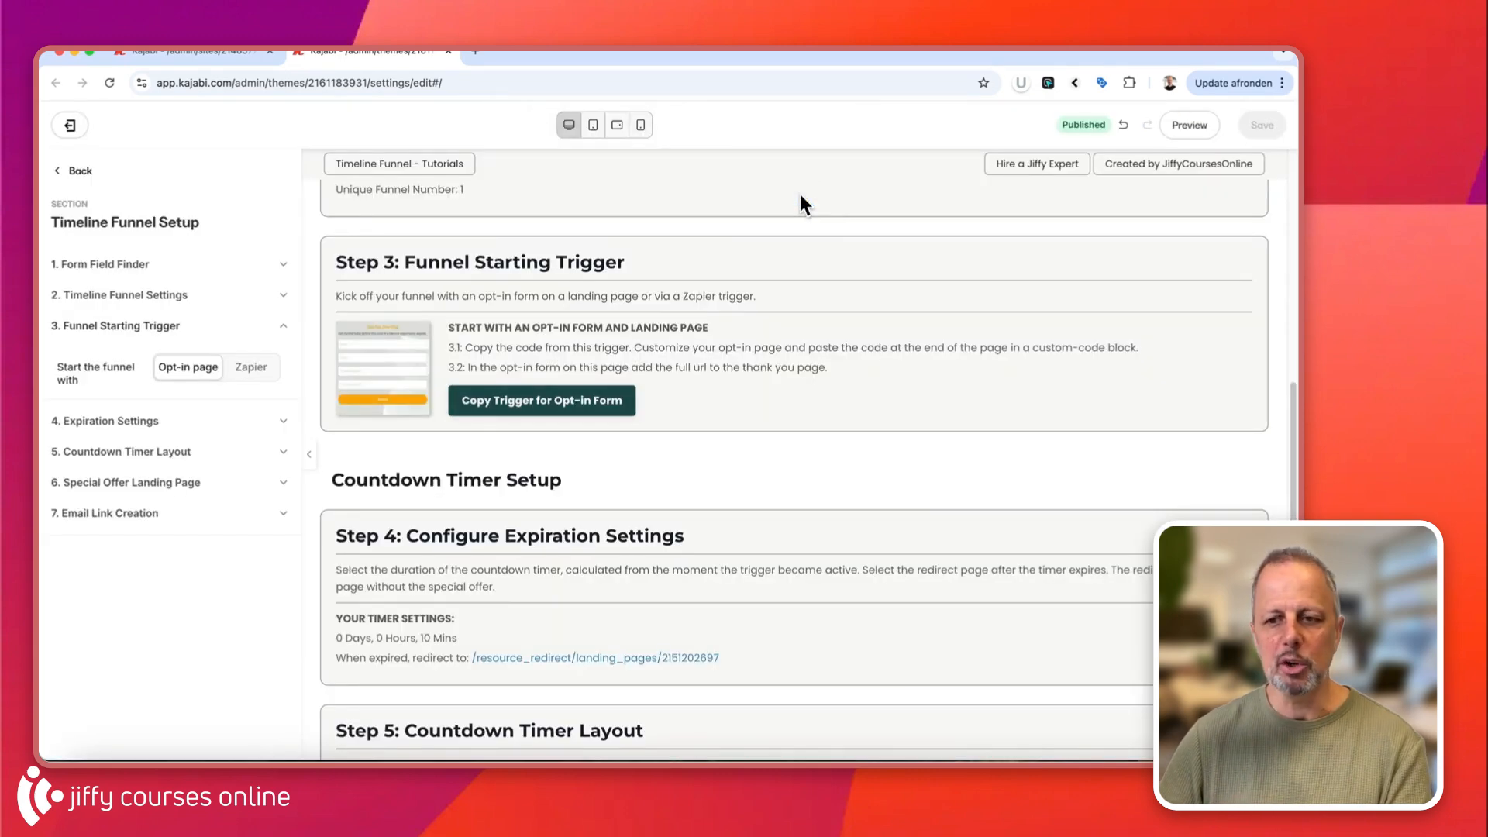
Open the TLF Demo - Optin page for editing, set its opt-in form block to "Timeline Funnel - Demo", and save
click(196, 51)
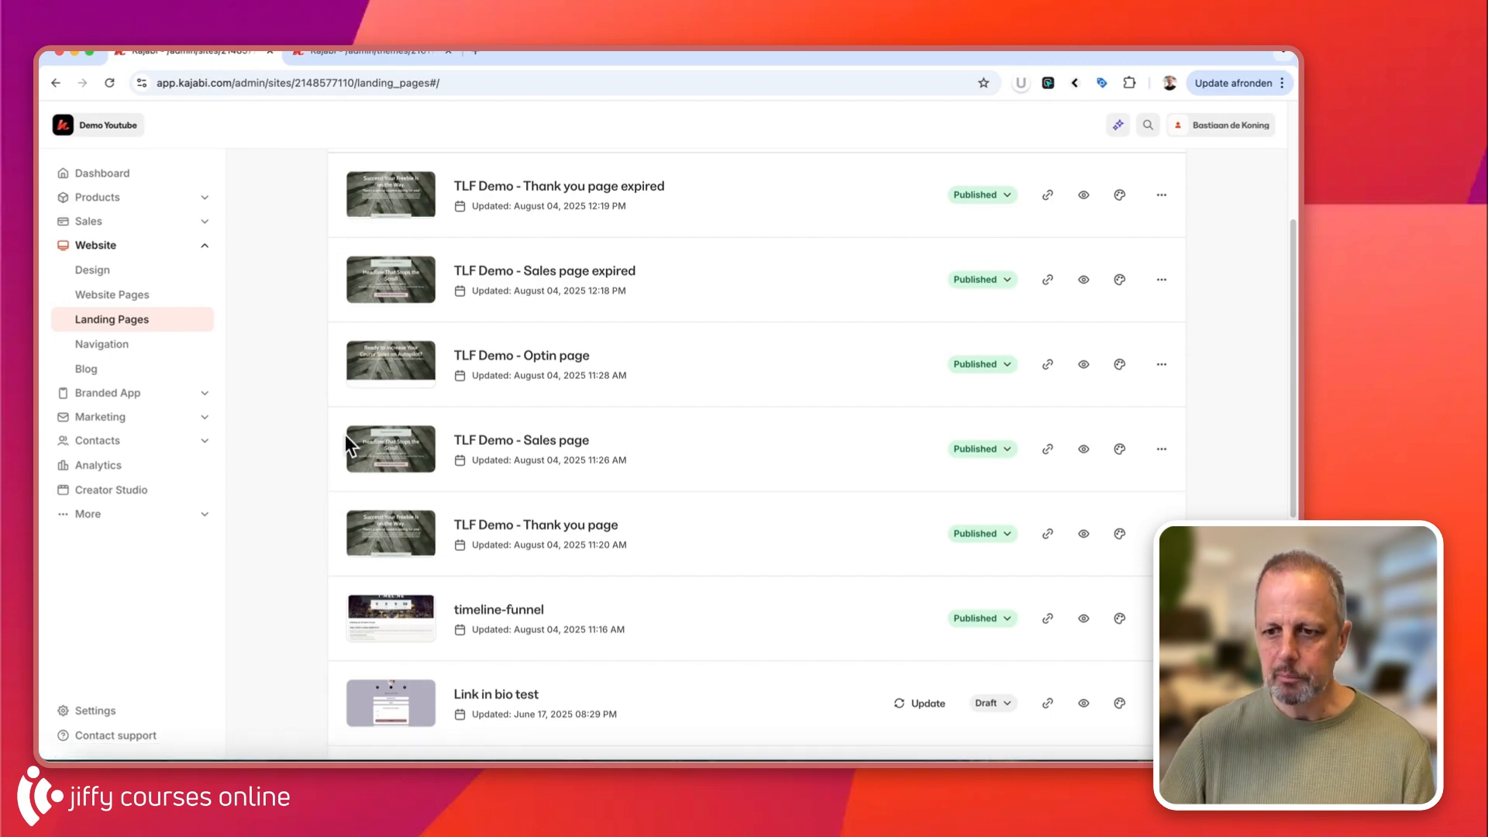
click(532, 362)
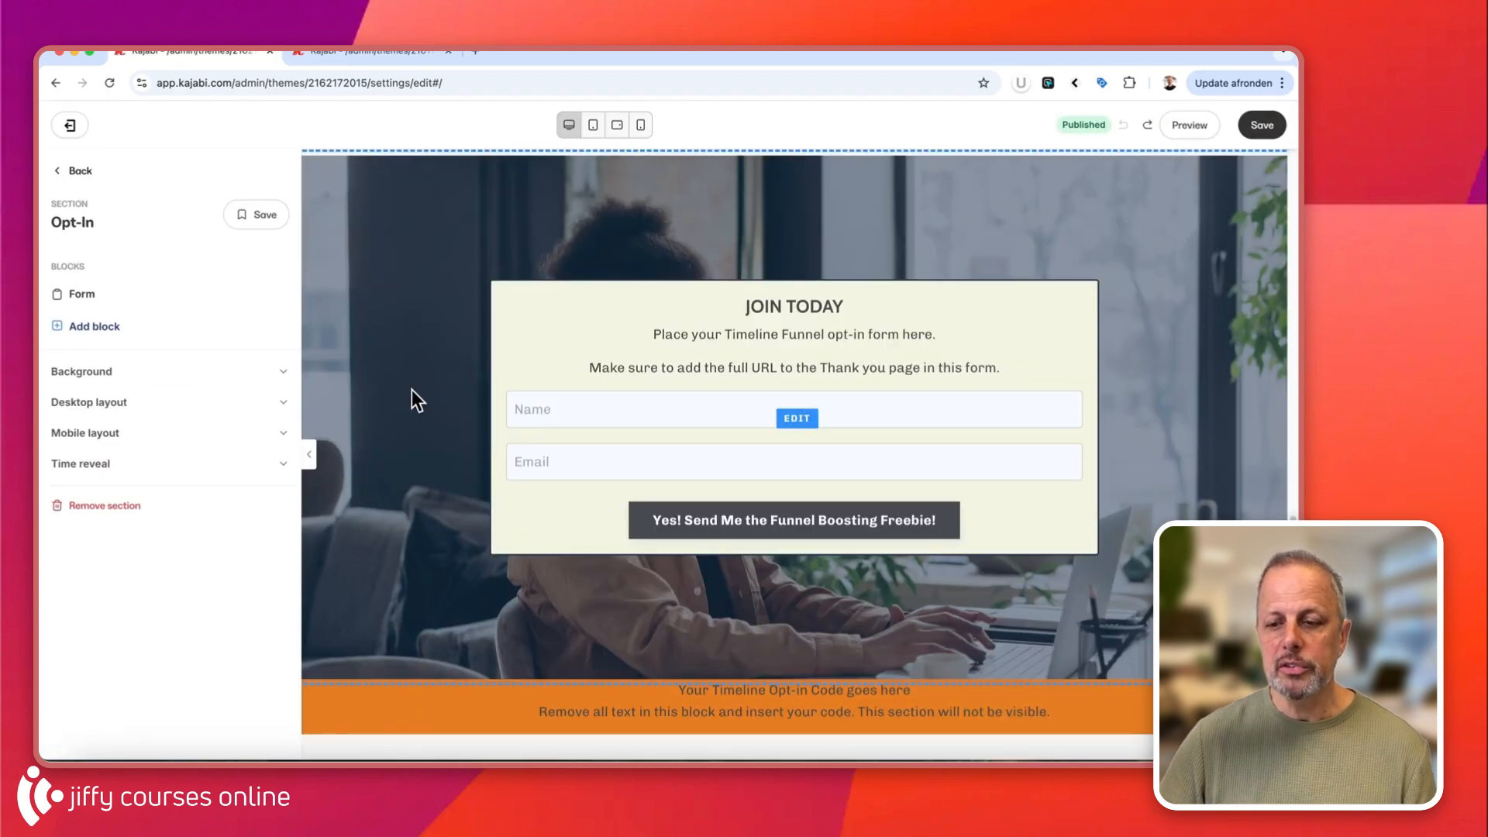
click(543, 409)
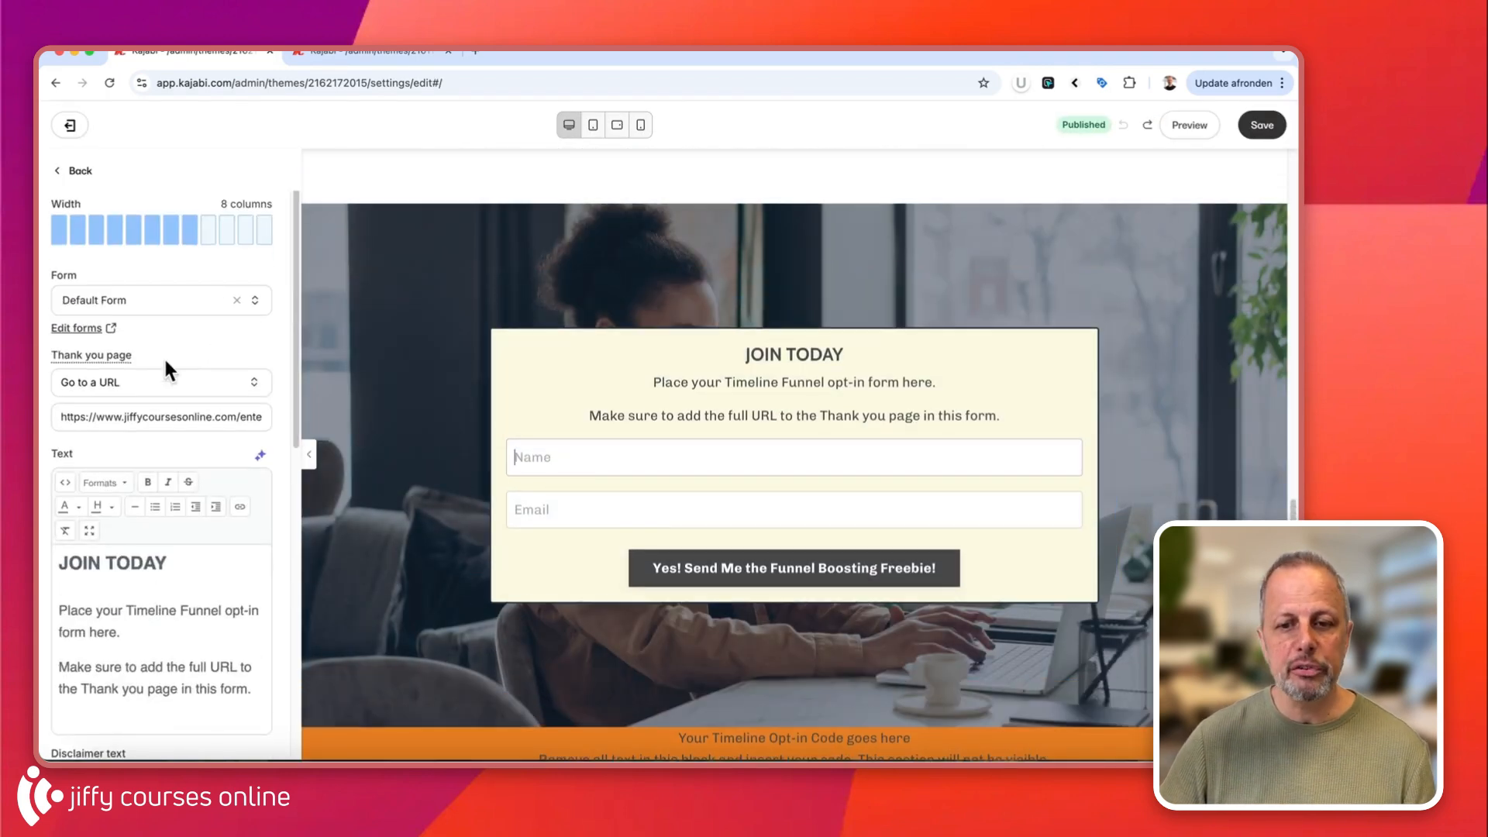
click(143, 299)
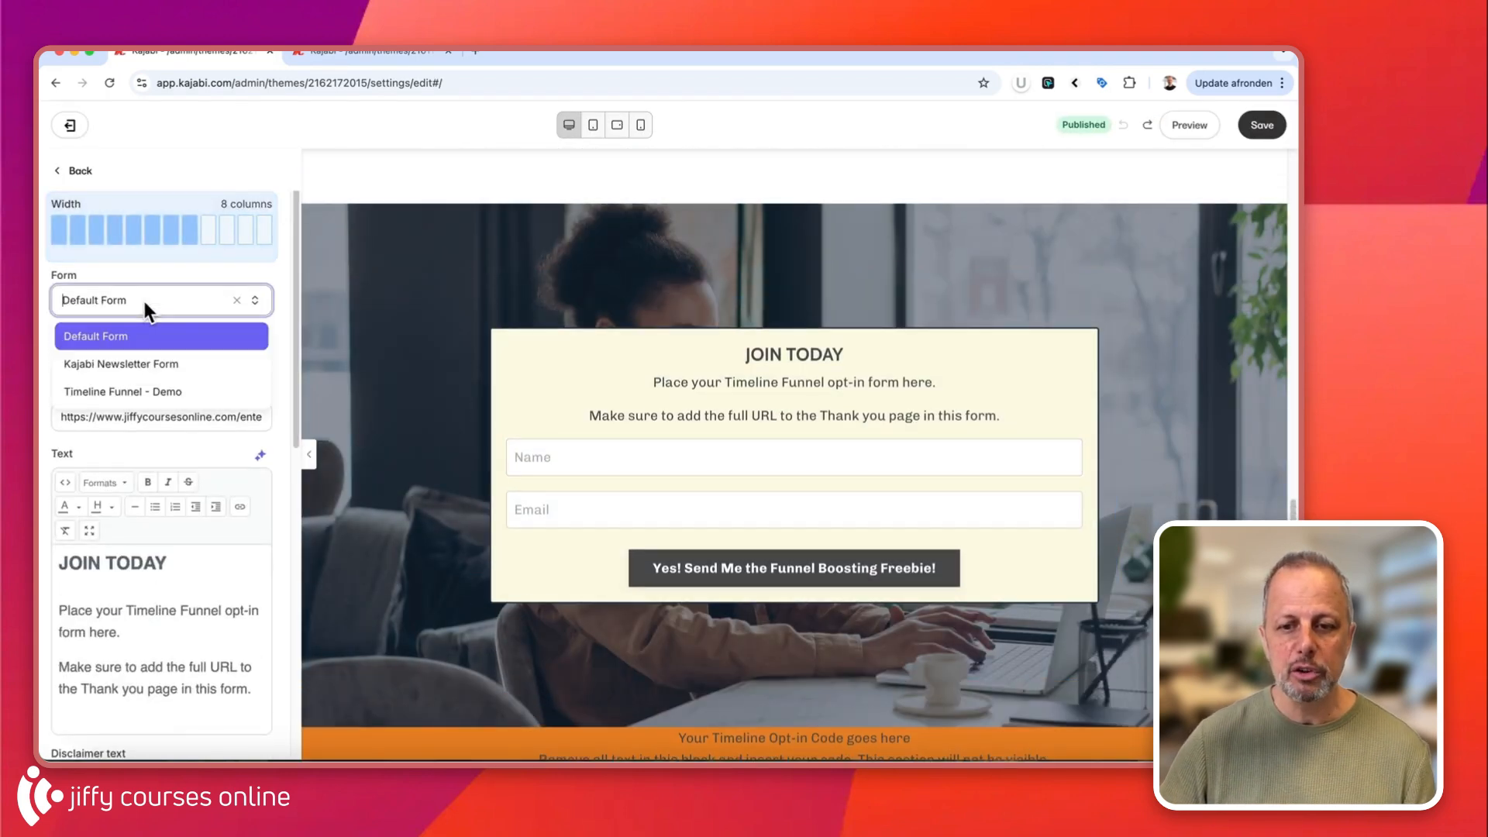
click(95, 392)
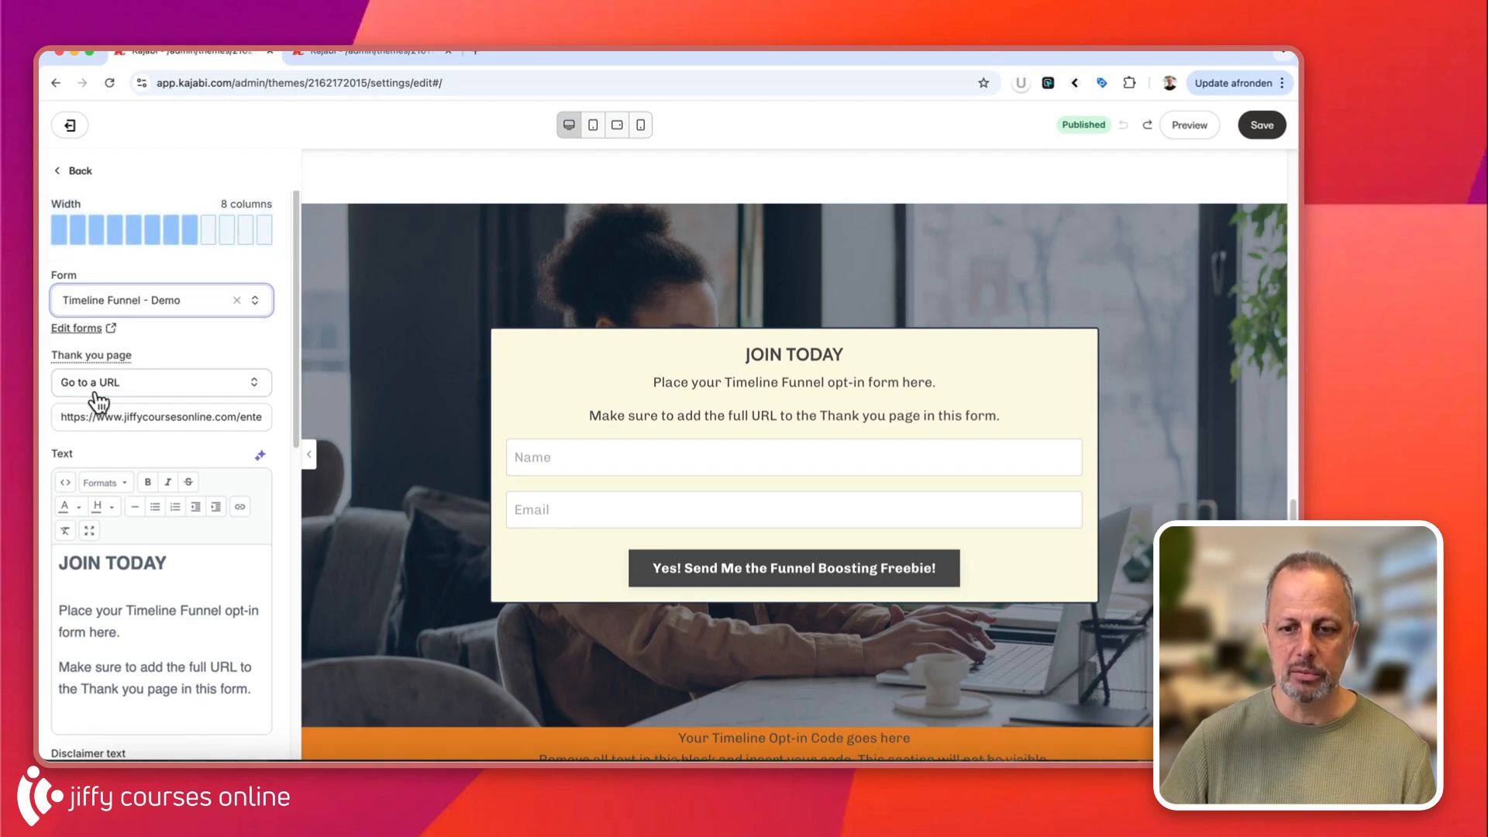
click(1263, 128)
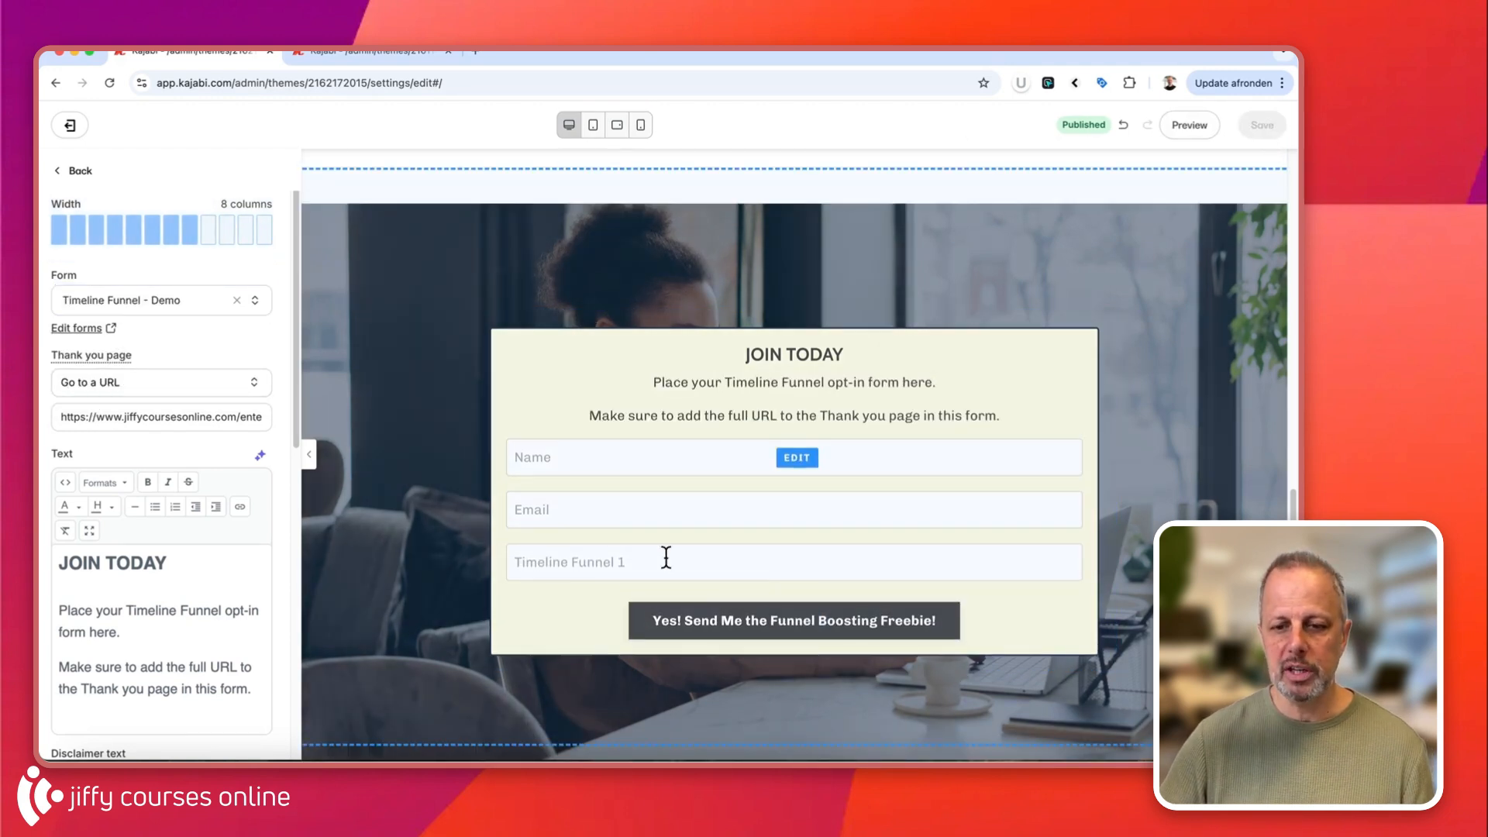
Replace the placeholder text in the Opt-in page Code block with the copied trigger code and save the page
scroll(417, 542, down, 3)
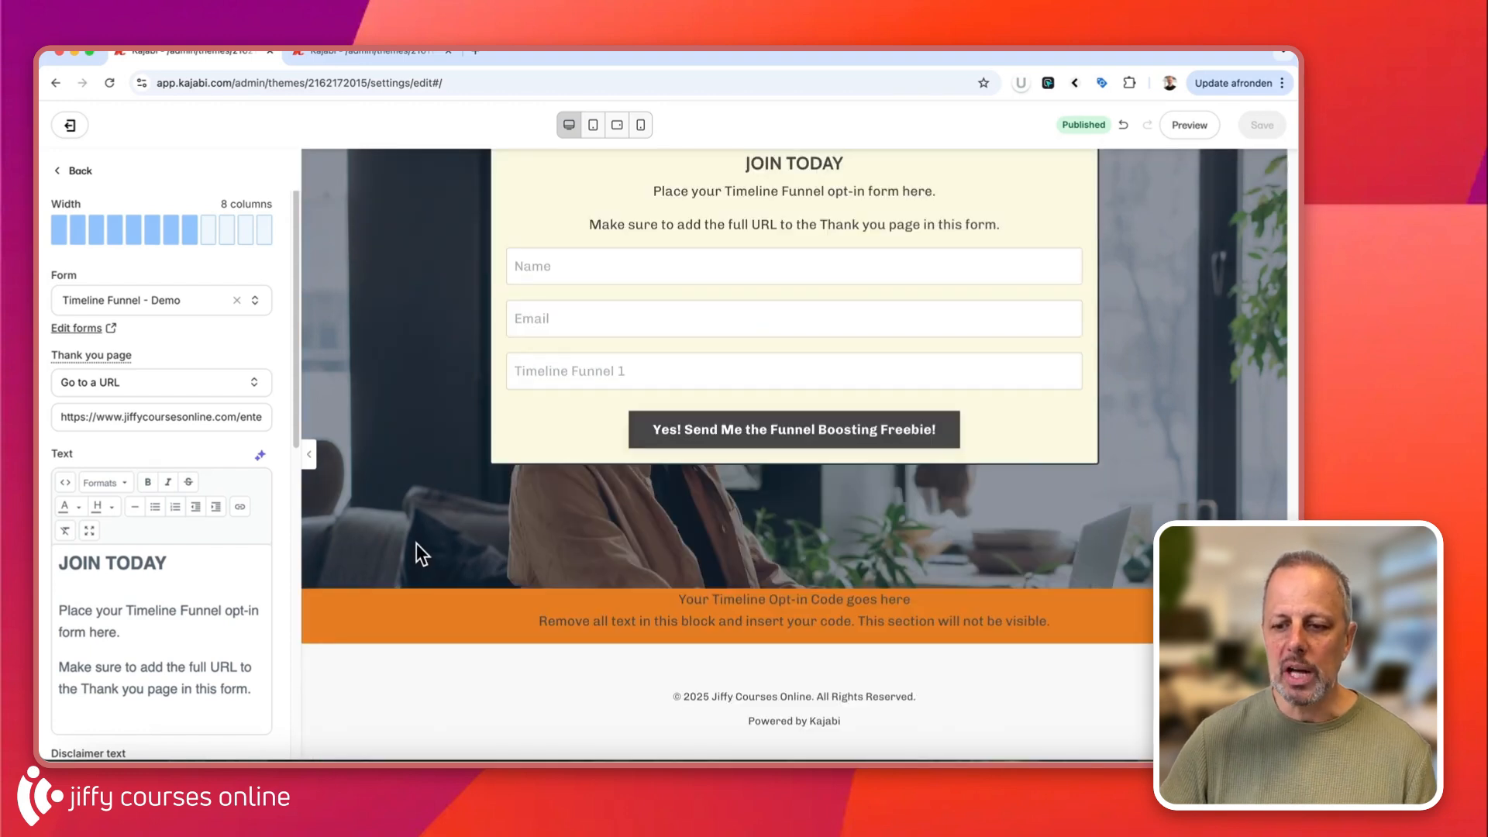
click(366, 618)
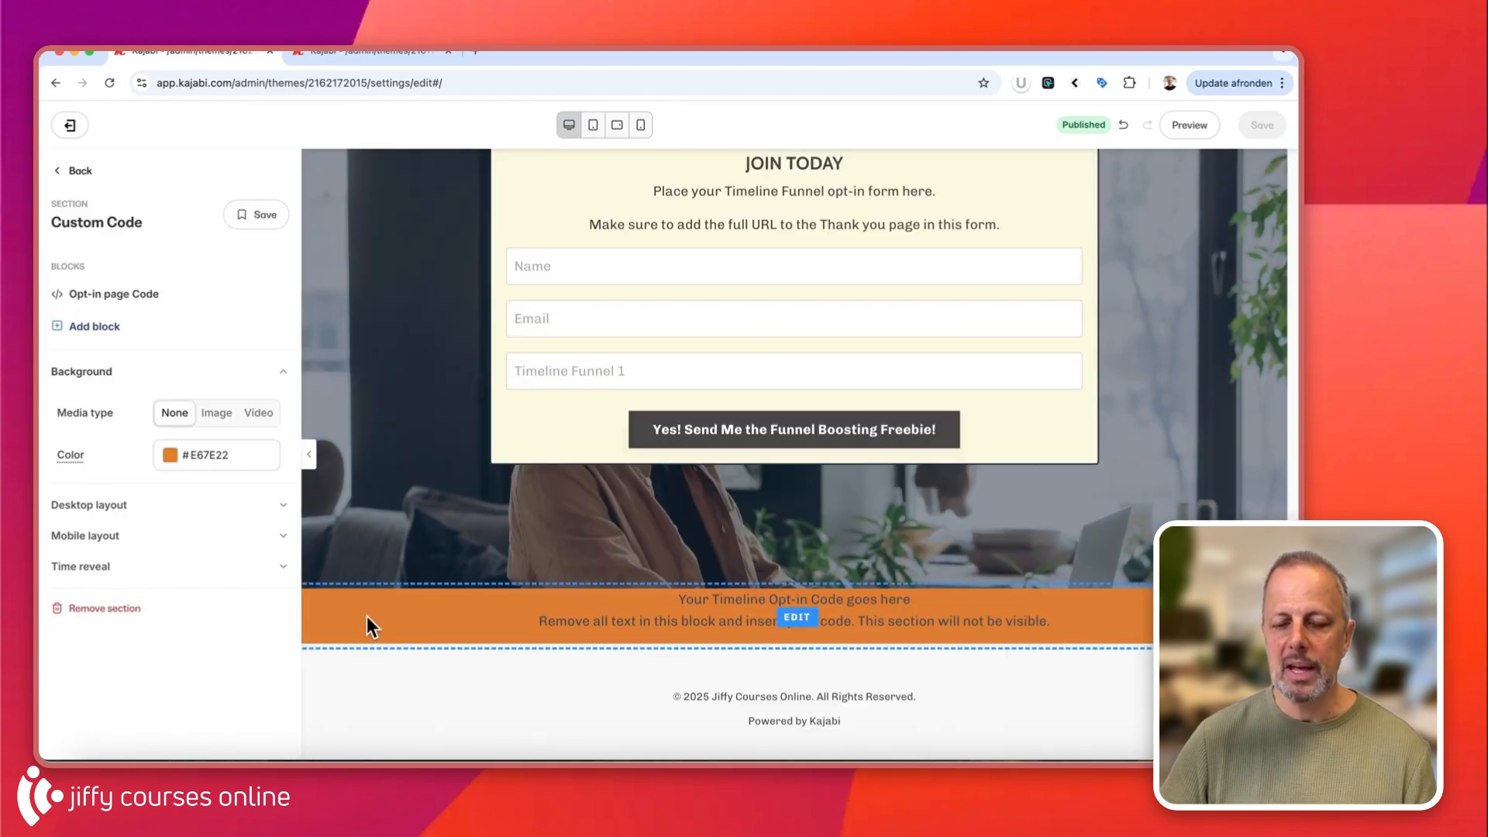
click(113, 296)
scroll(132, 219, down, 3)
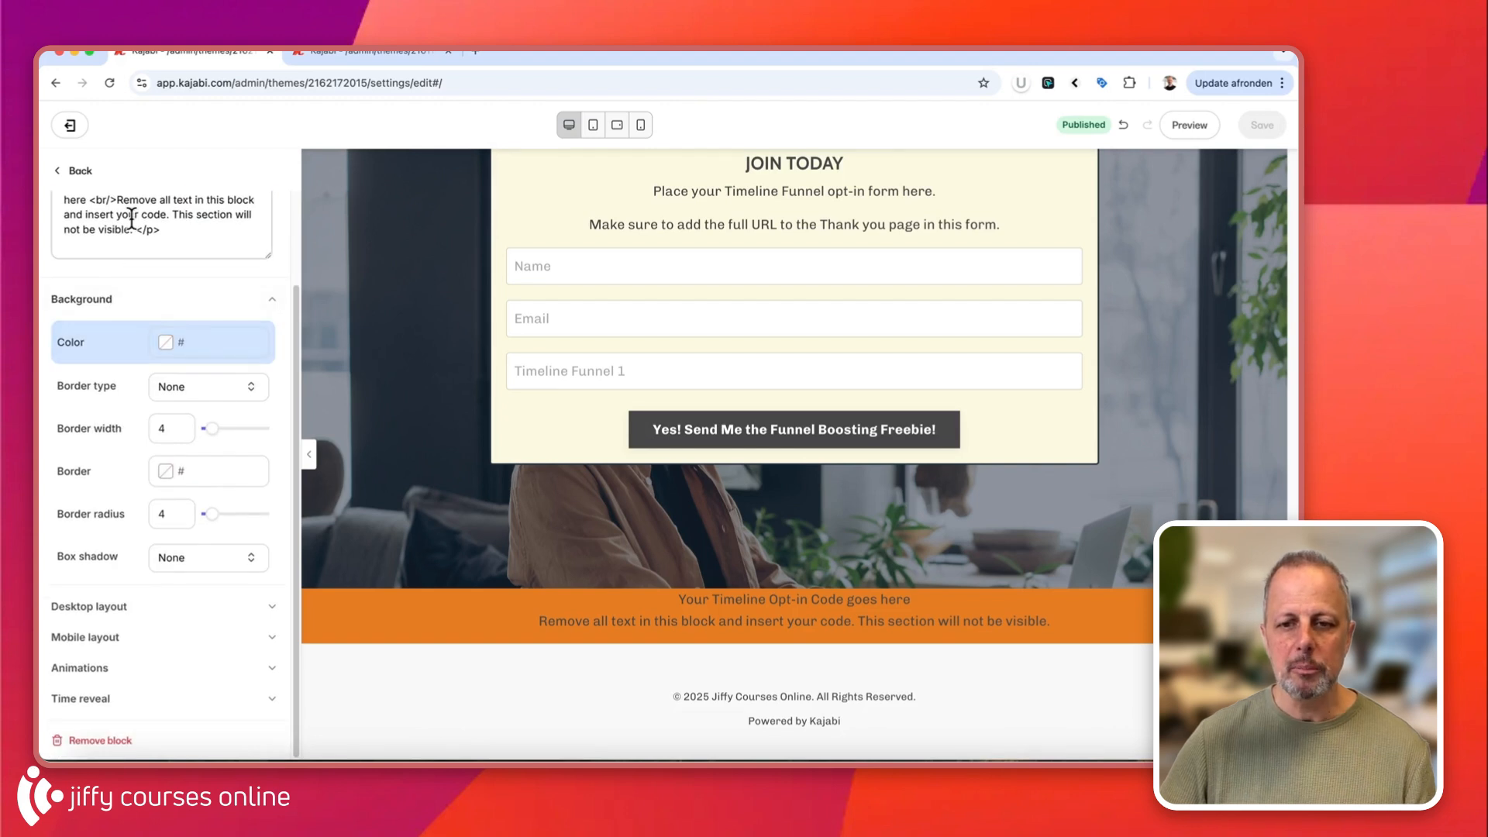
scroll(132, 219, up, 3)
click(132, 378)
key(super+a)
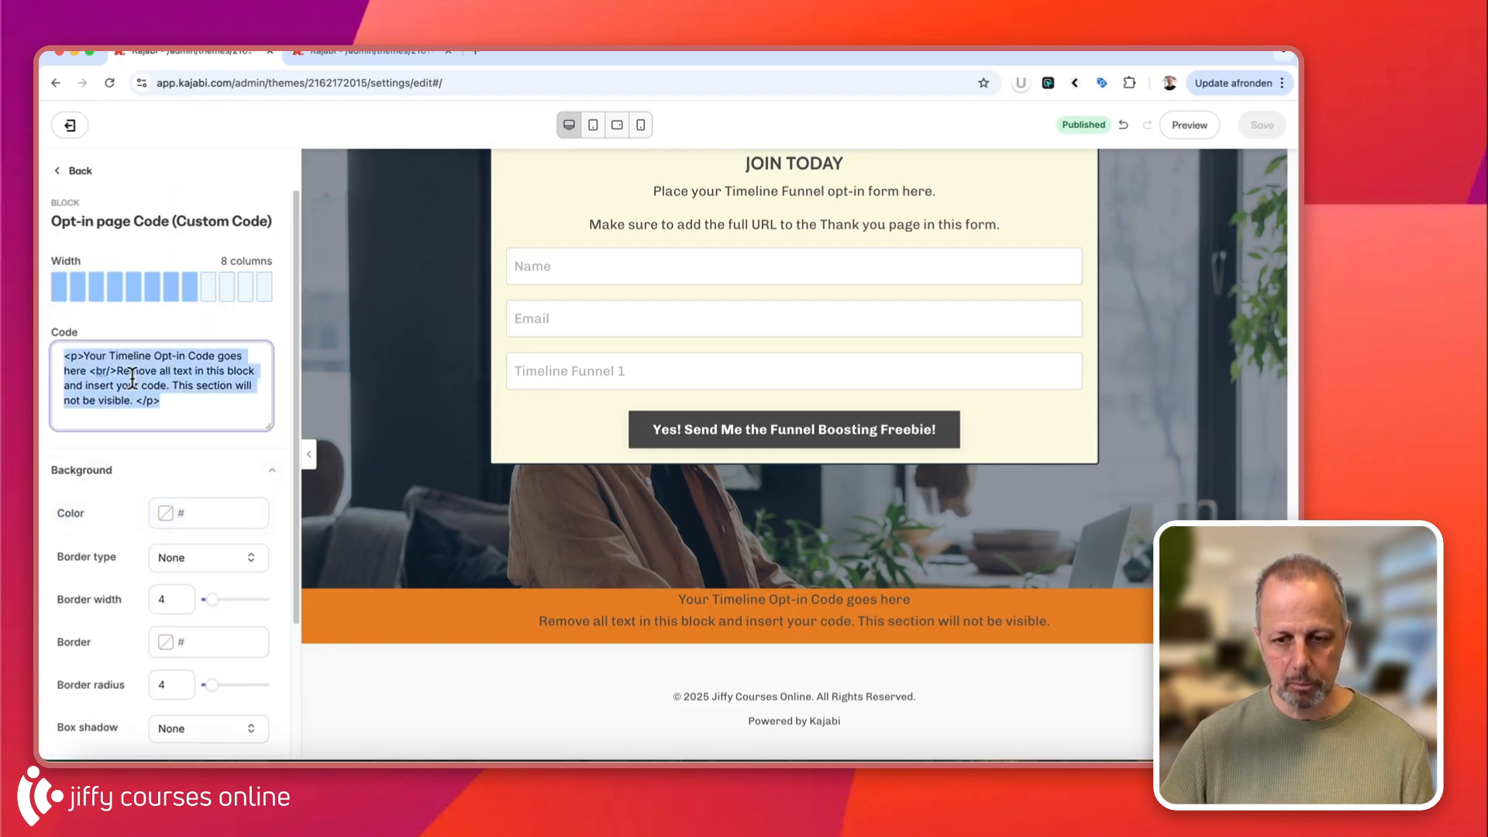
key(BackSpace)
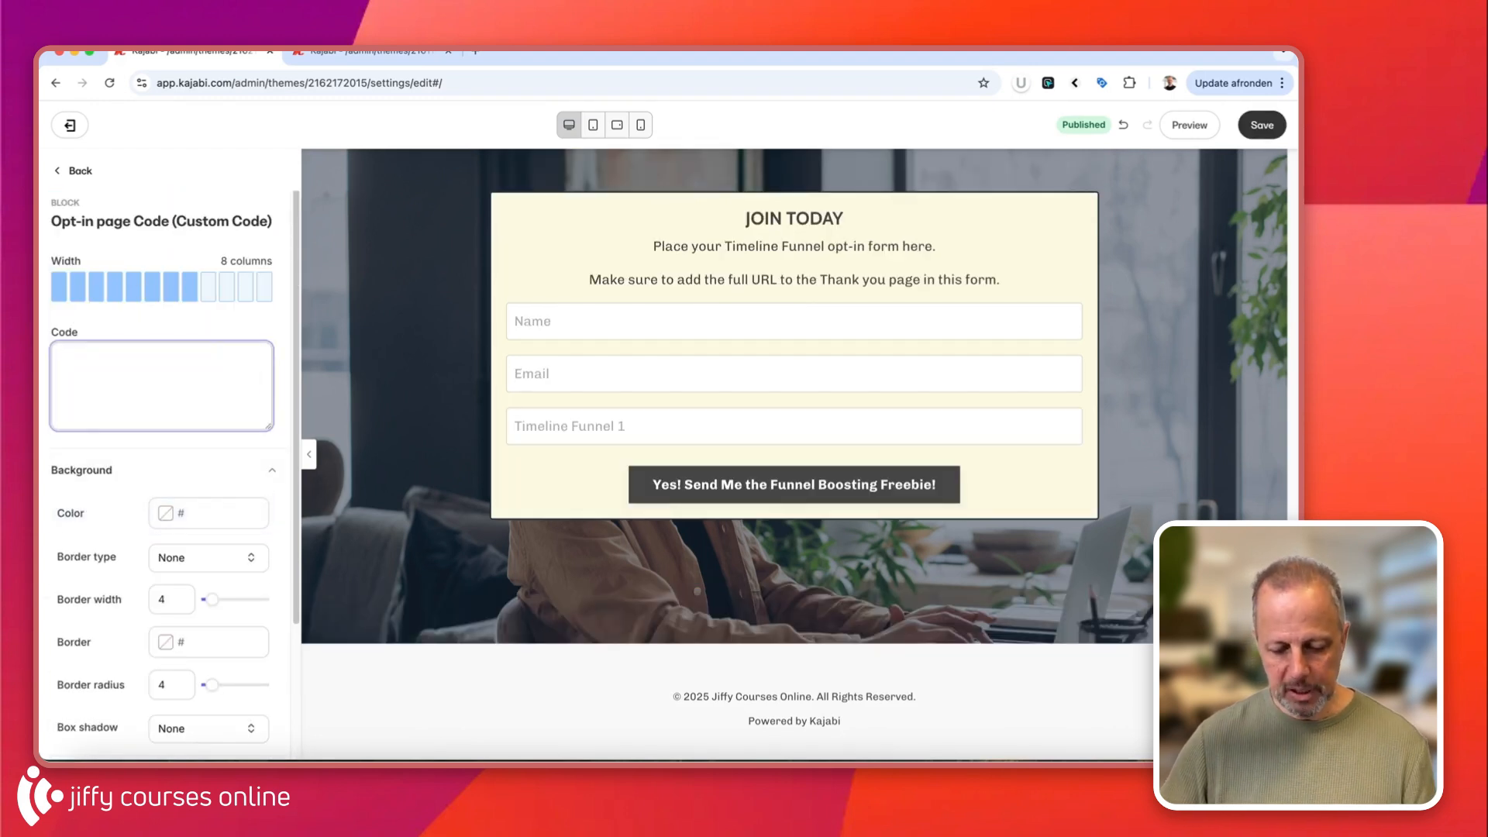
key(super+v)
click(1265, 125)
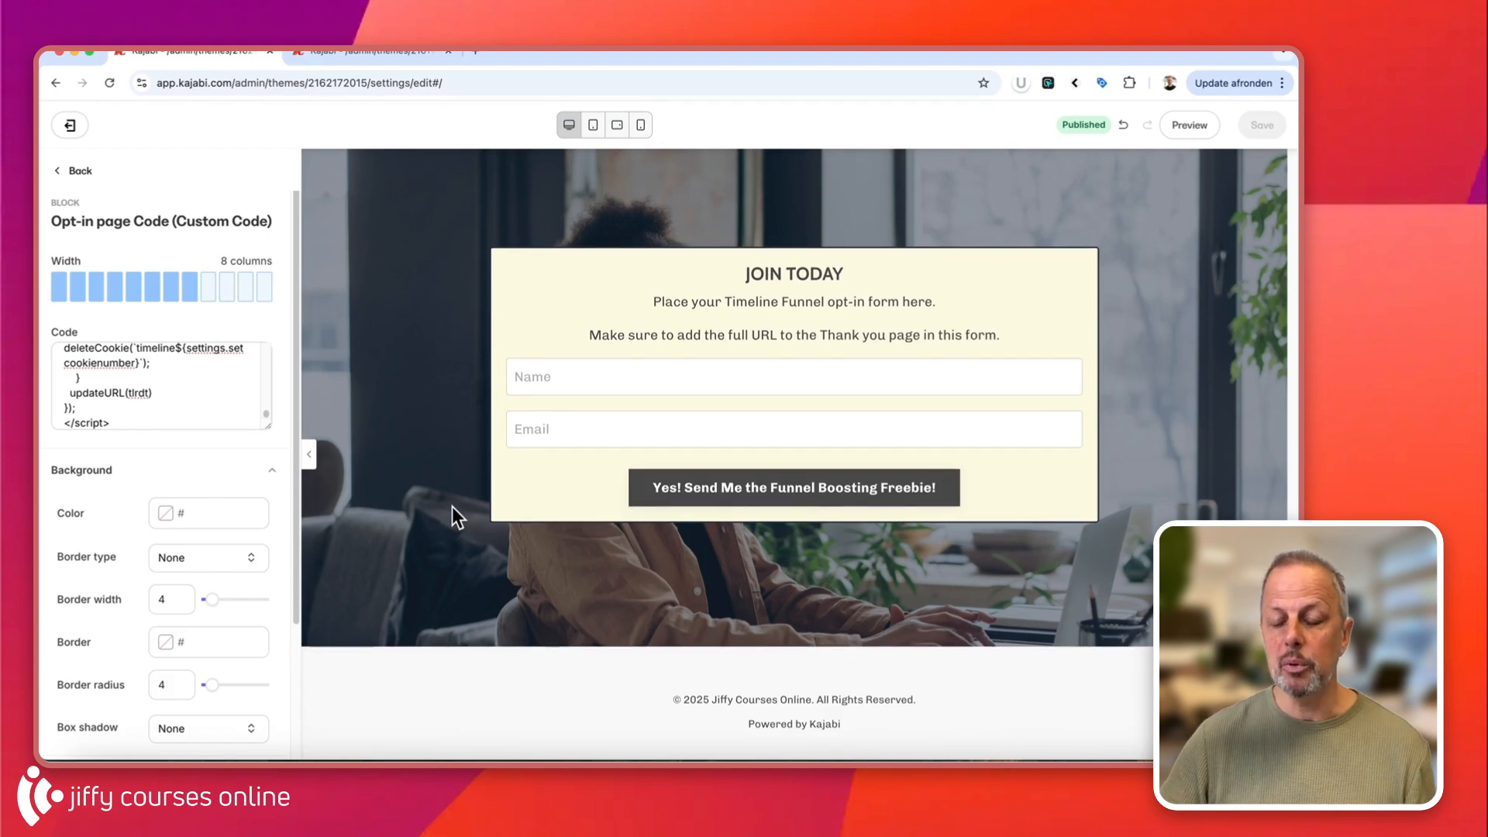
Copy the TLF Demo - Thank you page link, use it as the opt-in form's thank-you URL, then save and exit the editor
click(536, 493)
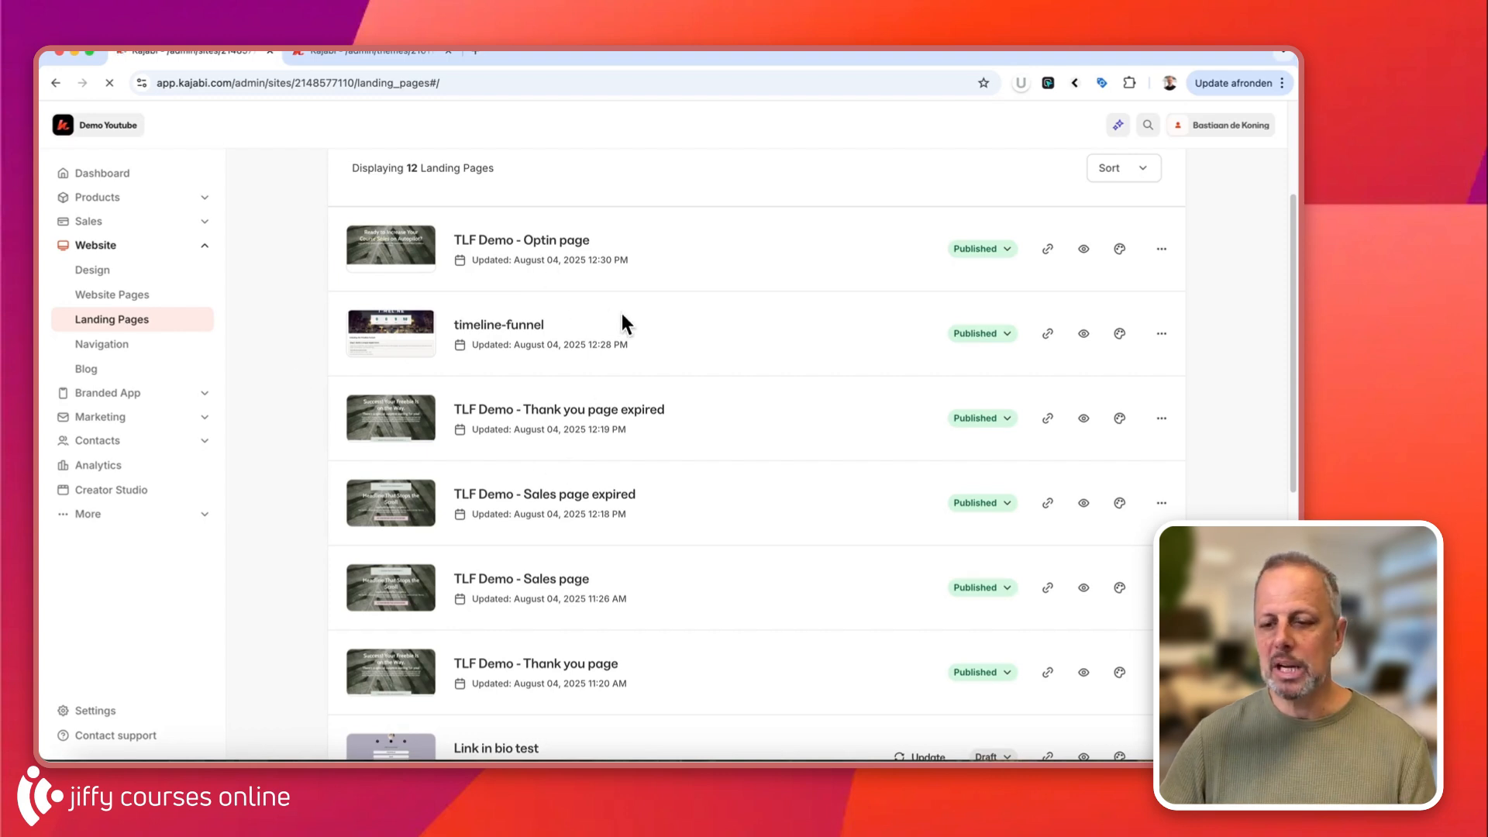
click(1047, 672)
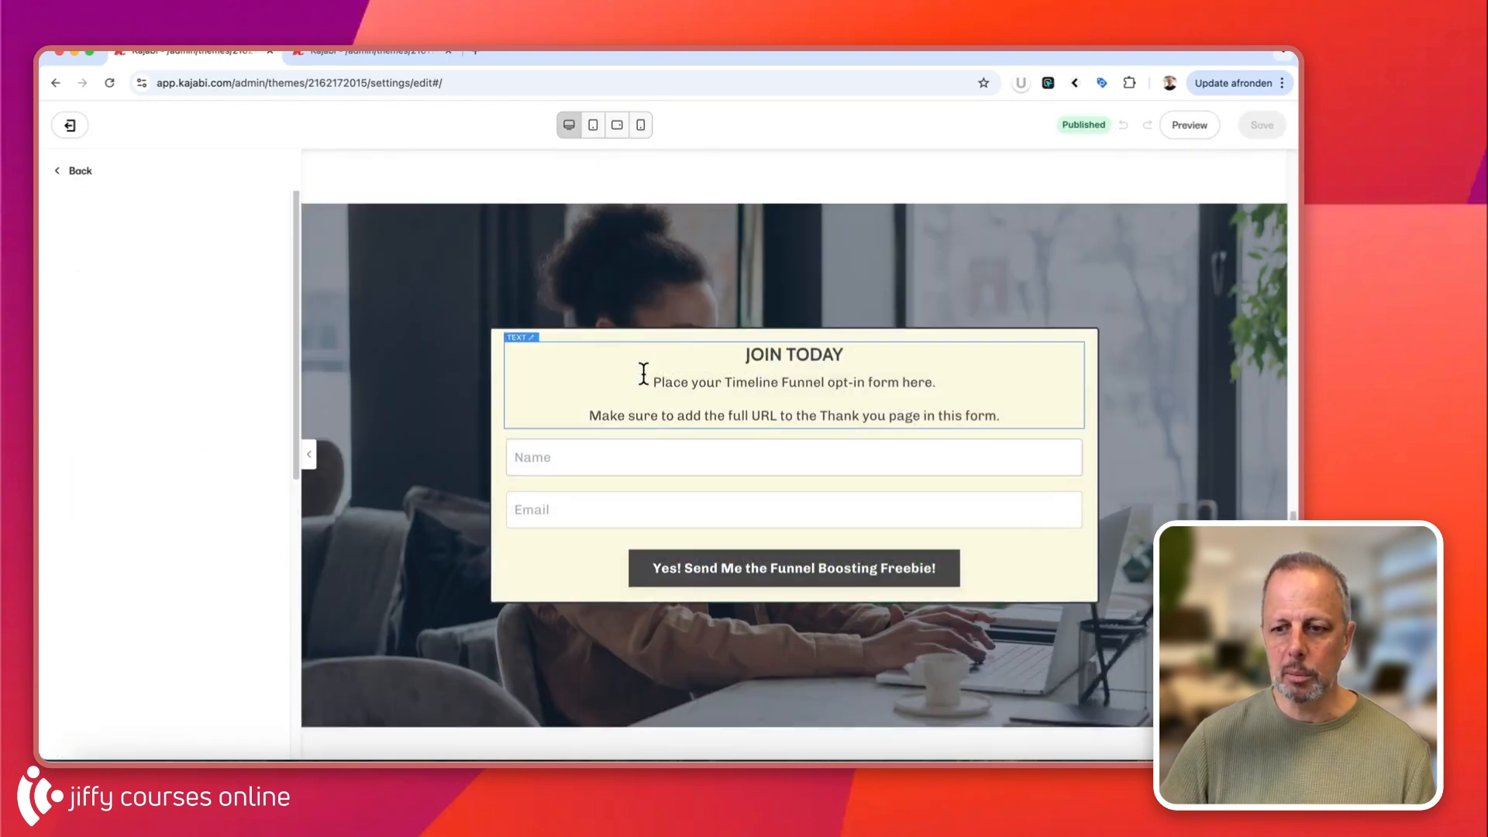
click(643, 373)
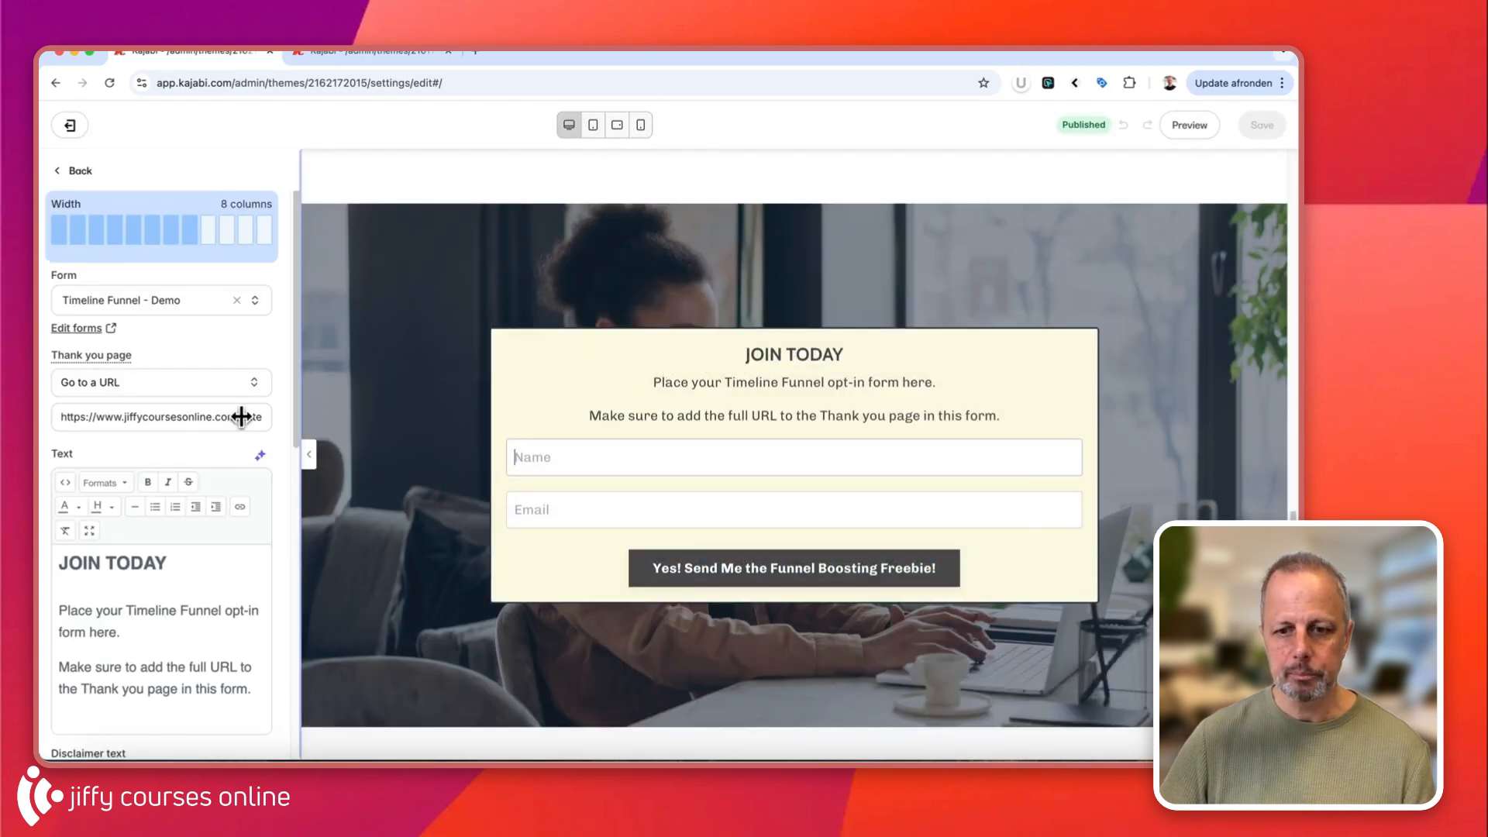
triple_click(195, 414)
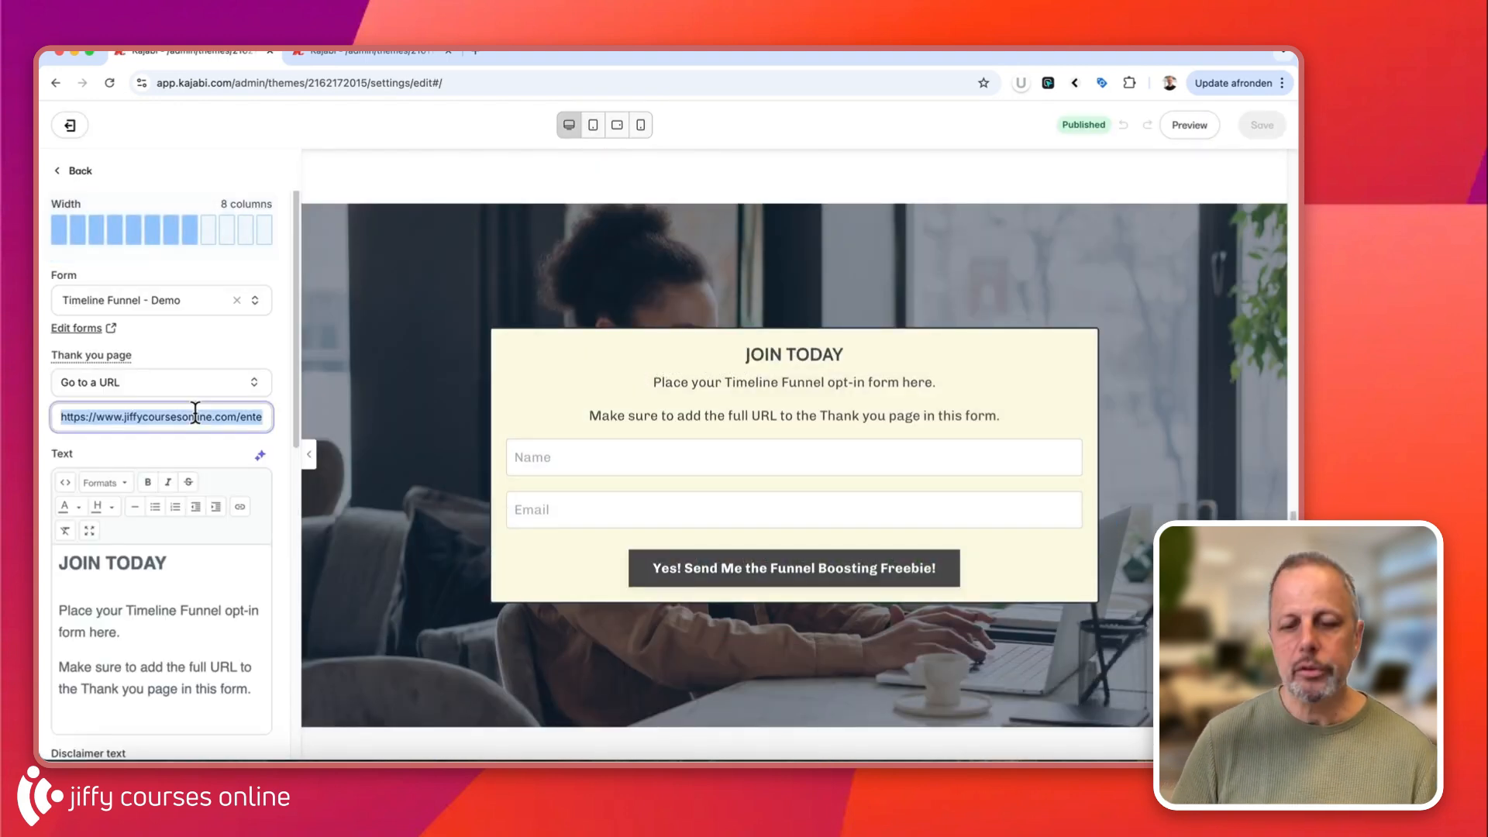
key(BackSpace)
key(super+v)
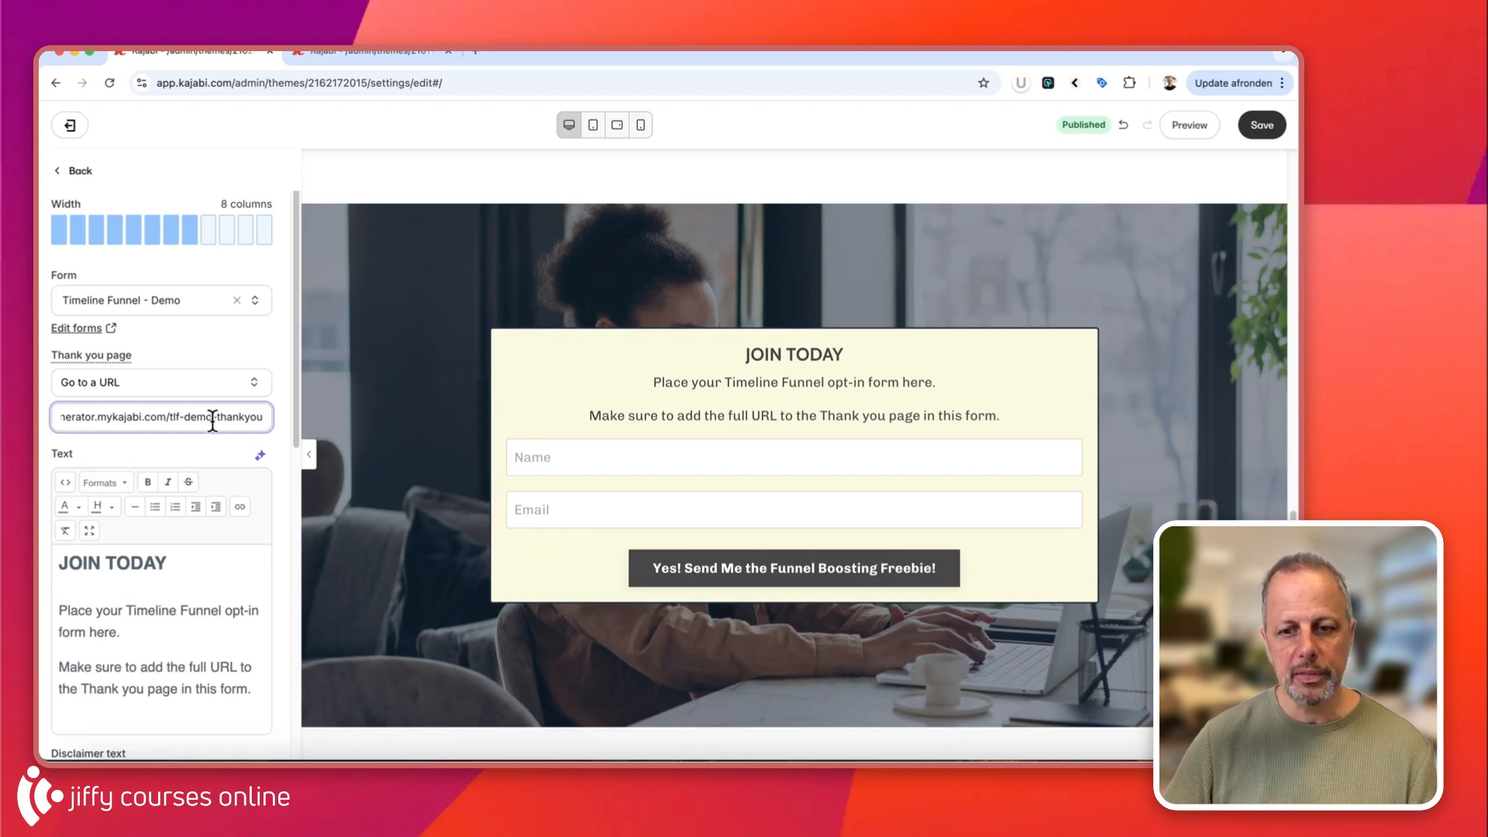
click(1263, 136)
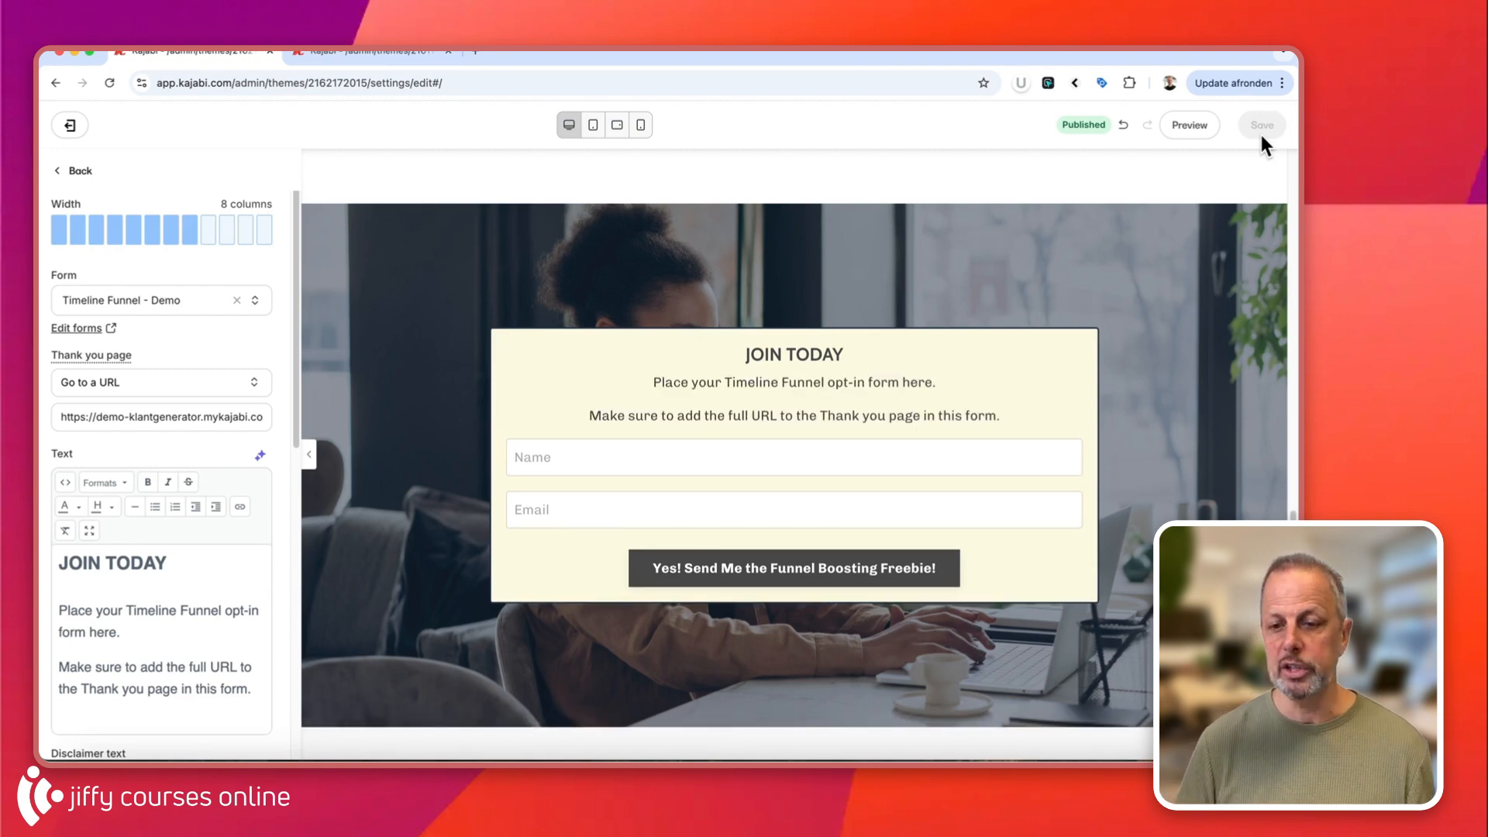
click(70, 126)
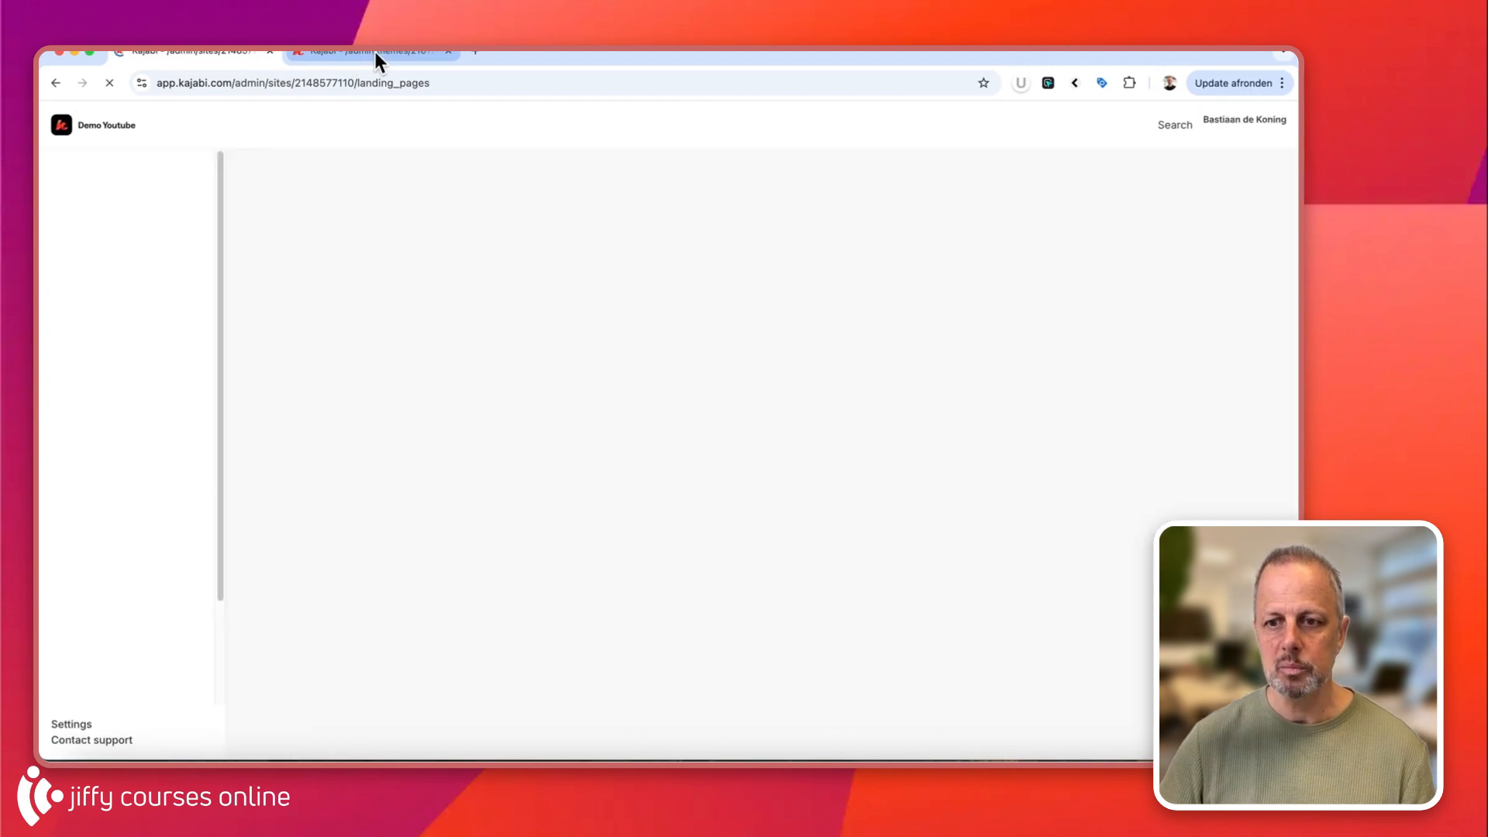
Return to the timeline-funnel page editor and set the expiration duration to 10 days and 0 minutes
click(376, 53)
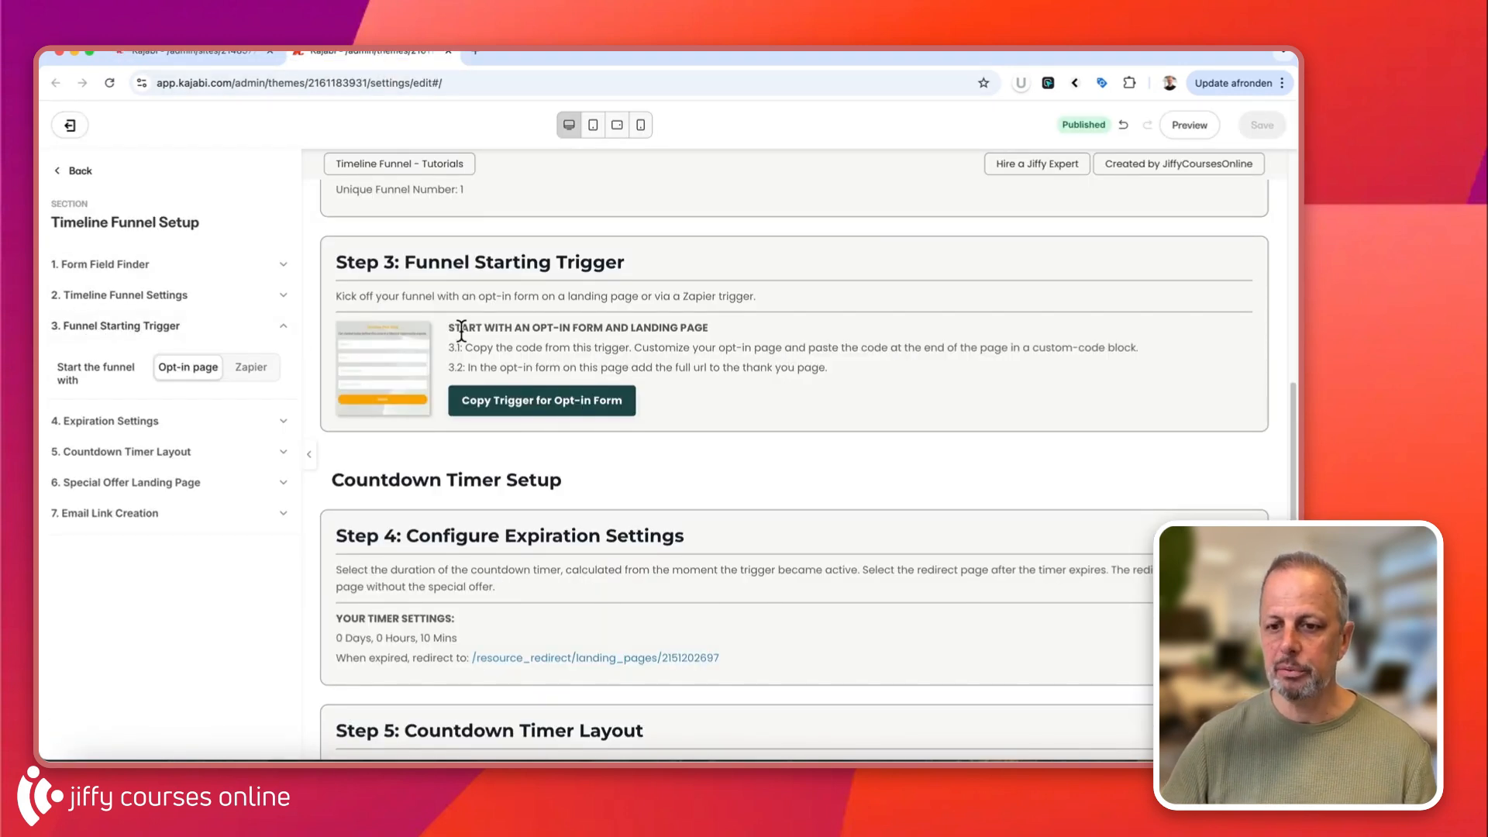
click(111, 423)
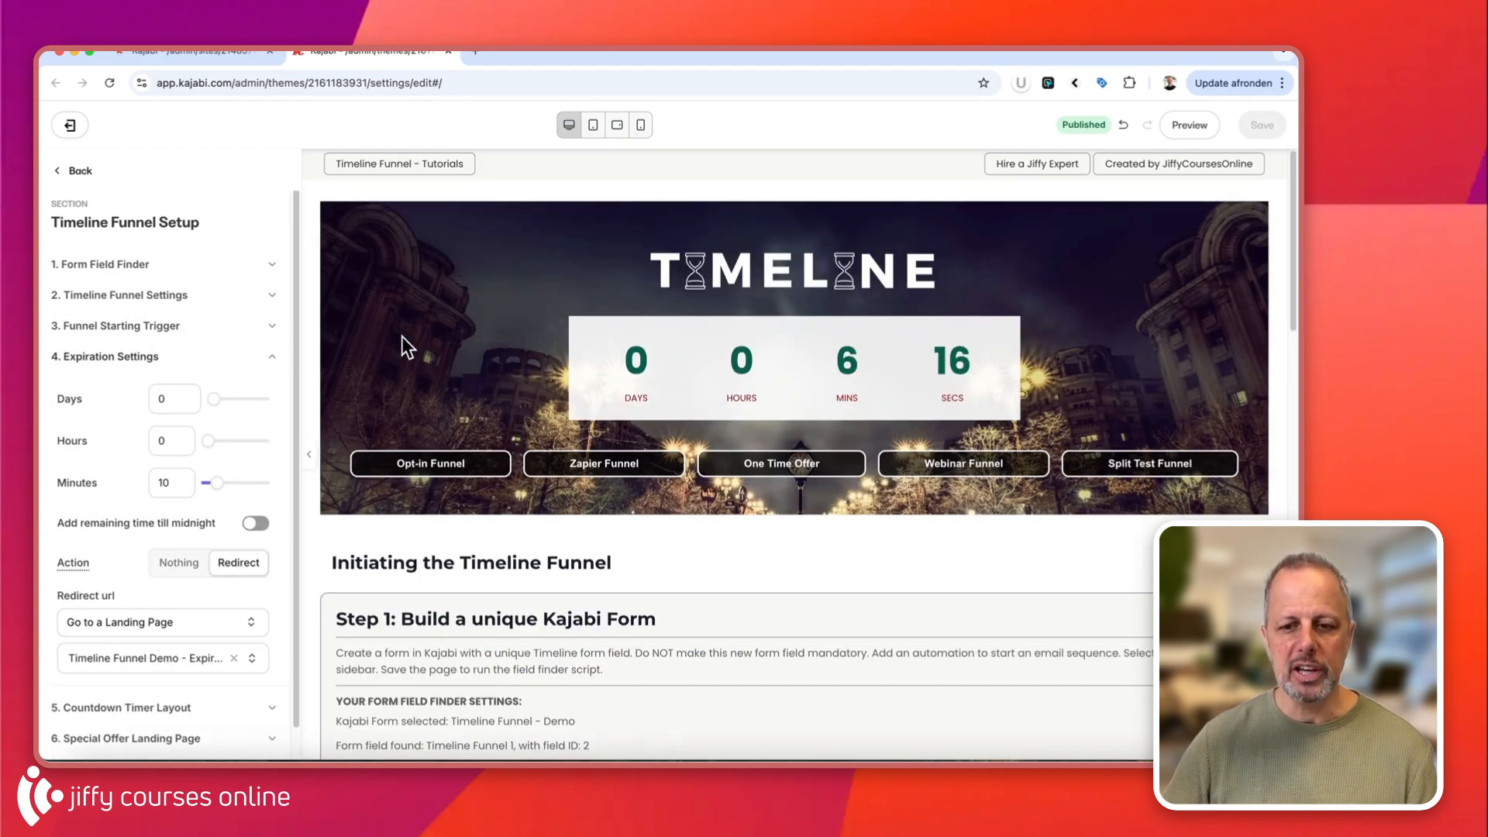
click(159, 398)
text(10)
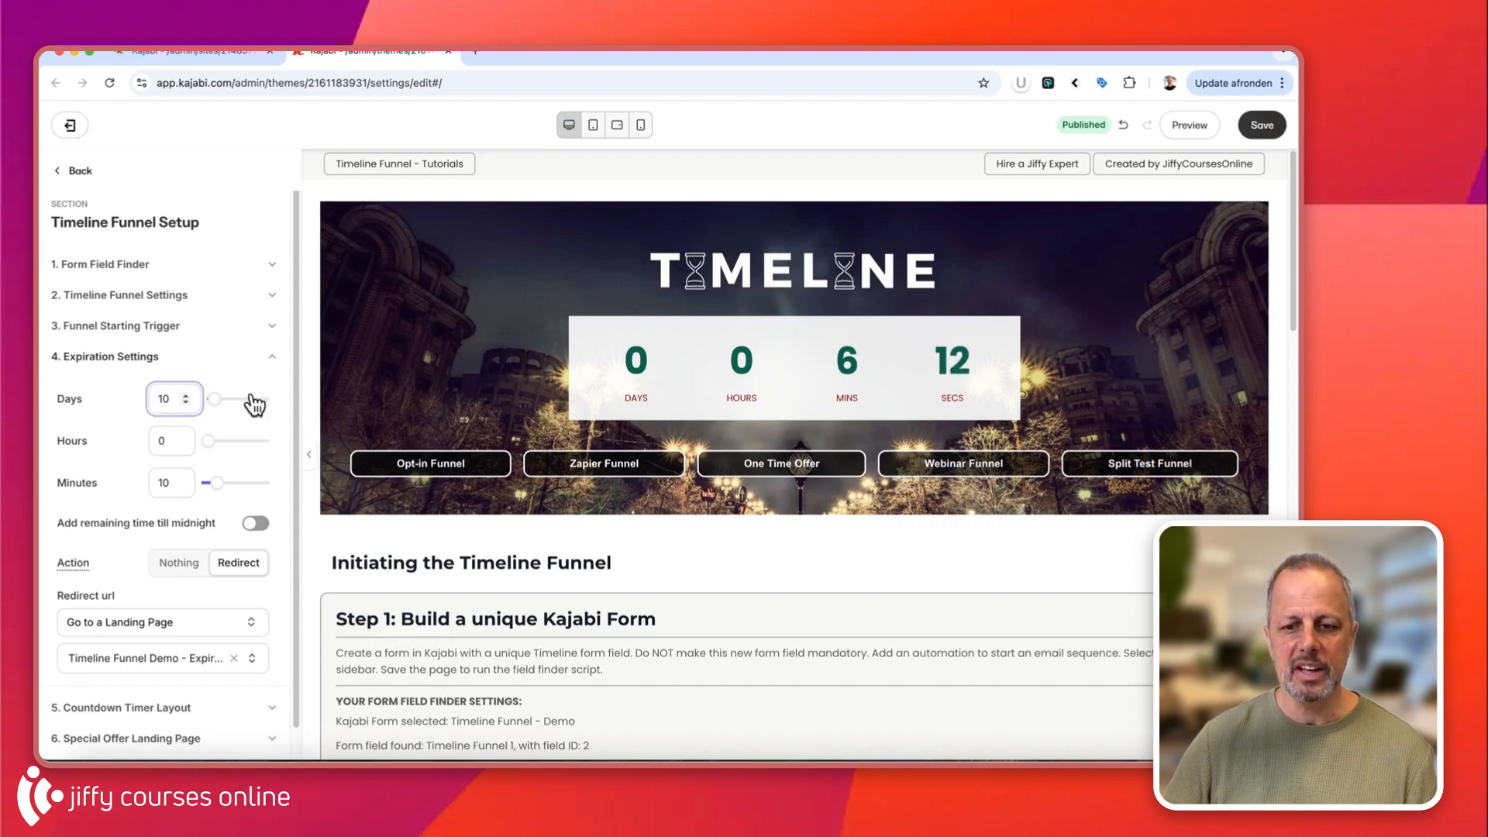
click(180, 486)
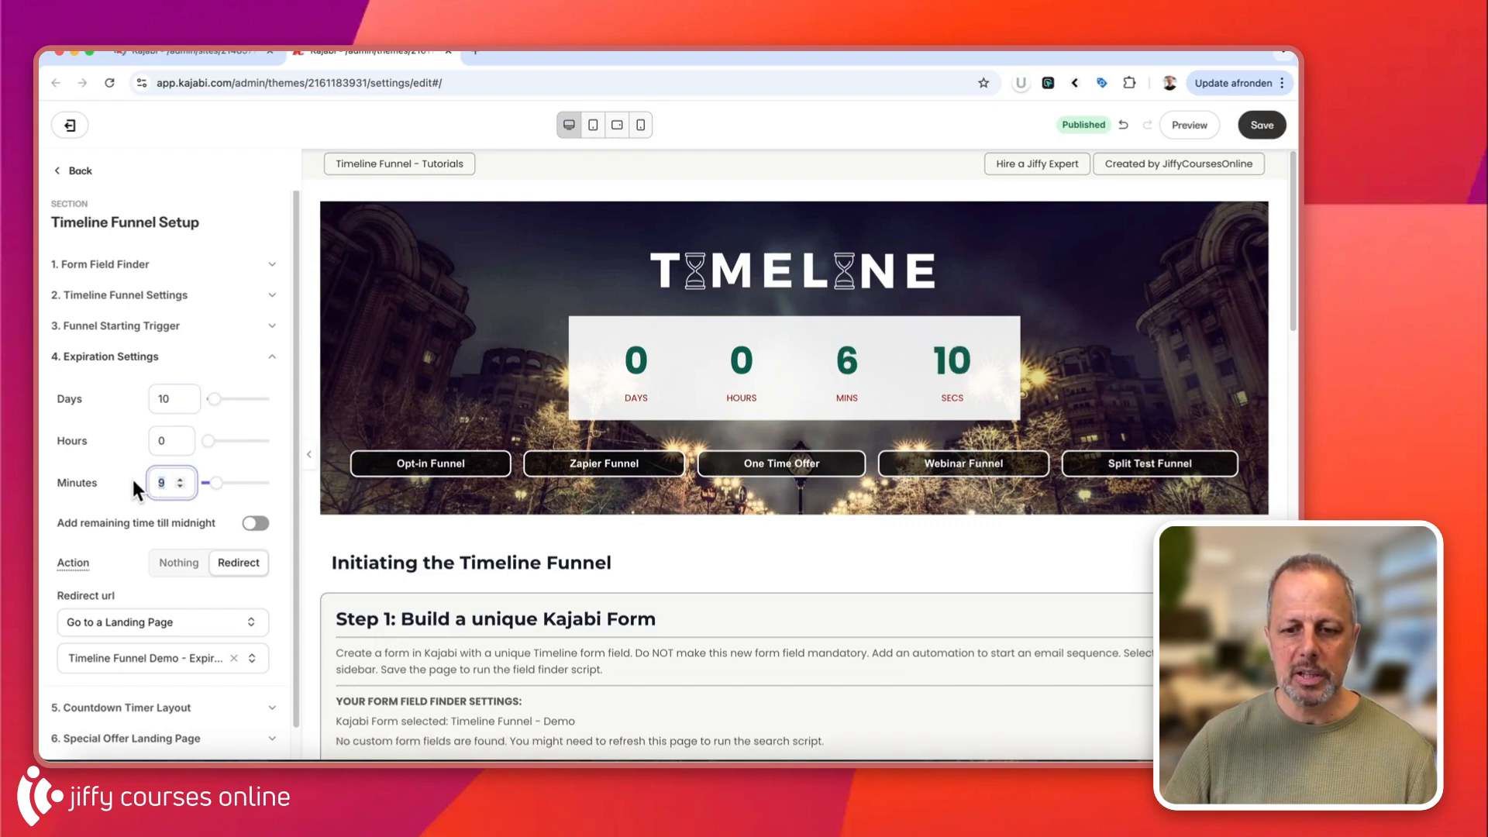
text(0)
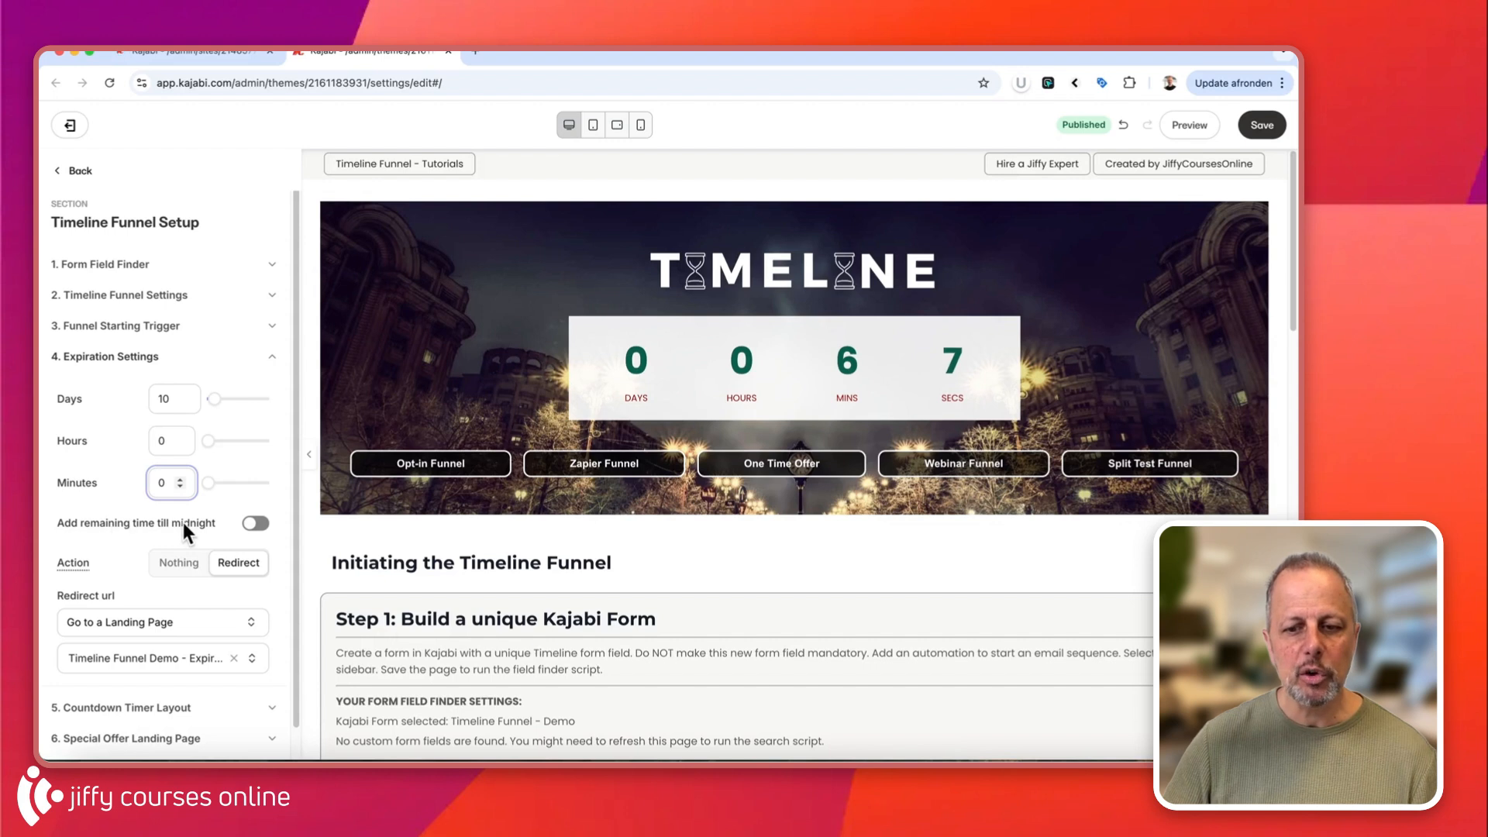
Turn on adding the remaining time till midnight, set the expiration redirect to "TLF Demo - Sales page expired", and save
click(260, 525)
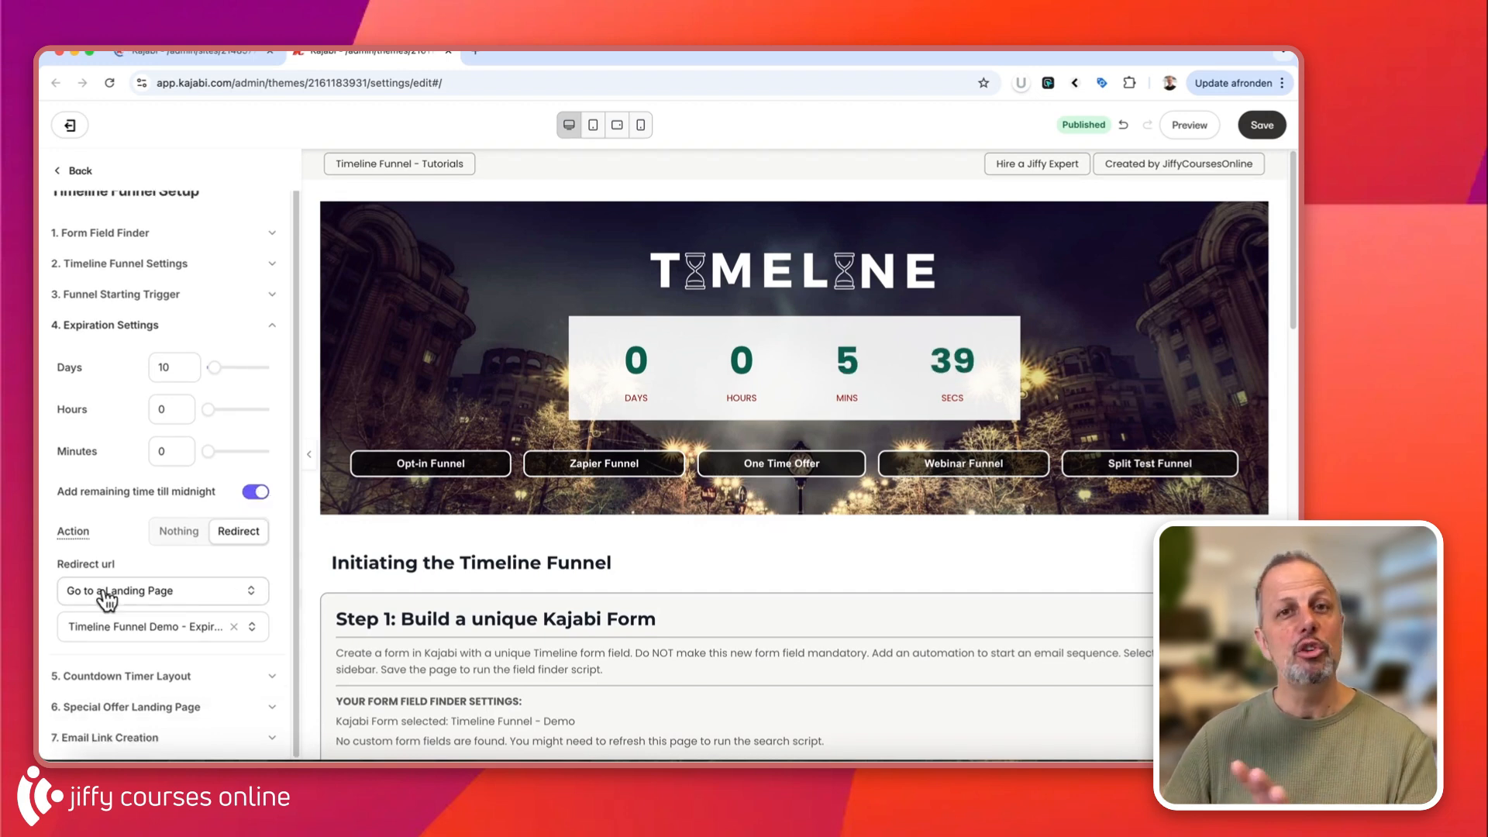
click(147, 626)
text(expired)
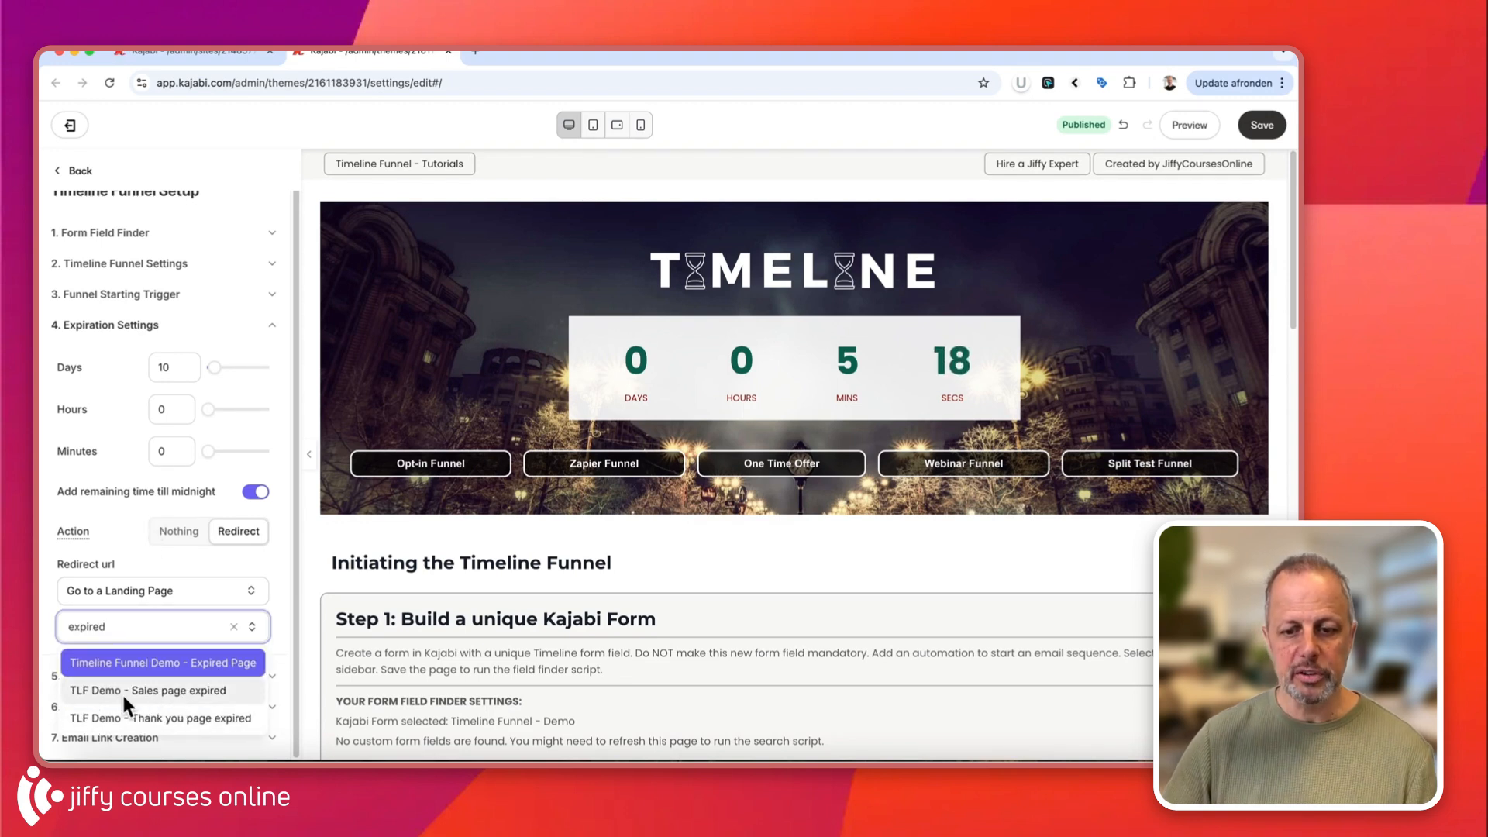
click(173, 695)
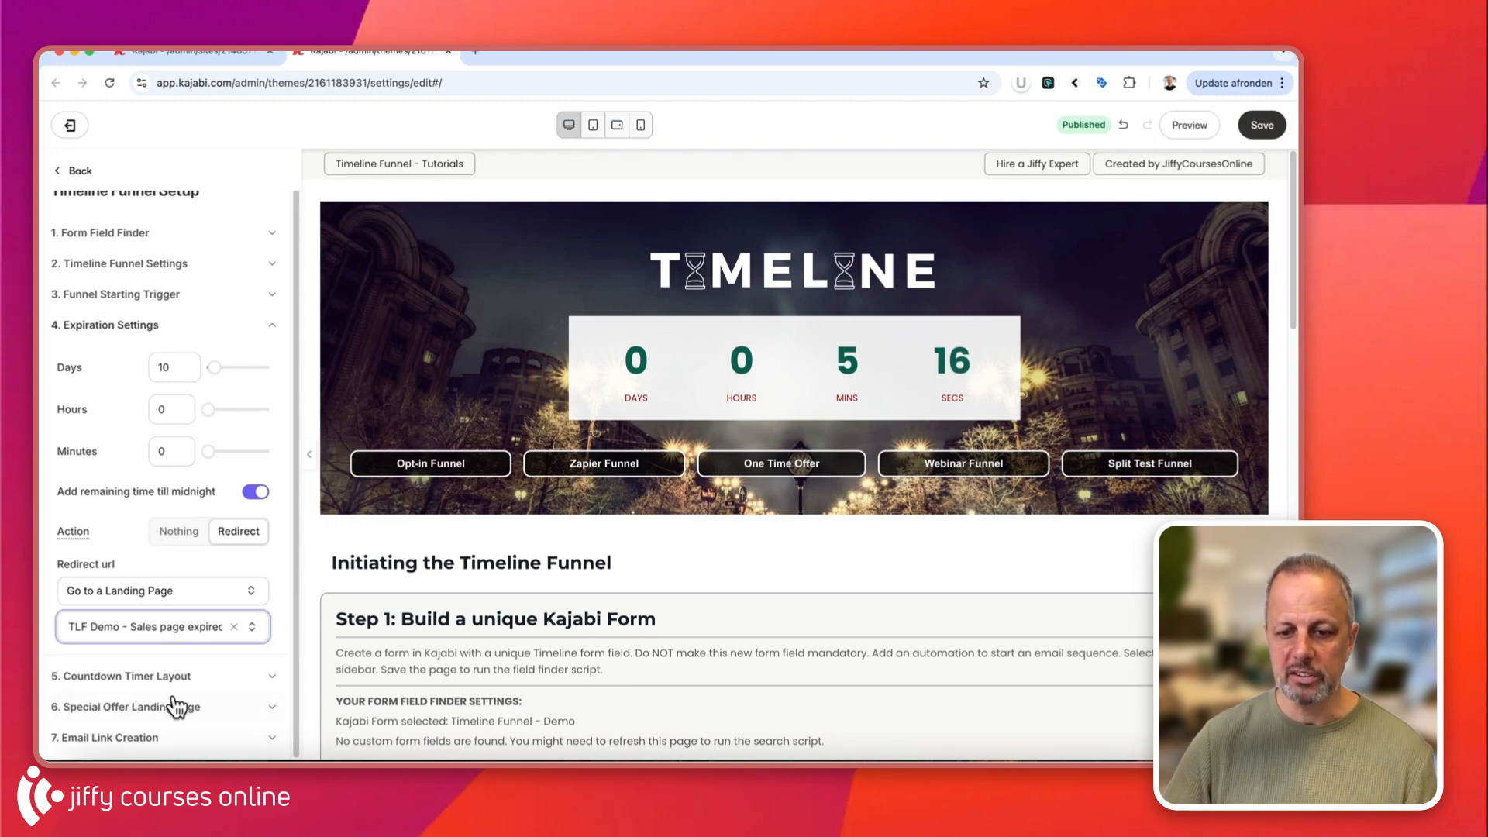
click(1265, 127)
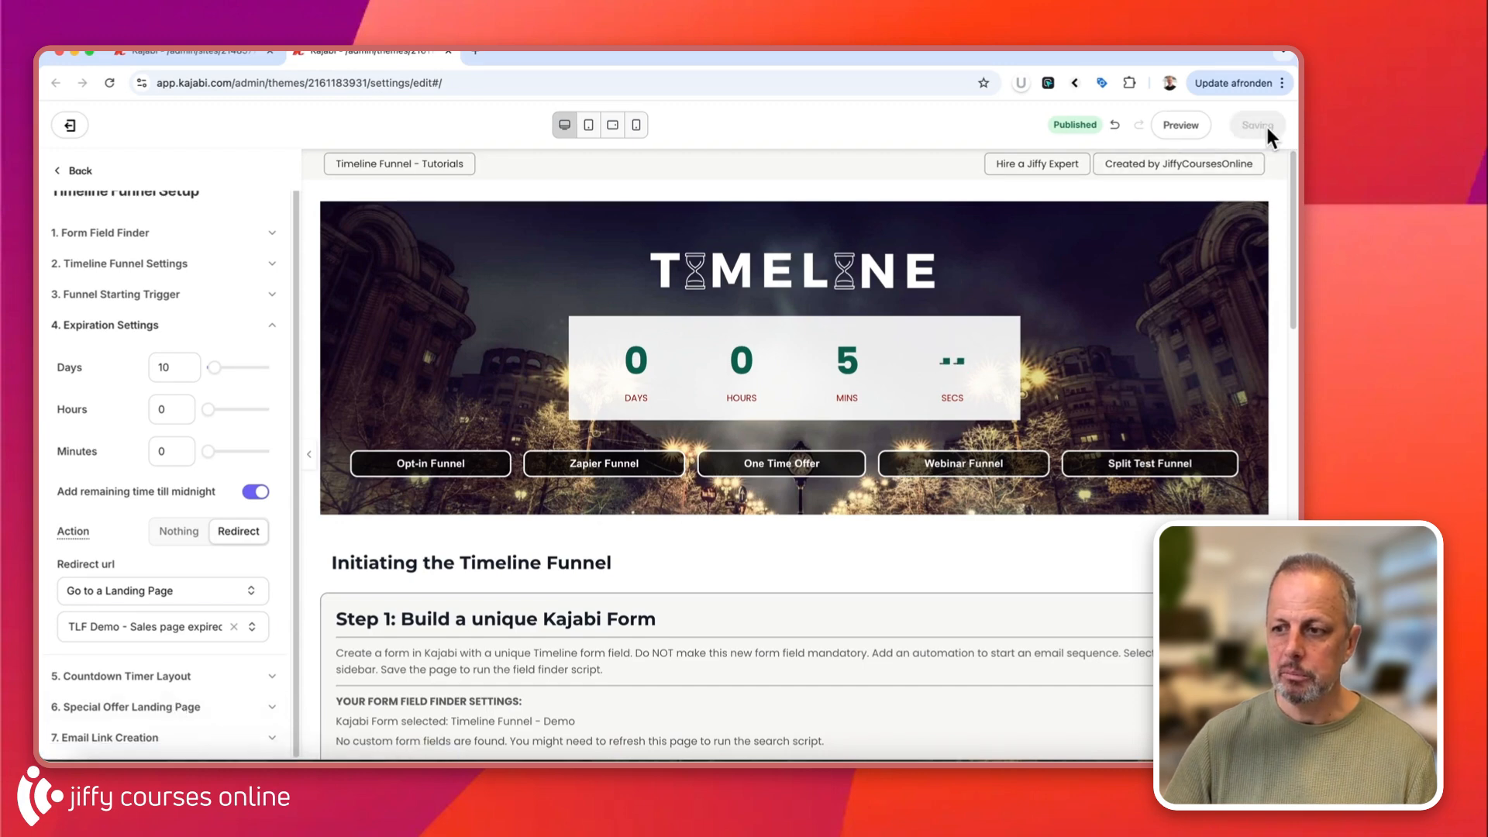
Review the Countdown Timer Layout settings for colors, font sizes, spacing, display options and time labels
click(127, 331)
click(122, 390)
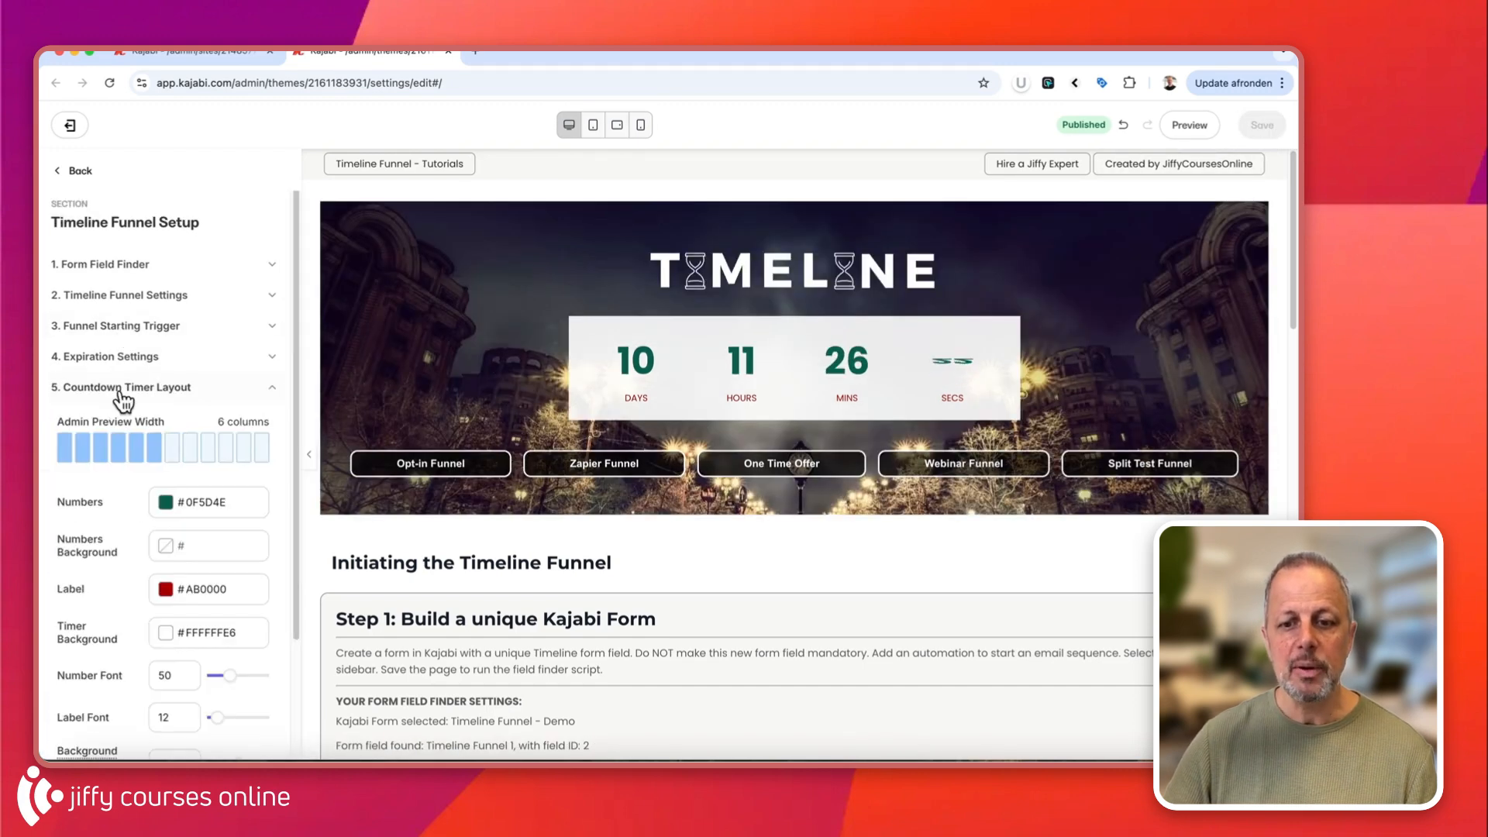
scroll(124, 387, down, 3)
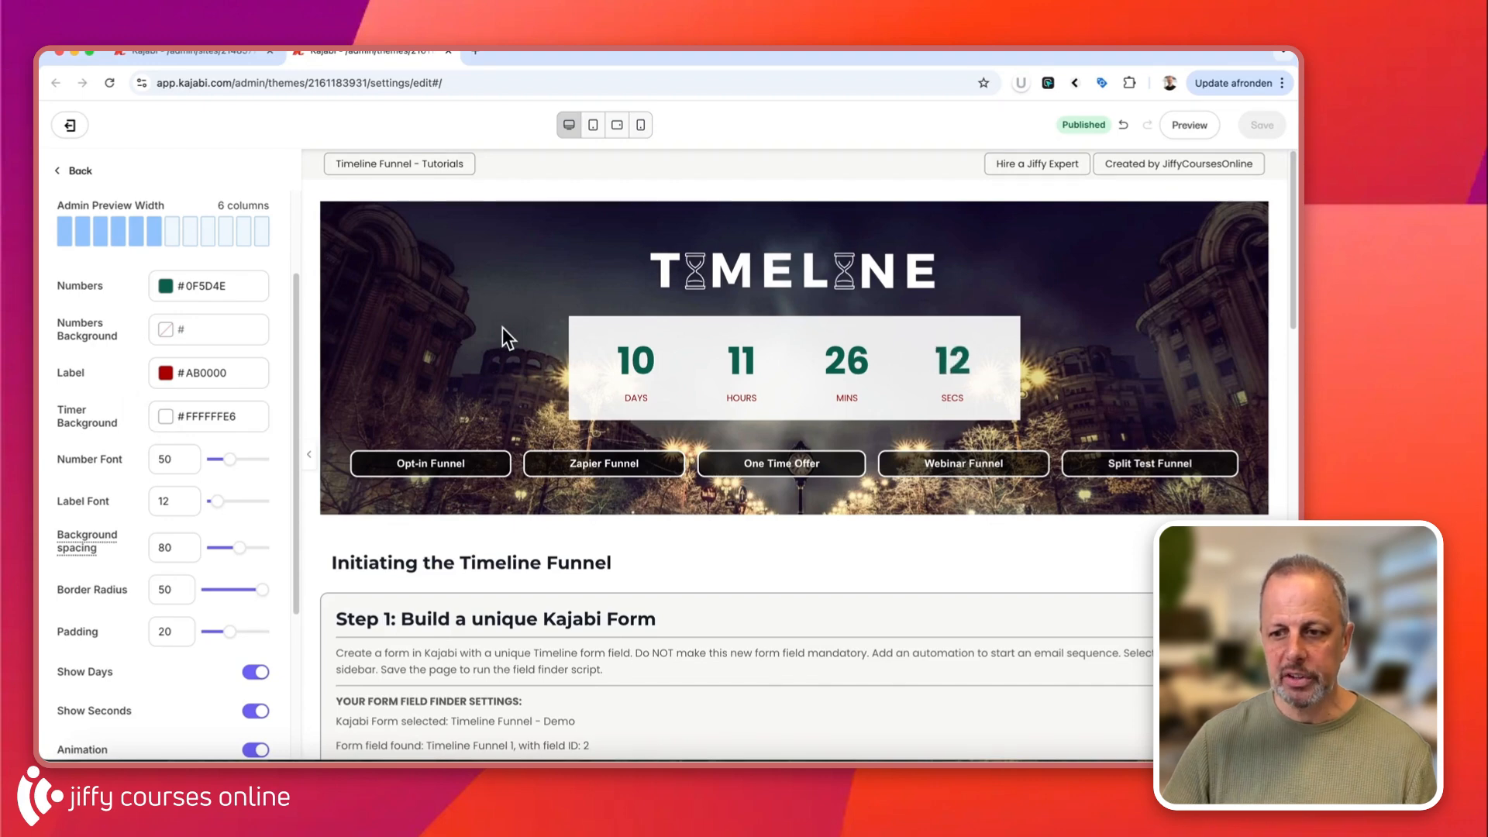
scroll(115, 353, up, 2)
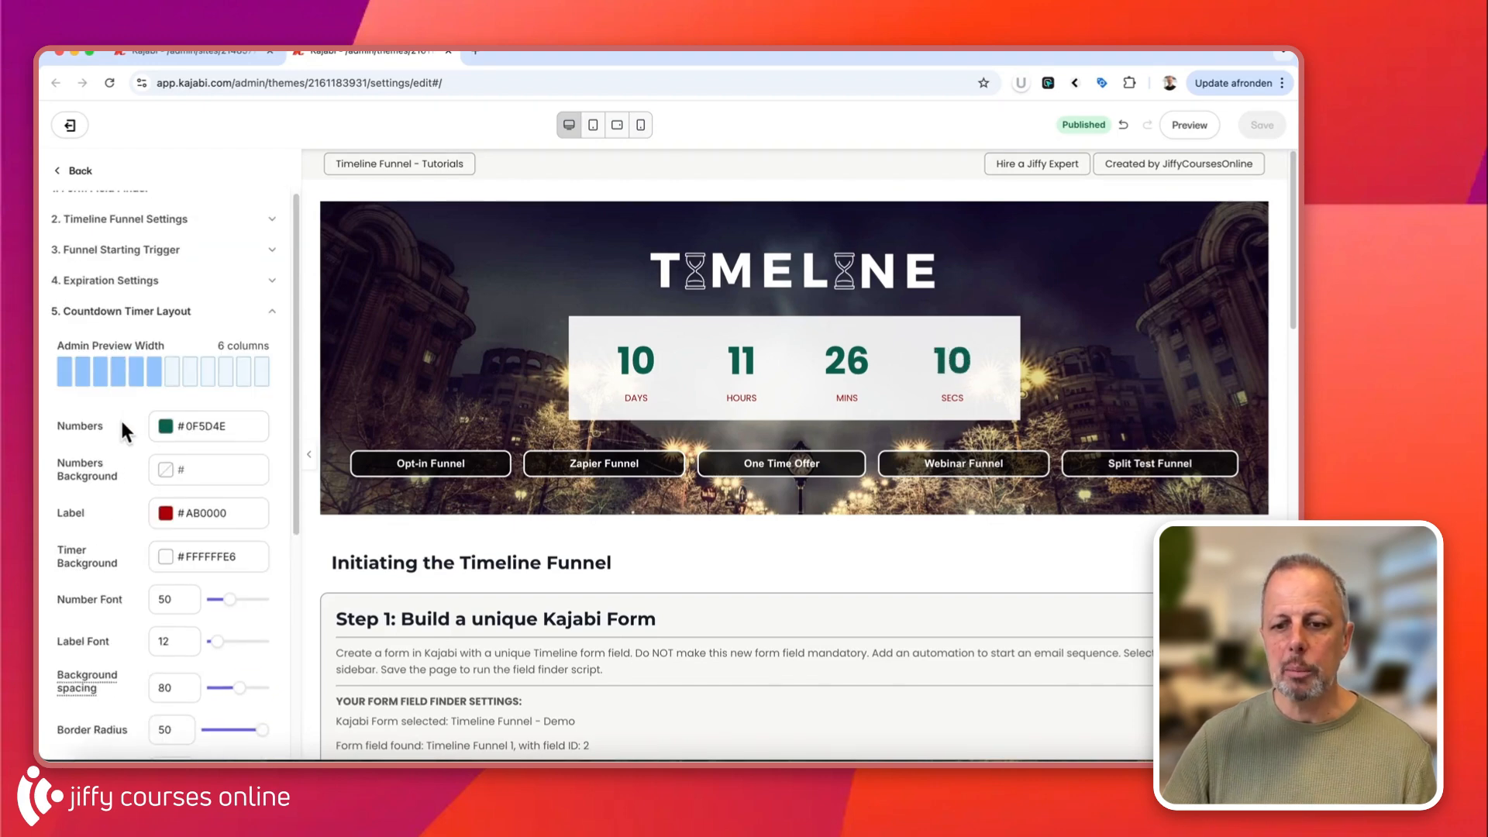
scroll(145, 407, down, 4)
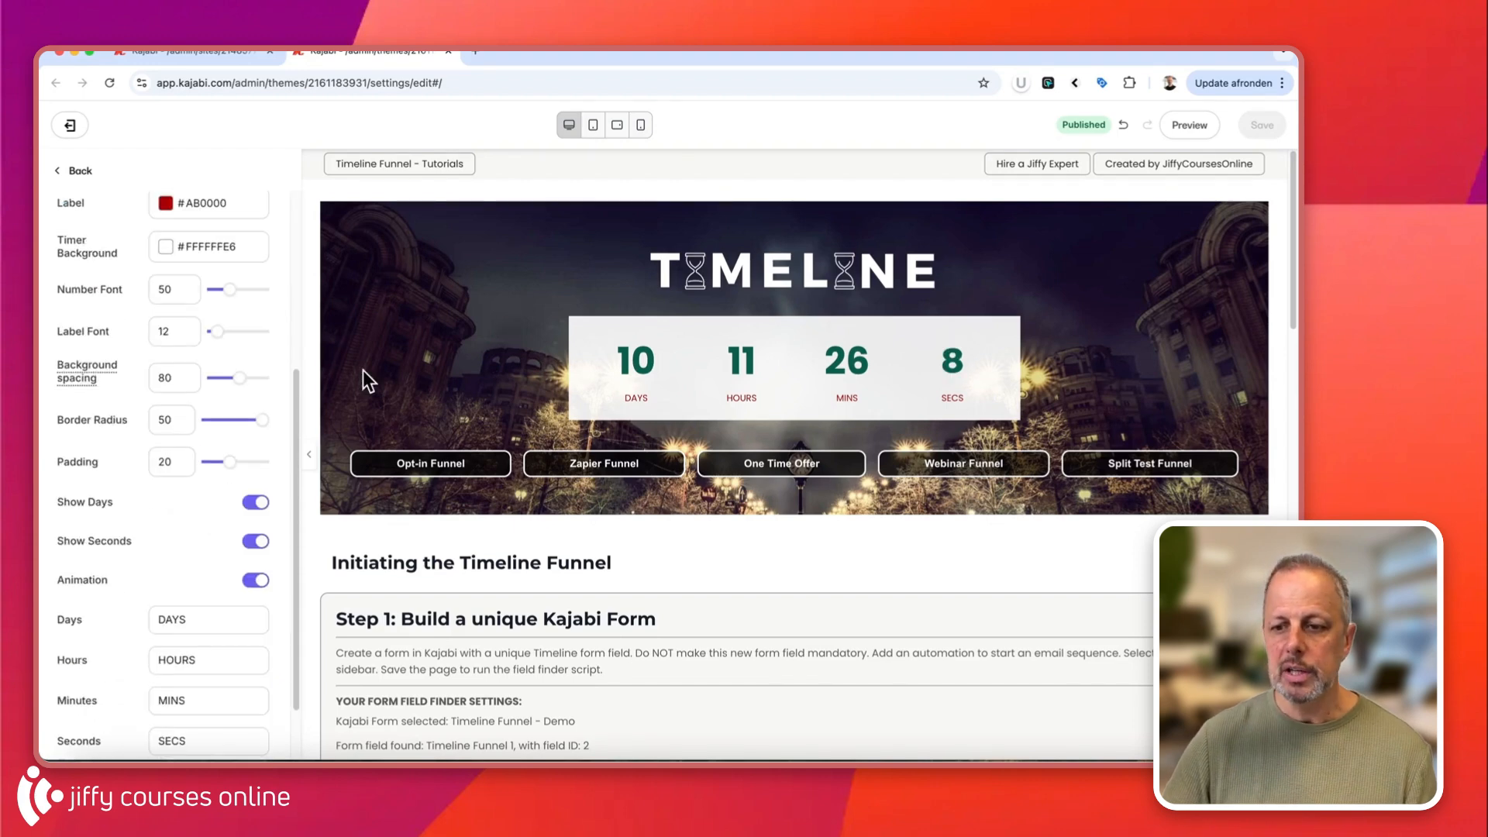
scroll(162, 530, down, 1)
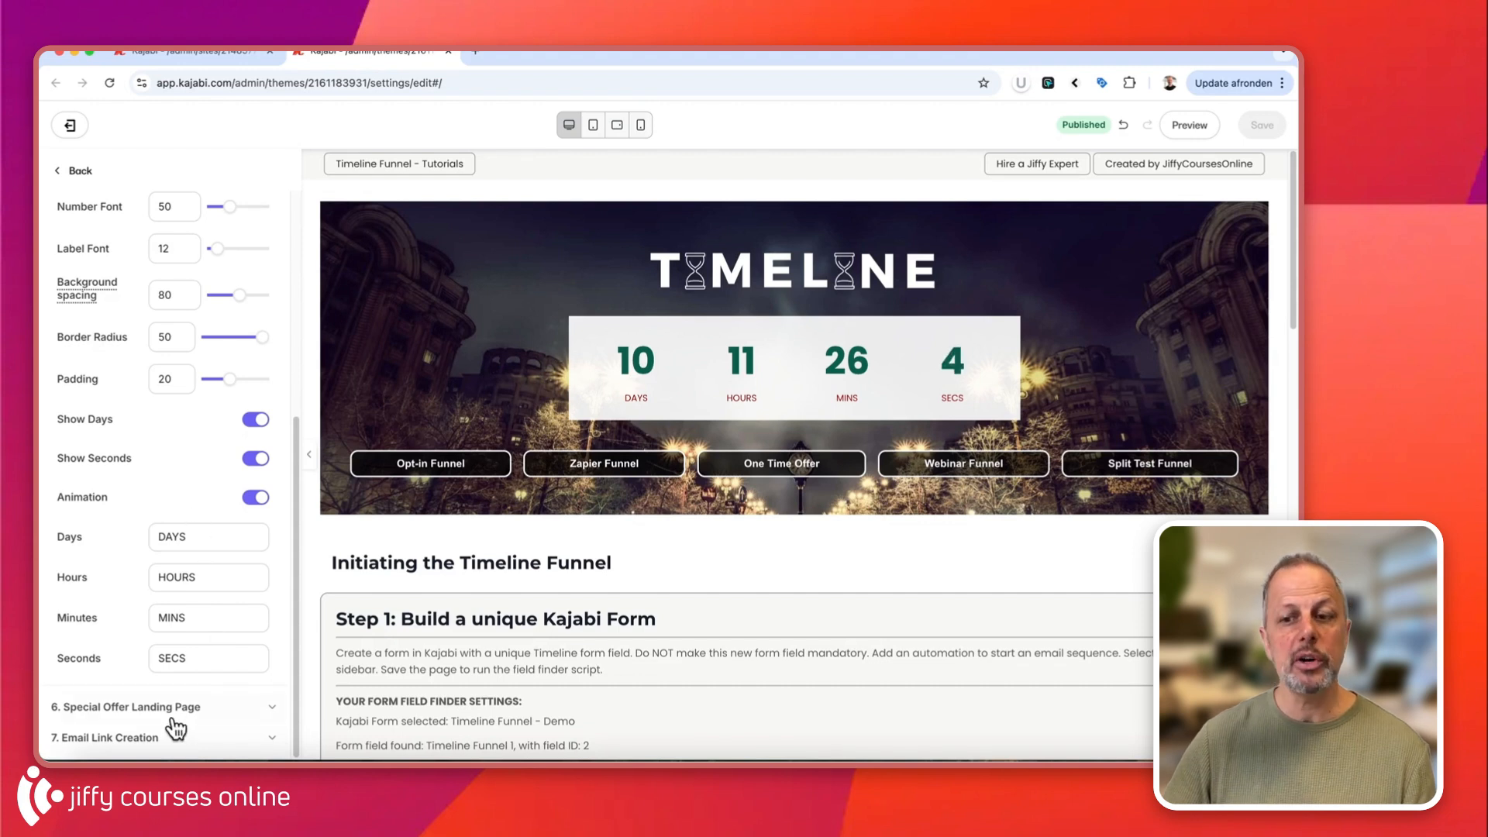
scroll(127, 513, up, 6)
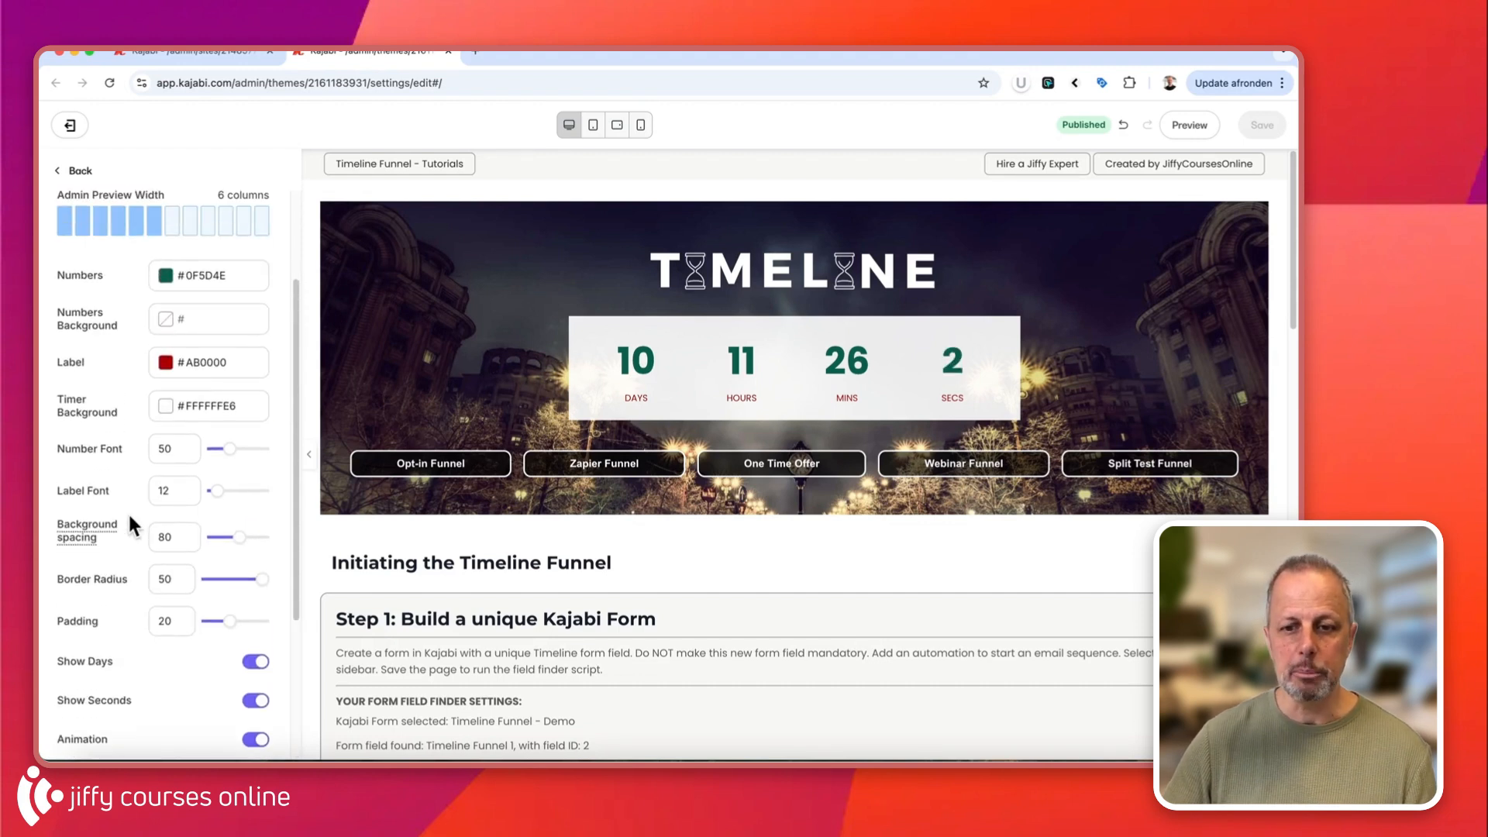
click(102, 374)
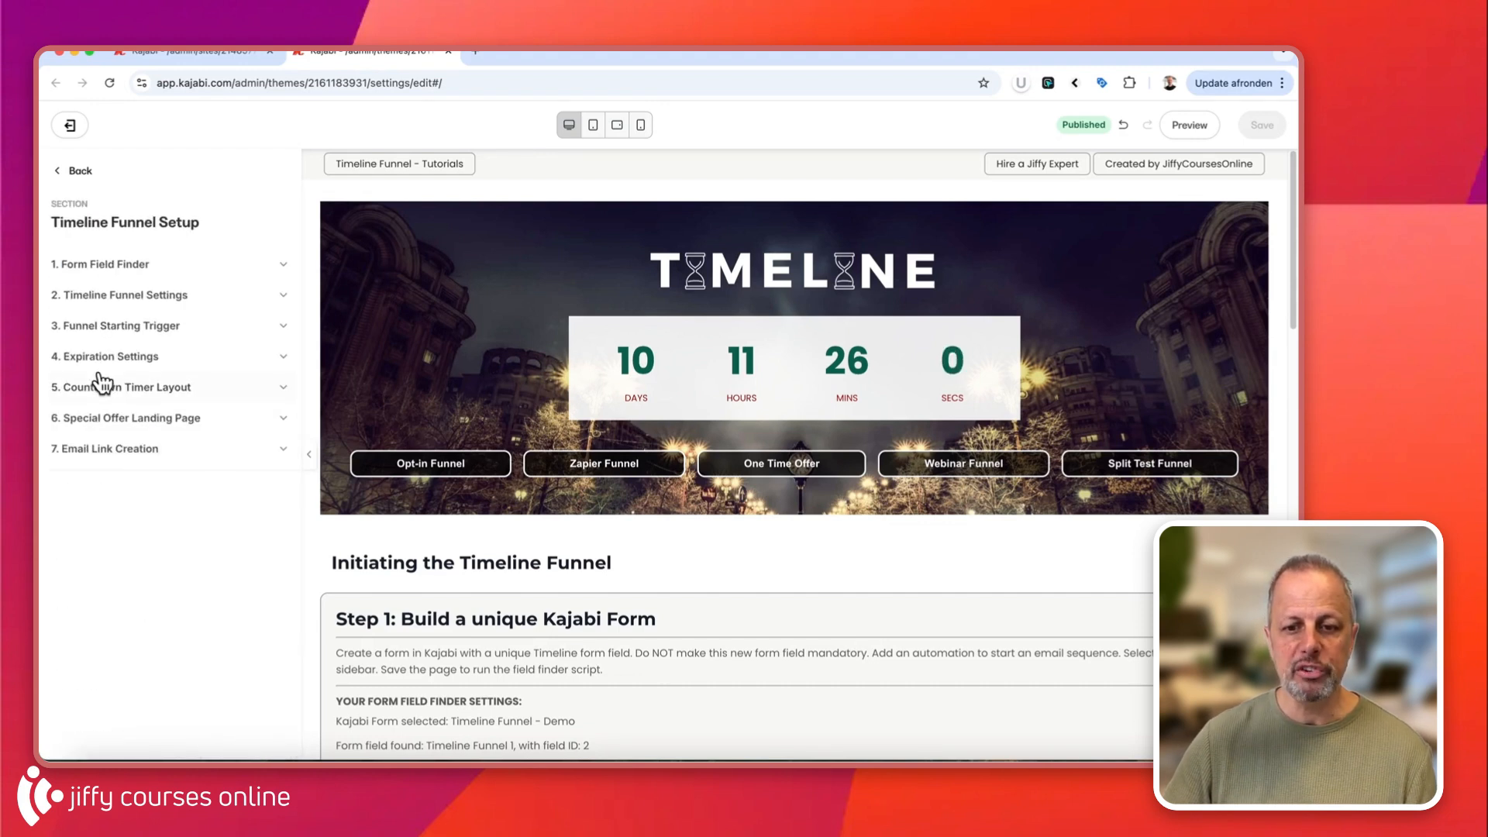
Open the Special Offer Landing Page settings and copy the countdown timer code for the landing page from Step 6
click(129, 423)
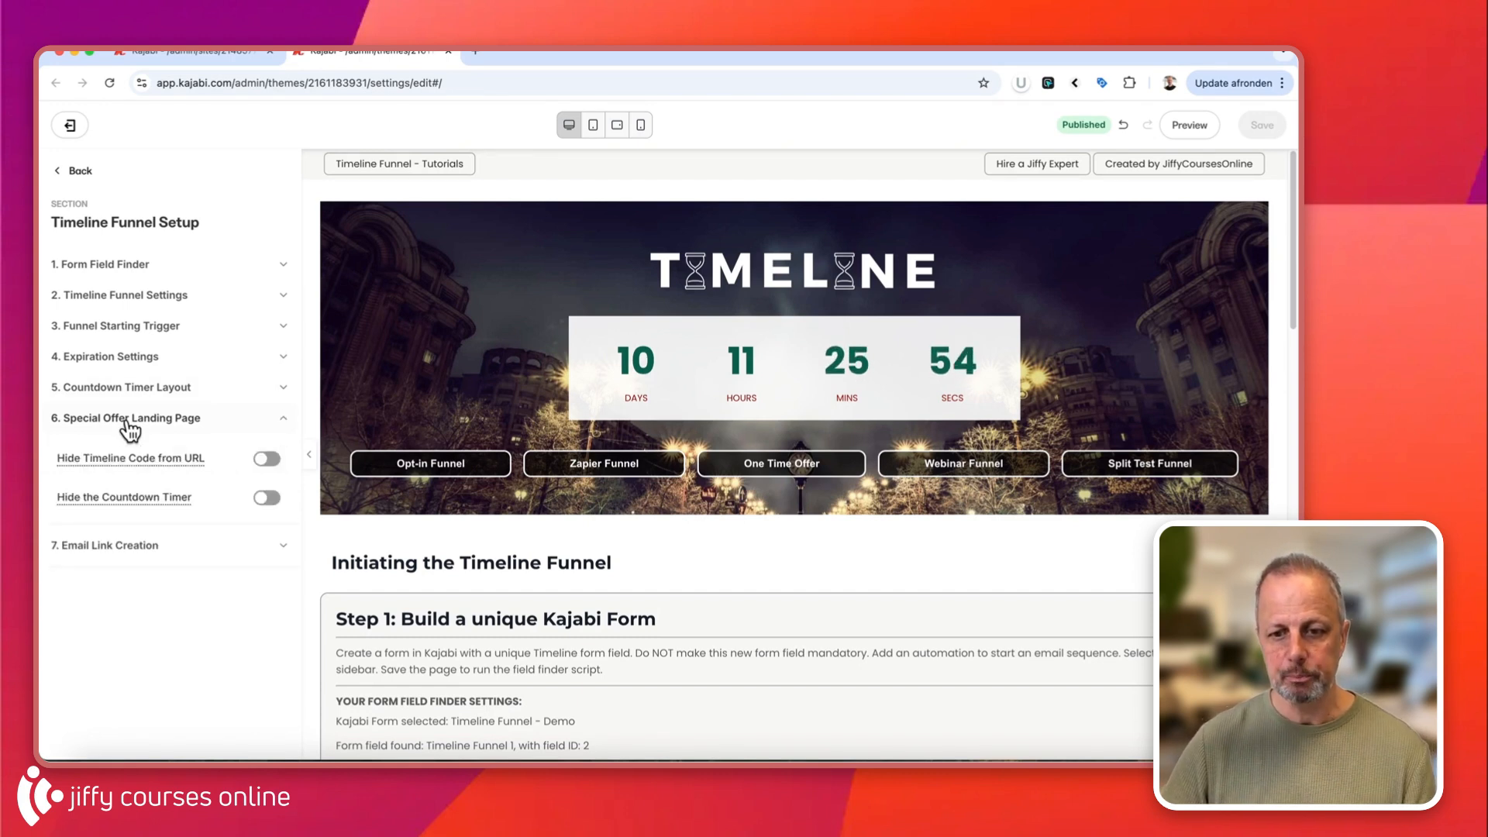
mouse_move(86, 465)
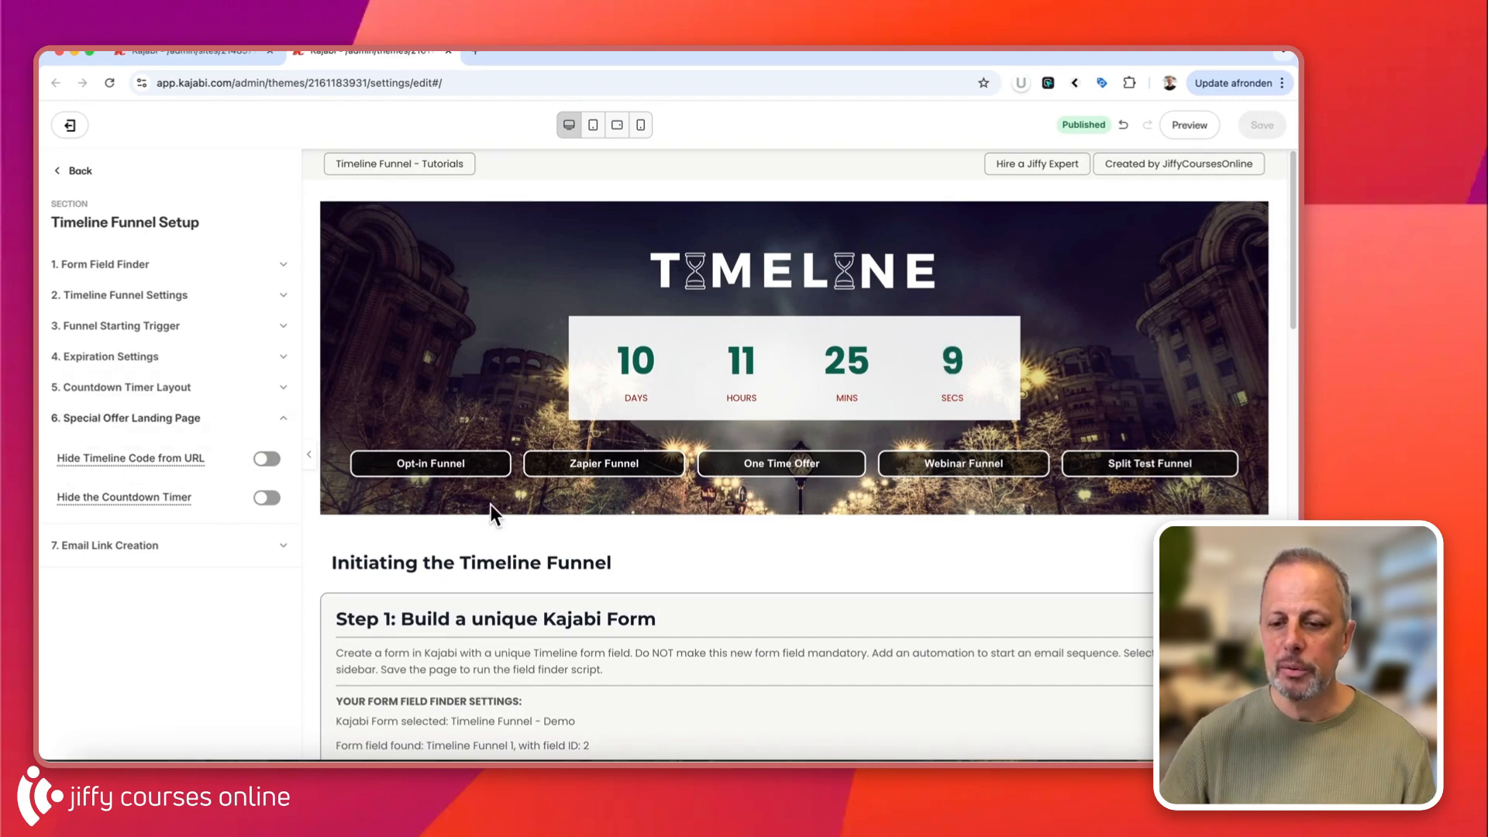
scroll(490, 504, down, 15)
scroll(486, 505, down, 5)
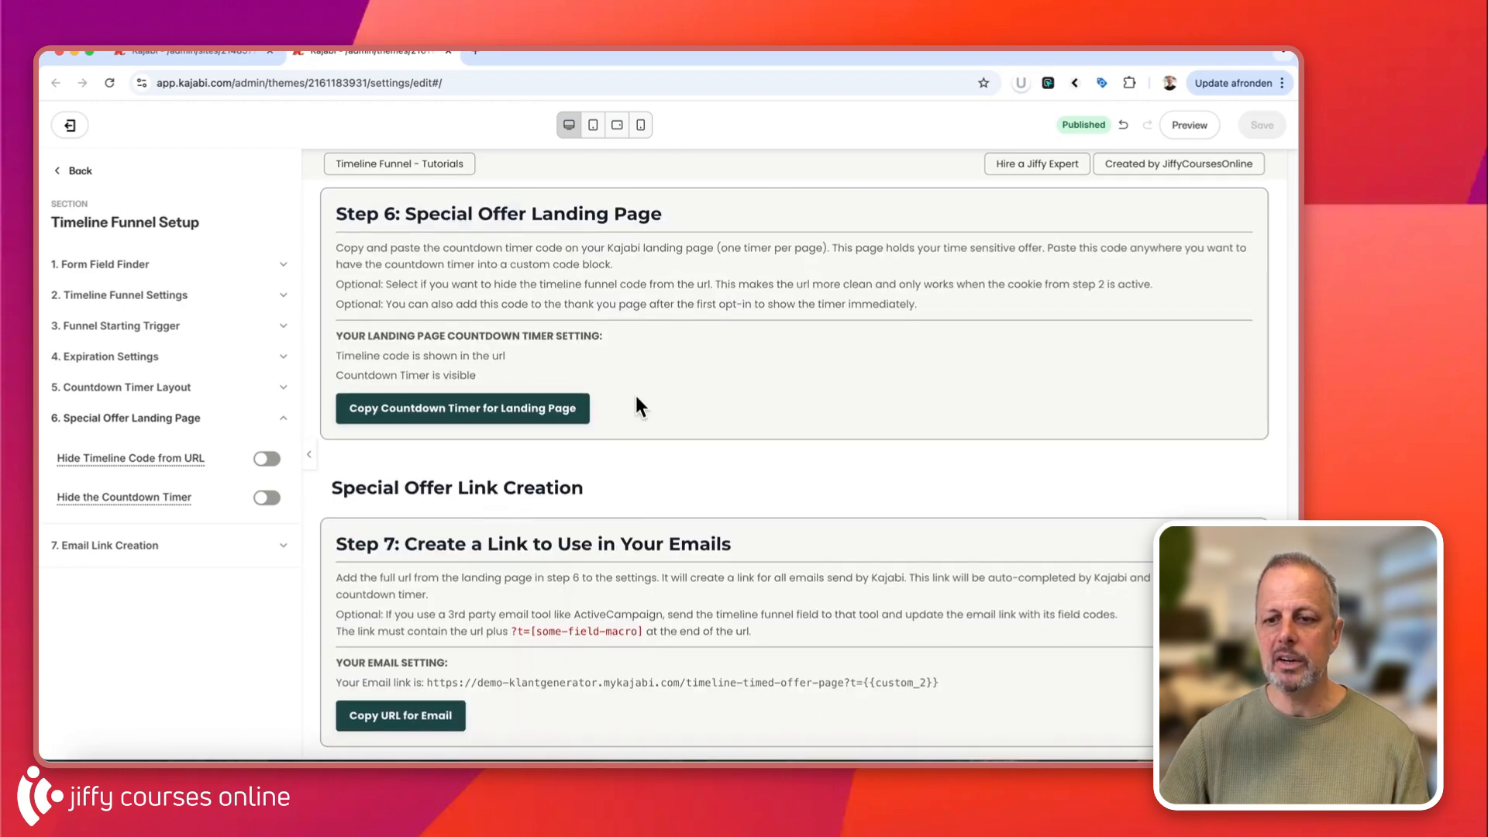
click(503, 408)
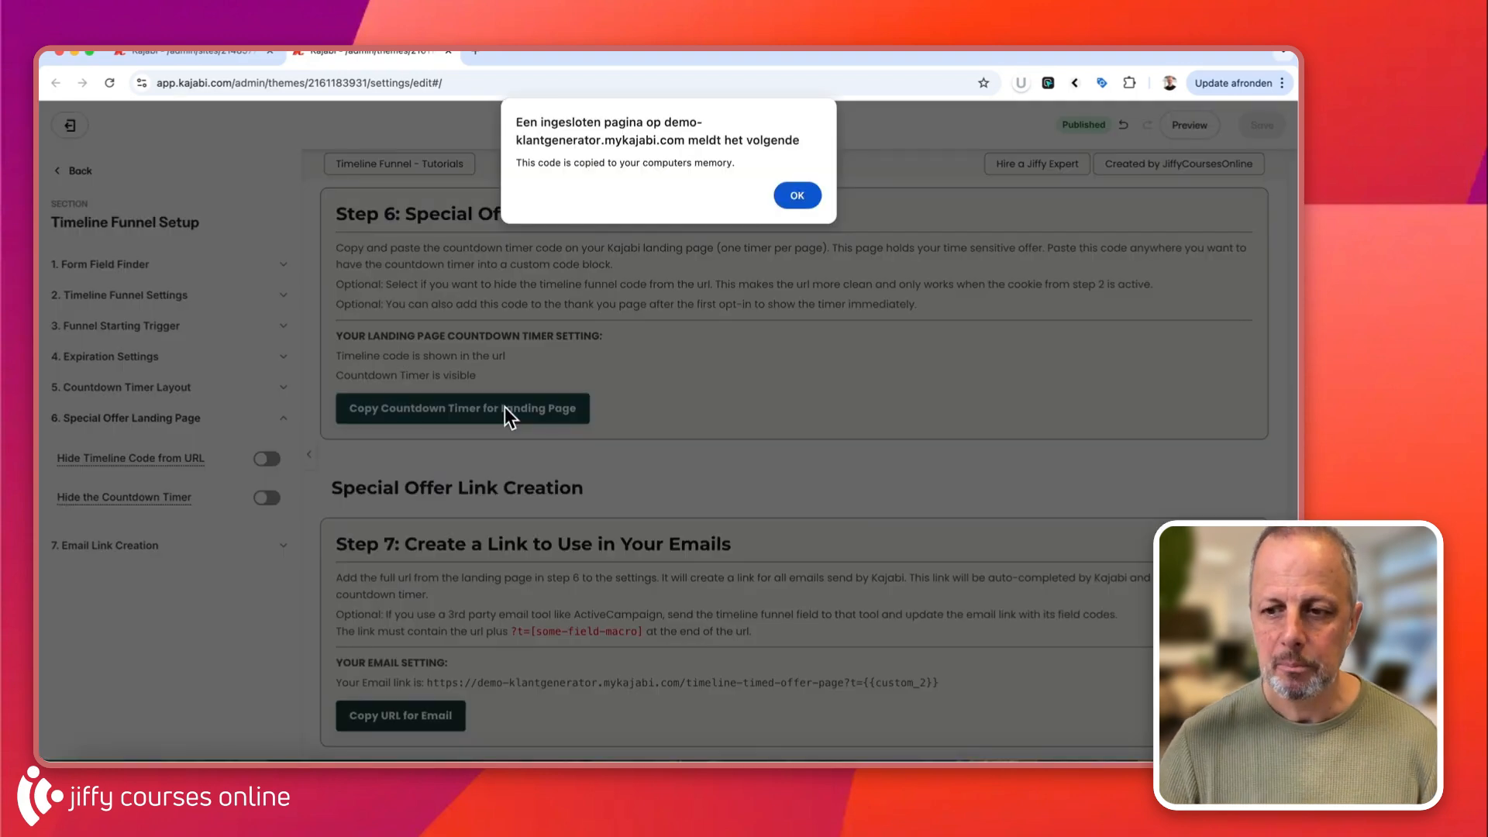
click(795, 197)
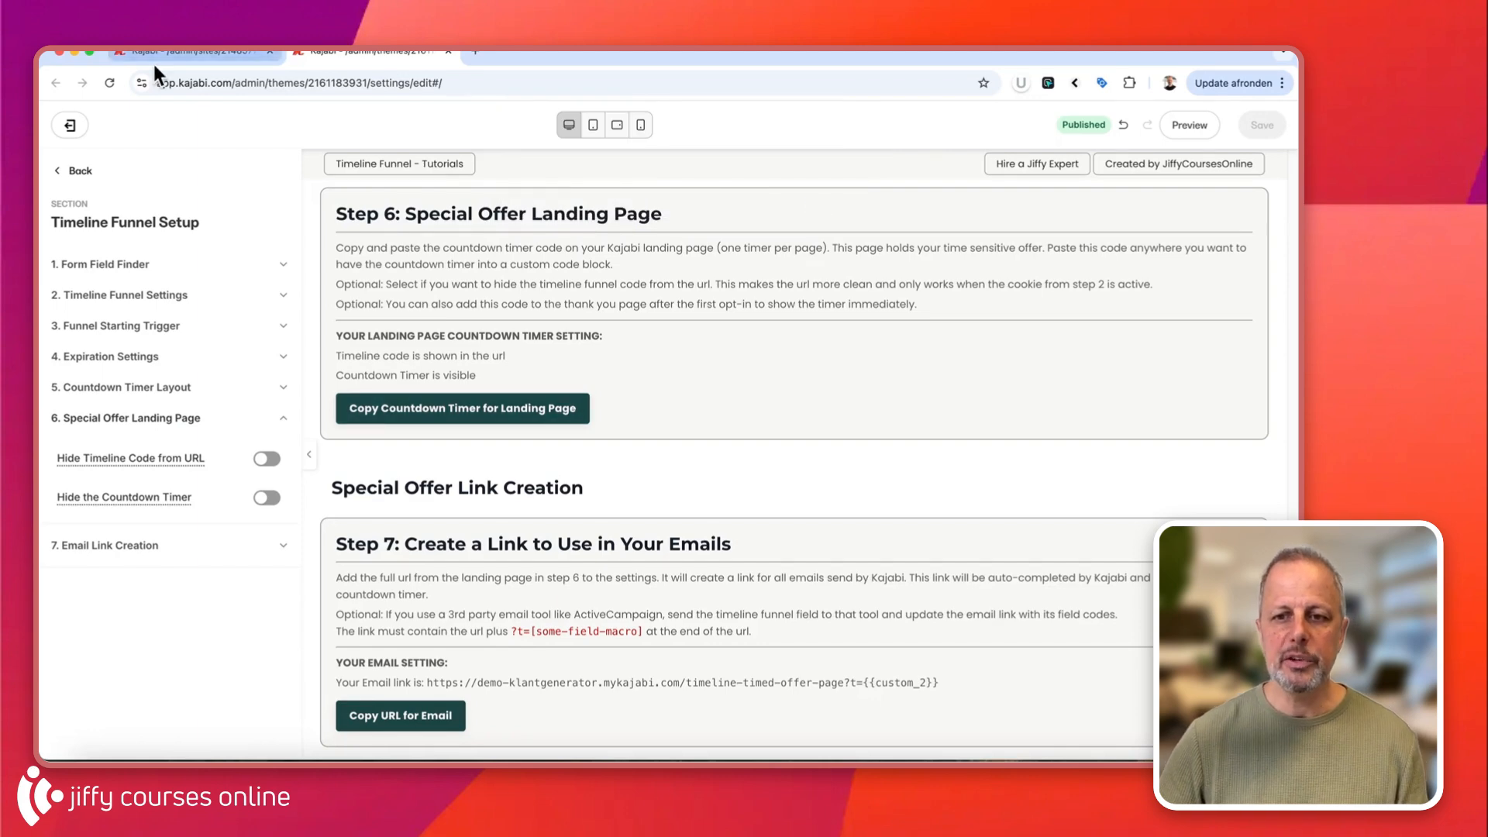
Open the TLF Demo - Sales page for editing, replace the Countdown Timer Code block's placeholder with the copied timer code, and save
click(178, 52)
scroll(302, 392, down, 2)
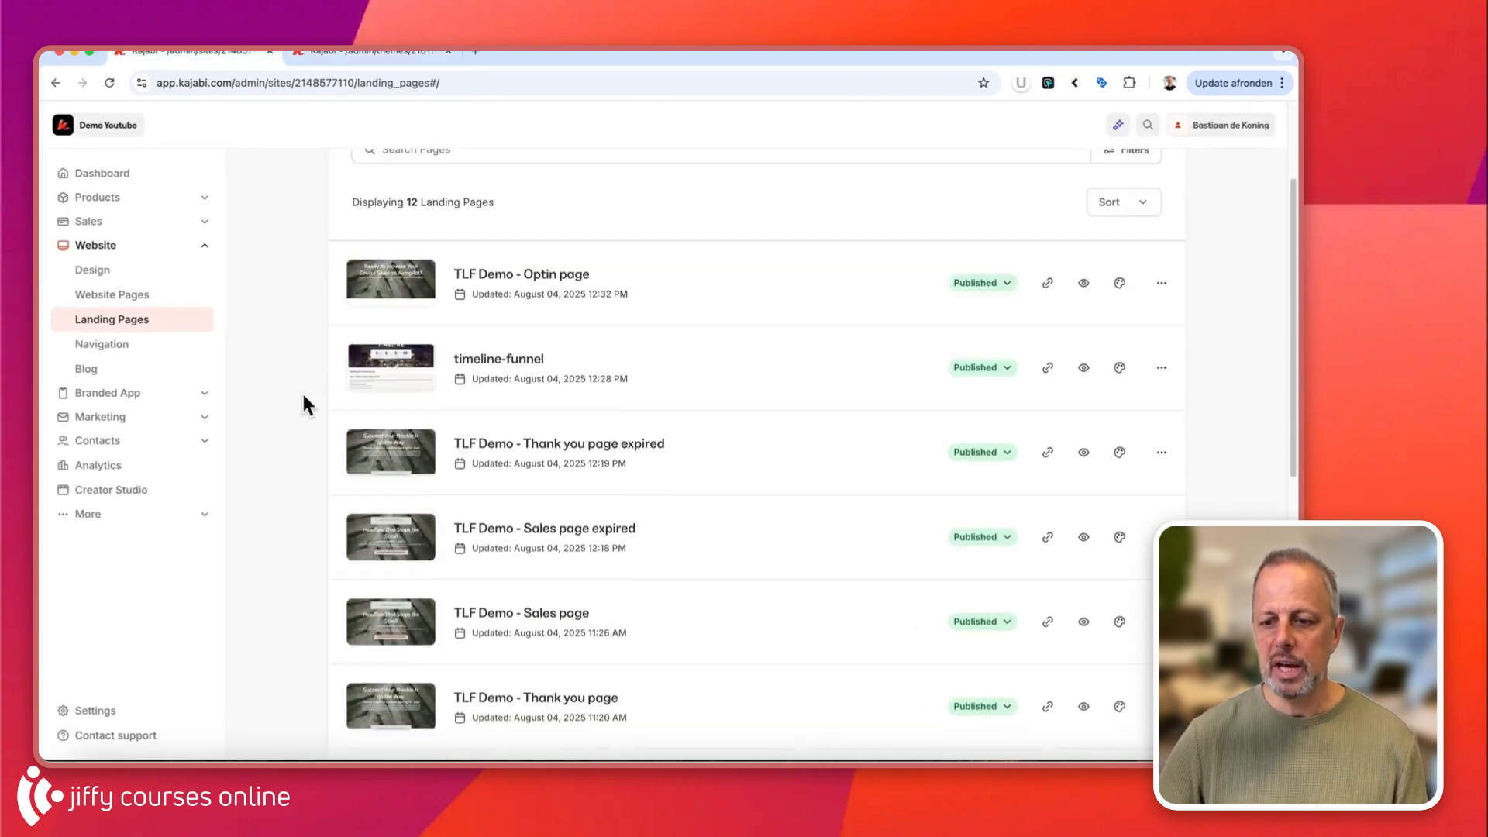
scroll(302, 399, down, 2)
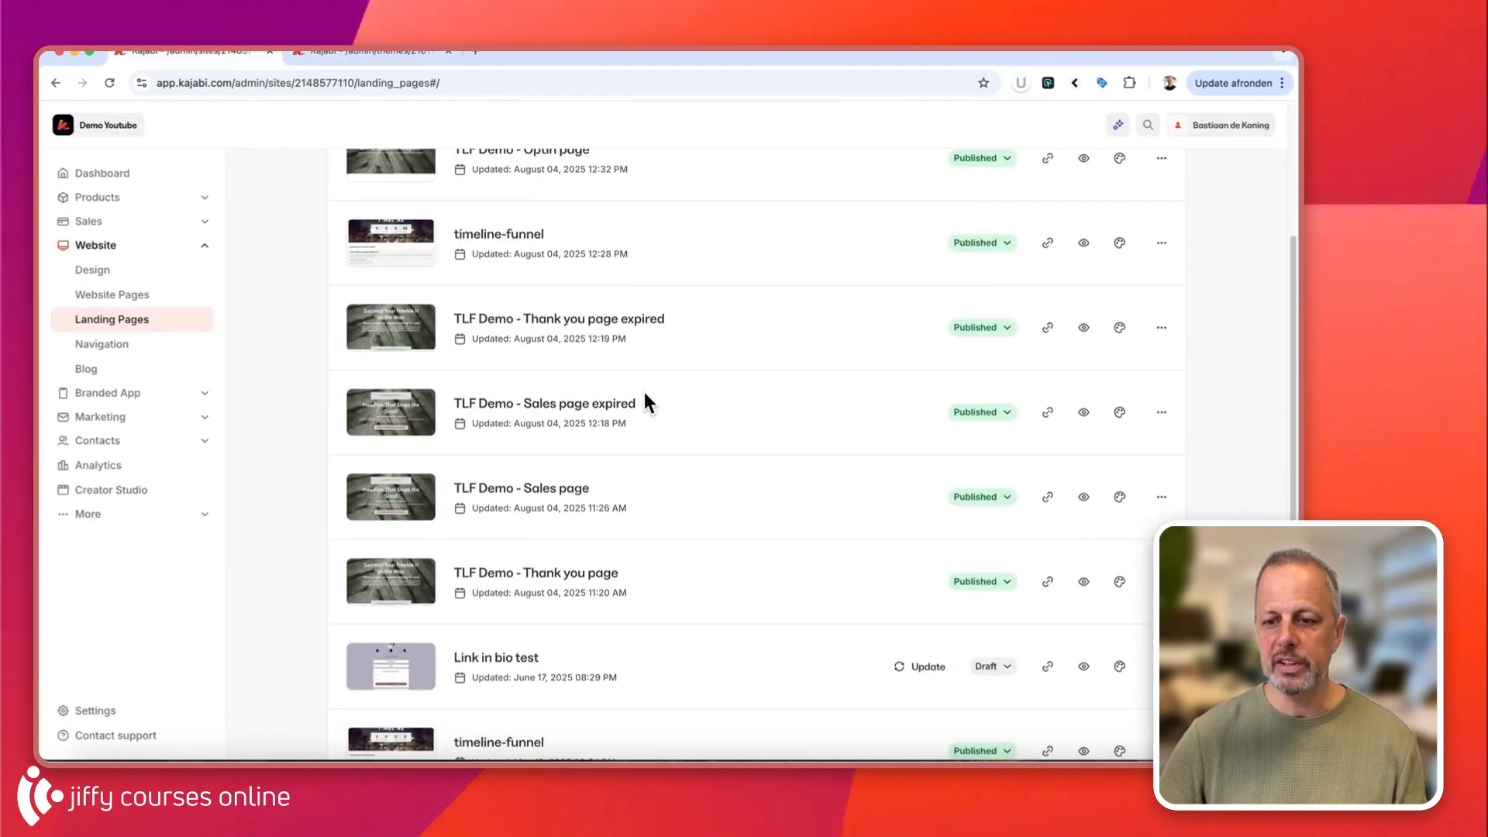
click(543, 495)
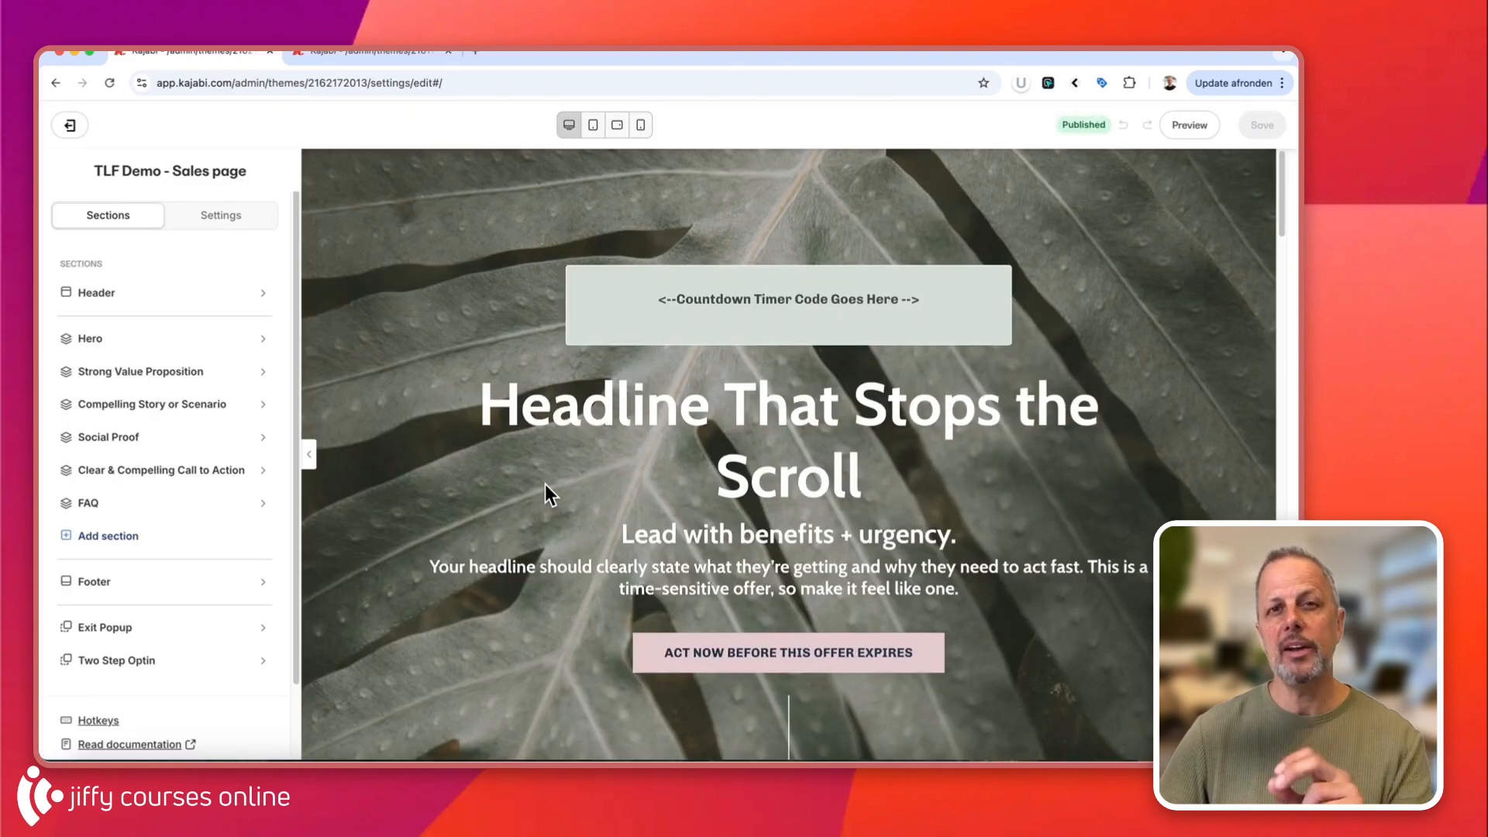
click(612, 307)
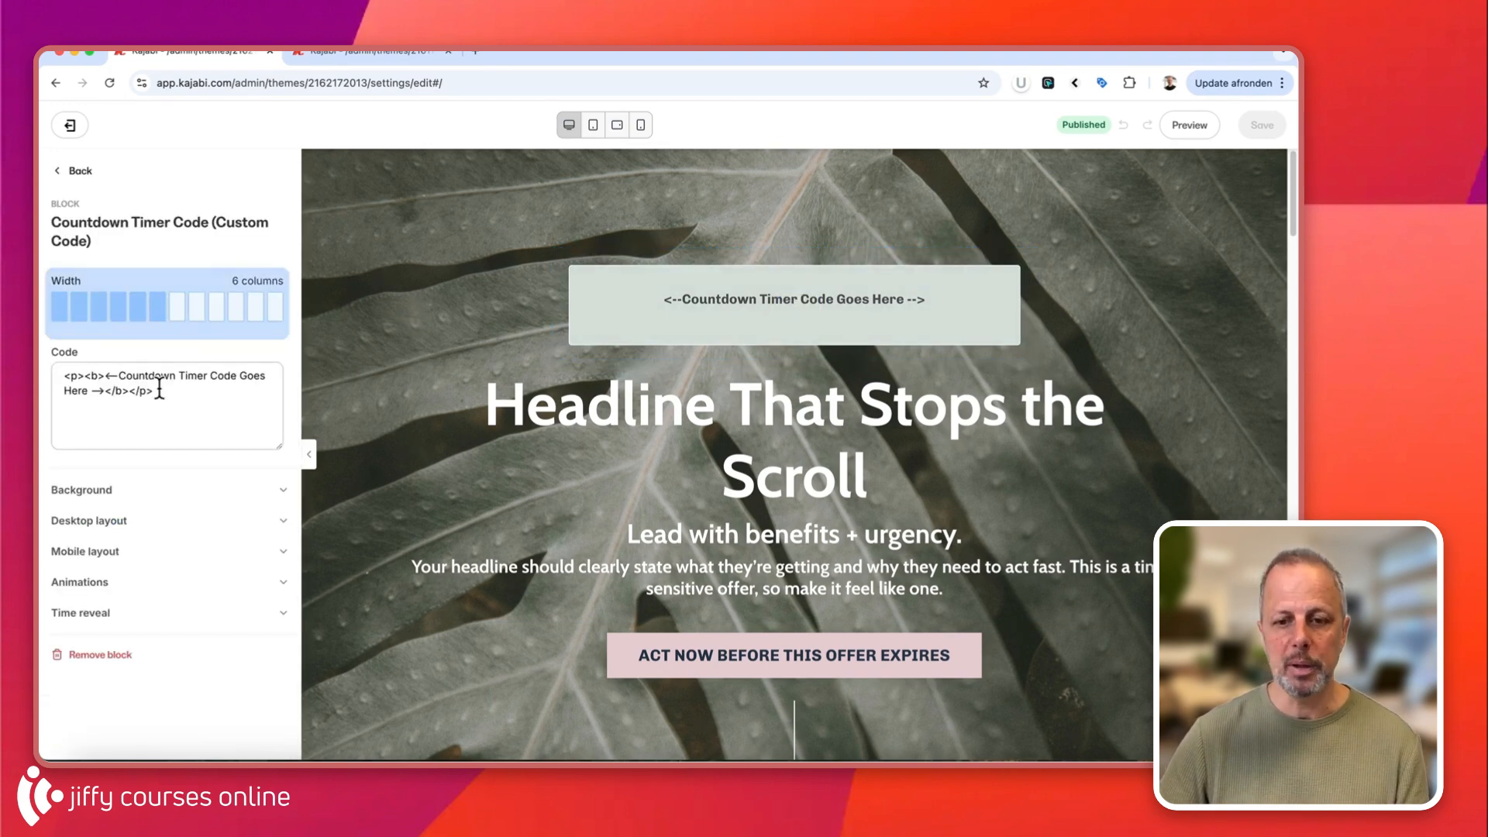
drag(192, 409, 44, 371)
key(super+v)
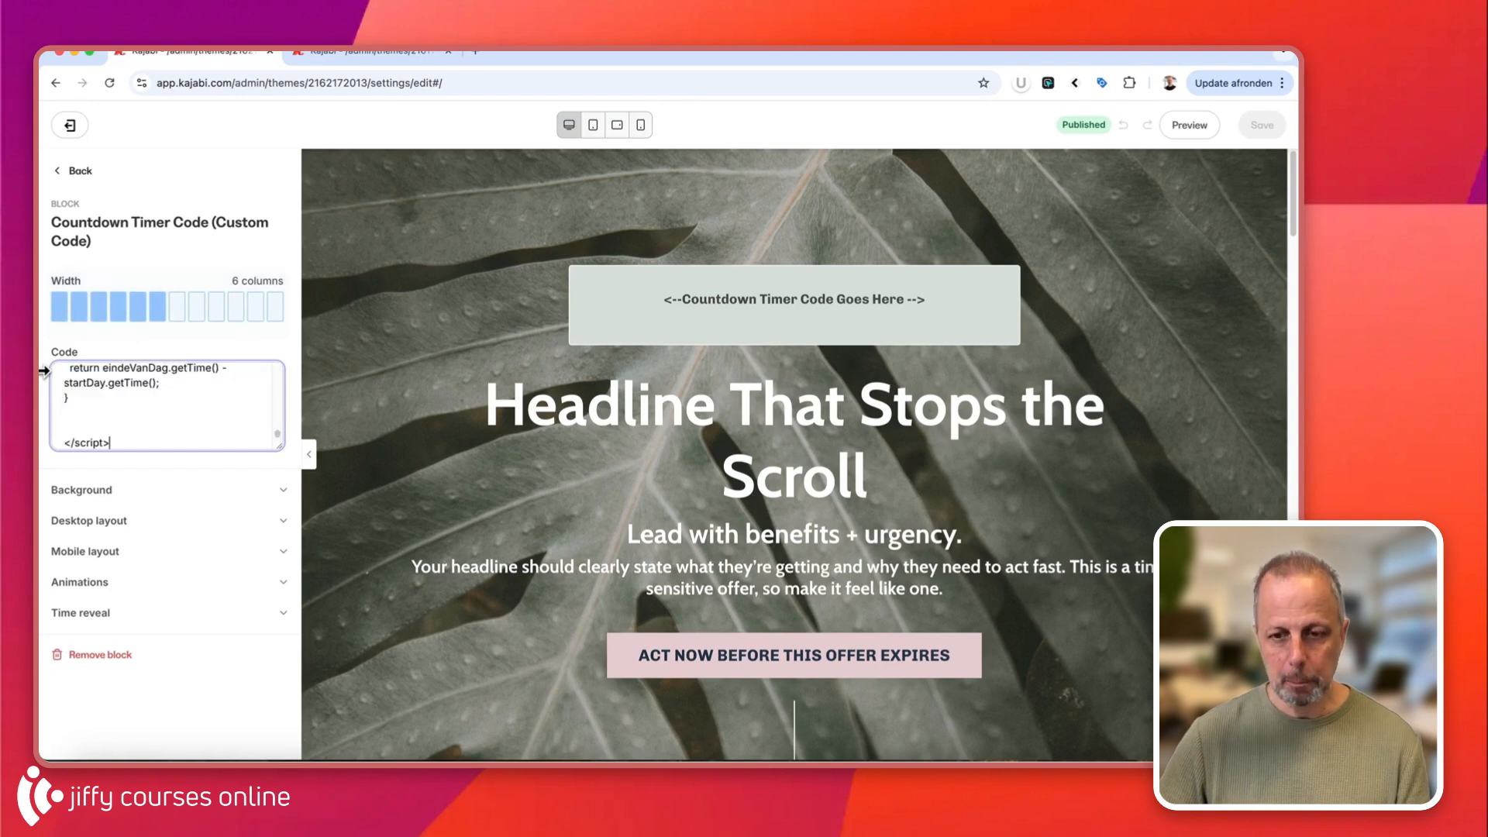
click(1263, 121)
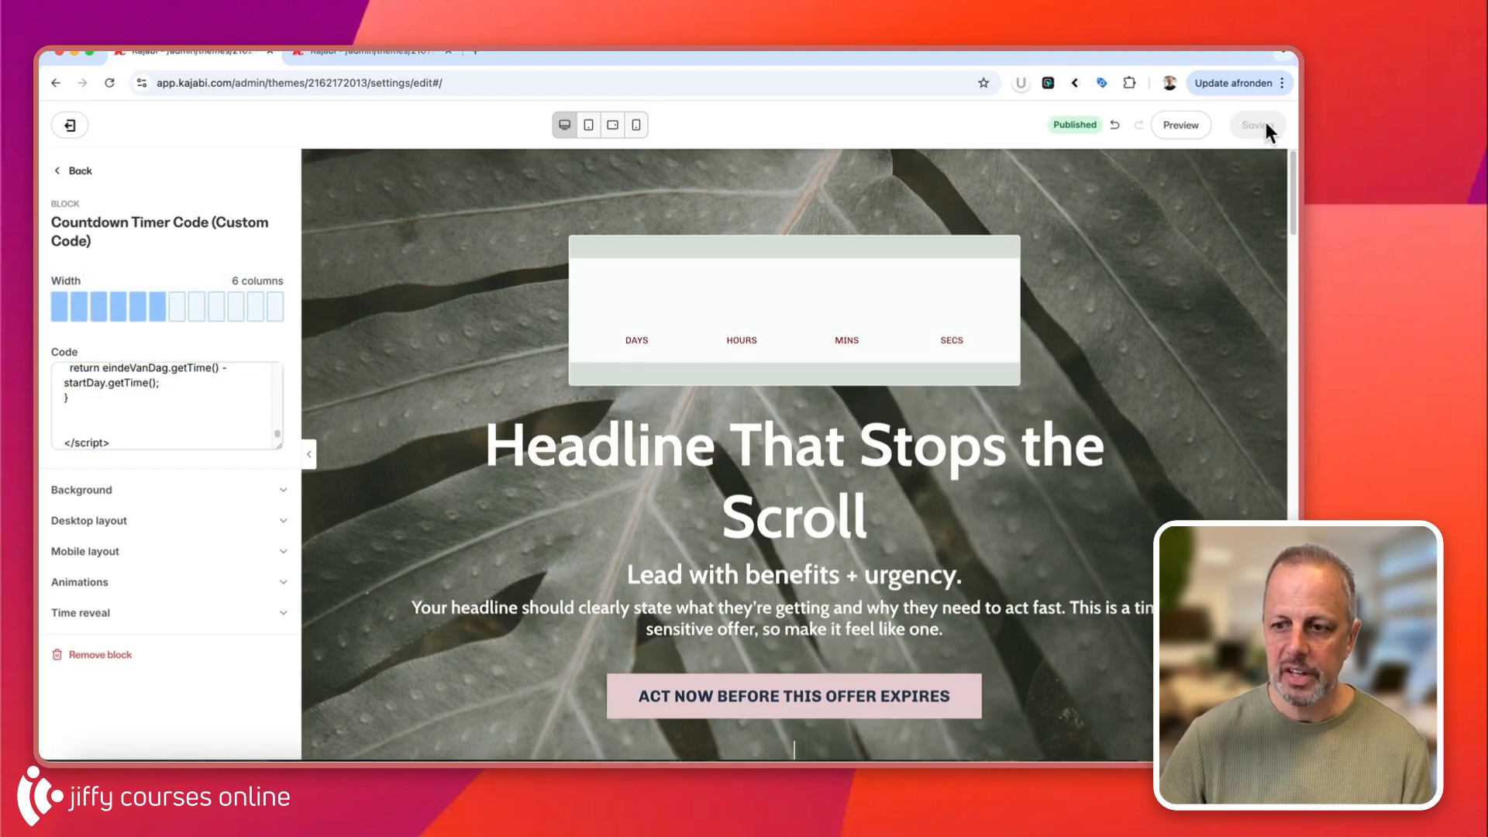
Set the Countdown Timer Code block's desktop inside spacing to 0 at the top and bottom, then save the page
click(116, 527)
scroll(118, 511, down, 4)
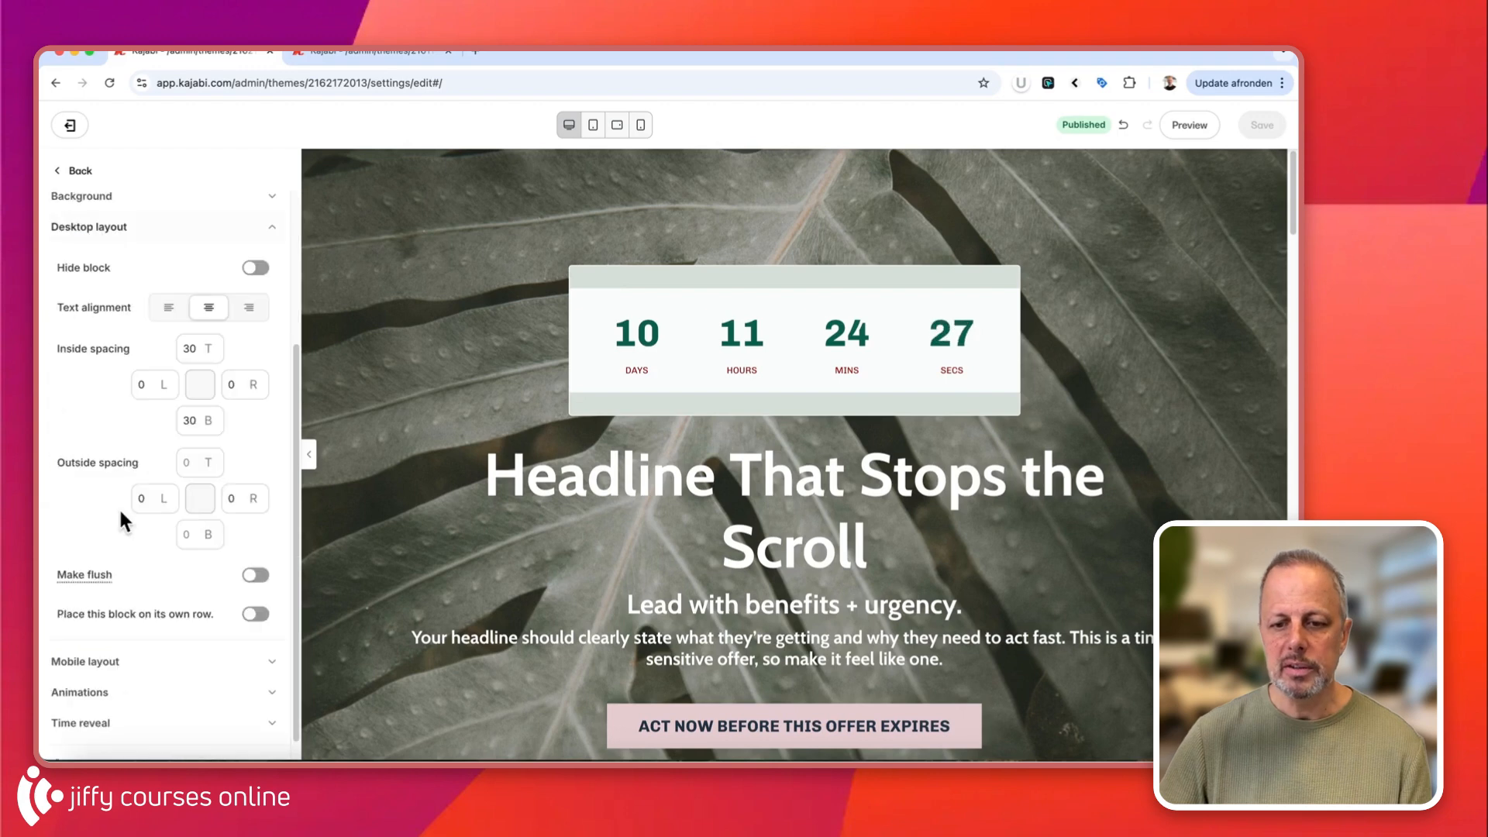
drag(197, 346, 132, 343)
text(0)
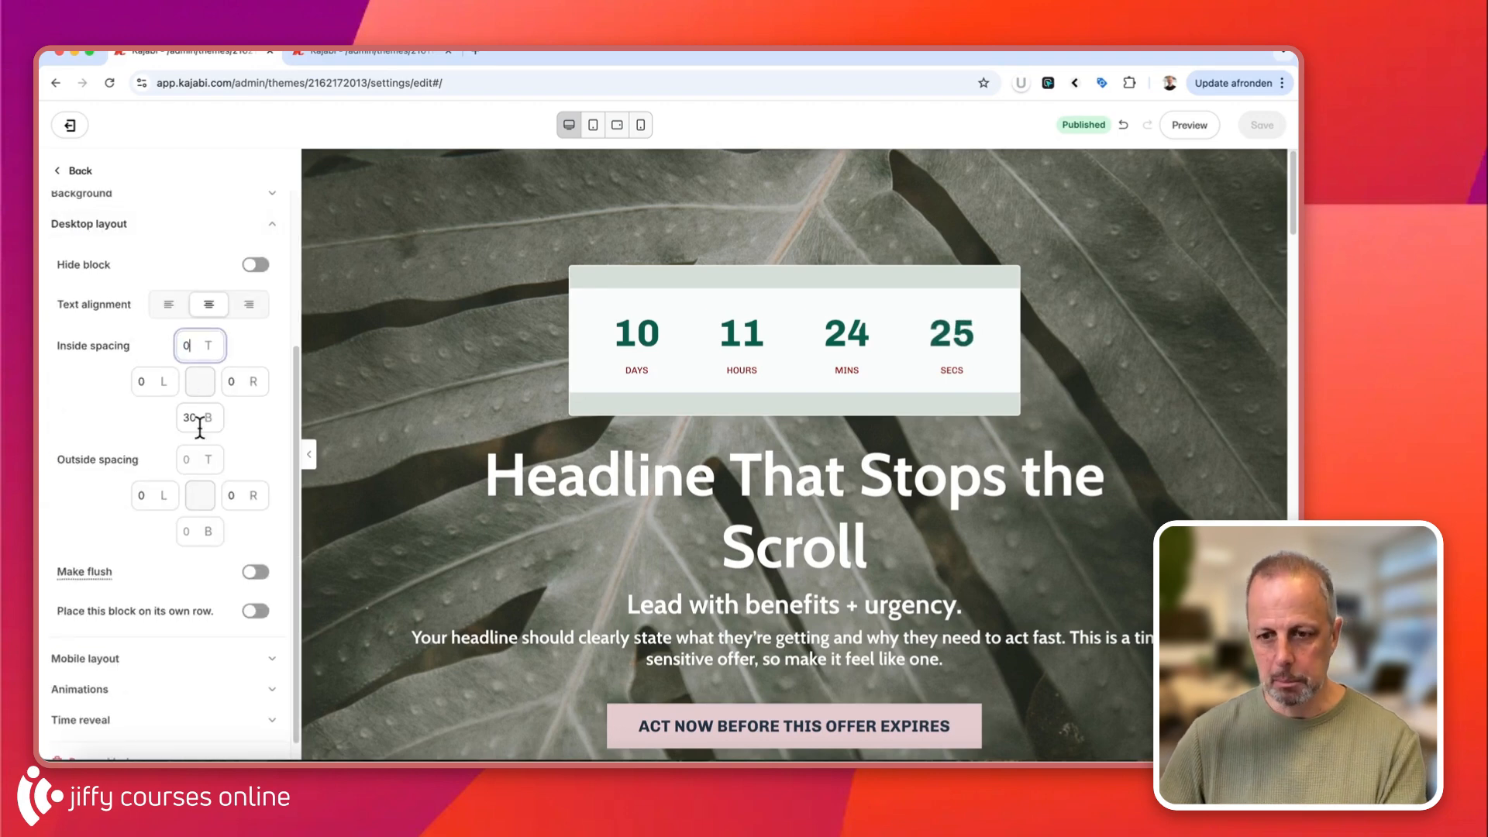
drag(211, 418, 166, 408)
text(0)
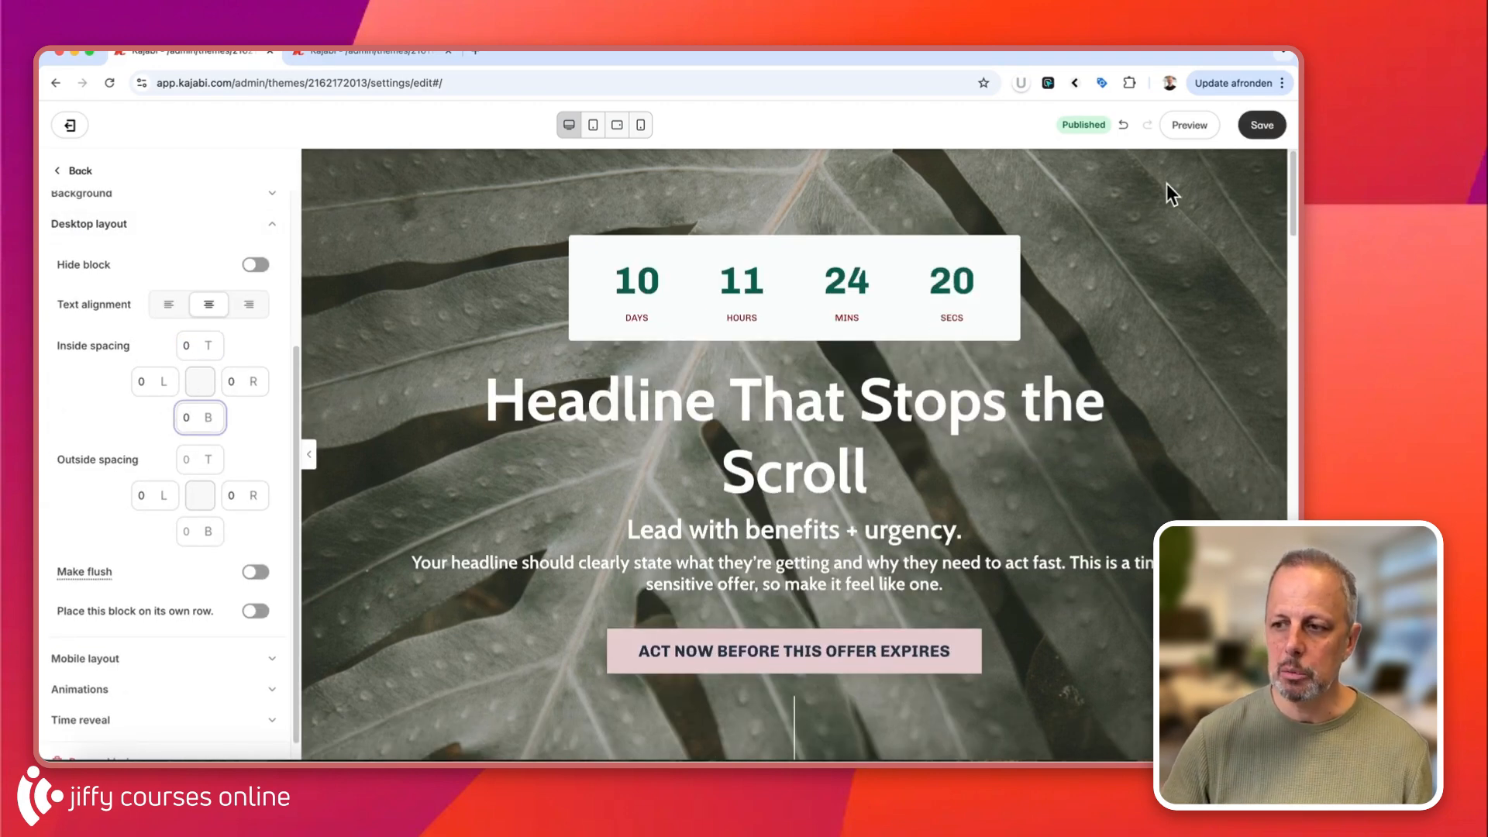
click(1271, 136)
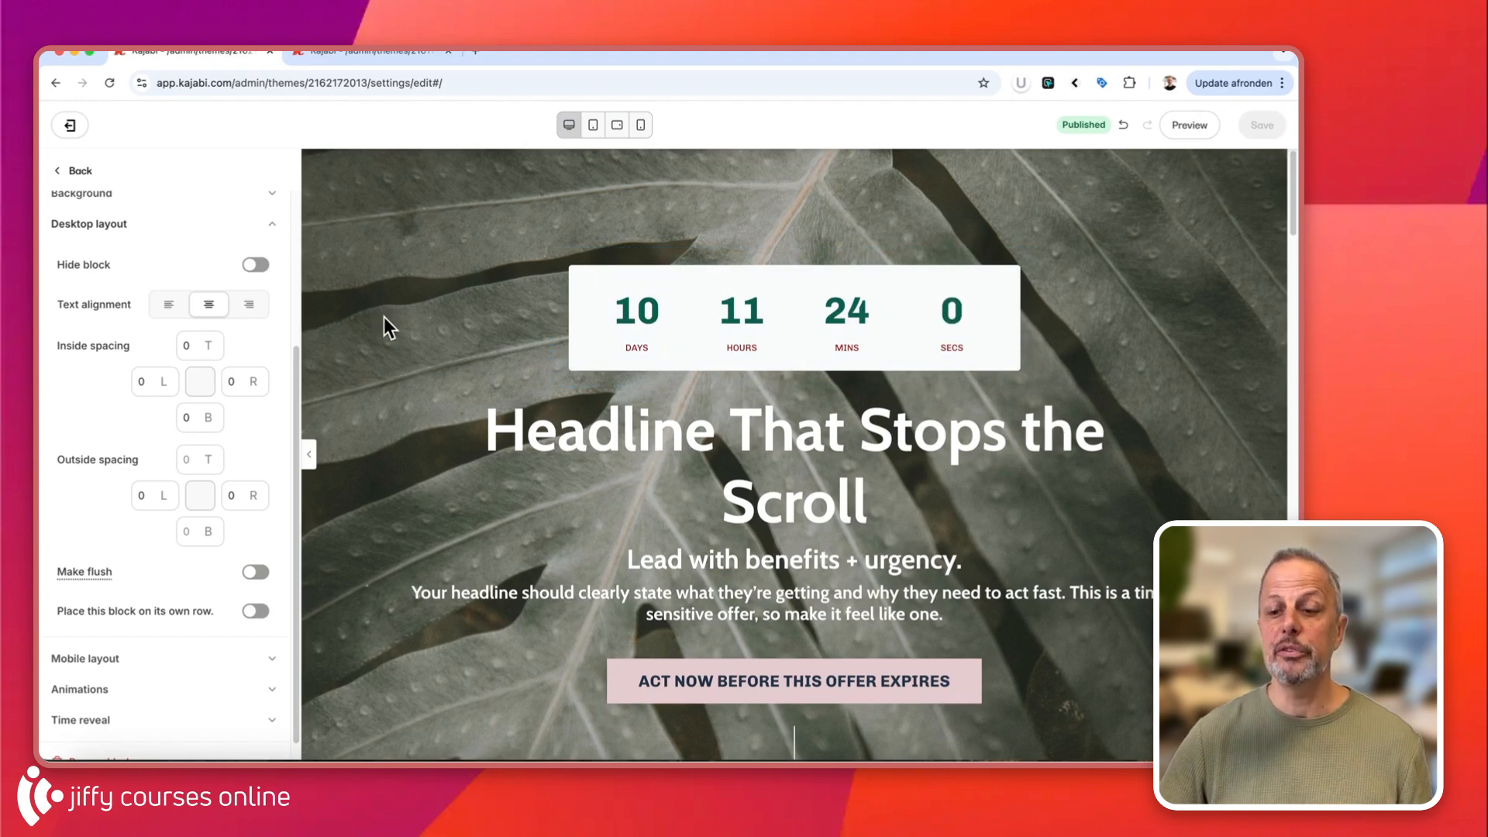
scroll(430, 420, down, 6)
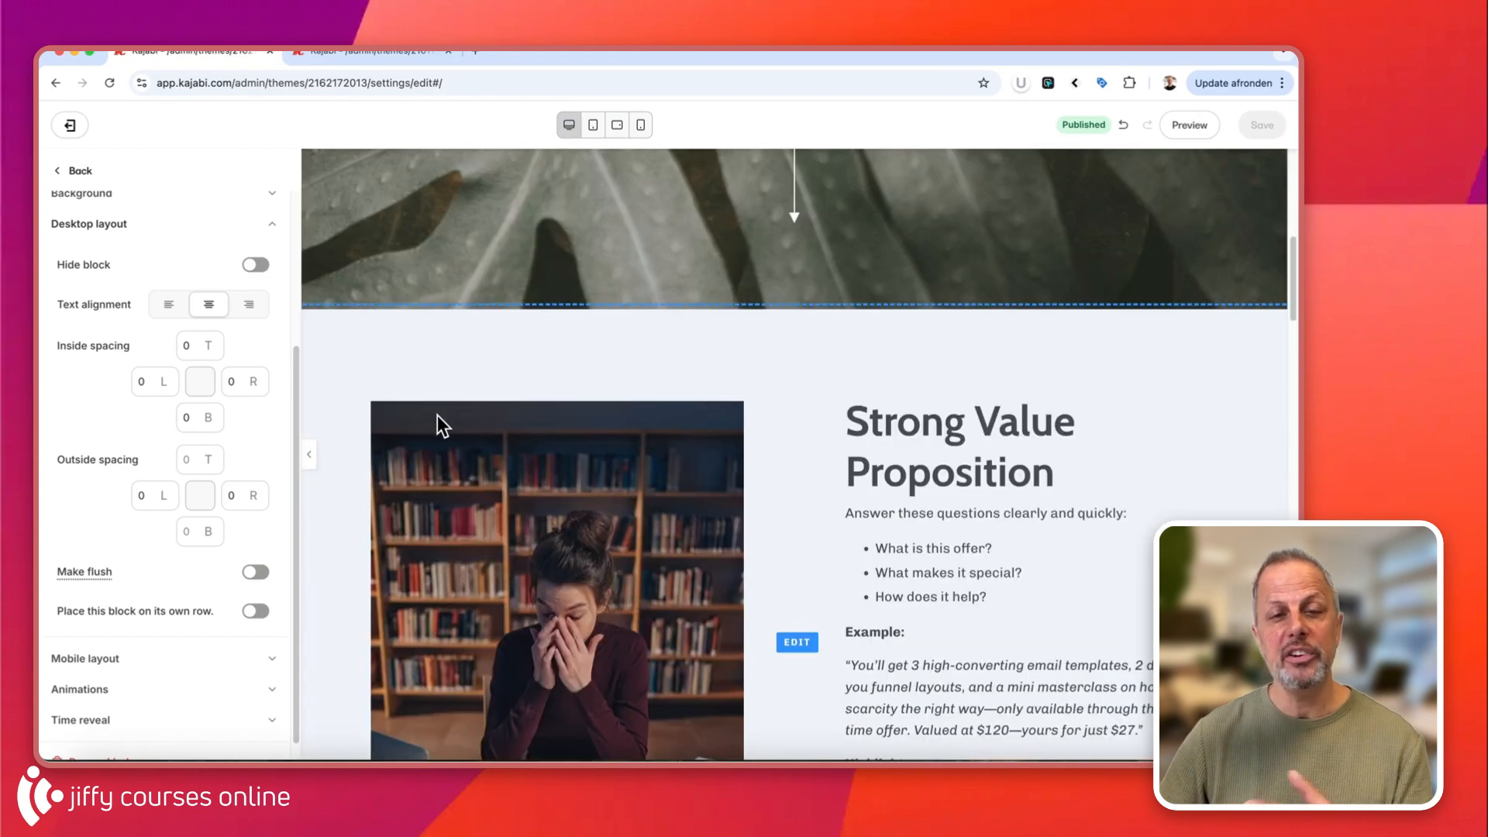
scroll(445, 414, down, 5)
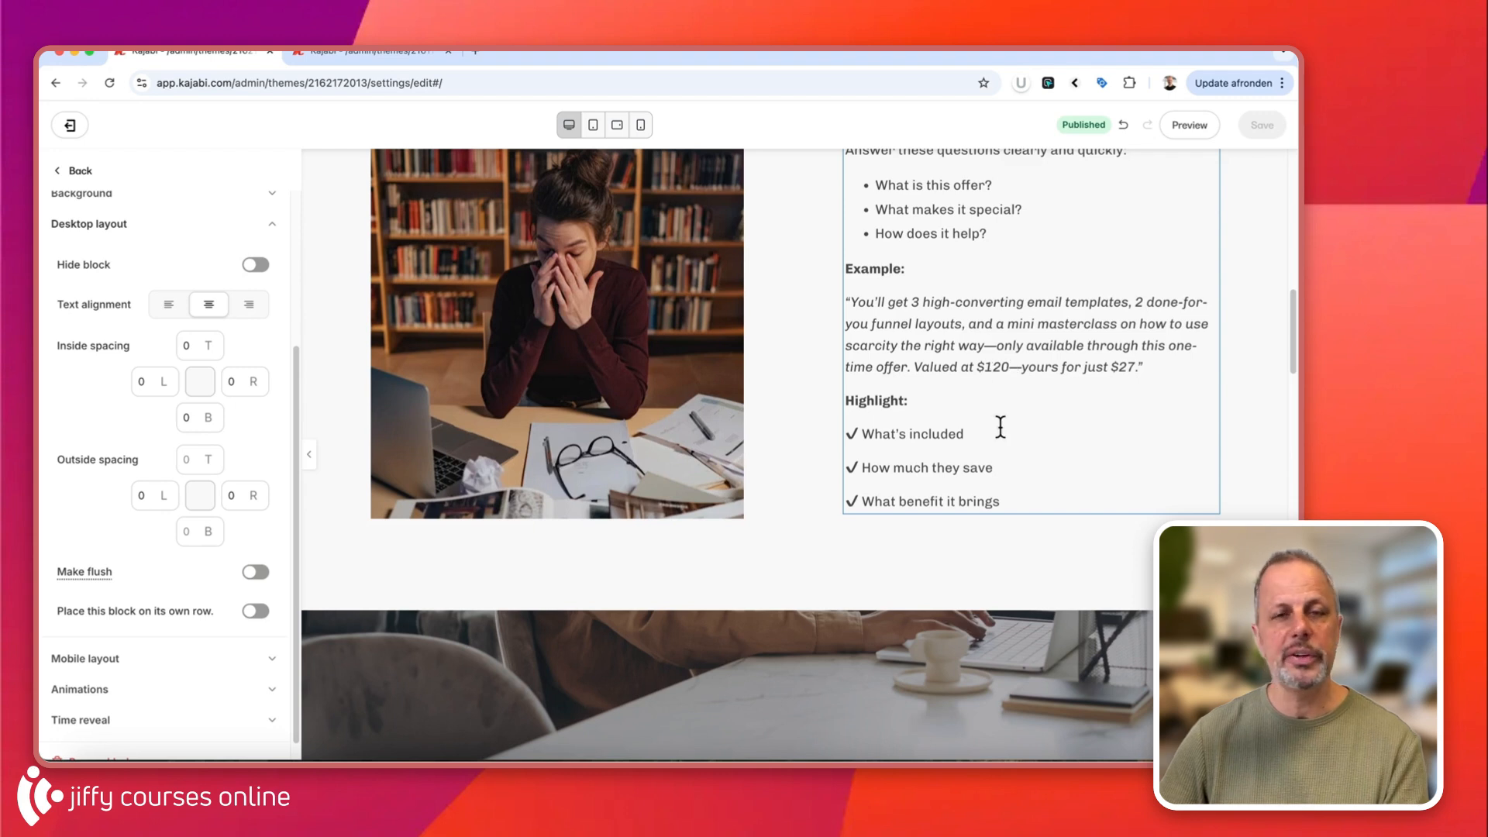
scroll(988, 416, down, 5)
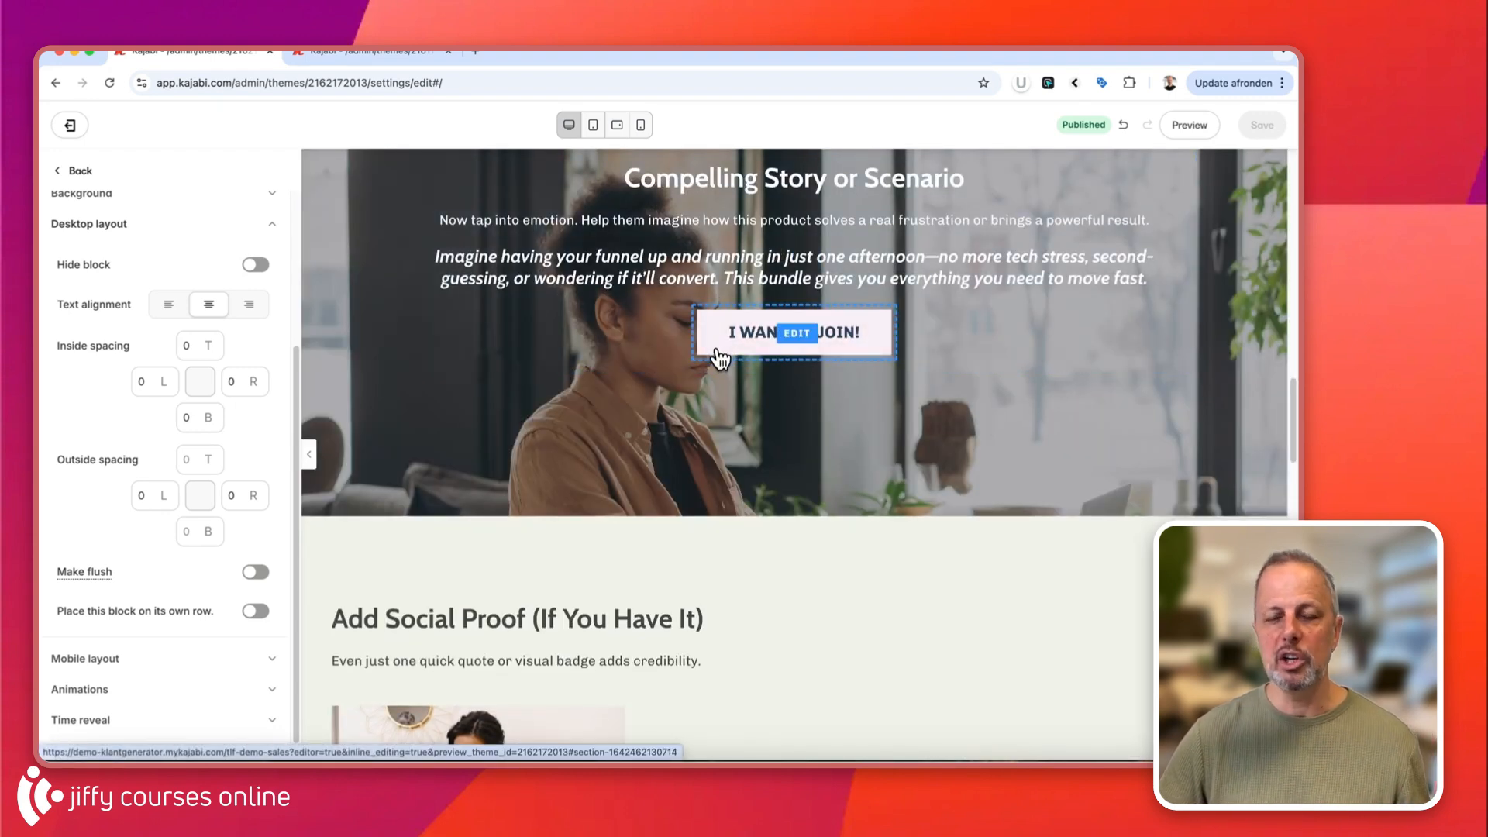
scroll(716, 348, down, 9)
scroll(716, 349, up, 20)
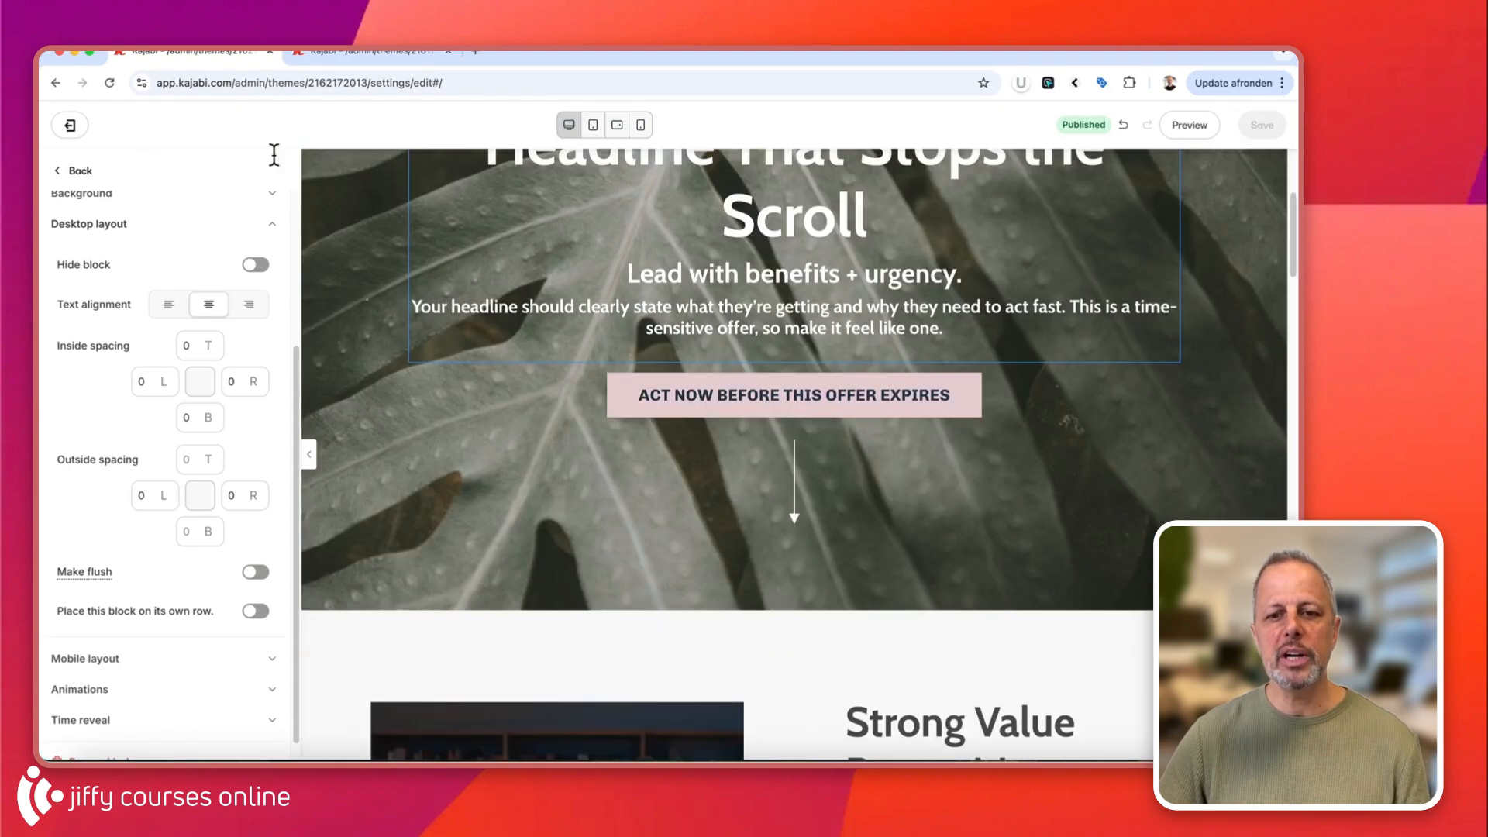
Exit to the landing pages, open TLF Demo - Sales page expired, remove its Countdown Timer Code block, and save
click(70, 133)
scroll(315, 448, down, 2)
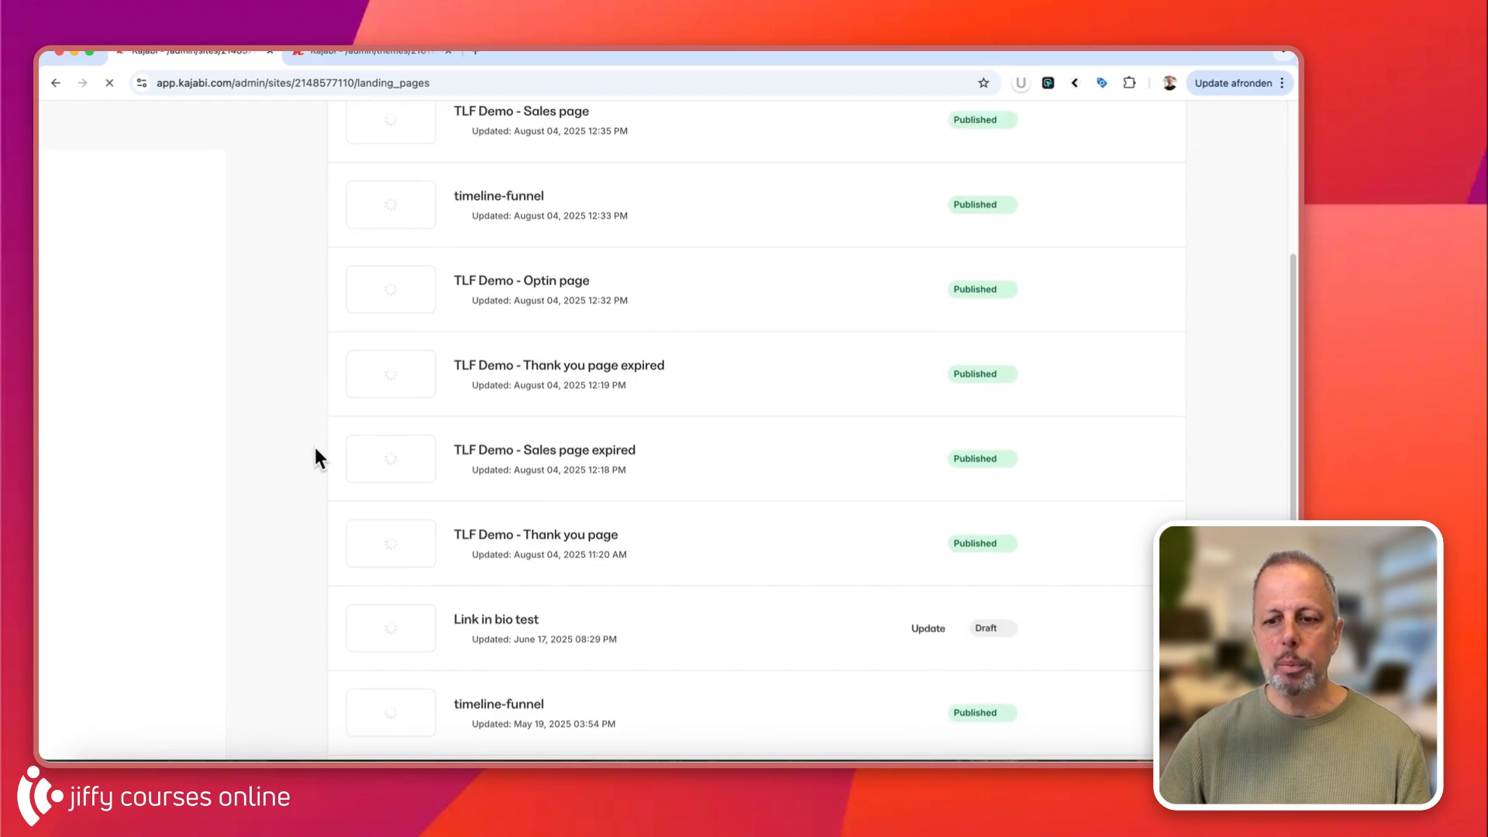
click(604, 457)
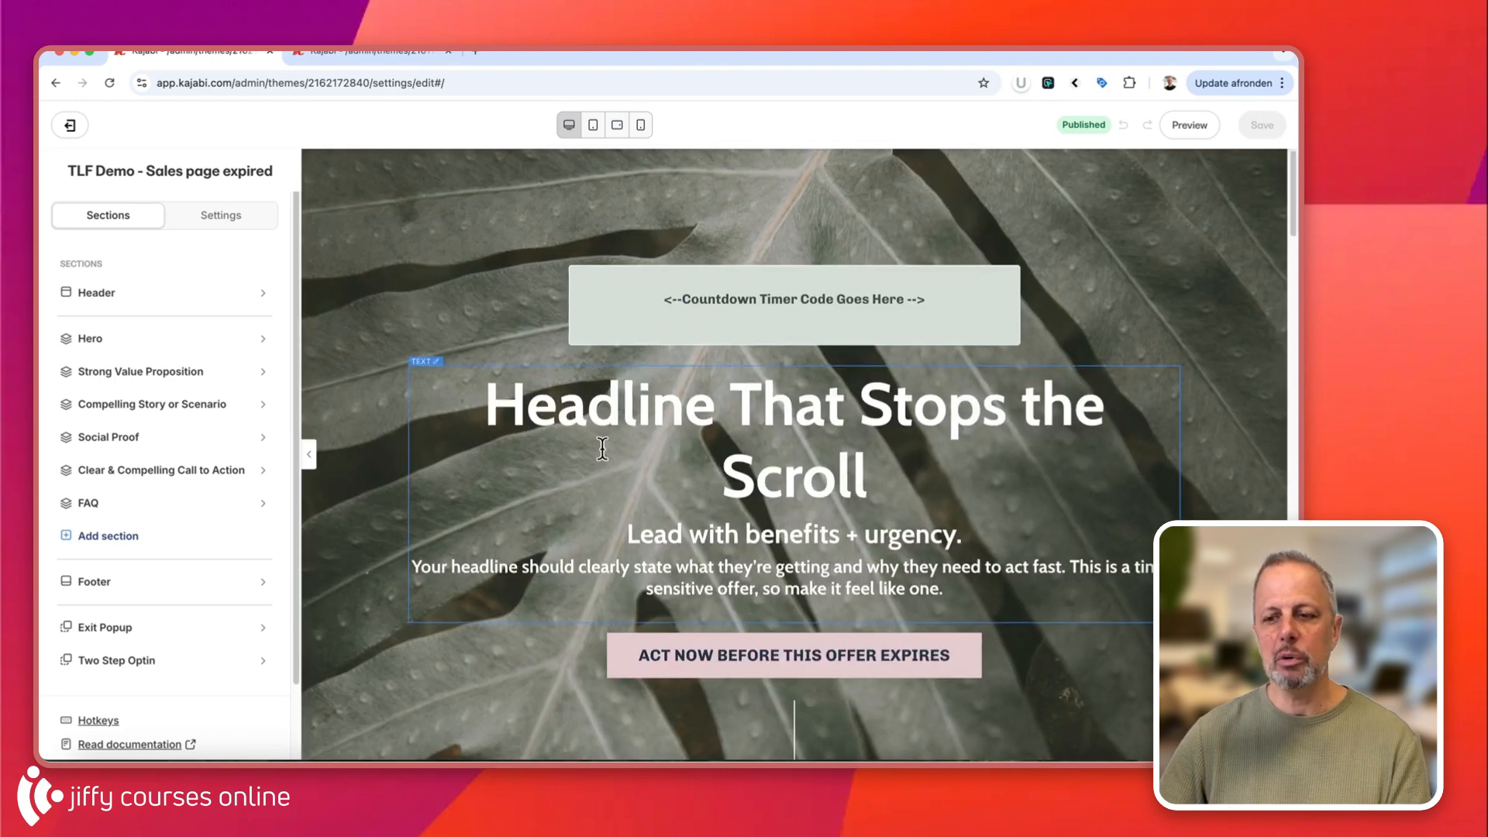
click(592, 327)
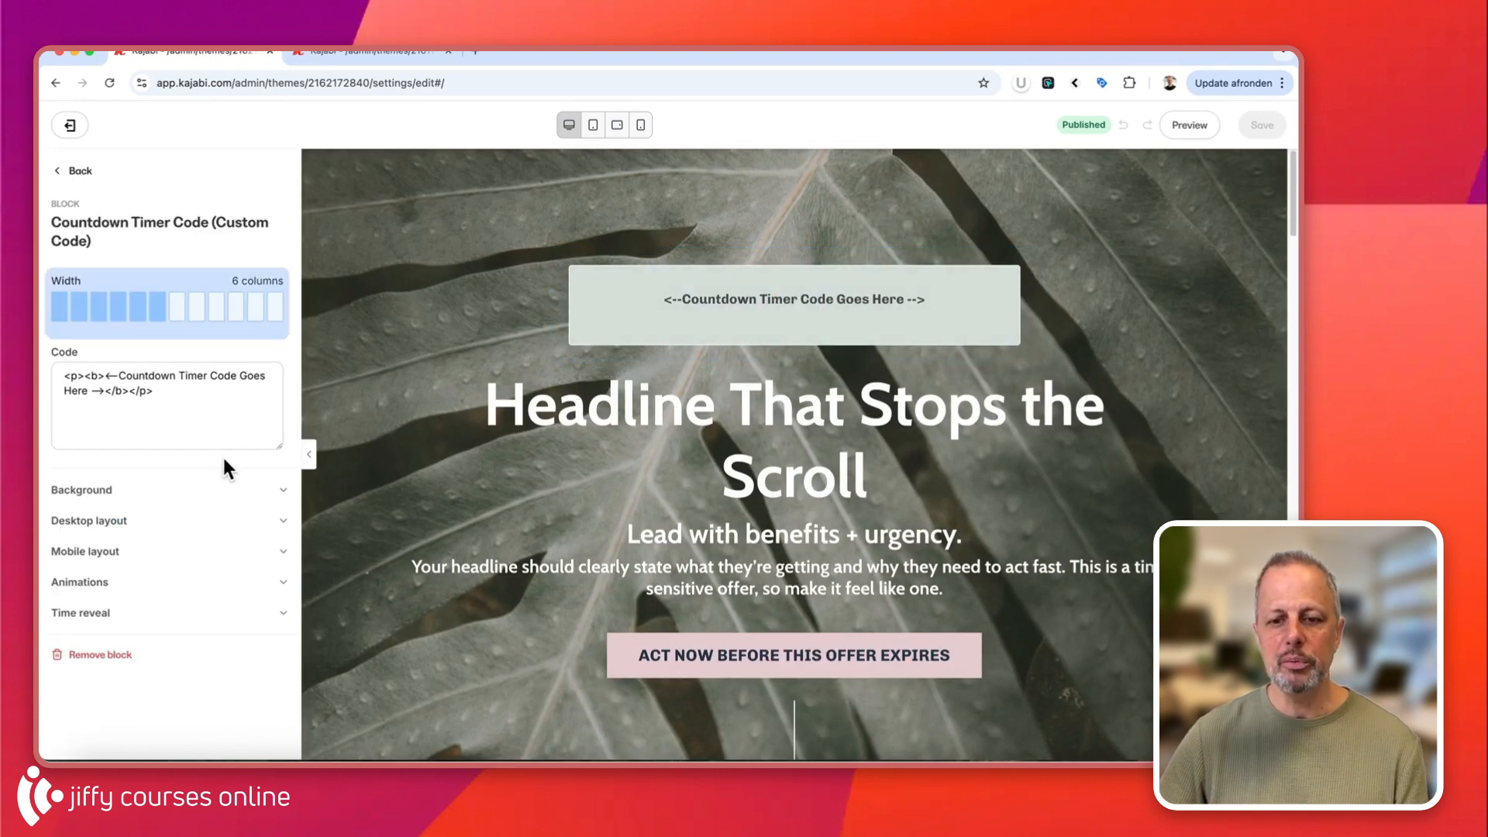
click(90, 655)
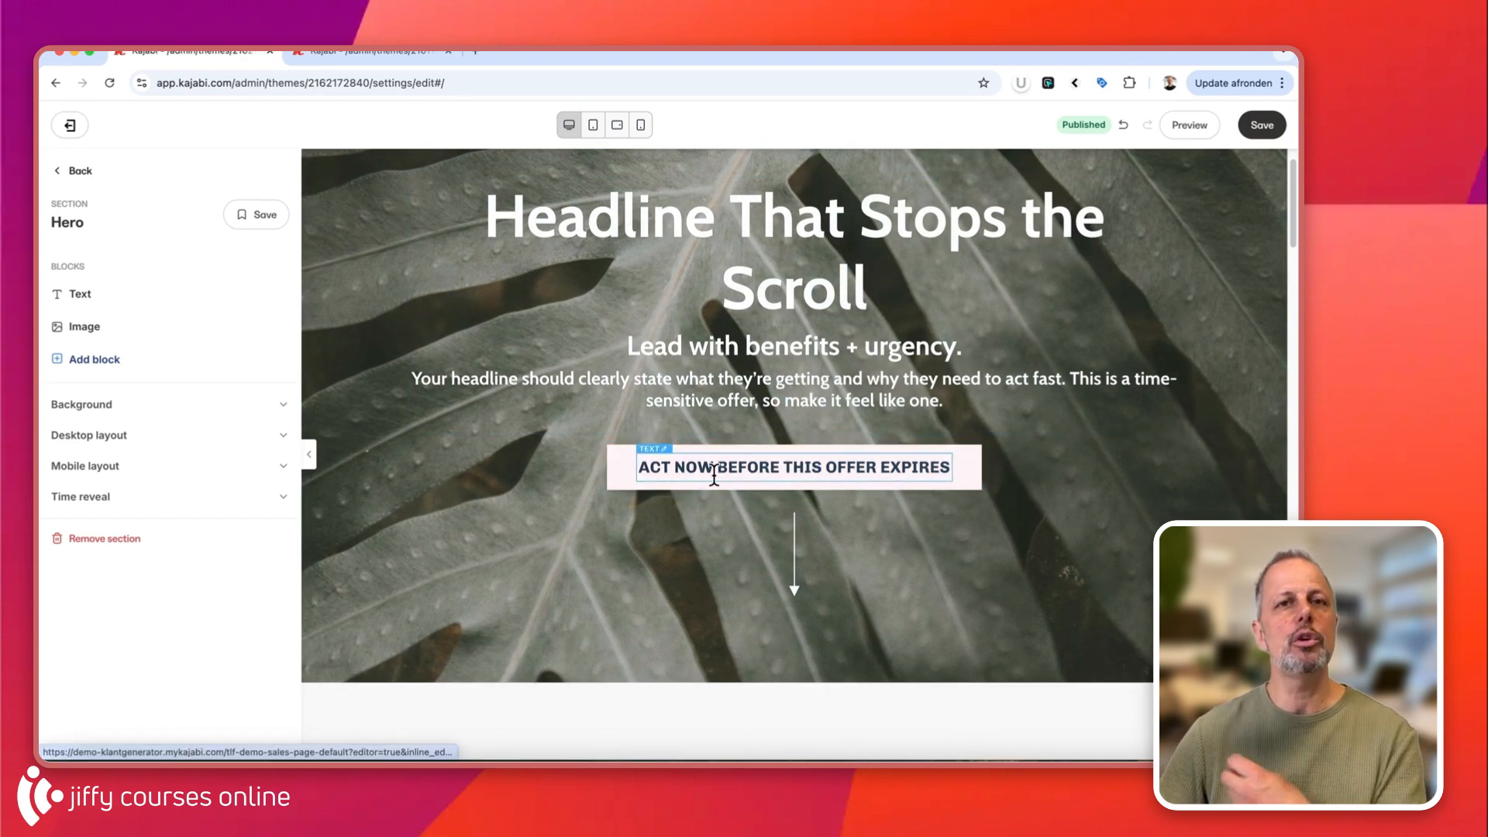
click(1270, 128)
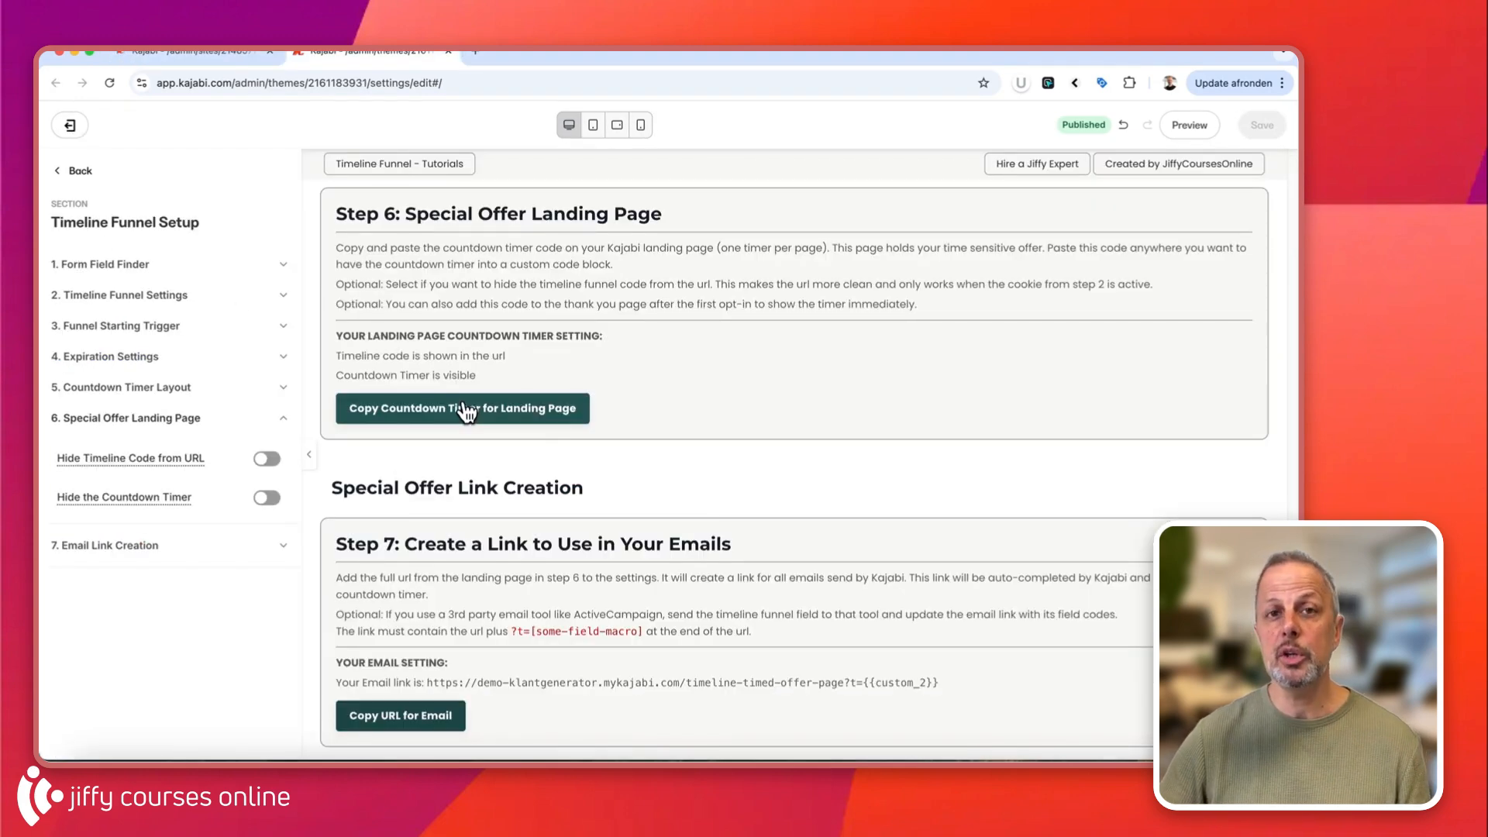
View the Opt-in Funnel blueprint on the timeline-funnel page
scroll(465, 411, up, 20)
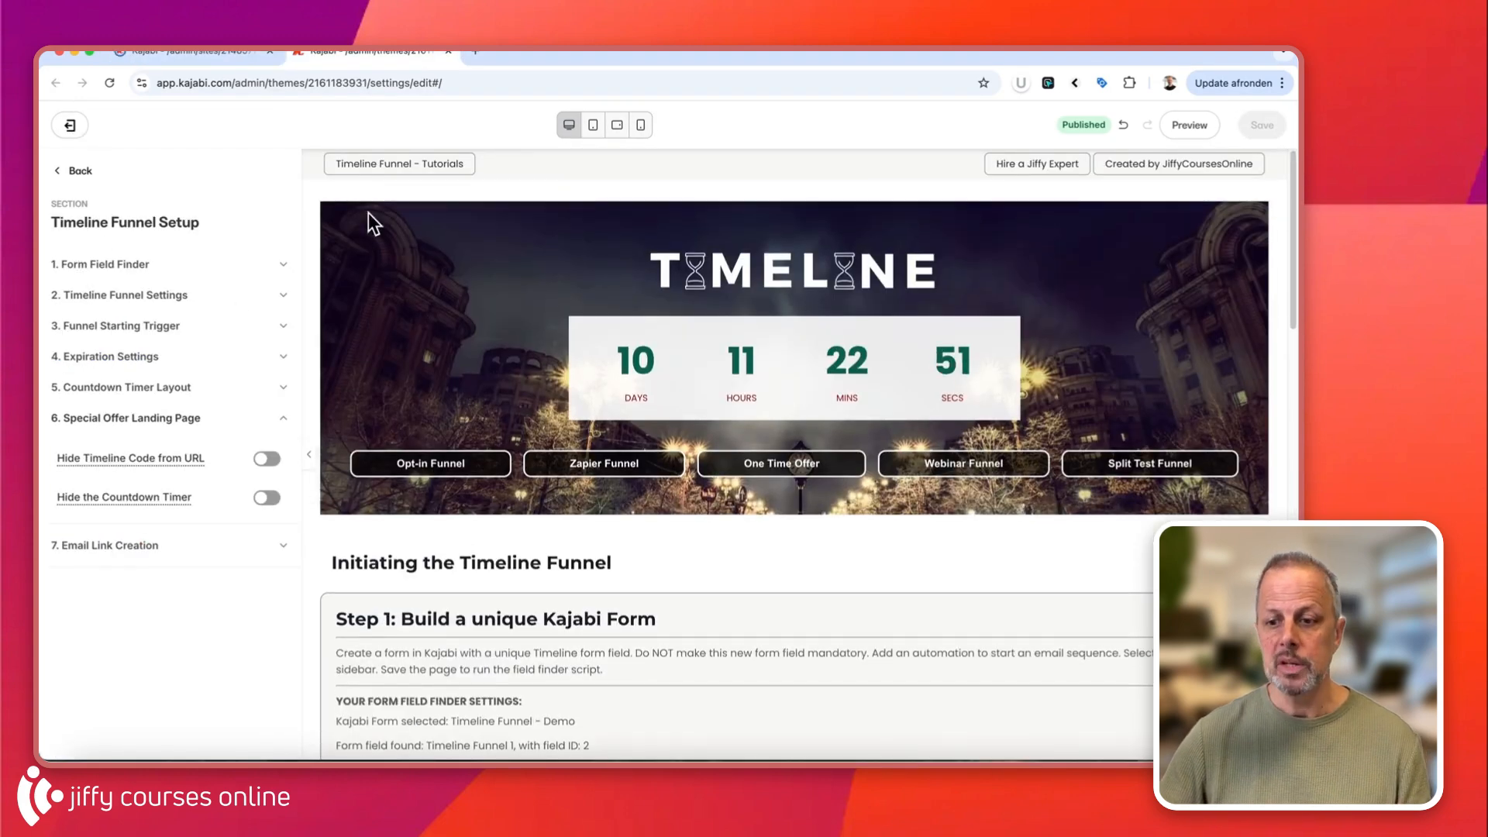
click(430, 465)
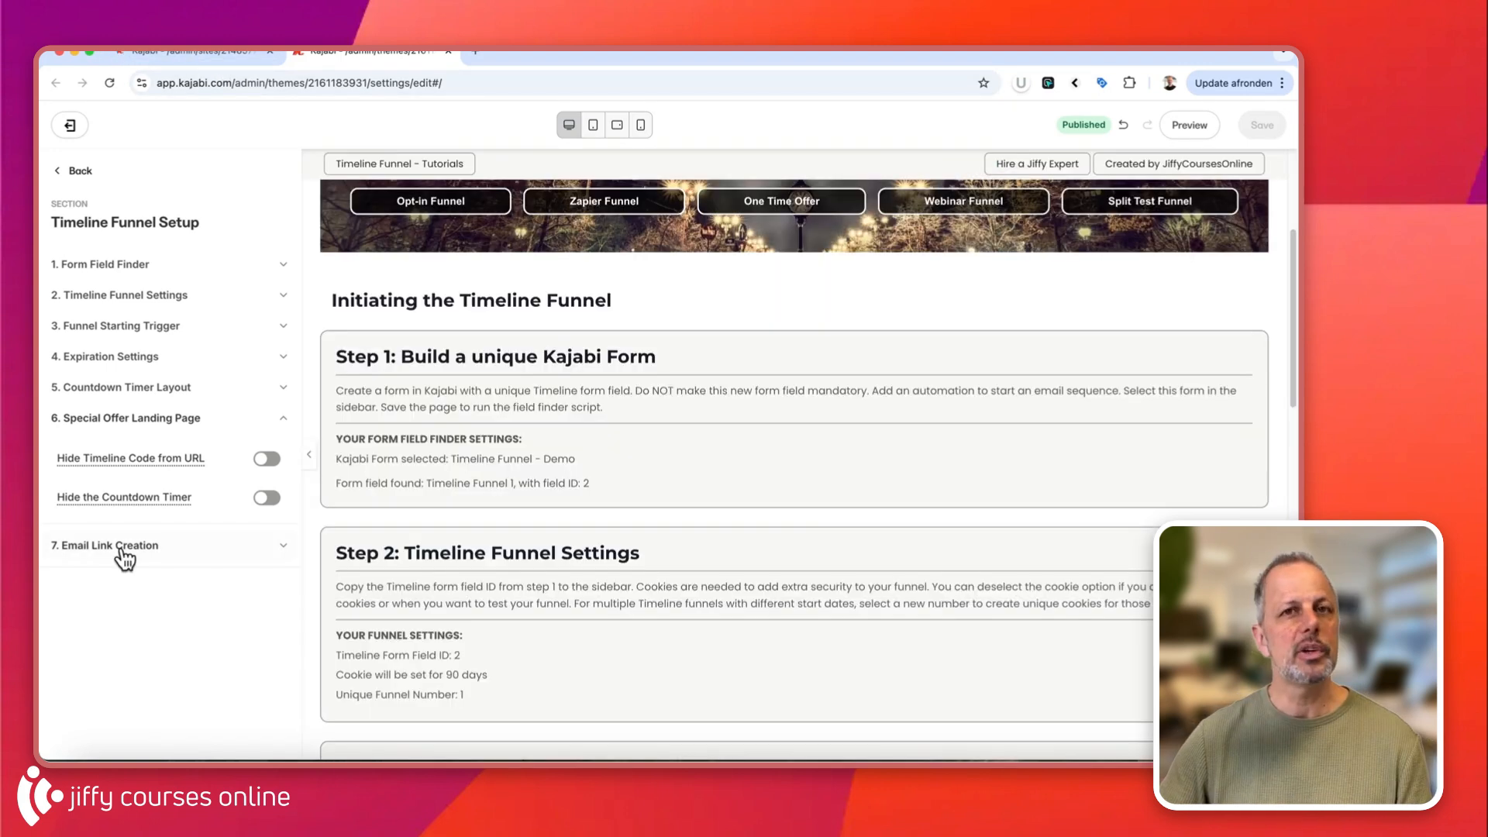
Open the Email Link Creation settings and copy the TLF Demo - Sales page link from the landing pages list
click(122, 547)
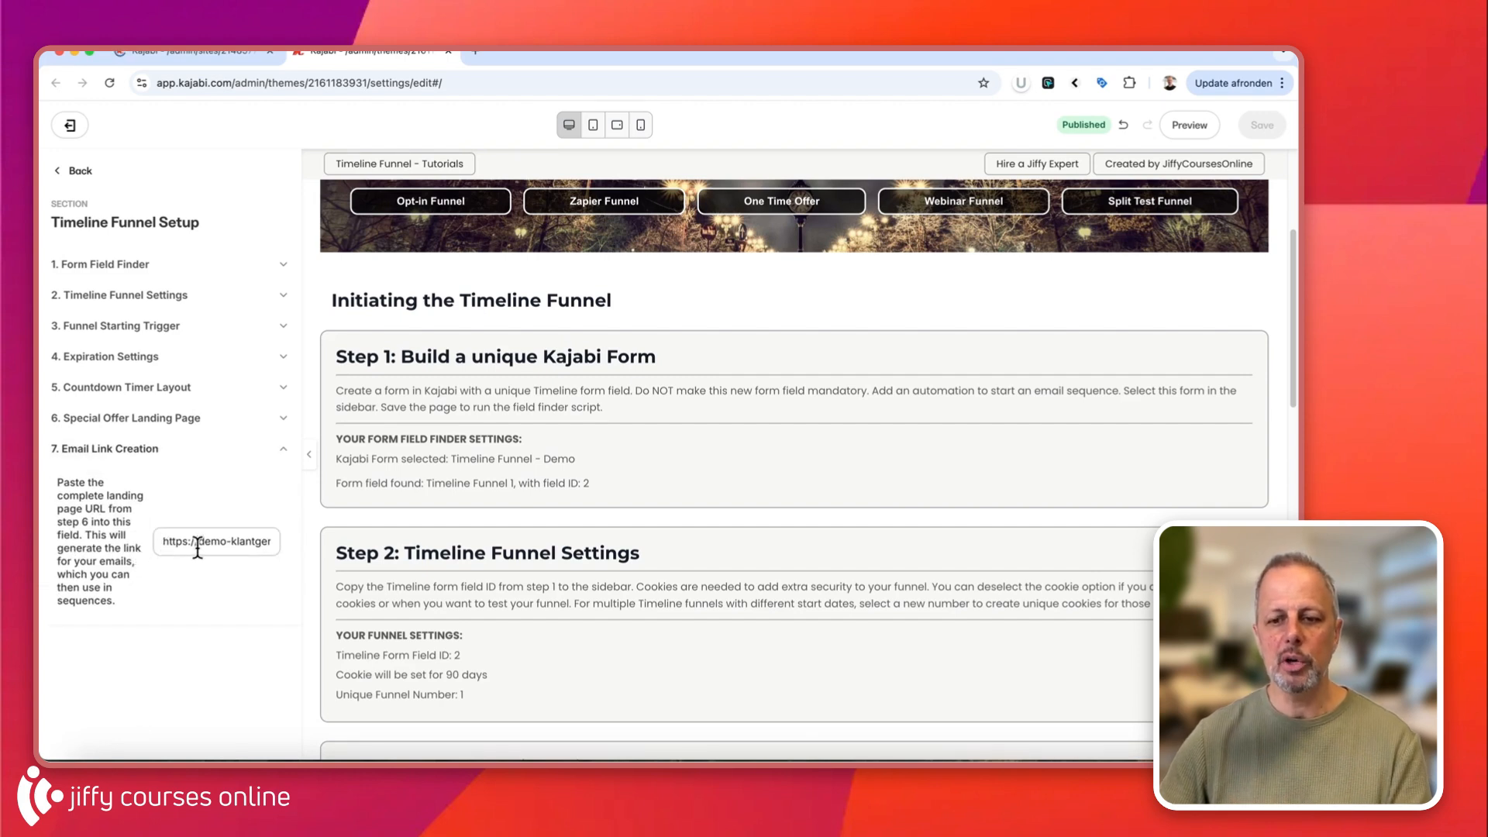
click(226, 55)
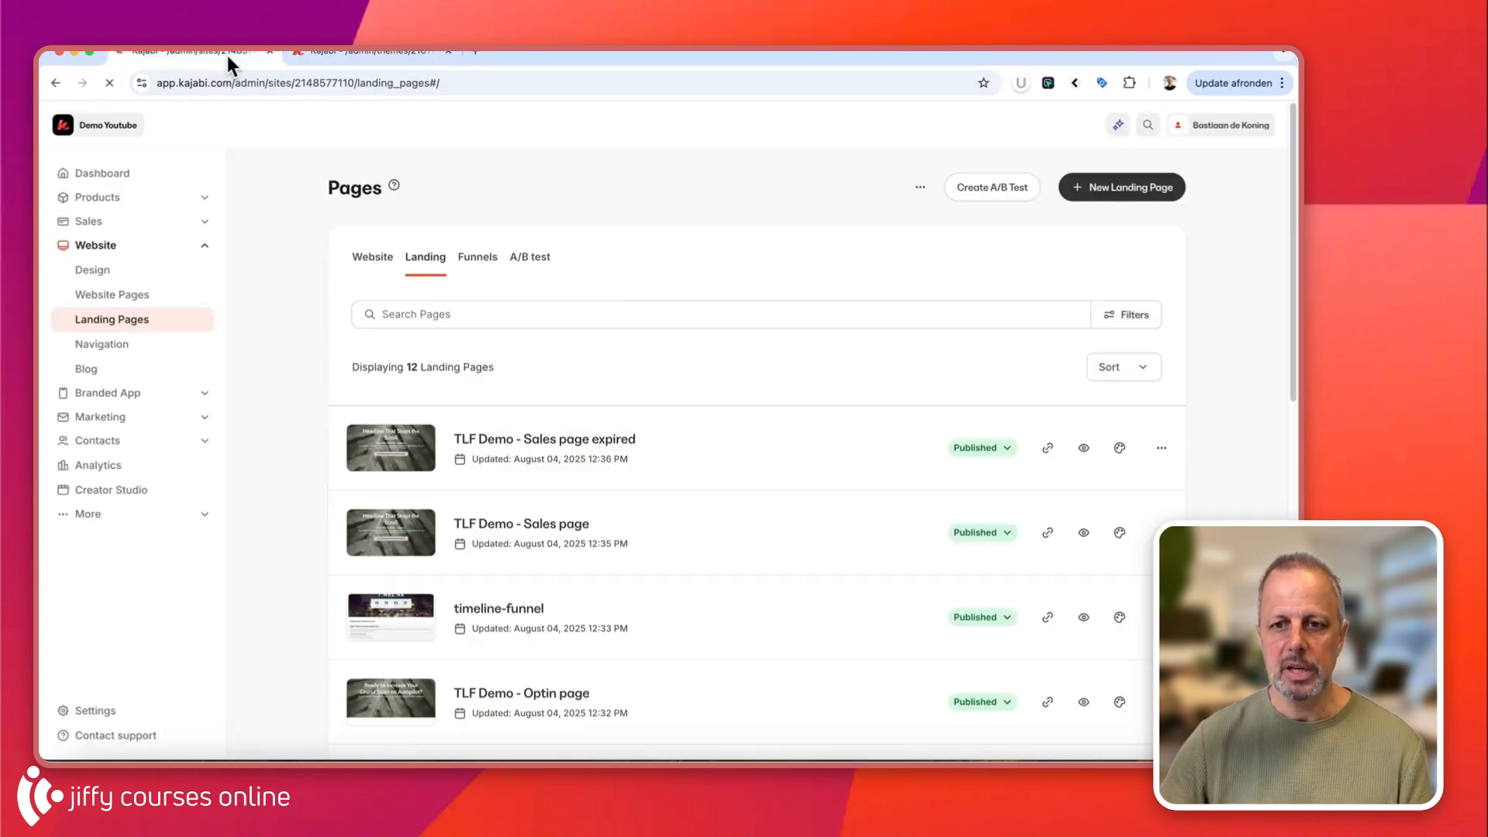
scroll(307, 487, down, 6)
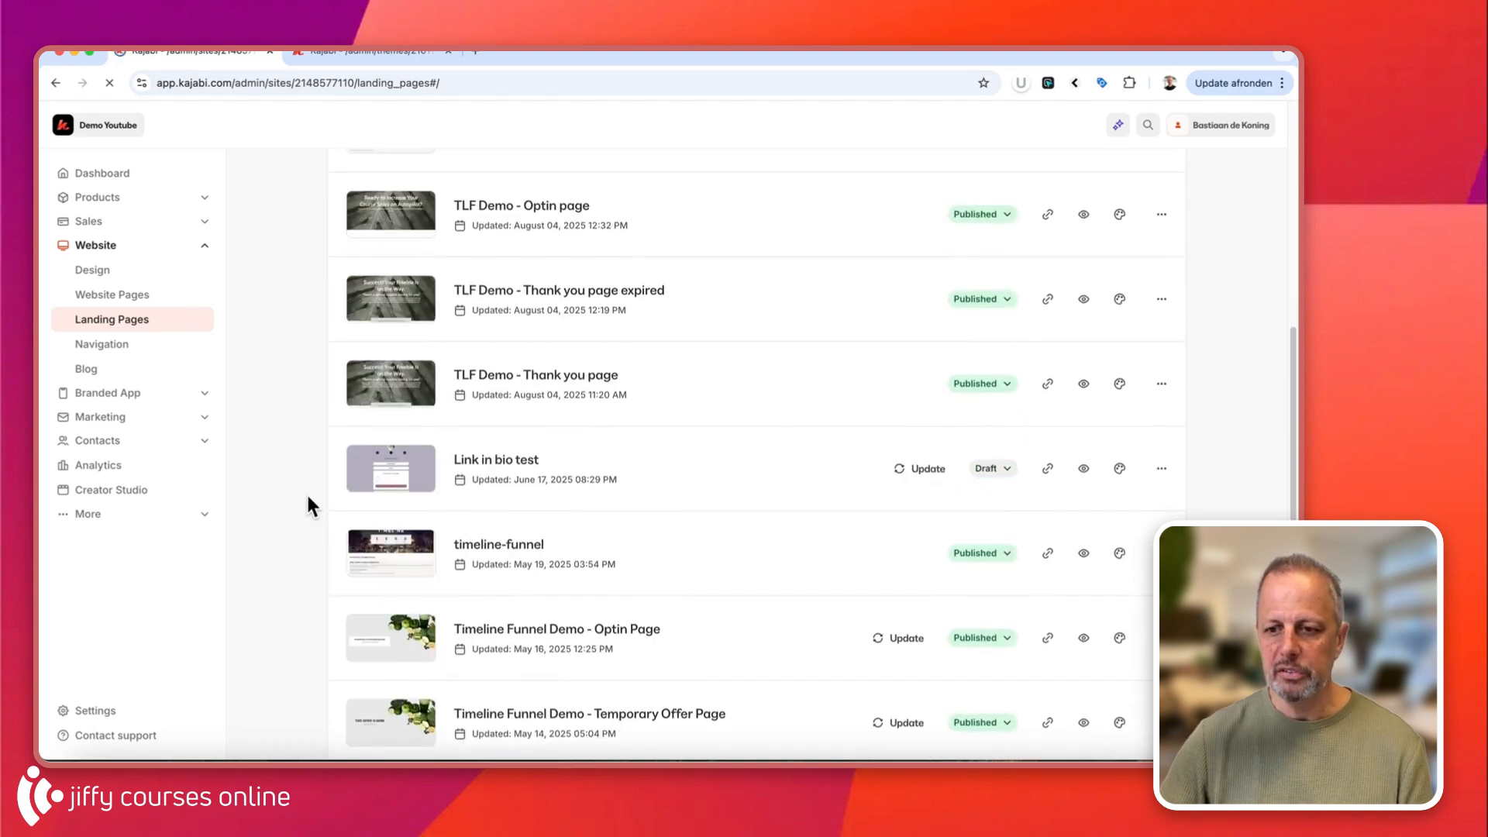
scroll(305, 492, up, 2)
scroll(305, 487, up, 3)
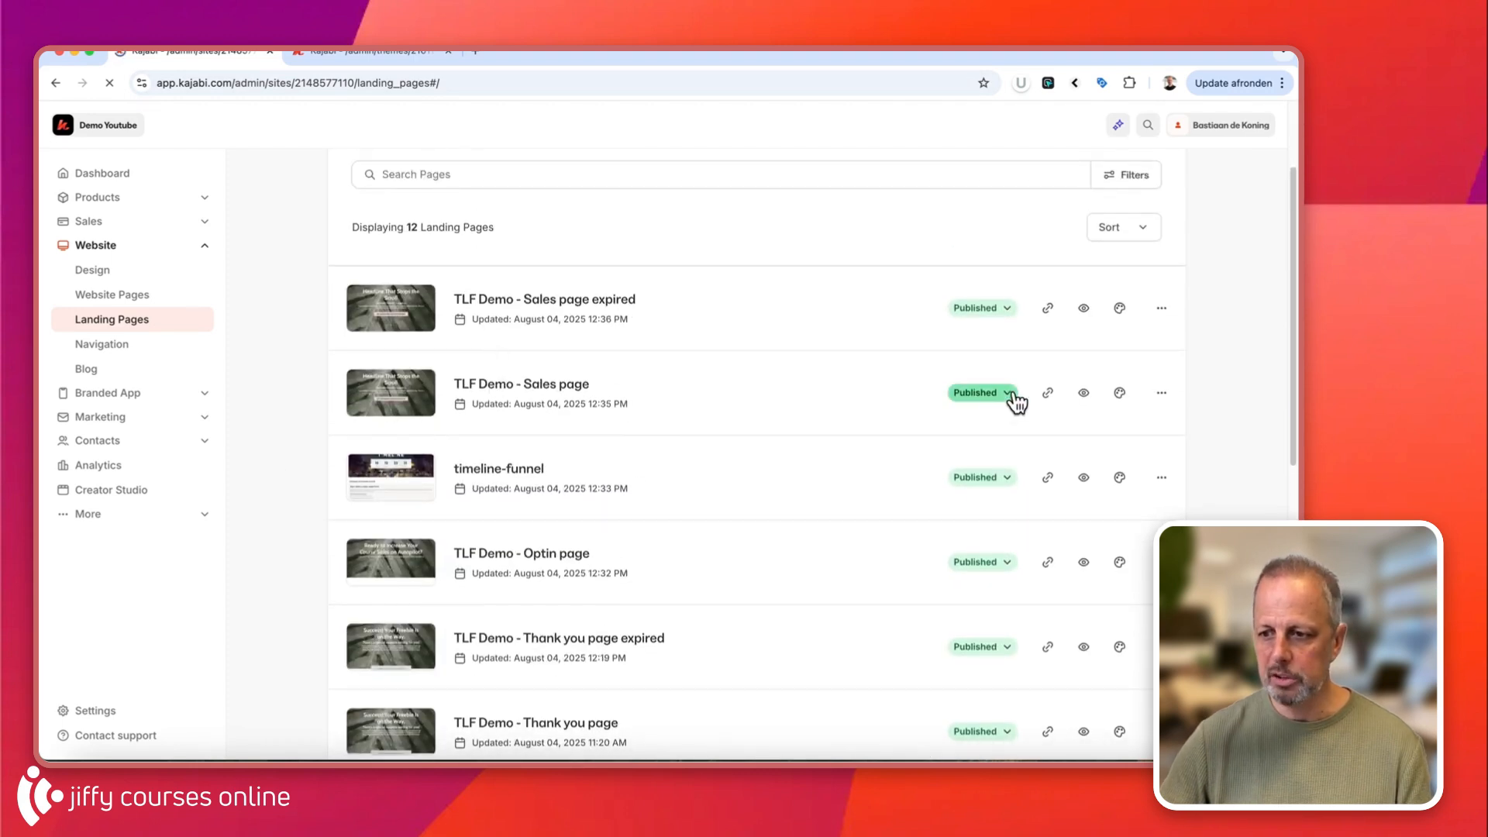
click(1049, 393)
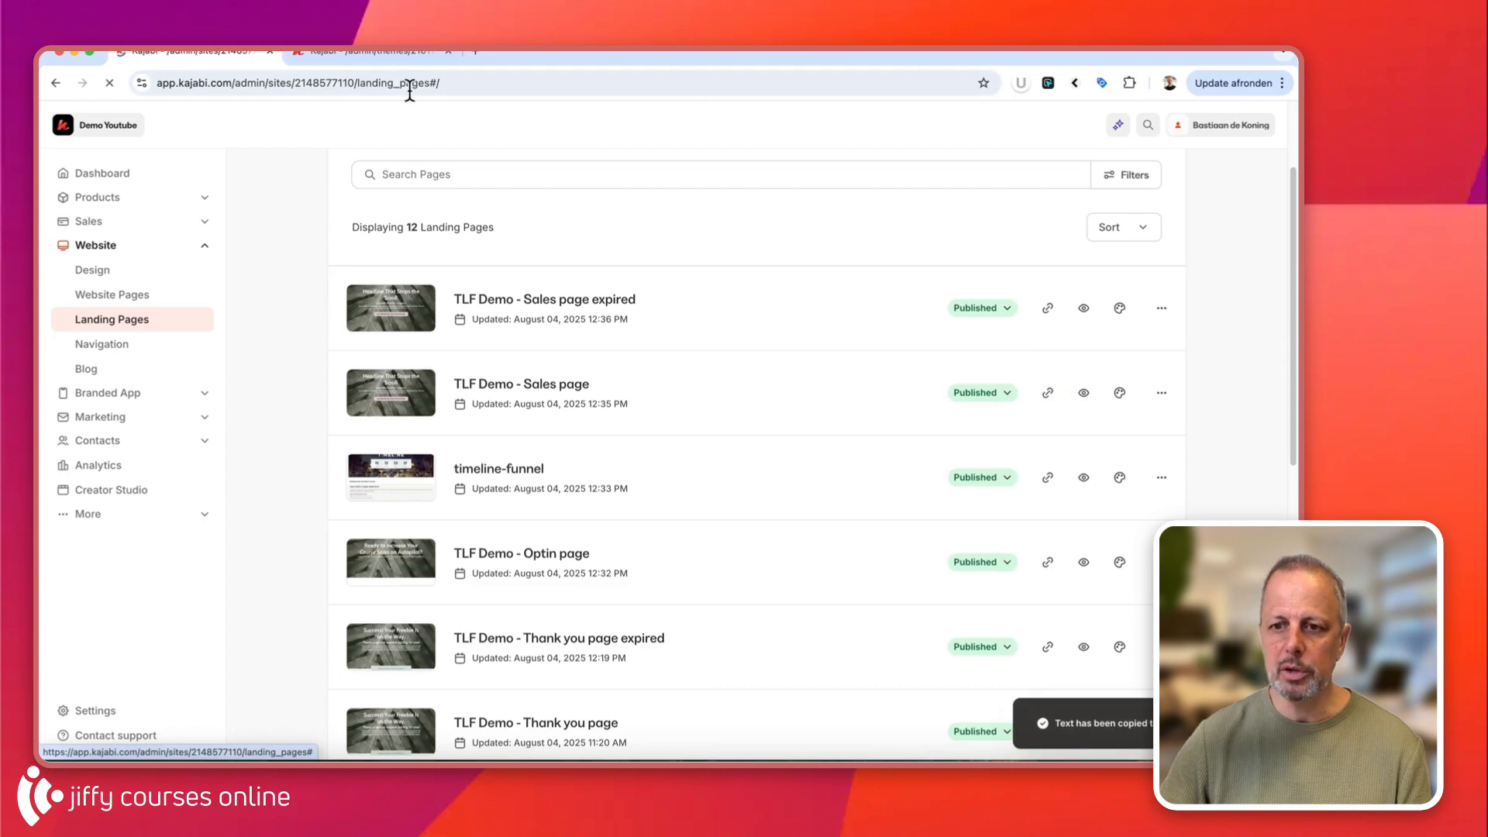
Replace the landing page URL in the Email Link Creation settings with the copied tlf-demo-sales link and save
click(360, 53)
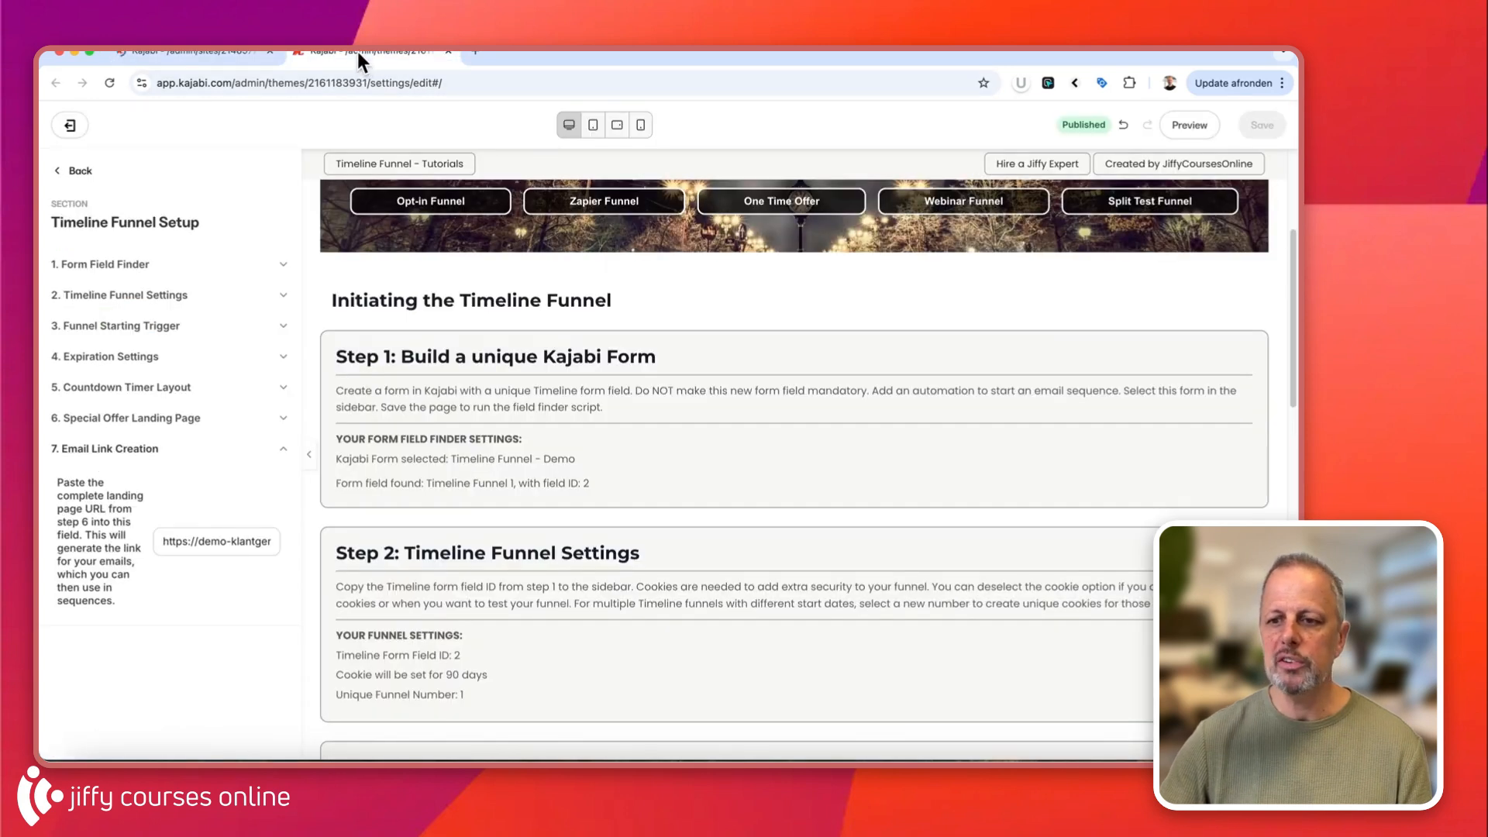
click(206, 540)
key(super+a)
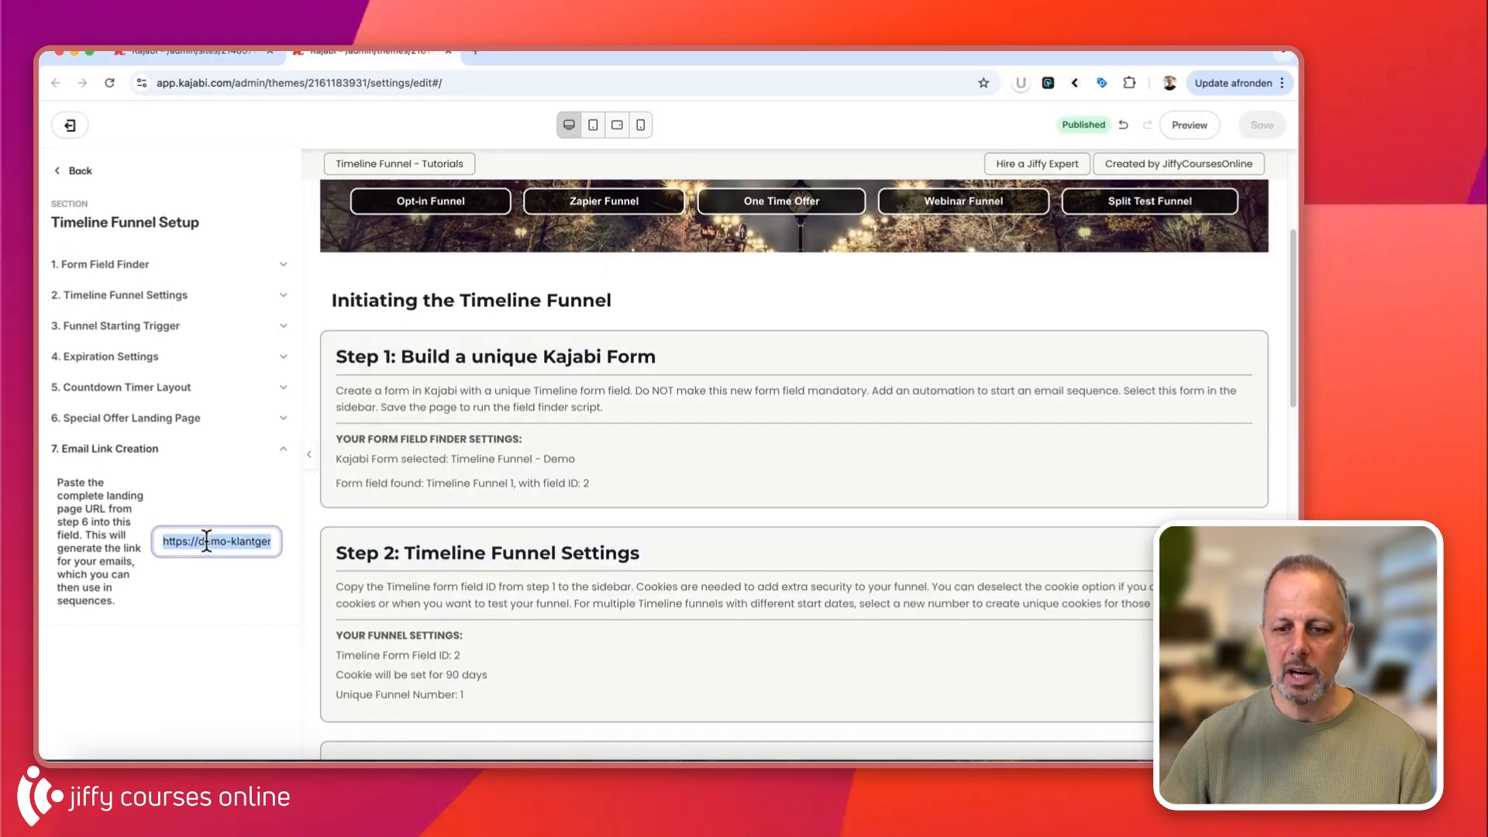
key(BackSpace)
key(super+v)
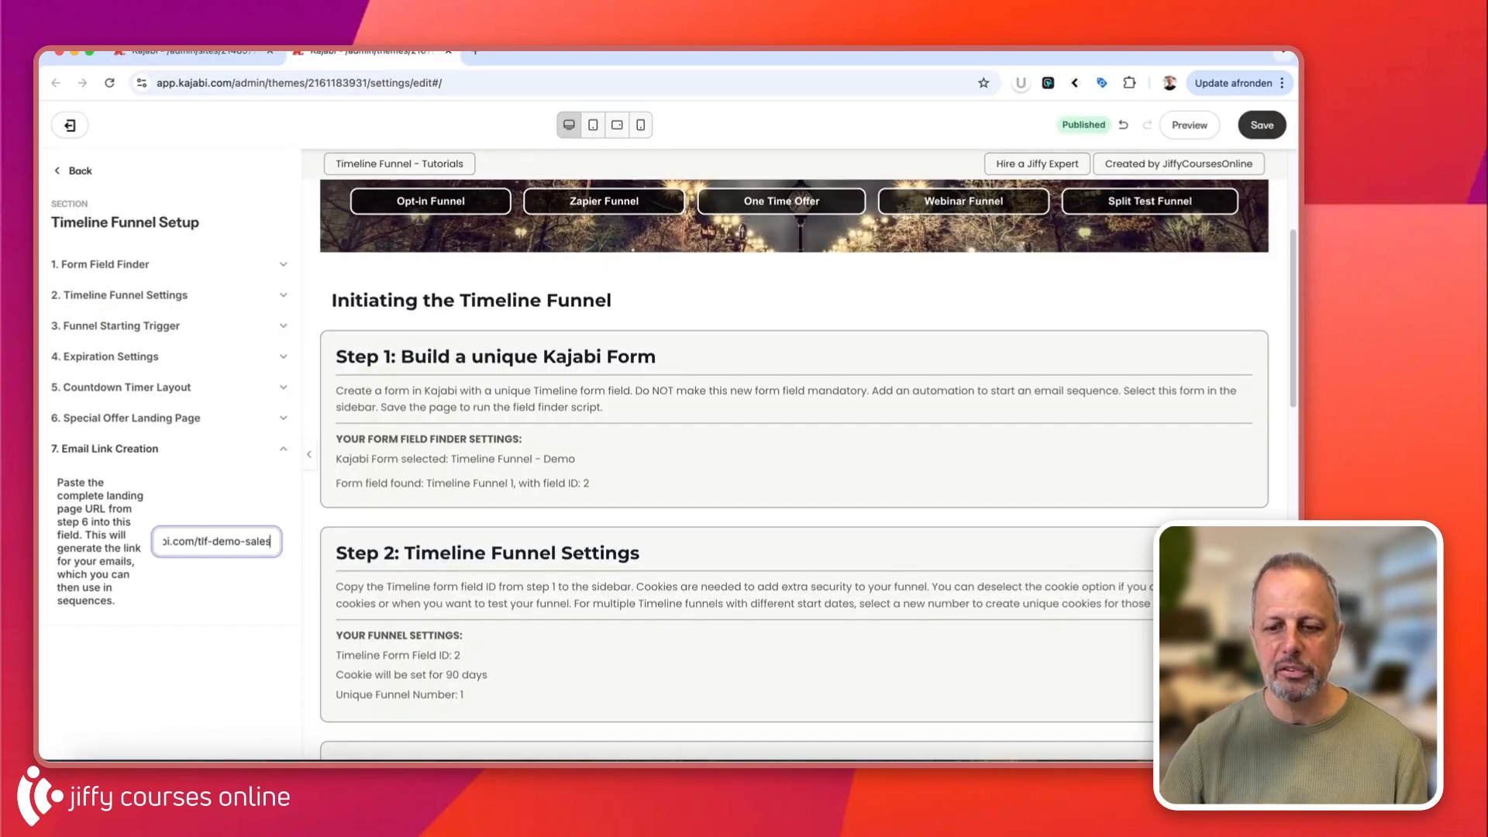
scroll(544, 596, down, 15)
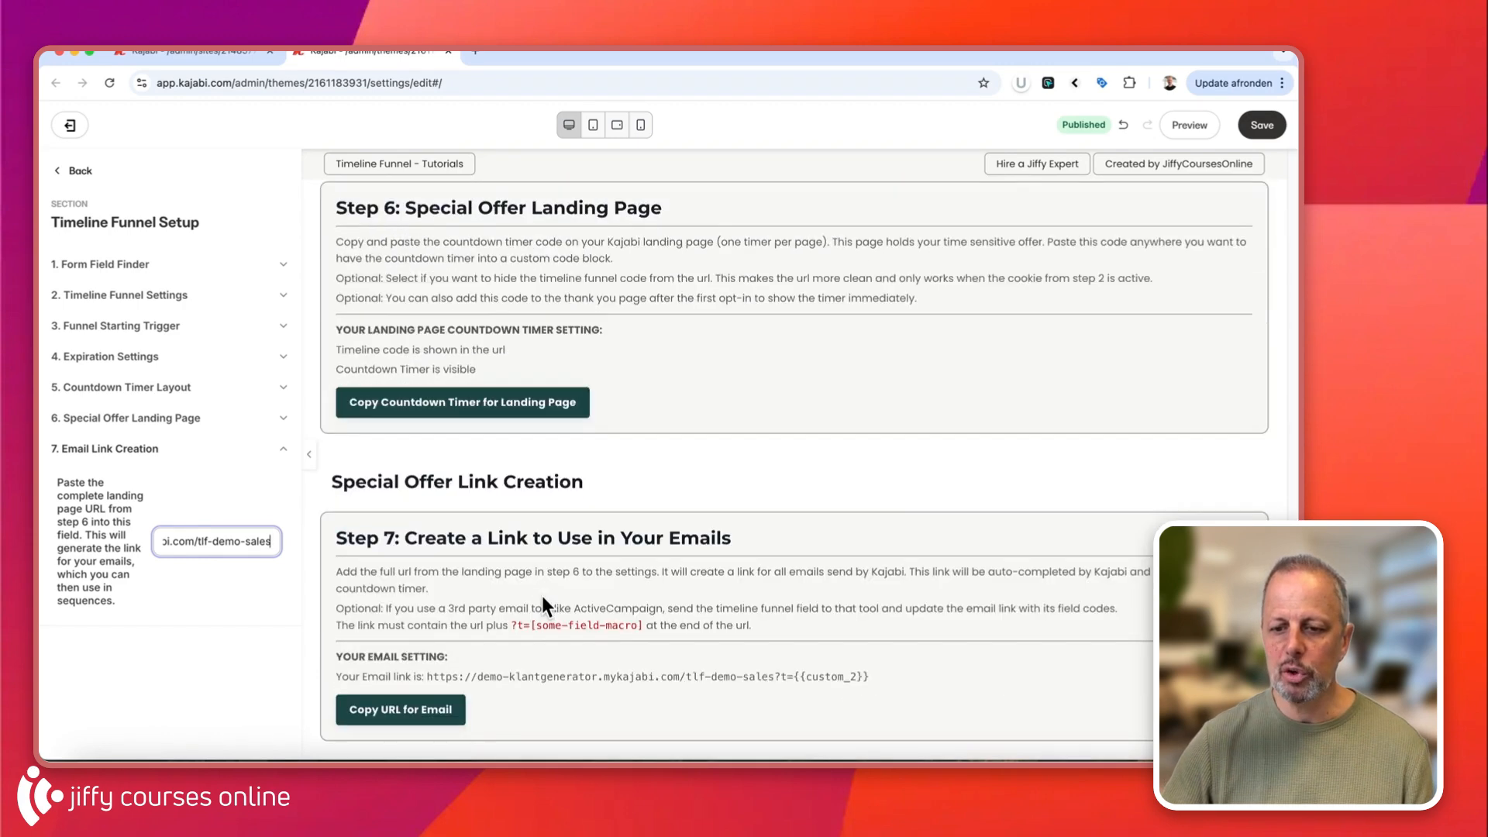
click(1263, 126)
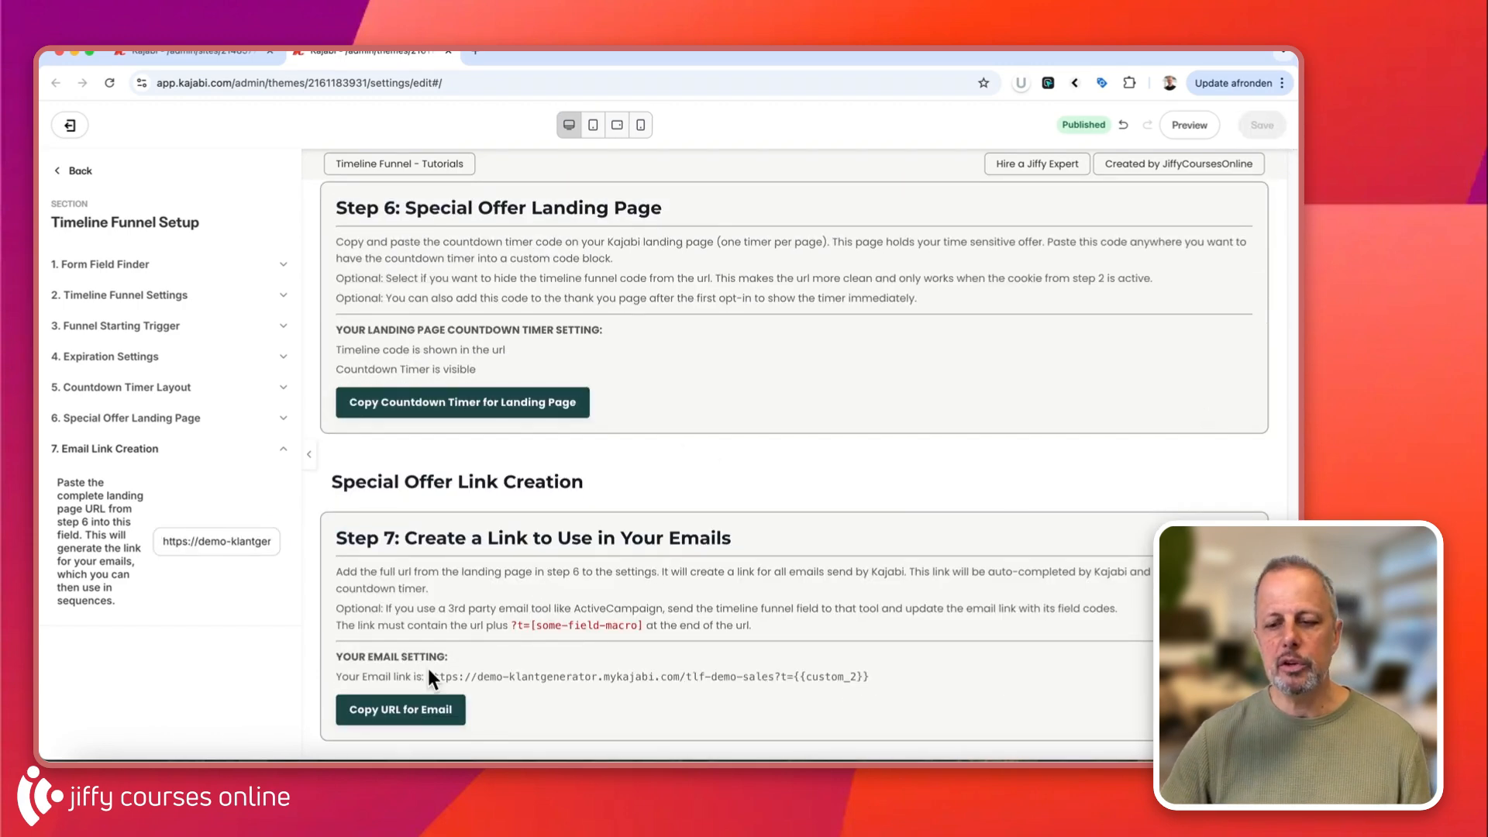
drag(425, 685, 873, 679)
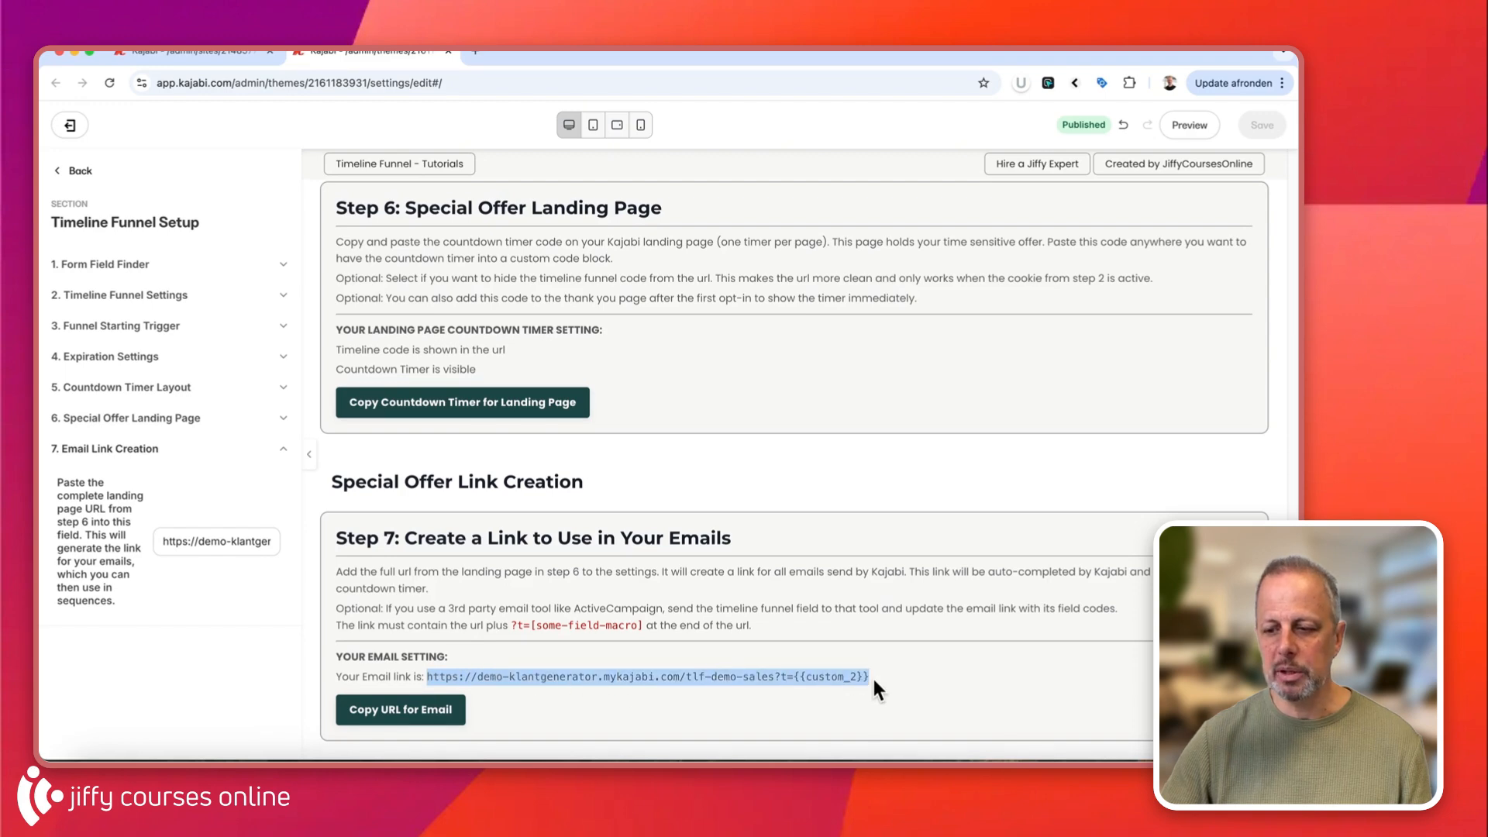
key(super+c)
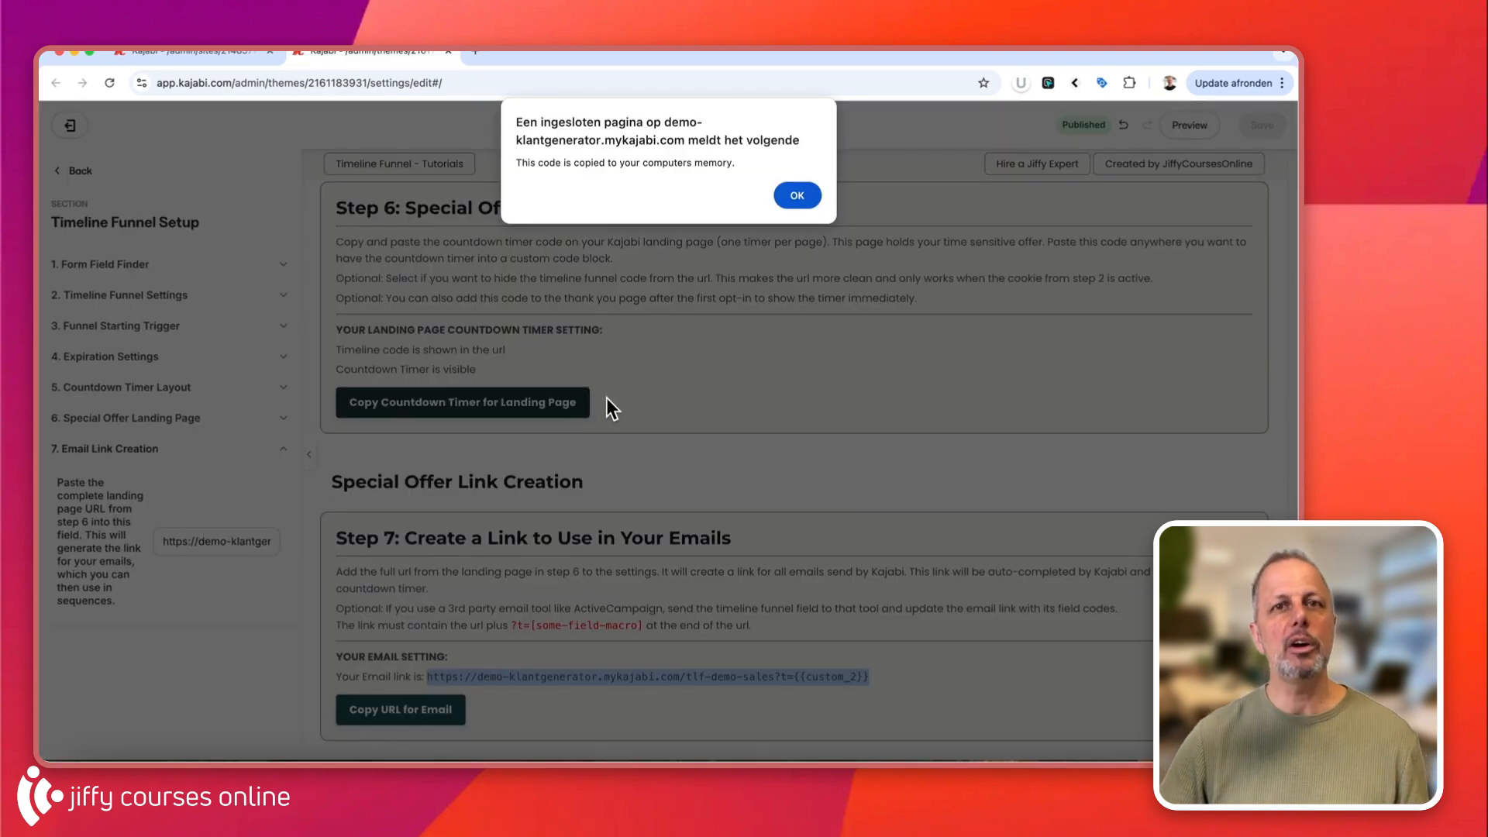
click(797, 196)
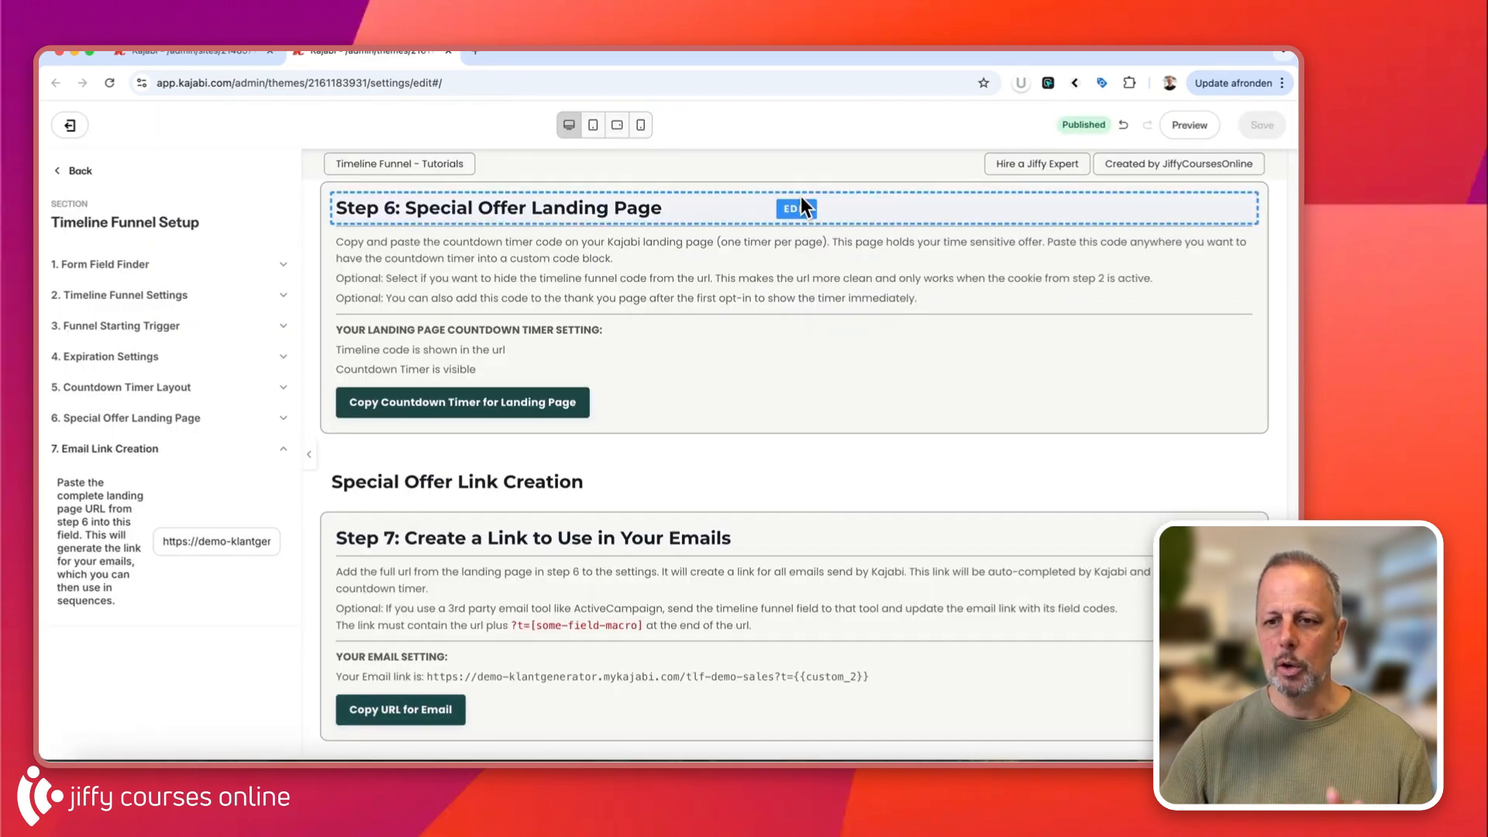
Open the mail 1 - checklist email of Timeline Funnel Demo Sequence for editing and replace its body link with the copied email link
click(194, 57)
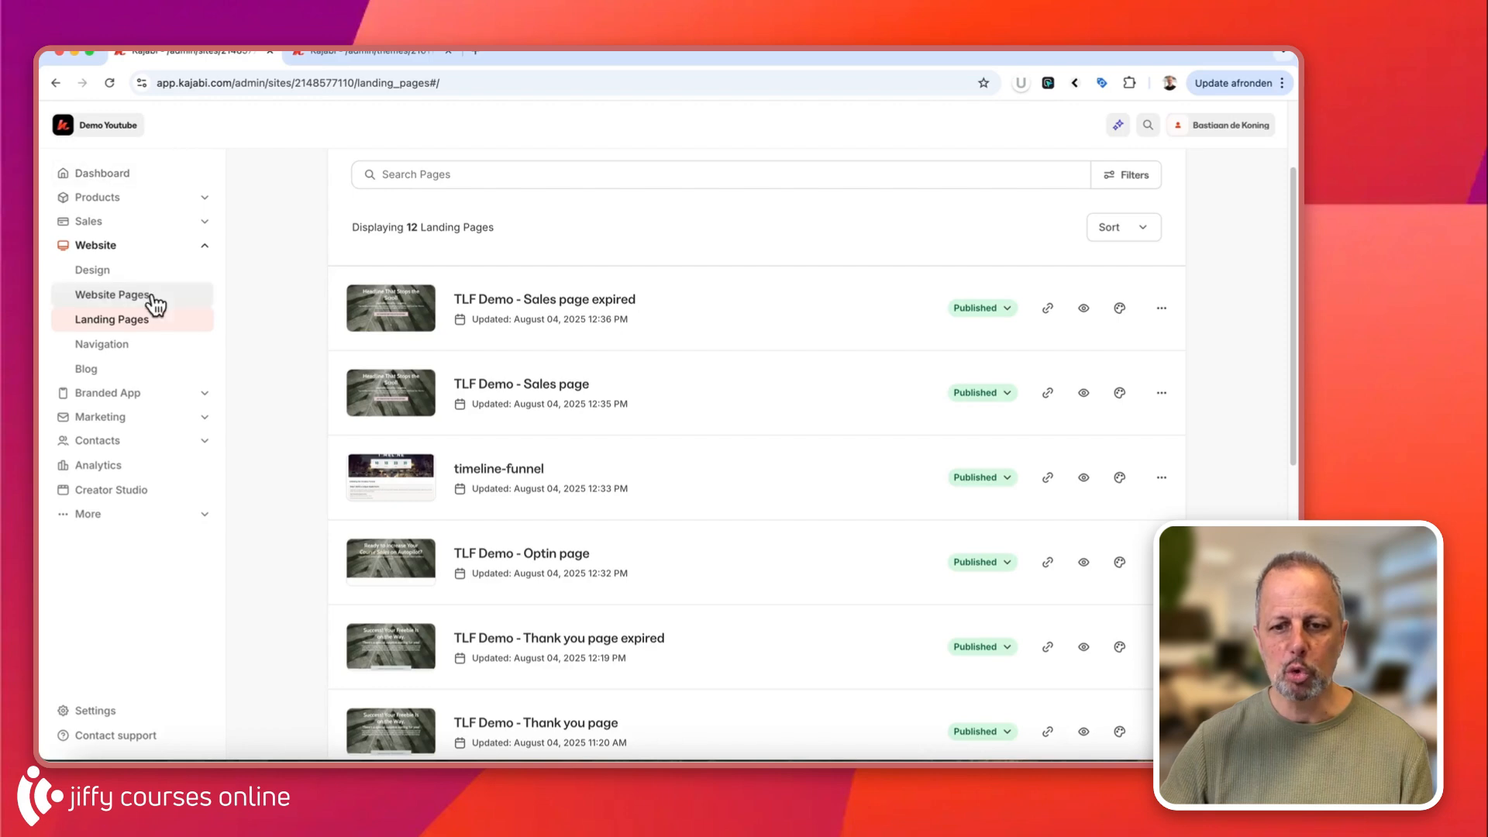
click(116, 420)
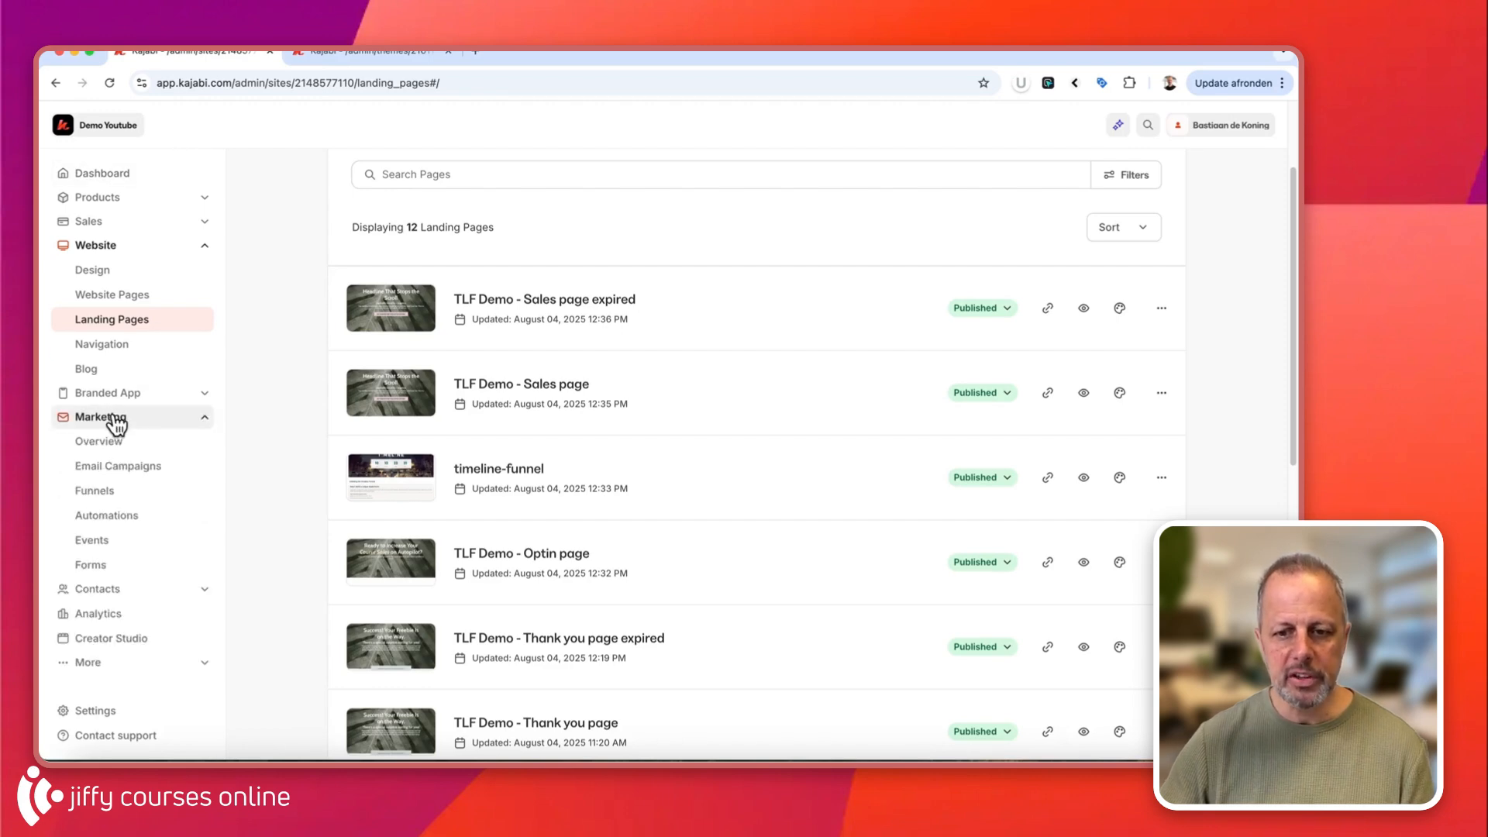
click(118, 469)
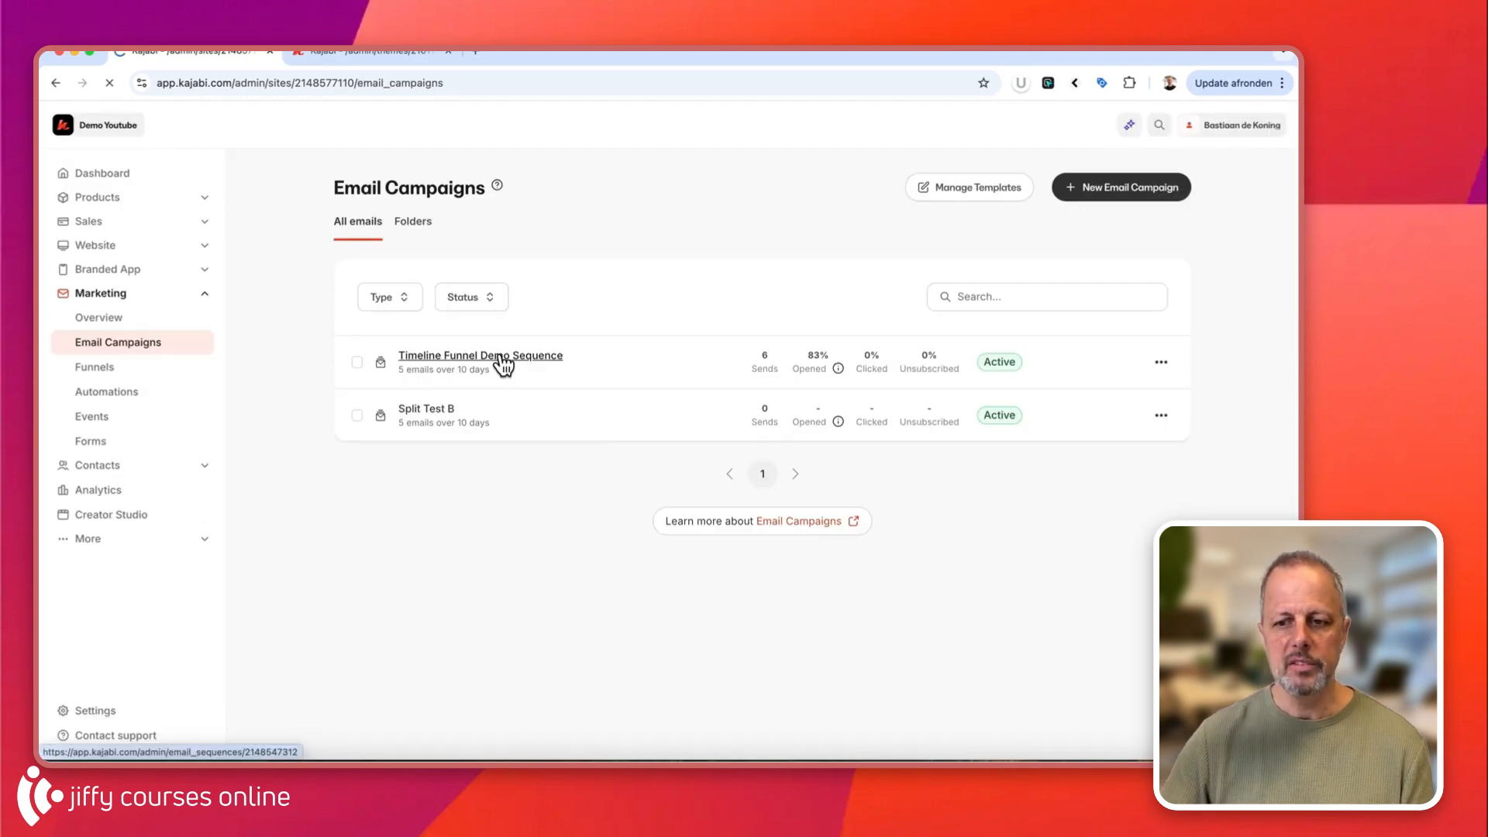
click(500, 362)
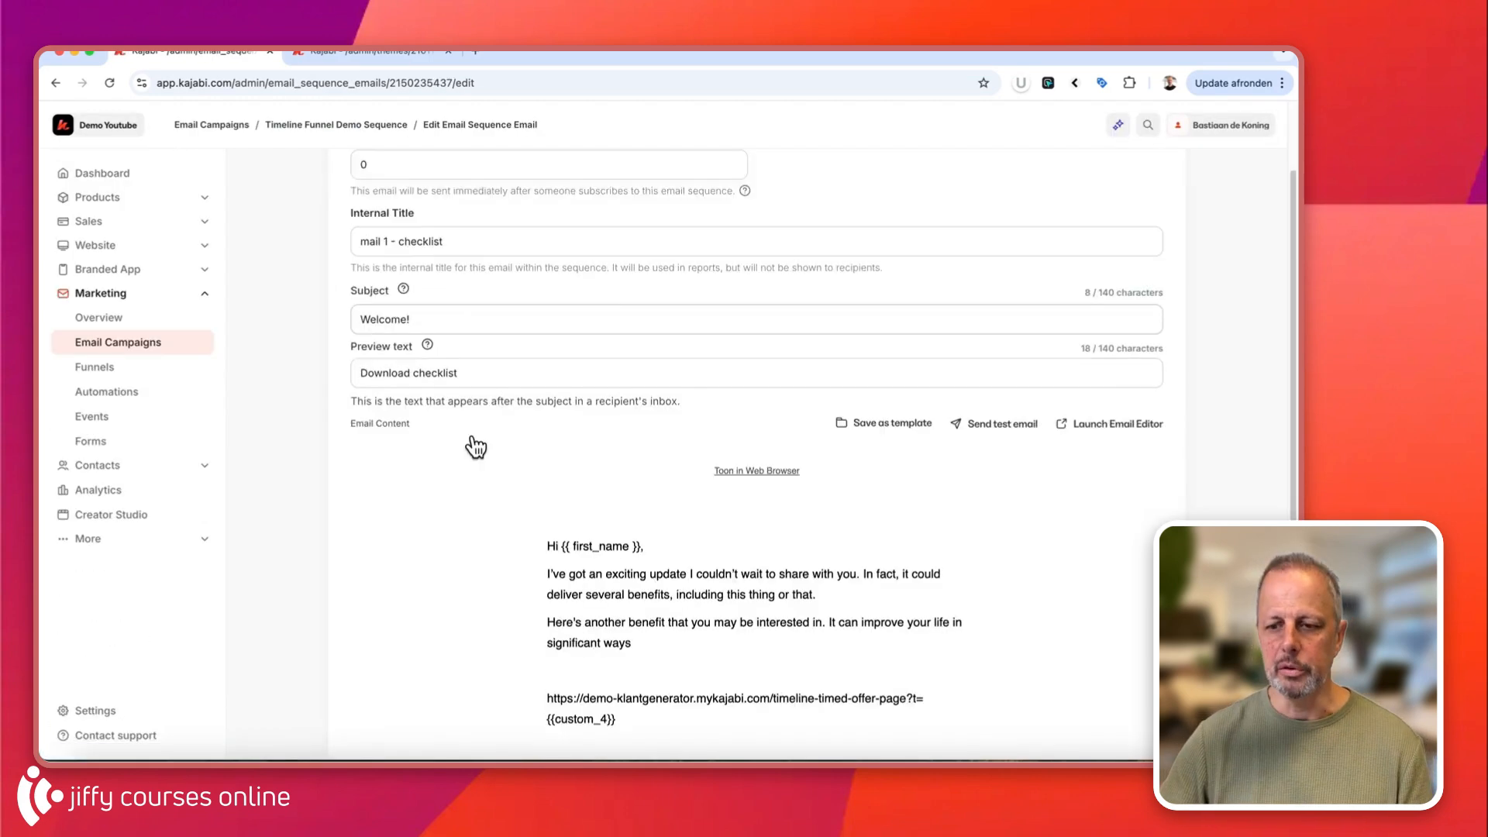
scroll(473, 442, down, 4)
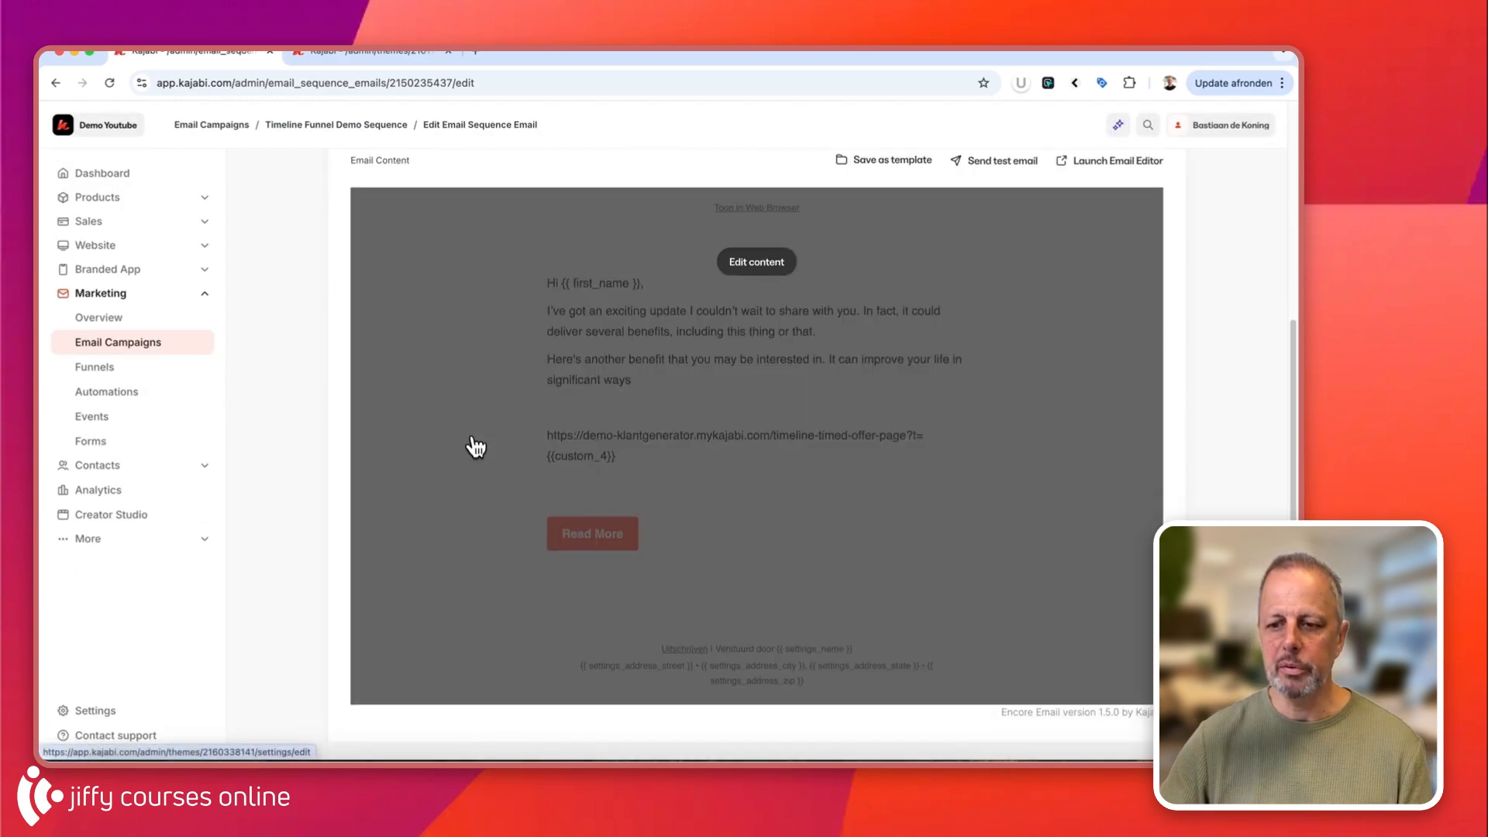
click(696, 372)
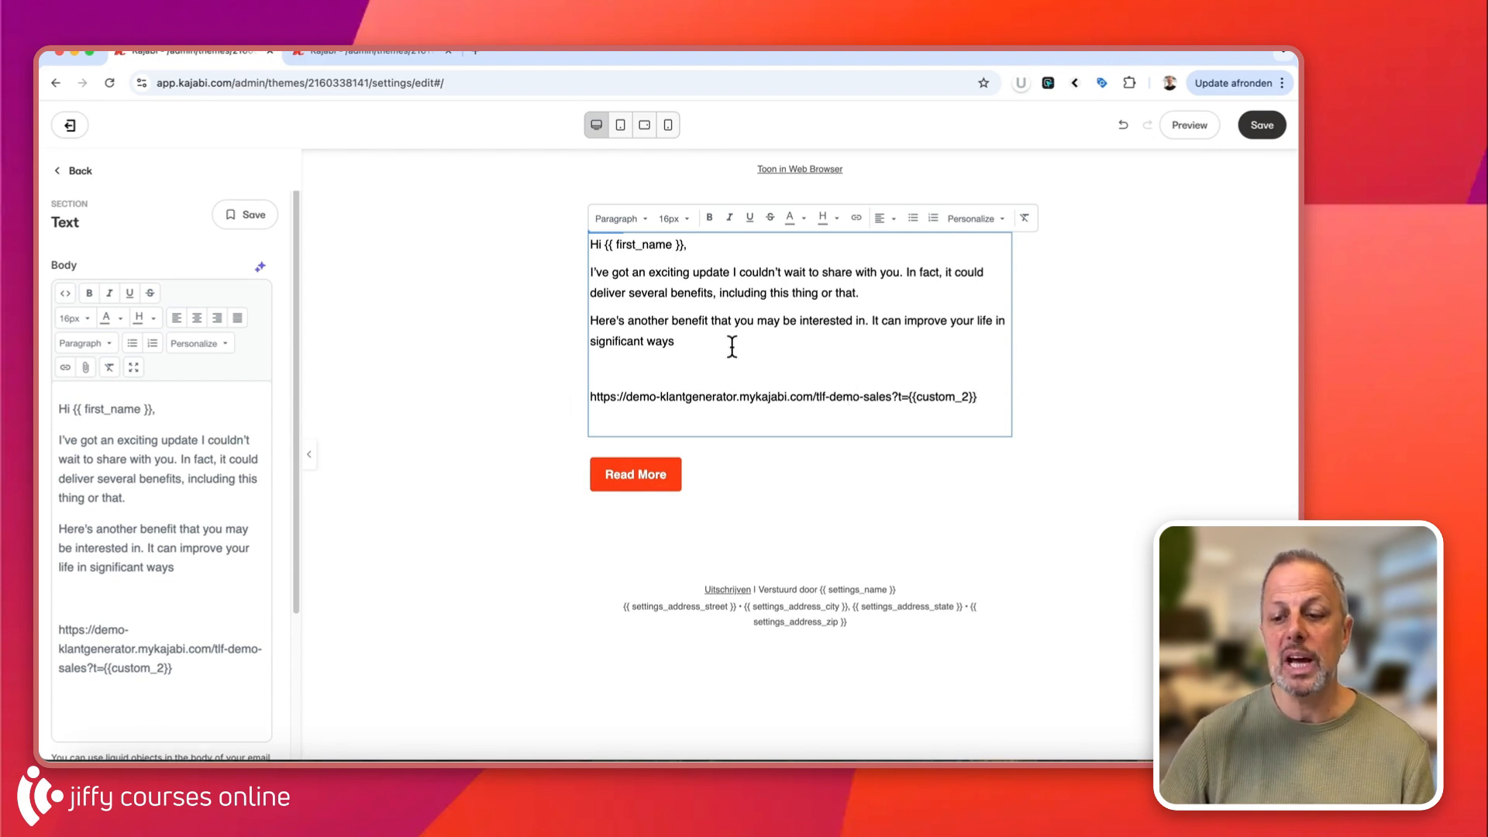
Remove the link from the email's body, set the Read More button's URL to the copied email link, and save
drag(647, 421, 571, 391)
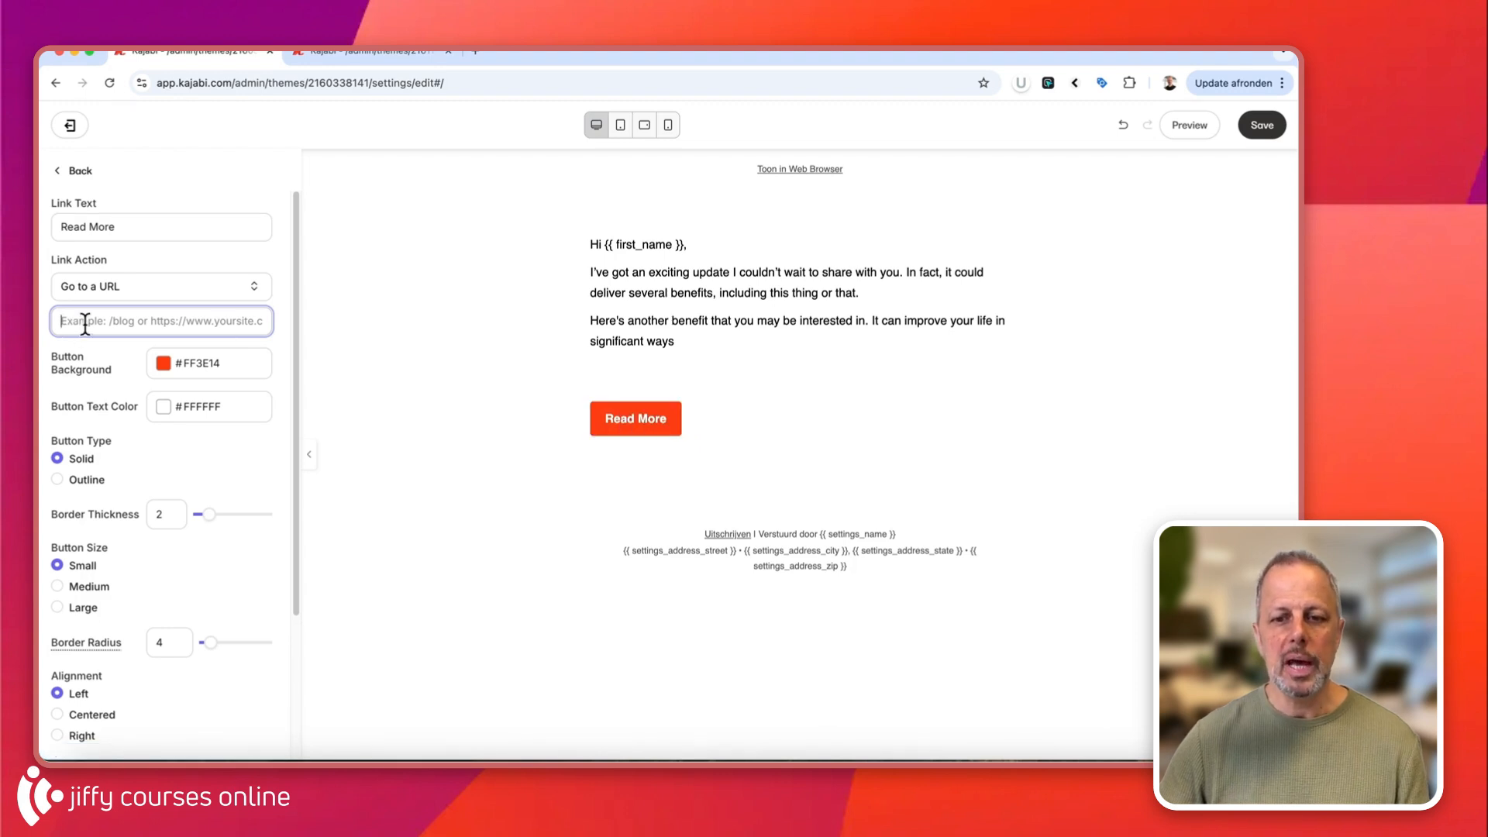
key(super+v)
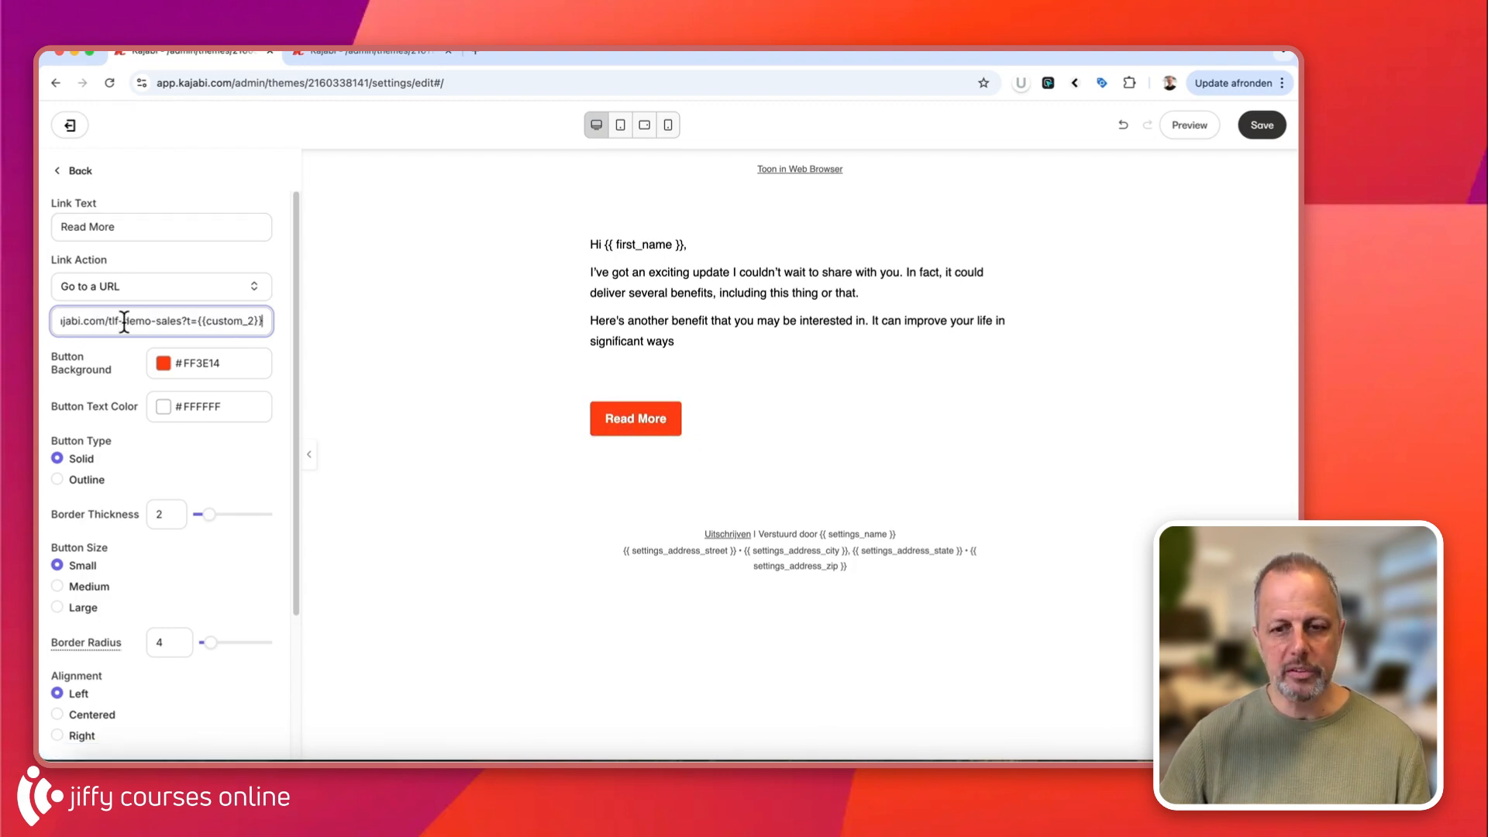
click(1260, 125)
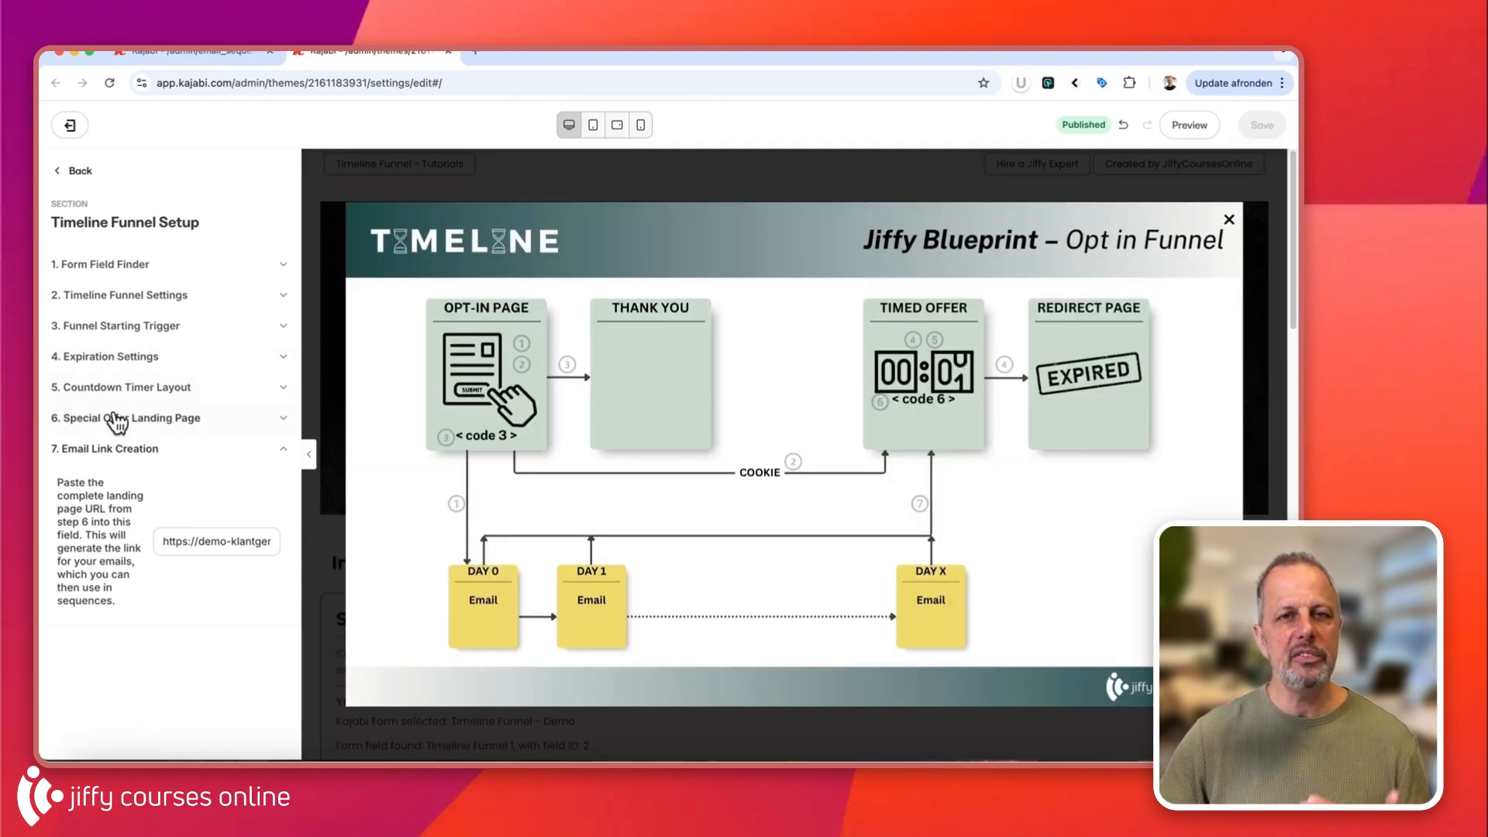
Set the Expiration Settings redirect landing page to TLF Demo - Thank you page expired, then save the timeline-funnel page
click(120, 357)
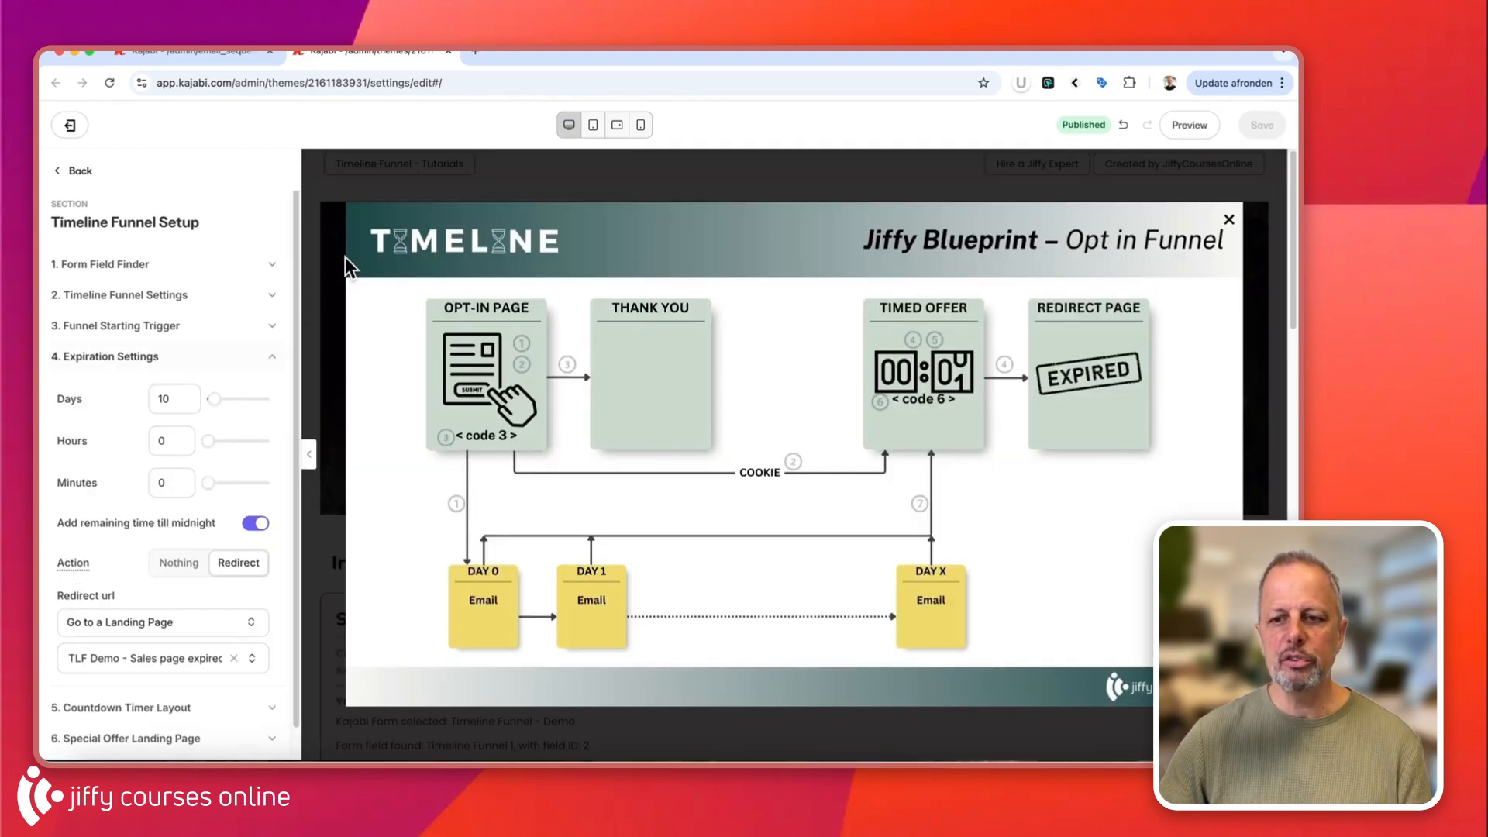
click(426, 183)
scroll(100, 418, down, 1)
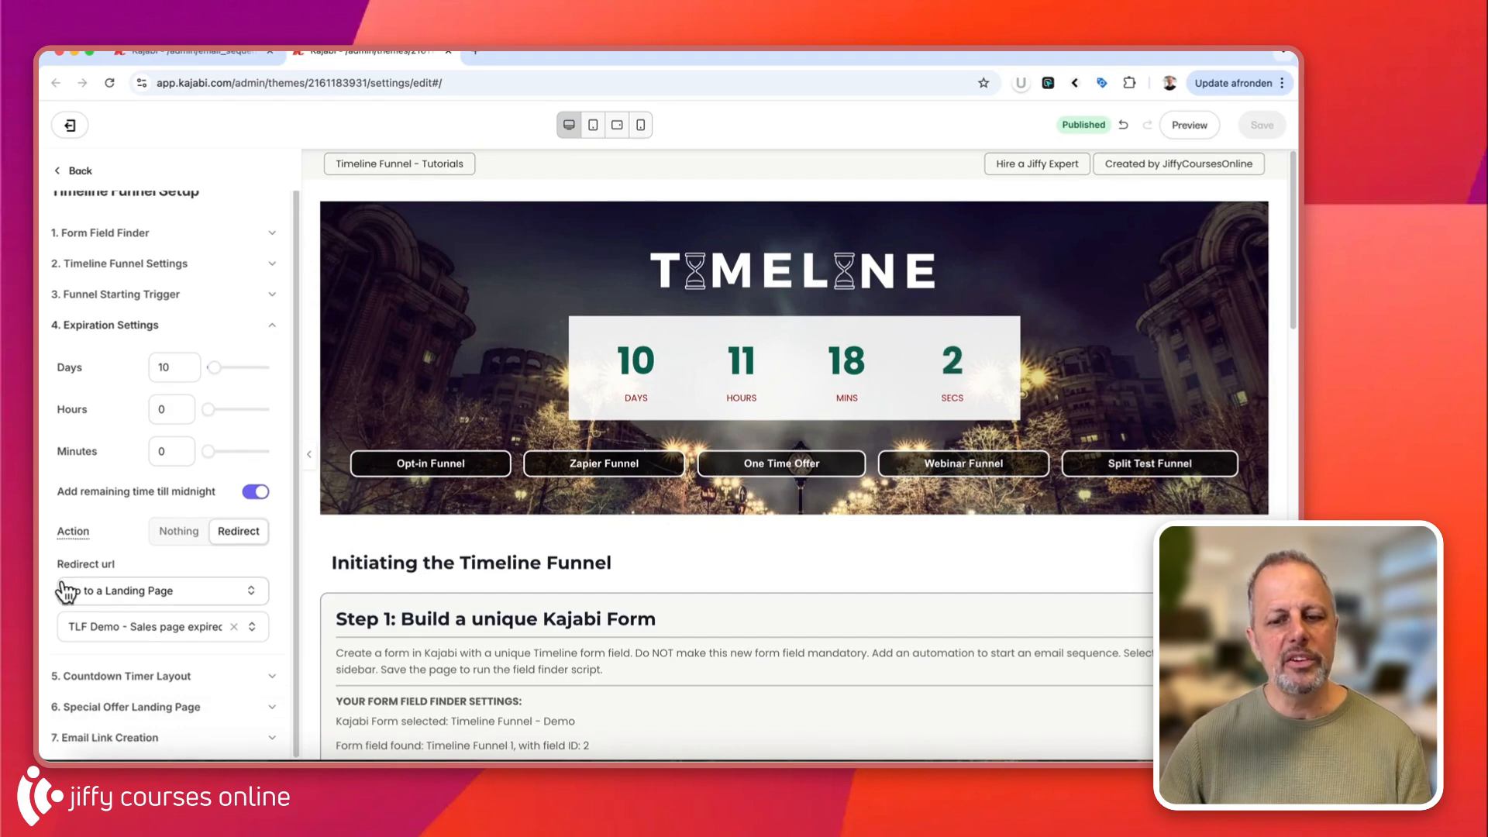
click(109, 626)
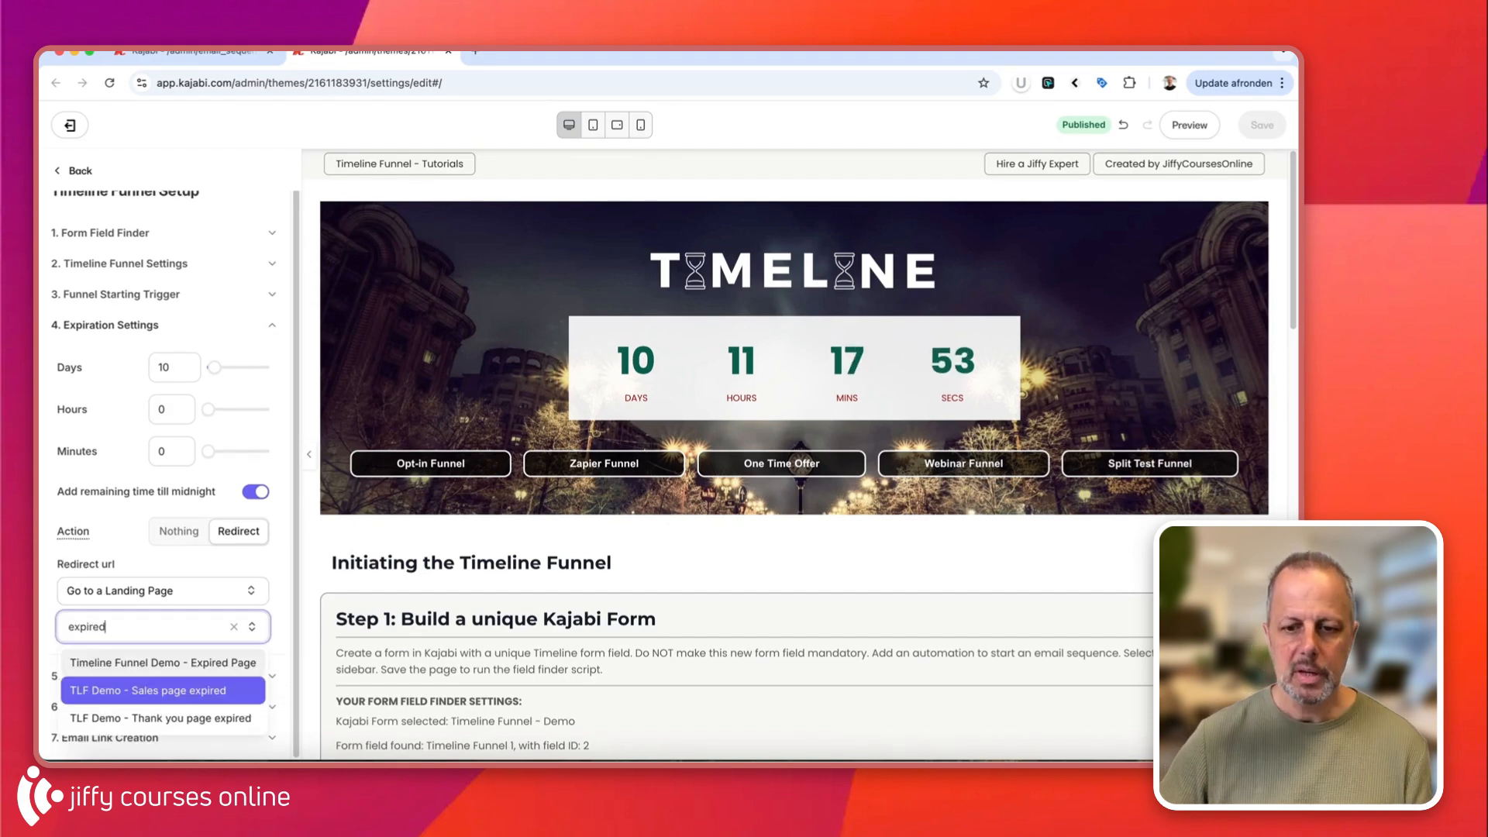
click(169, 716)
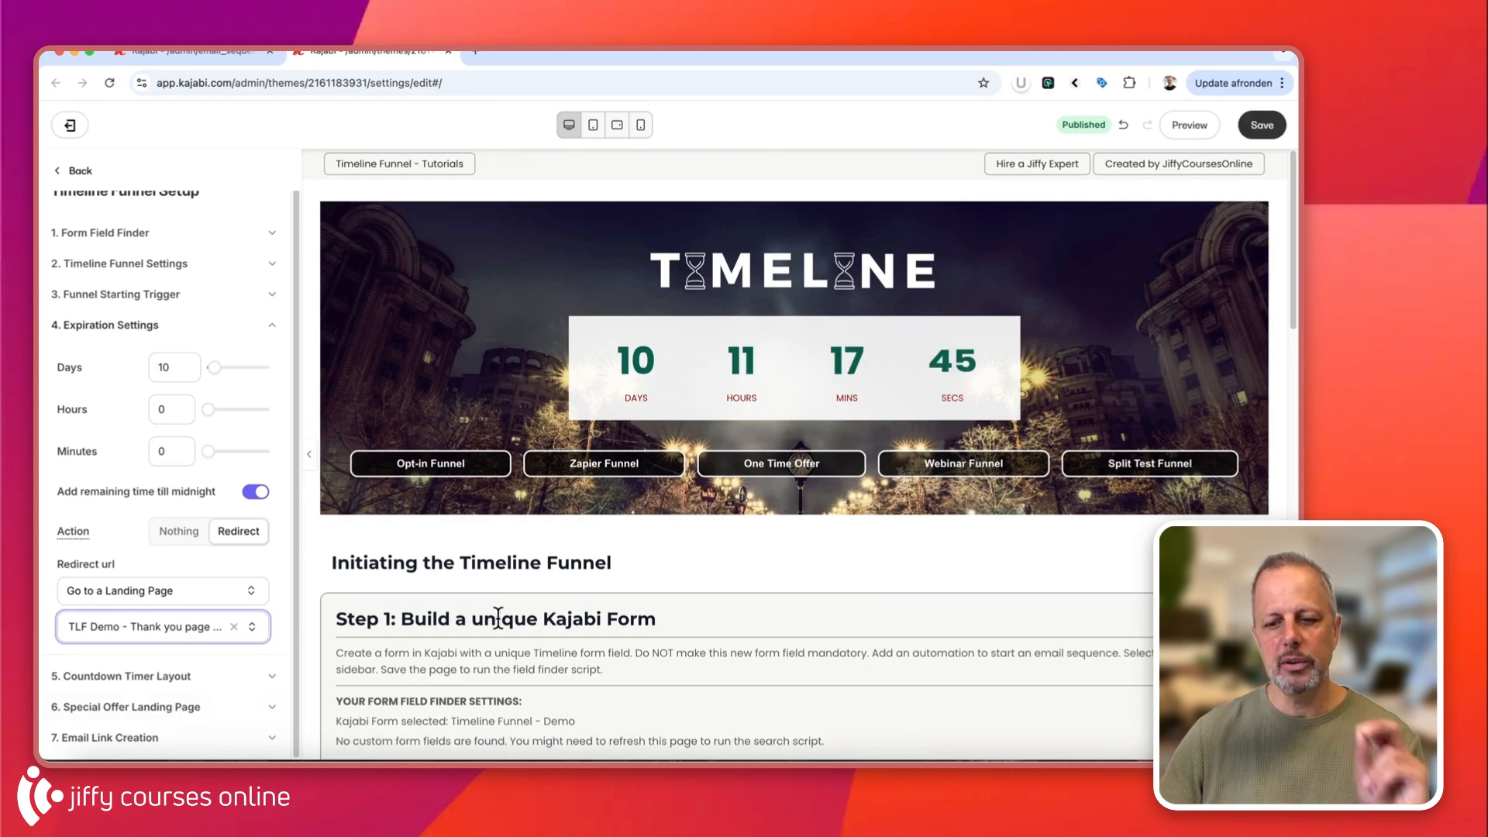
scroll(500, 612, down, 6)
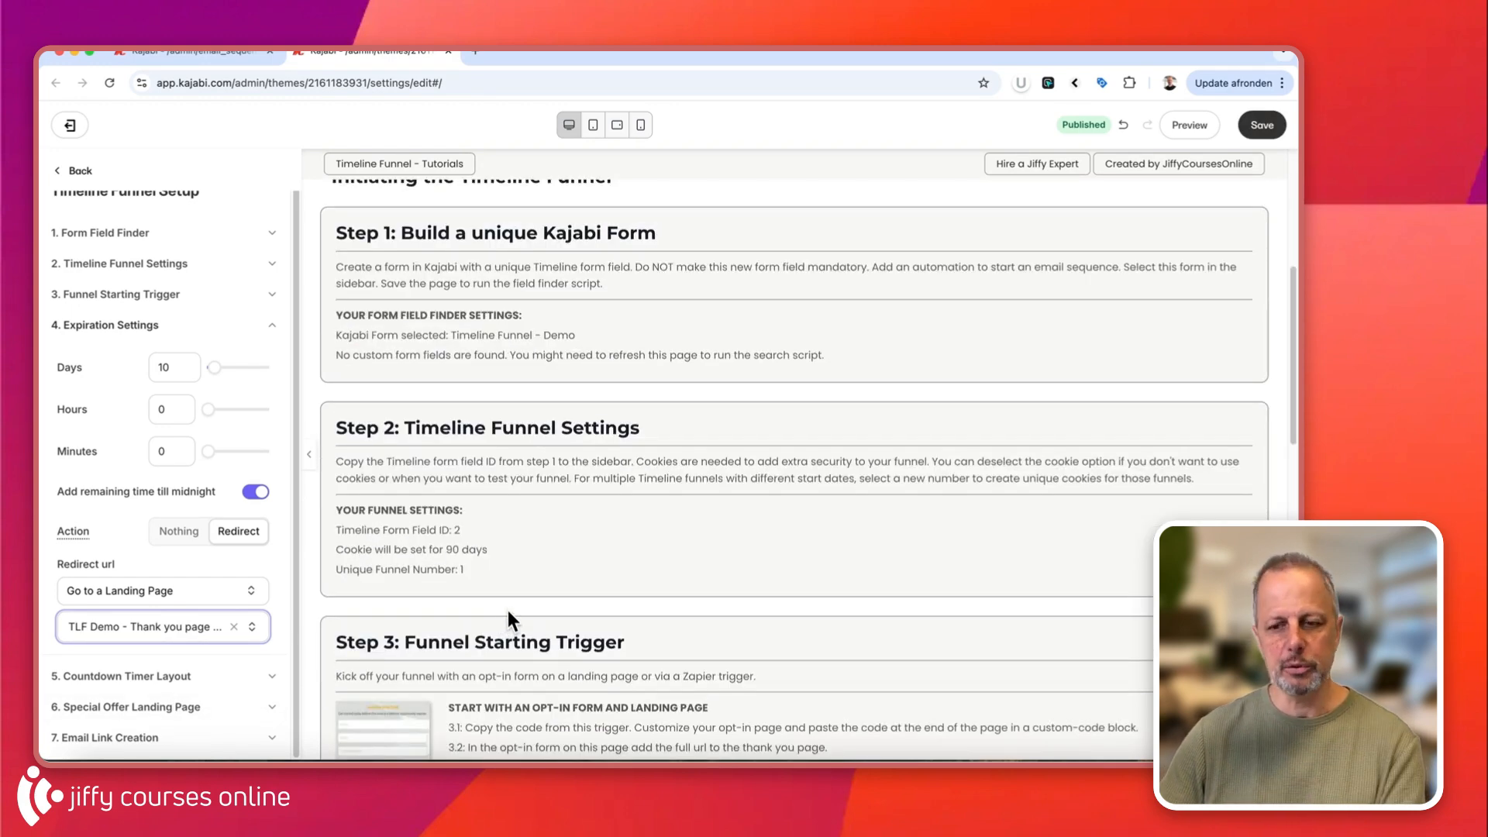
scroll(504, 606, down, 1)
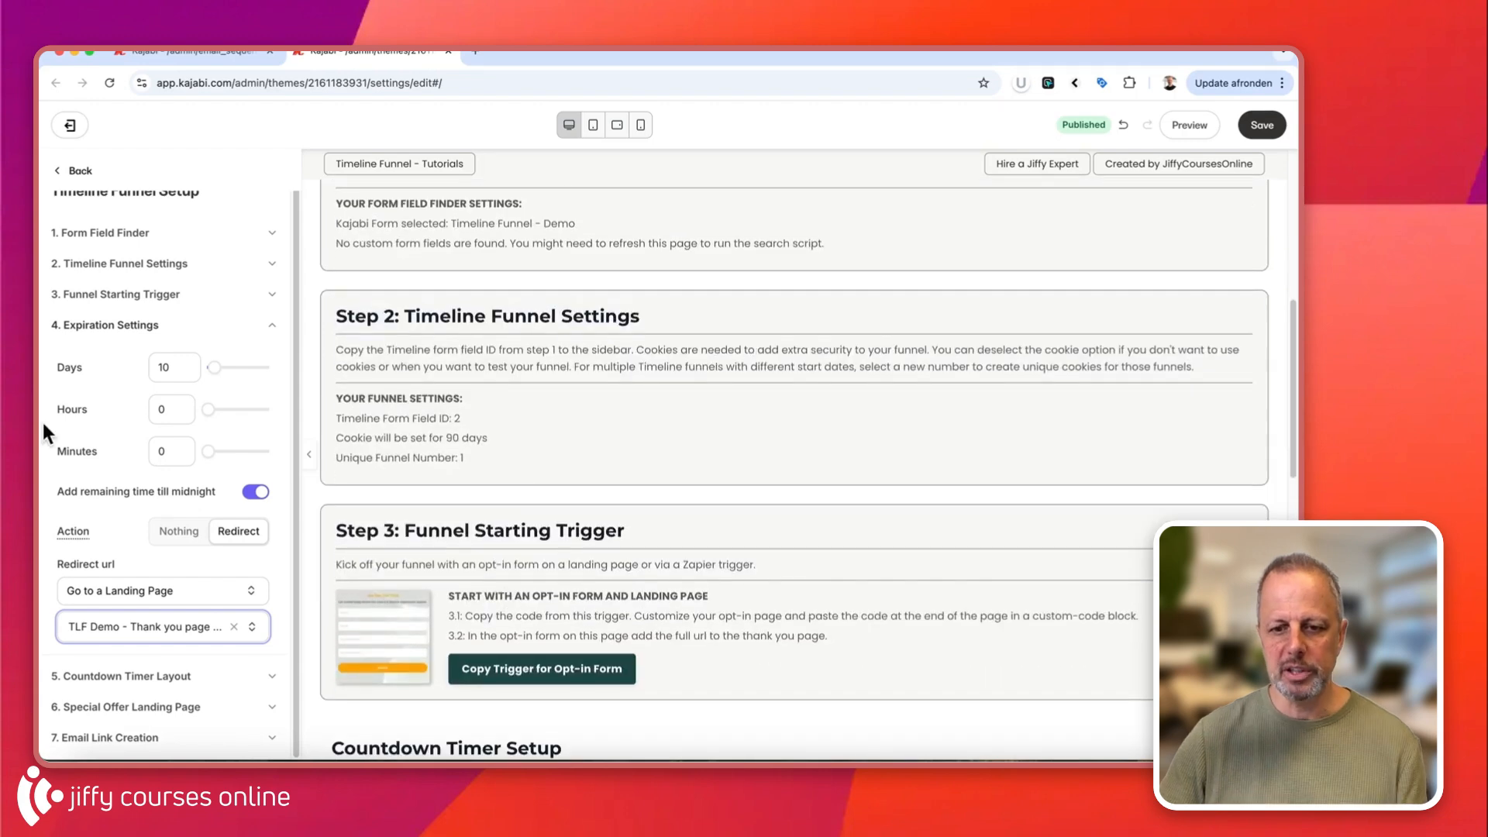
click(1261, 125)
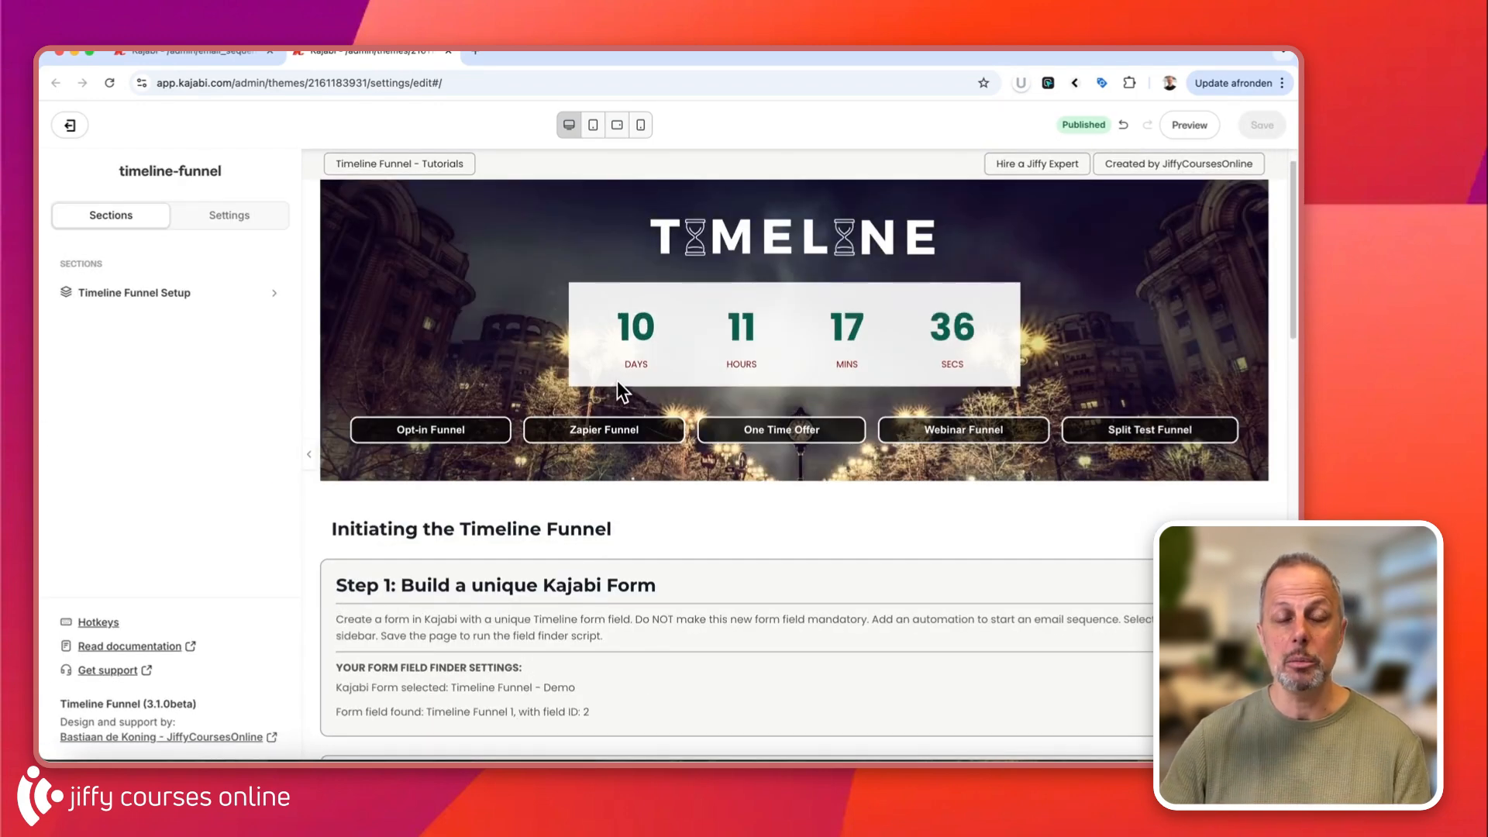
Open the Special Offer Landing Page settings in Timeline Funnel Setup and review the Step 4 and Step 6 configuration
scroll(614, 496, down, 10)
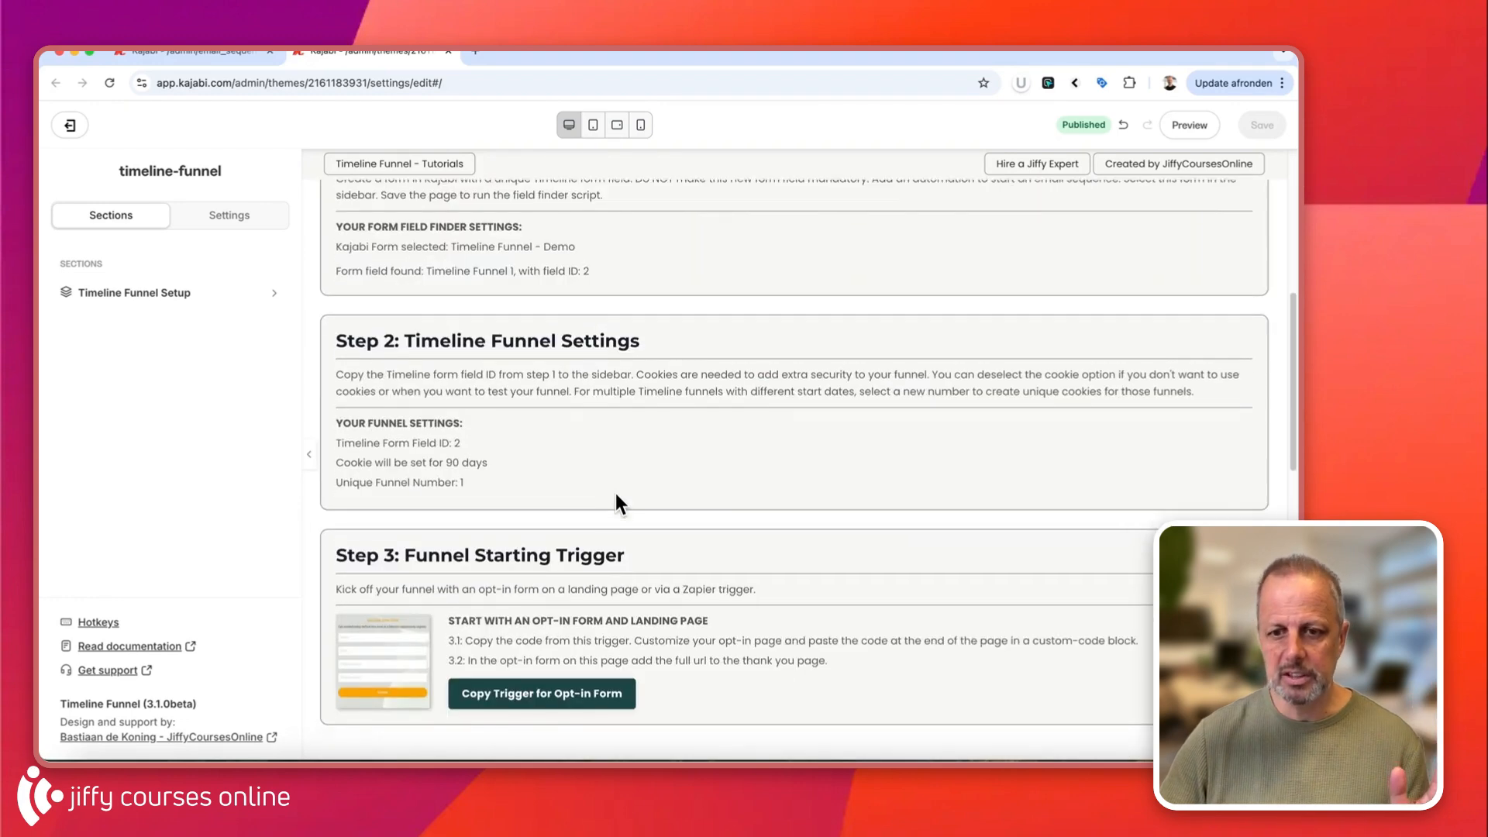
click(127, 294)
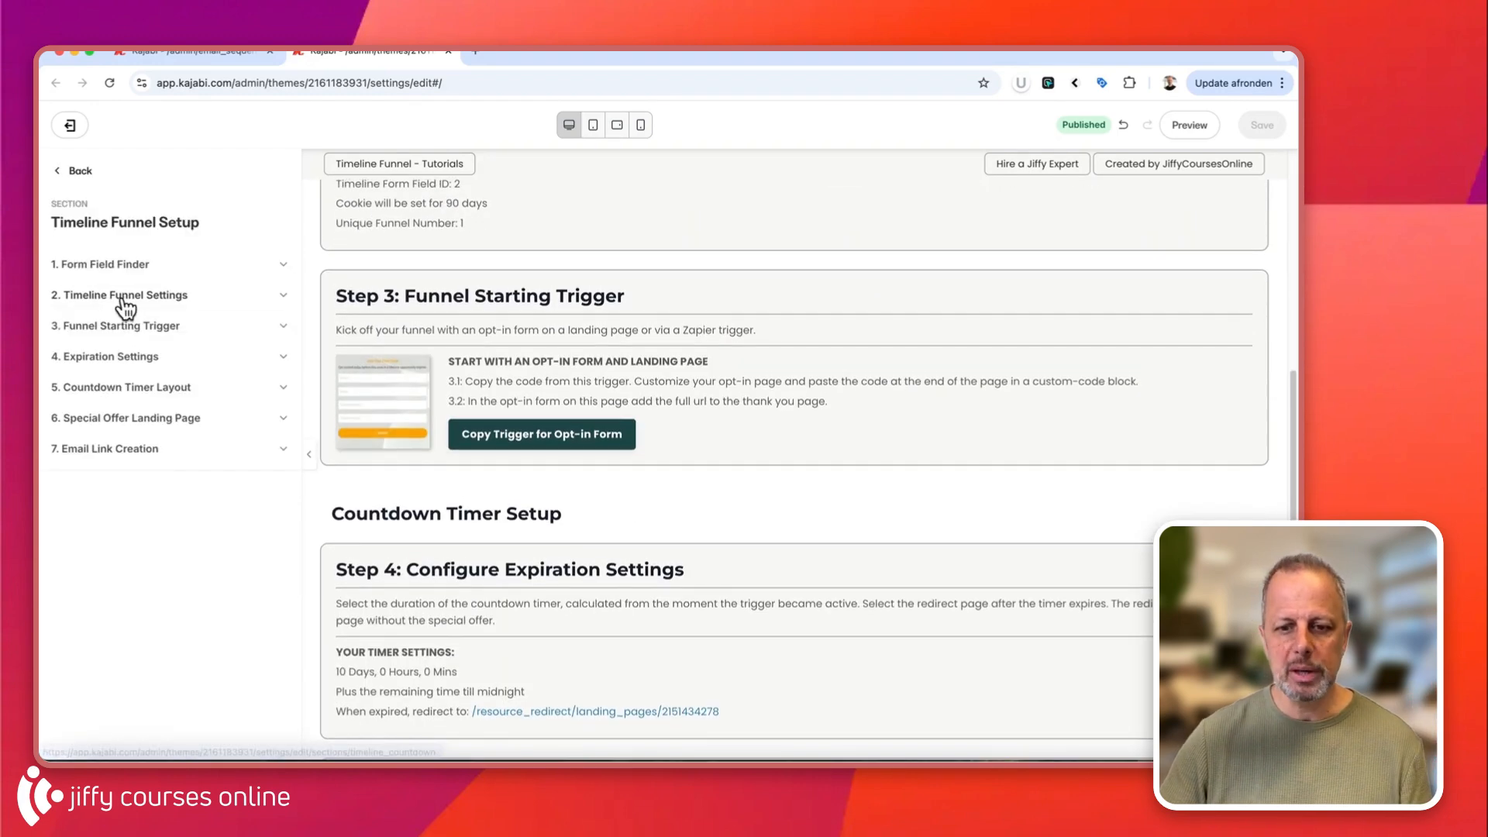
click(115, 416)
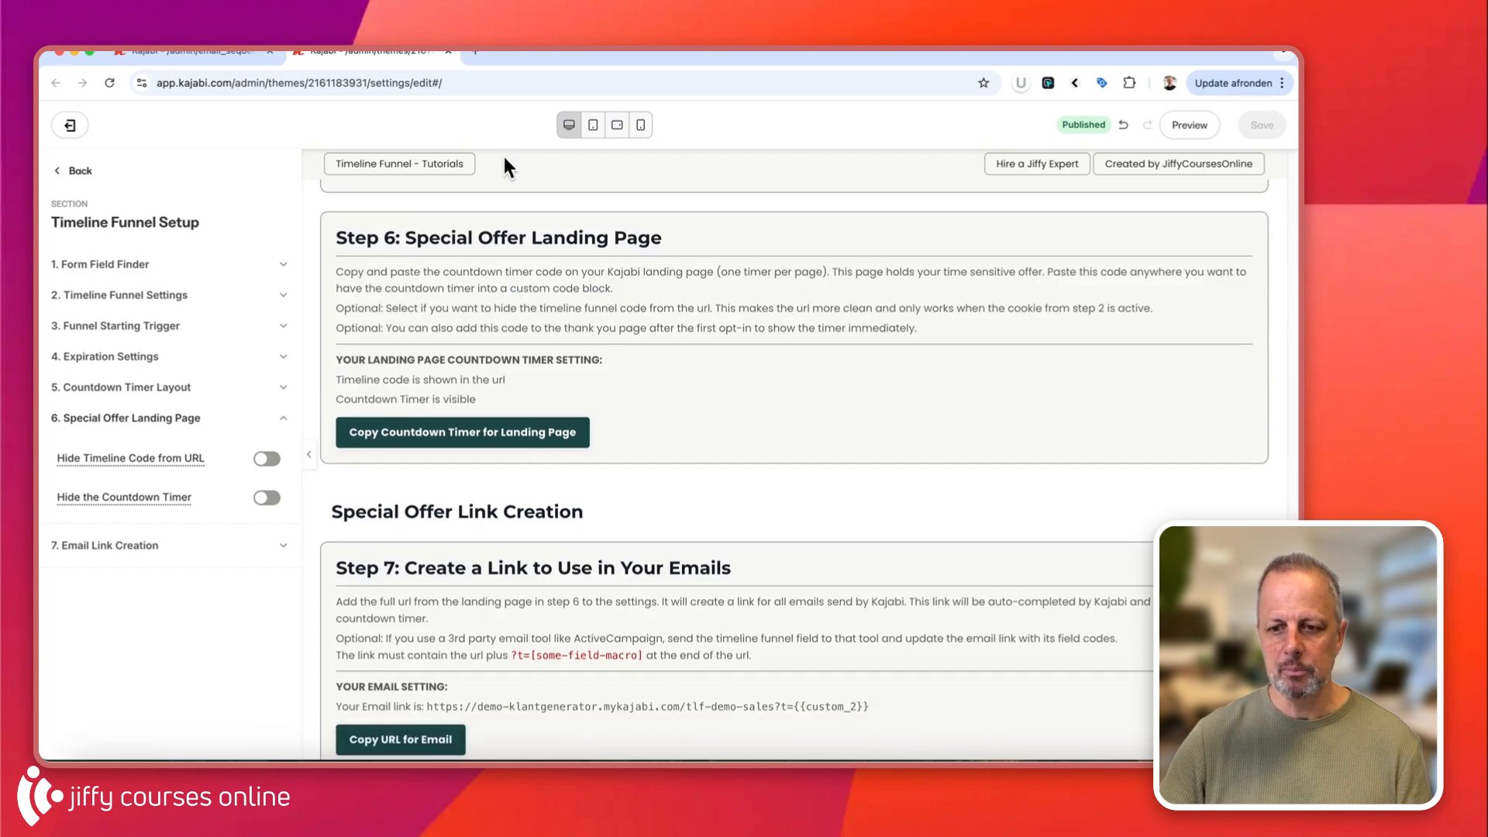
scroll(639, 370, up, 5)
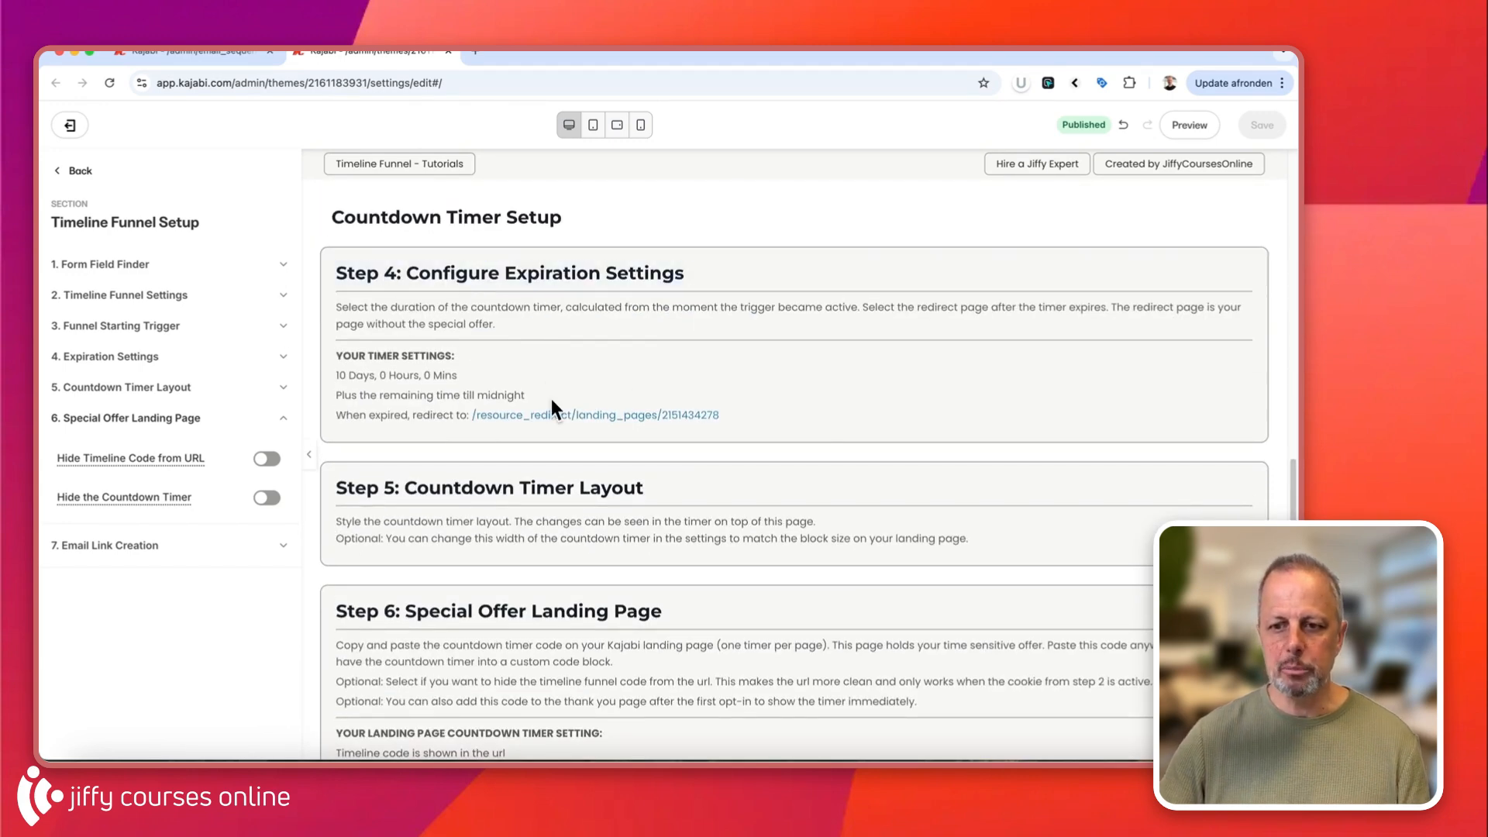
Copy the countdown timer code for the landing page from Step 6: Special Offer Landing Page
scroll(549, 395, down, 4)
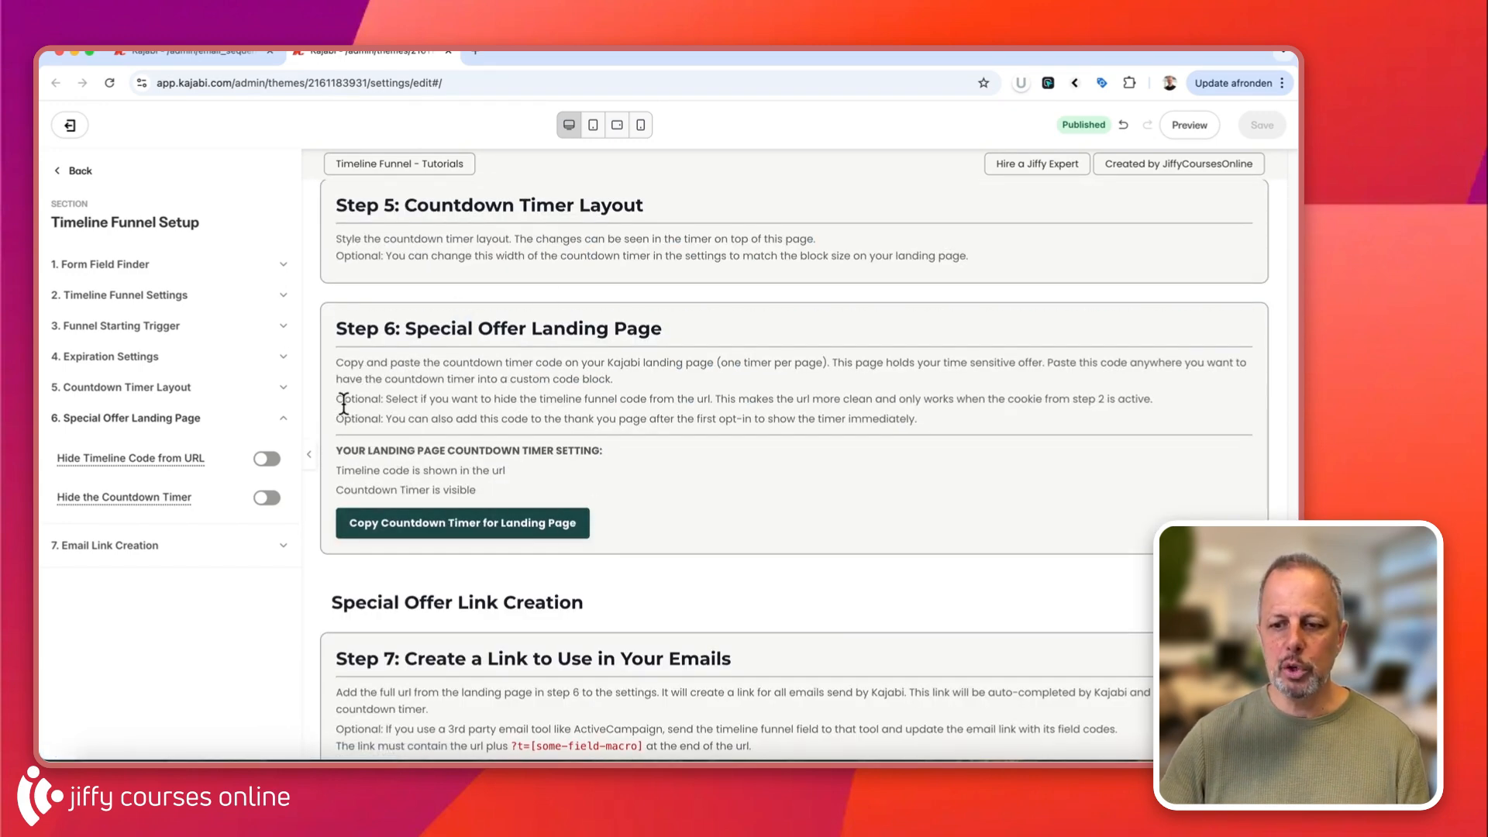
click(489, 526)
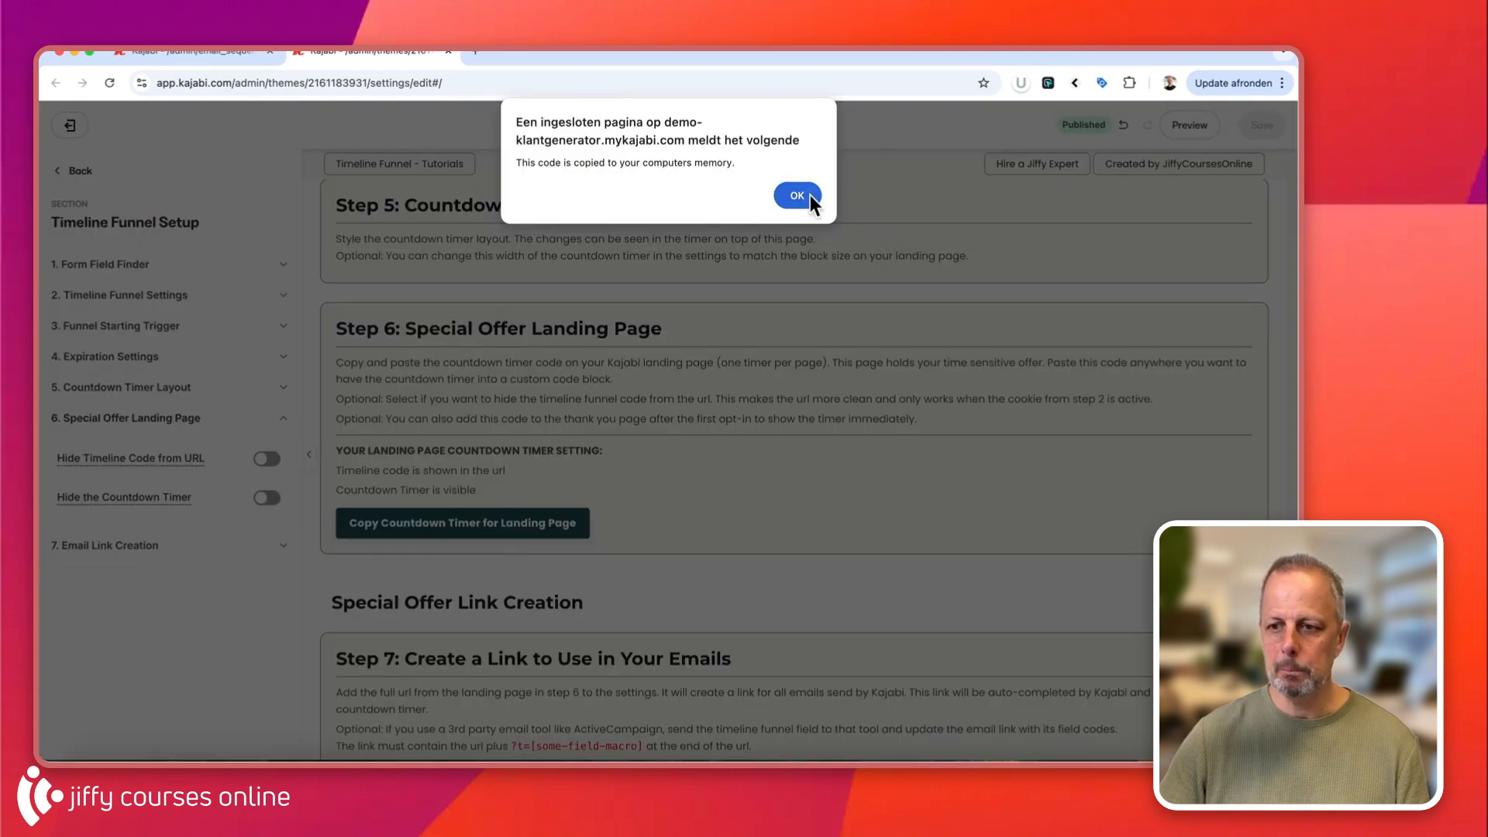
click(791, 200)
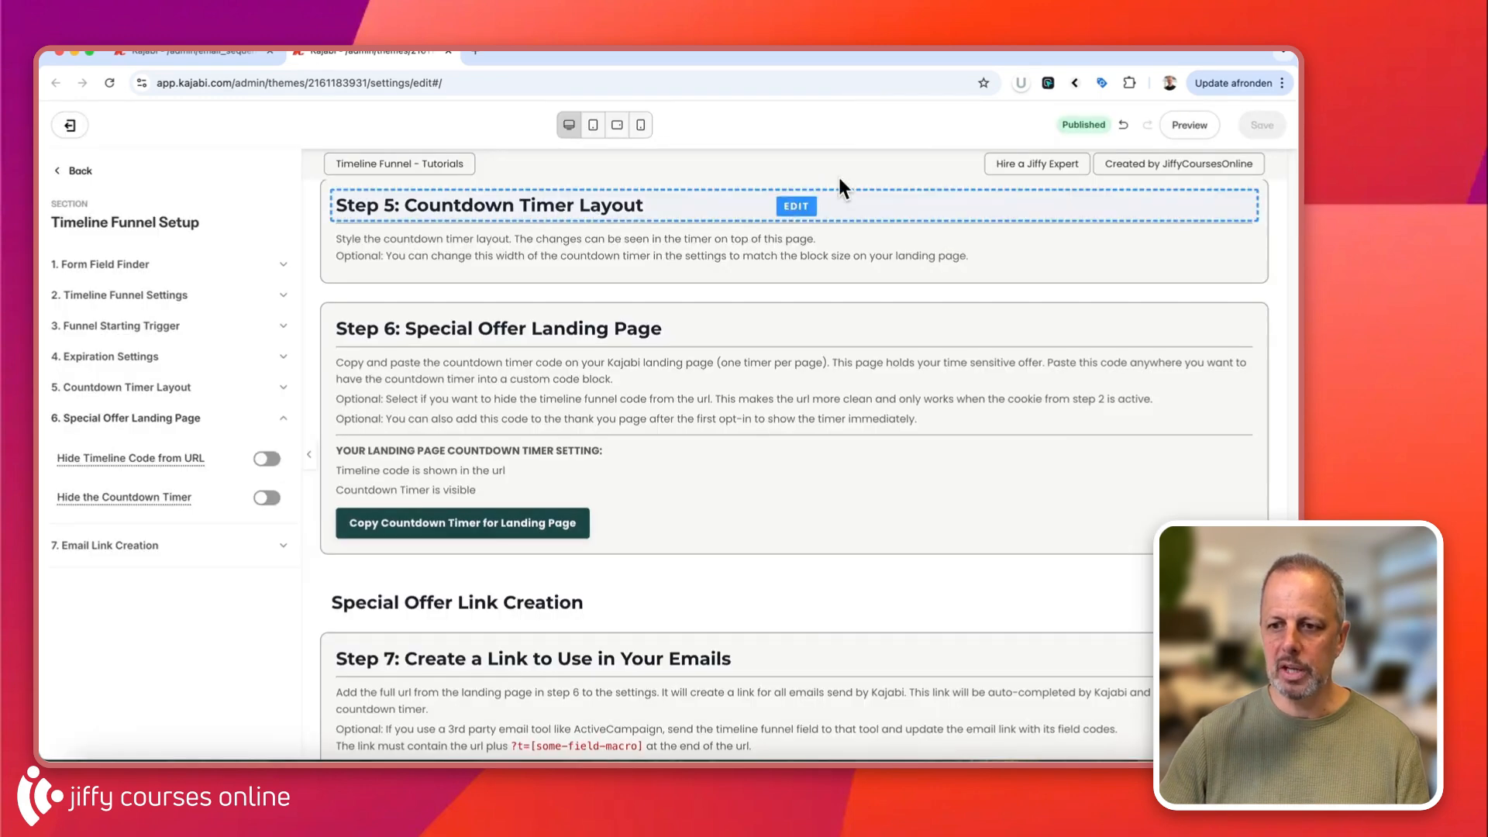
From the landing pages list, open TLF Demo - Thank you page and TLF Demo - Thank you page expired for editing in separate tabs
click(203, 58)
click(92, 313)
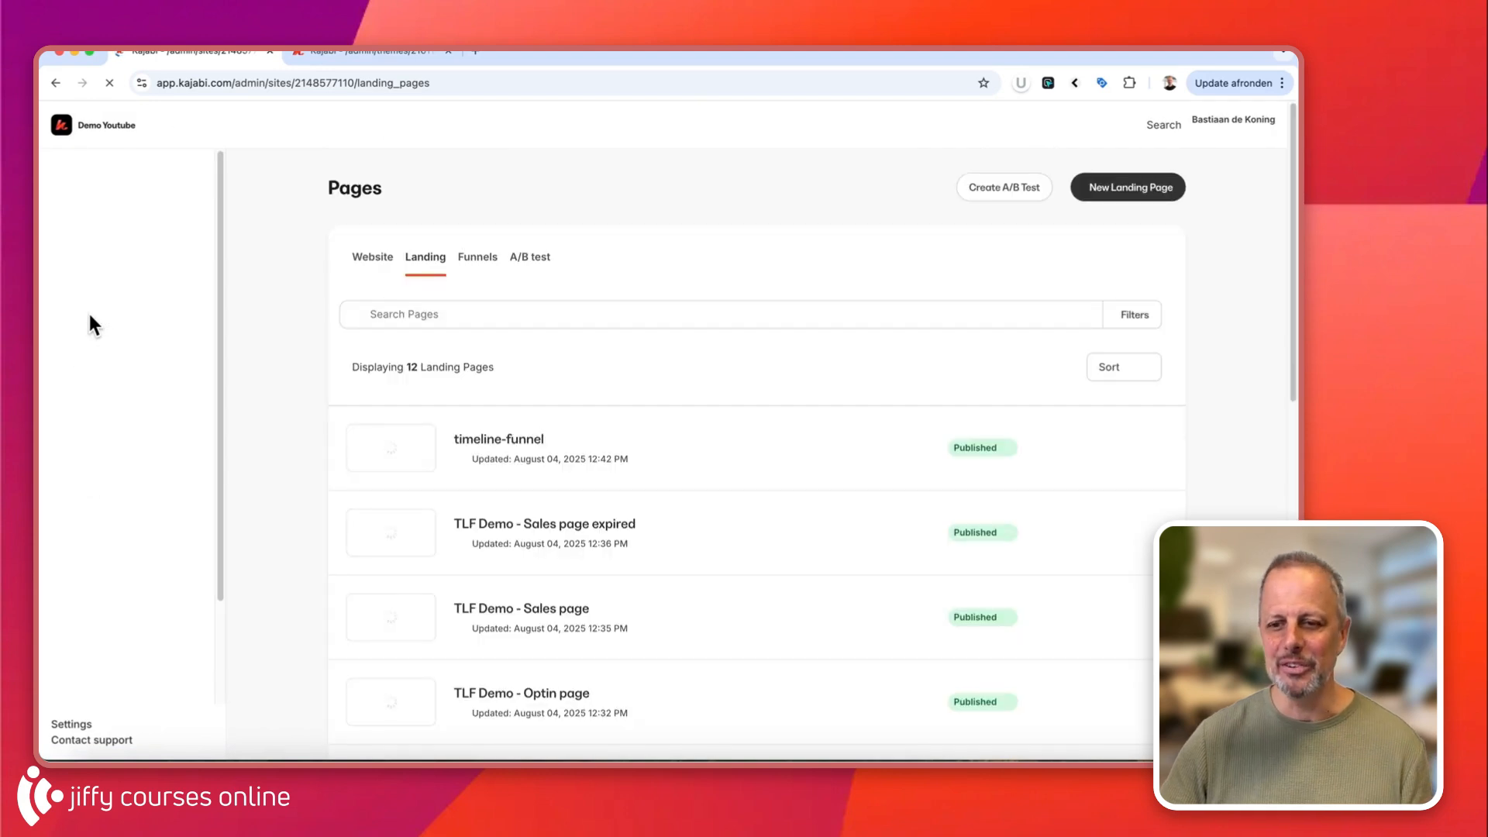
scroll(267, 326, down, 5)
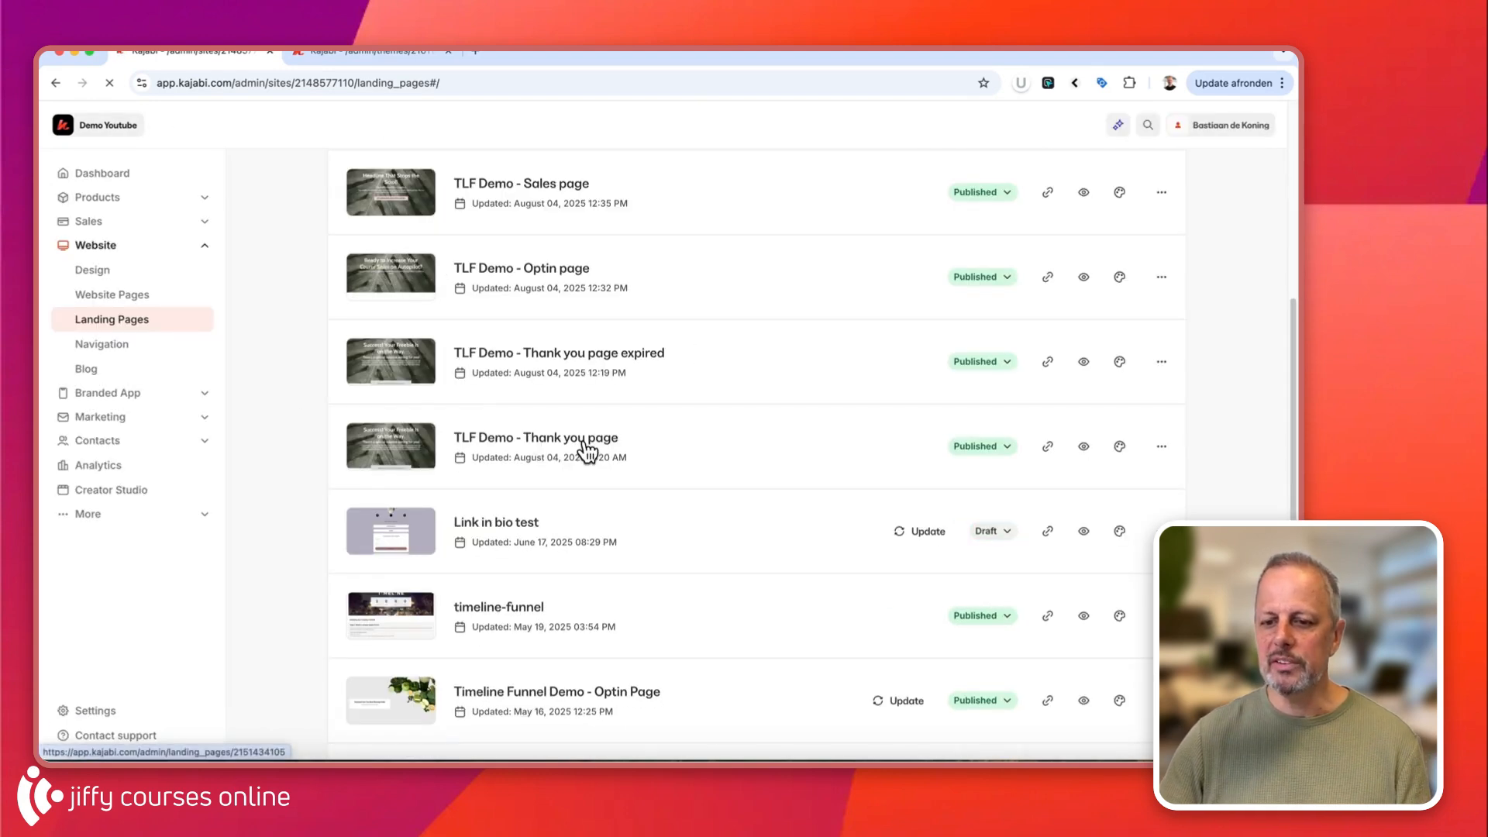
super+click(620, 361)
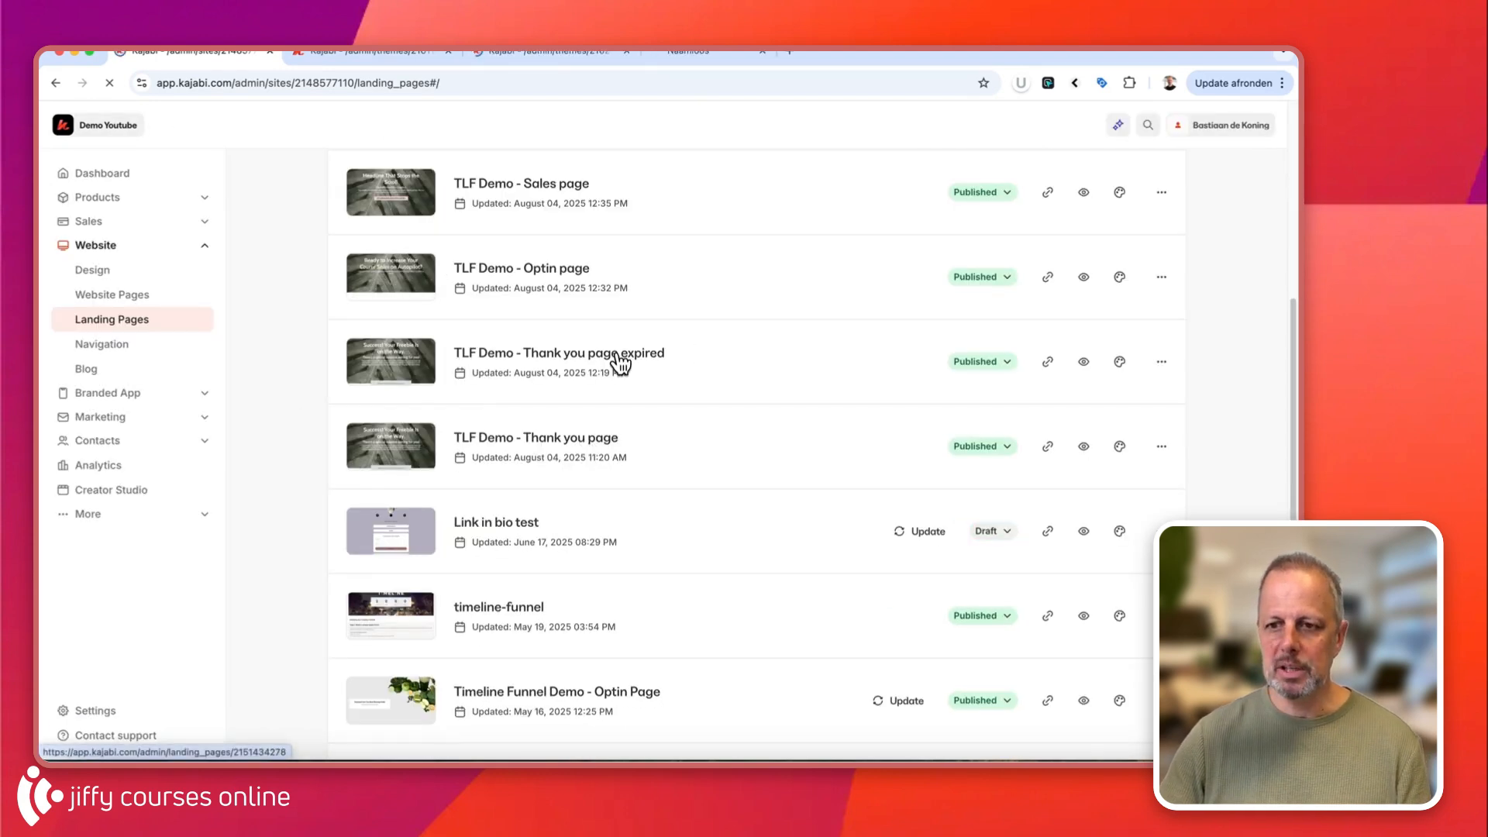
click(527, 55)
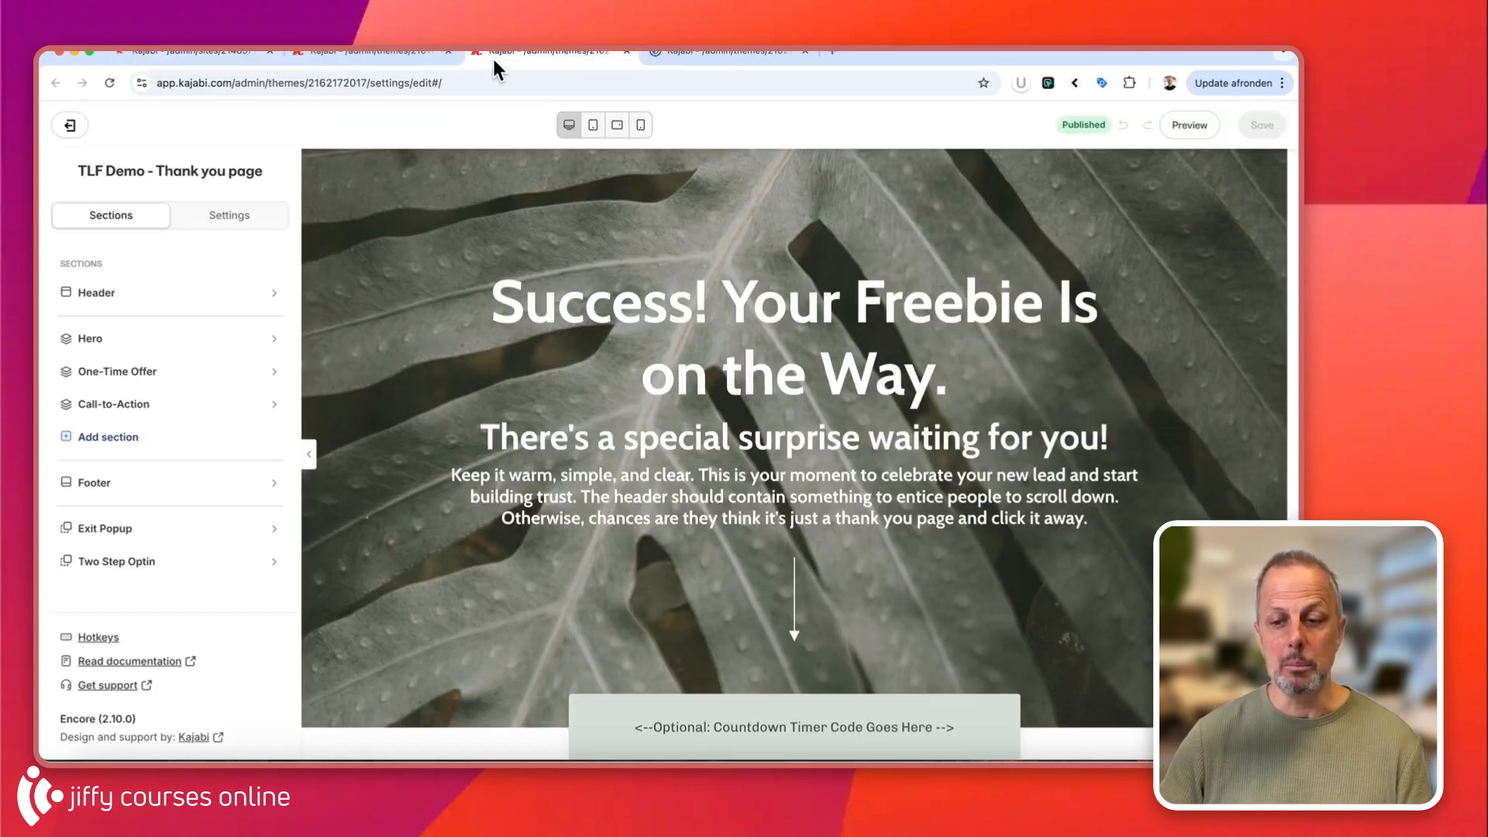
Replace the placeholder in the custom code block of TLF Demo - Thank you page with the copied countdown timer code and check the page
scroll(425, 348, down, 5)
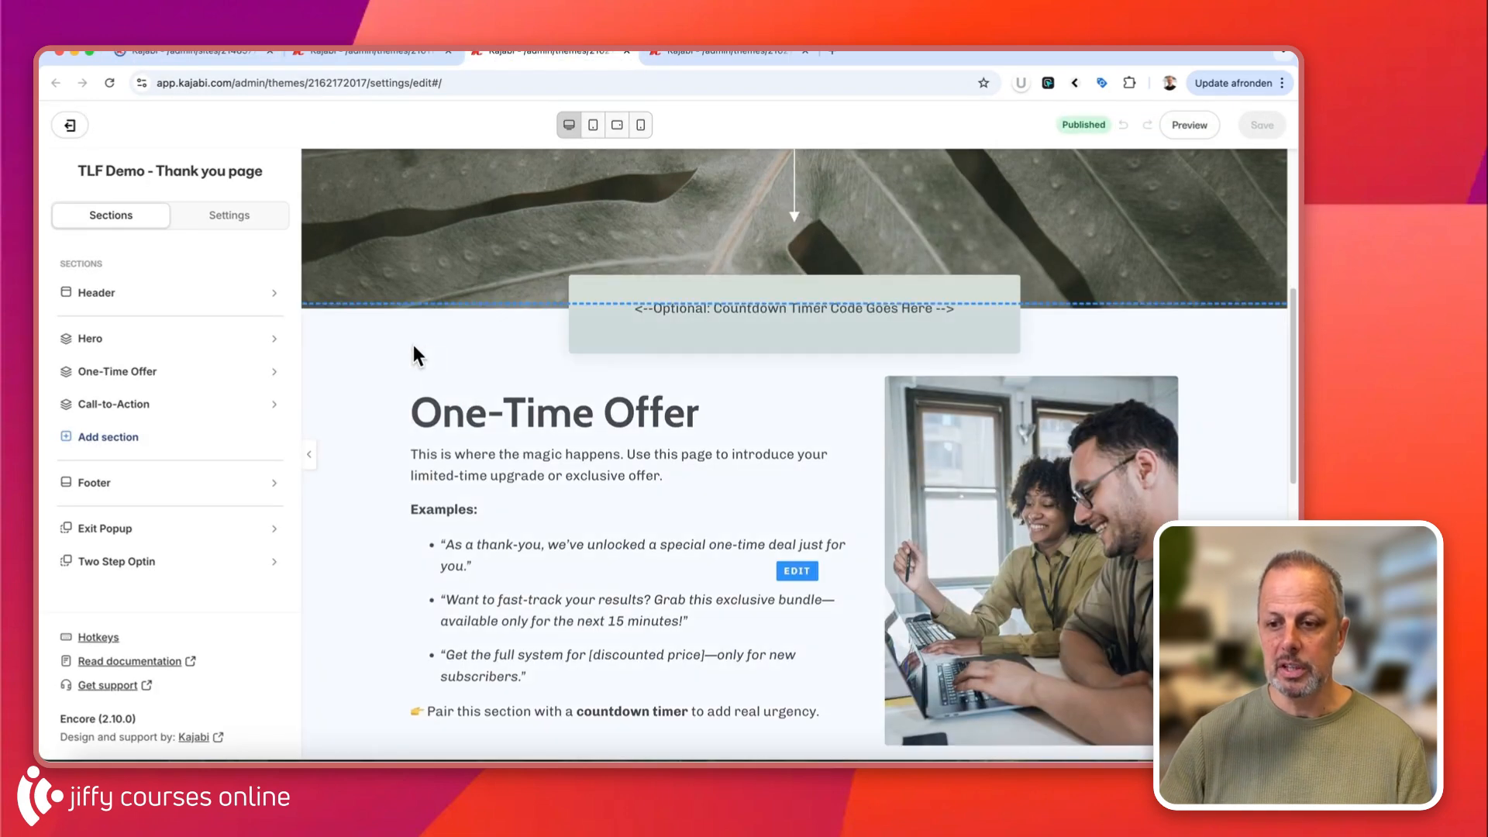
click(627, 291)
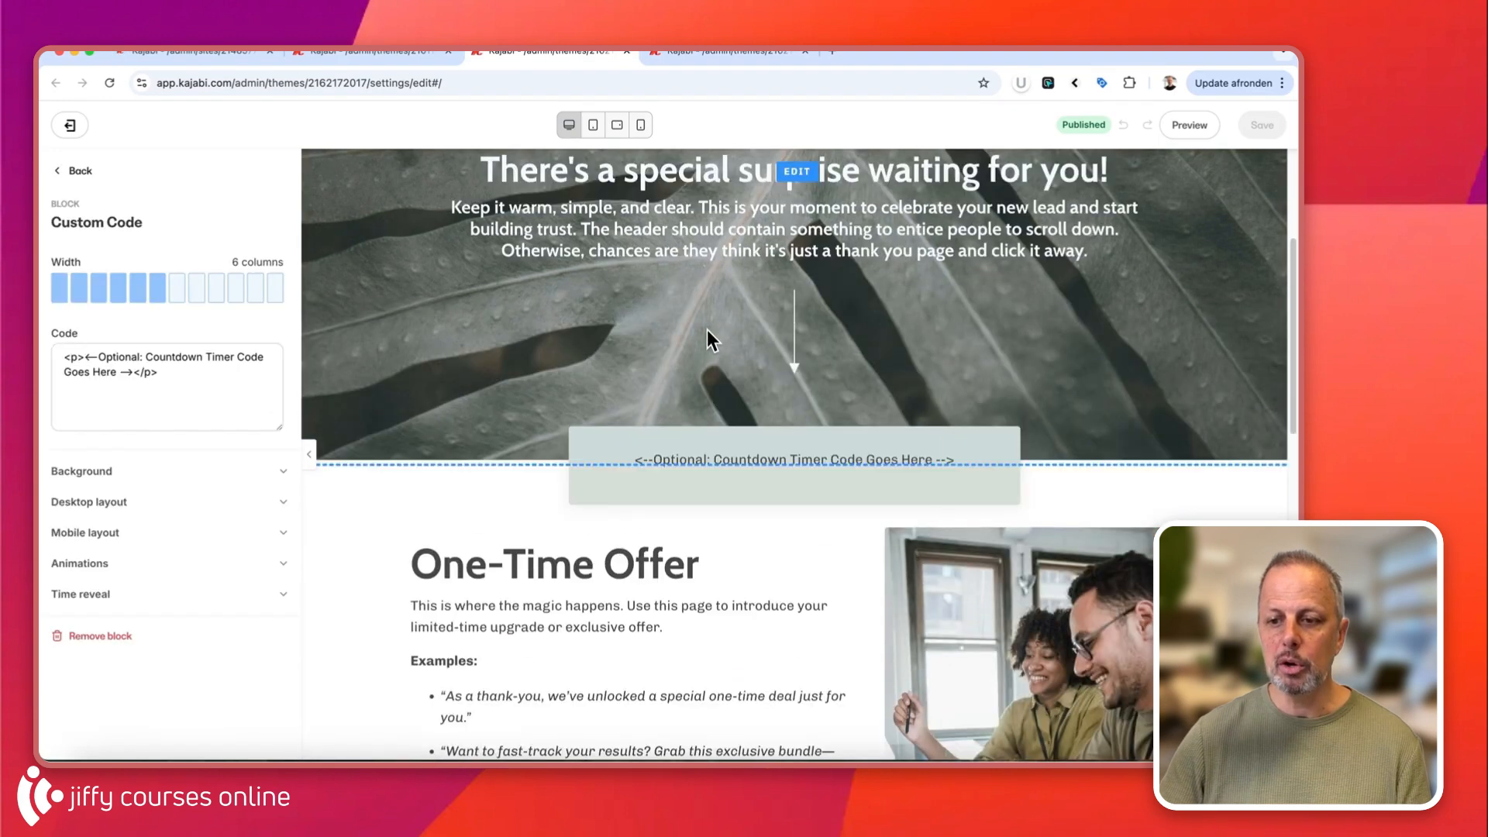
click(149, 359)
key(super+a)
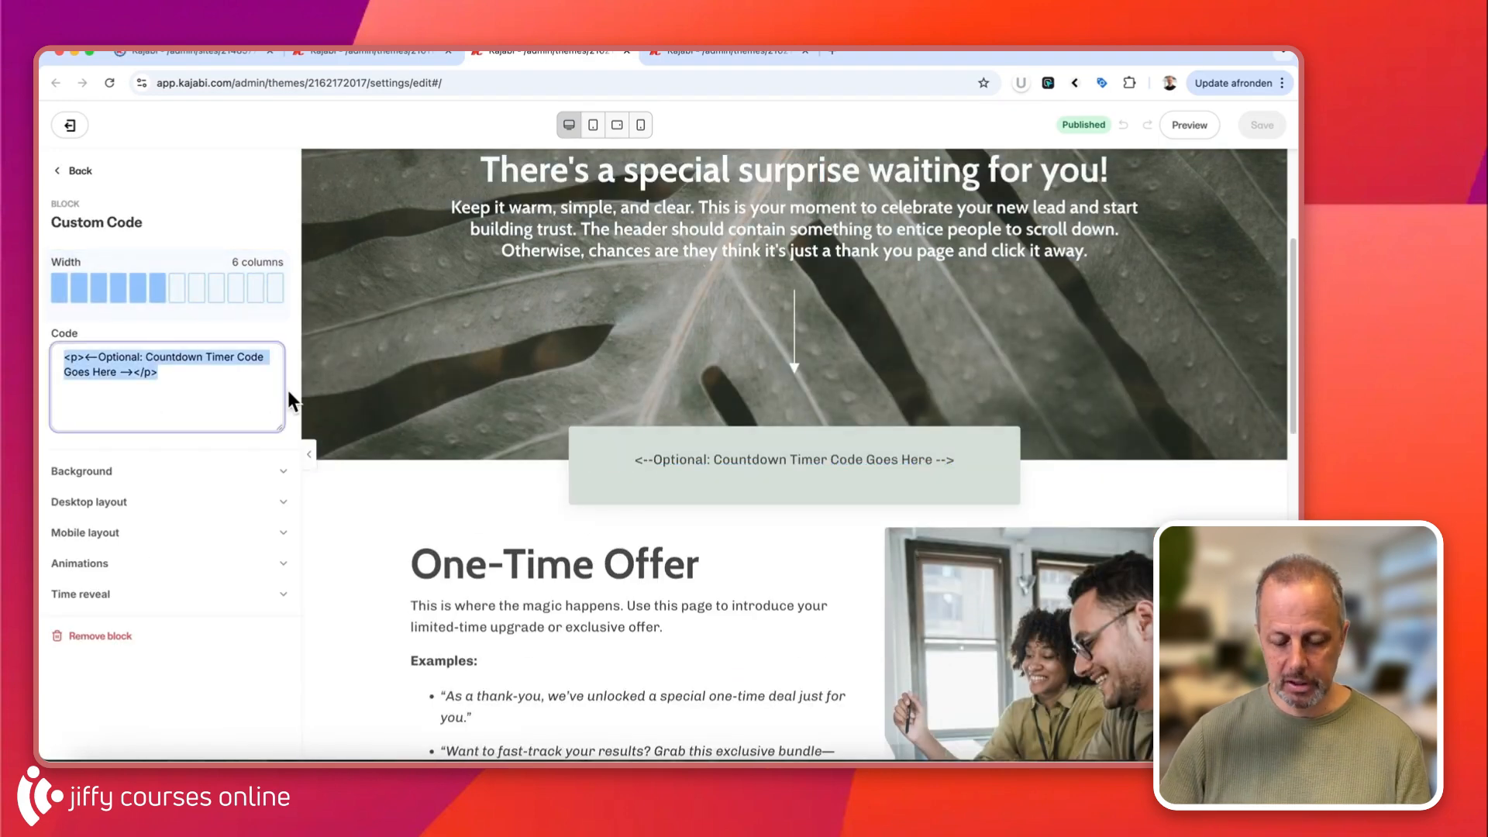
key(super+v)
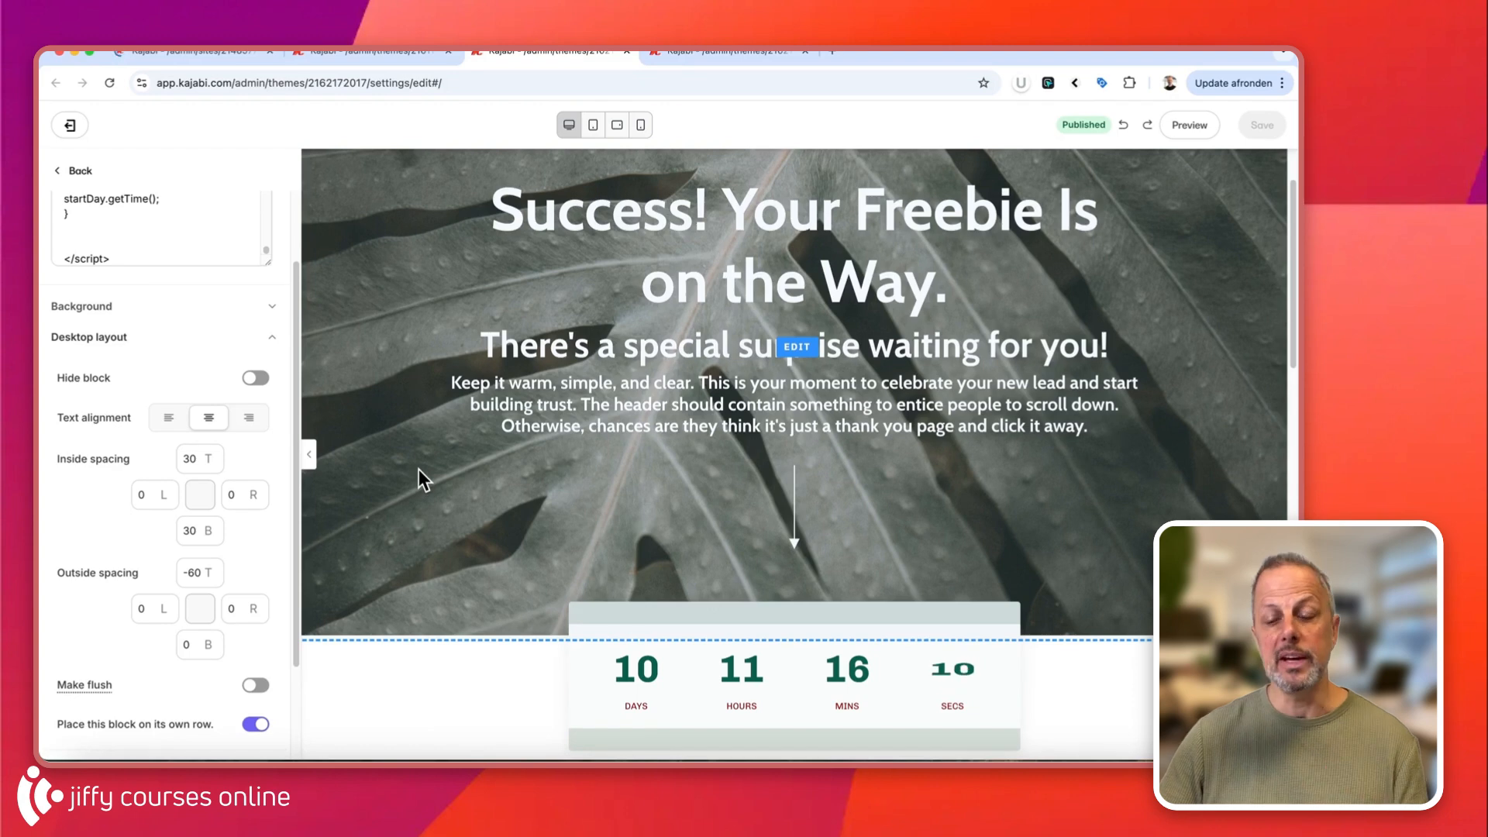
scroll(418, 468, down, 5)
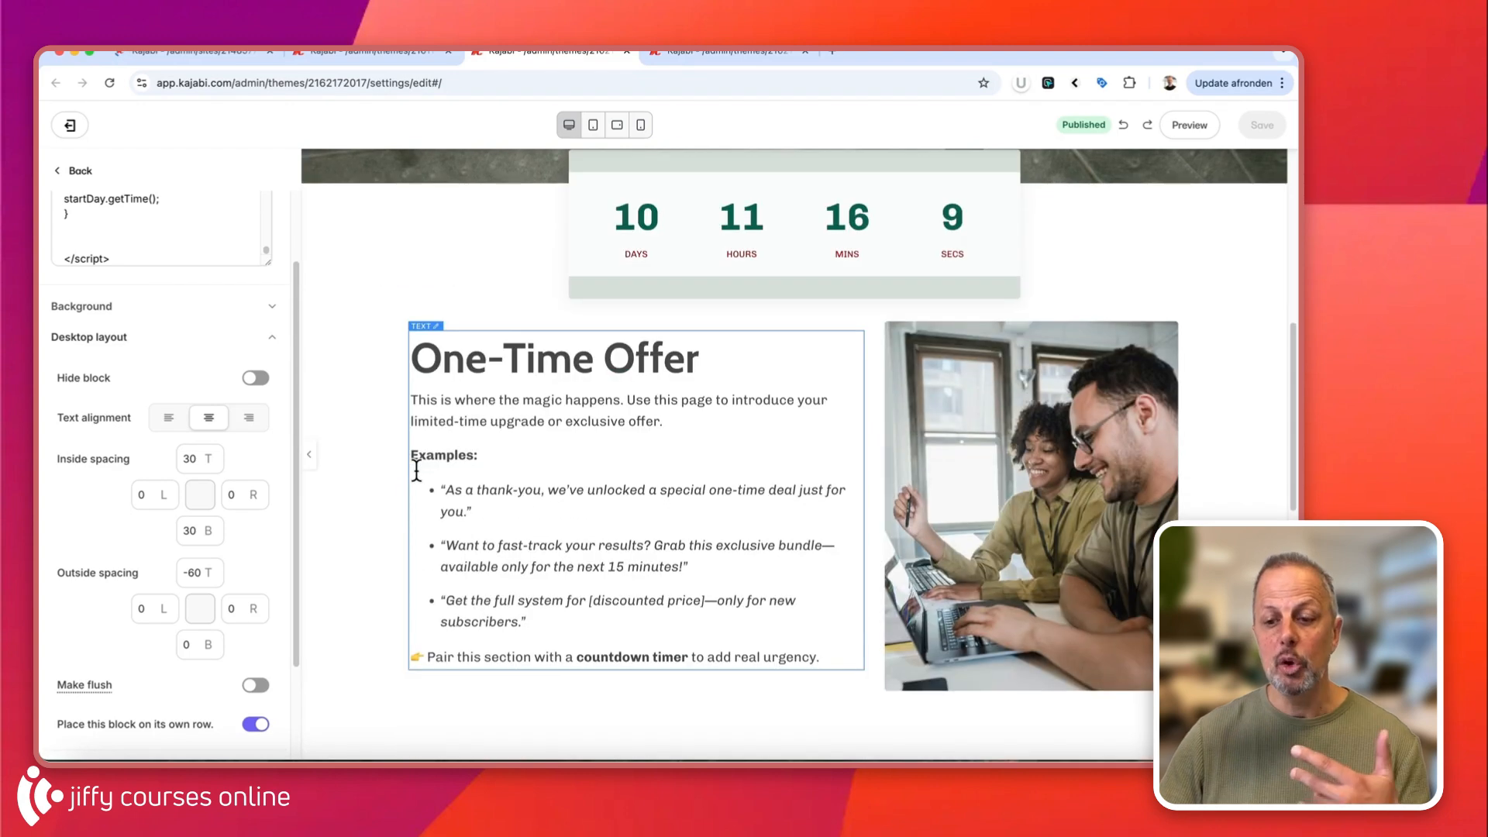
scroll(415, 465, down, 10)
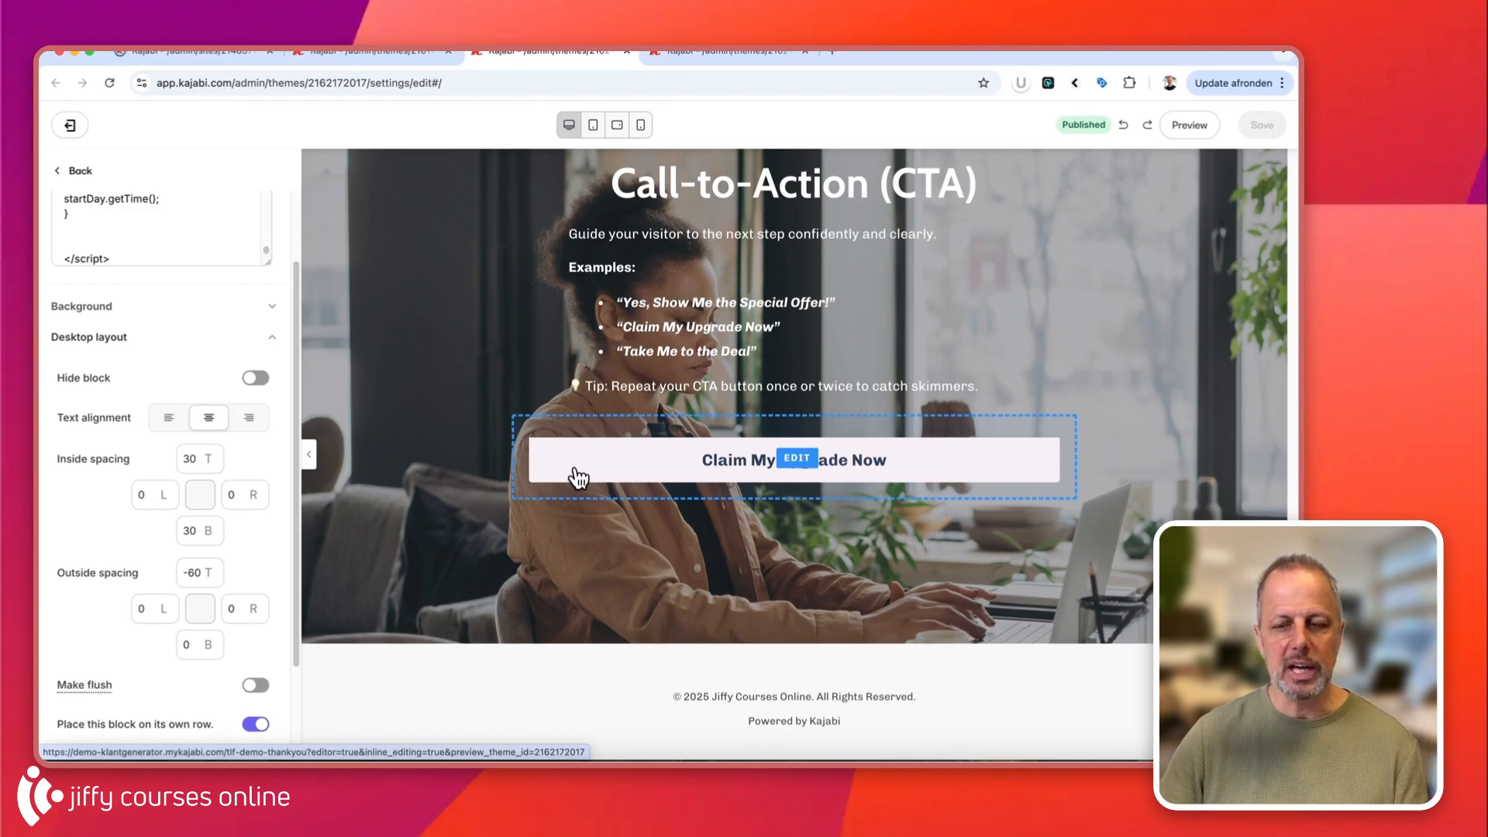
scroll(578, 477, up, 15)
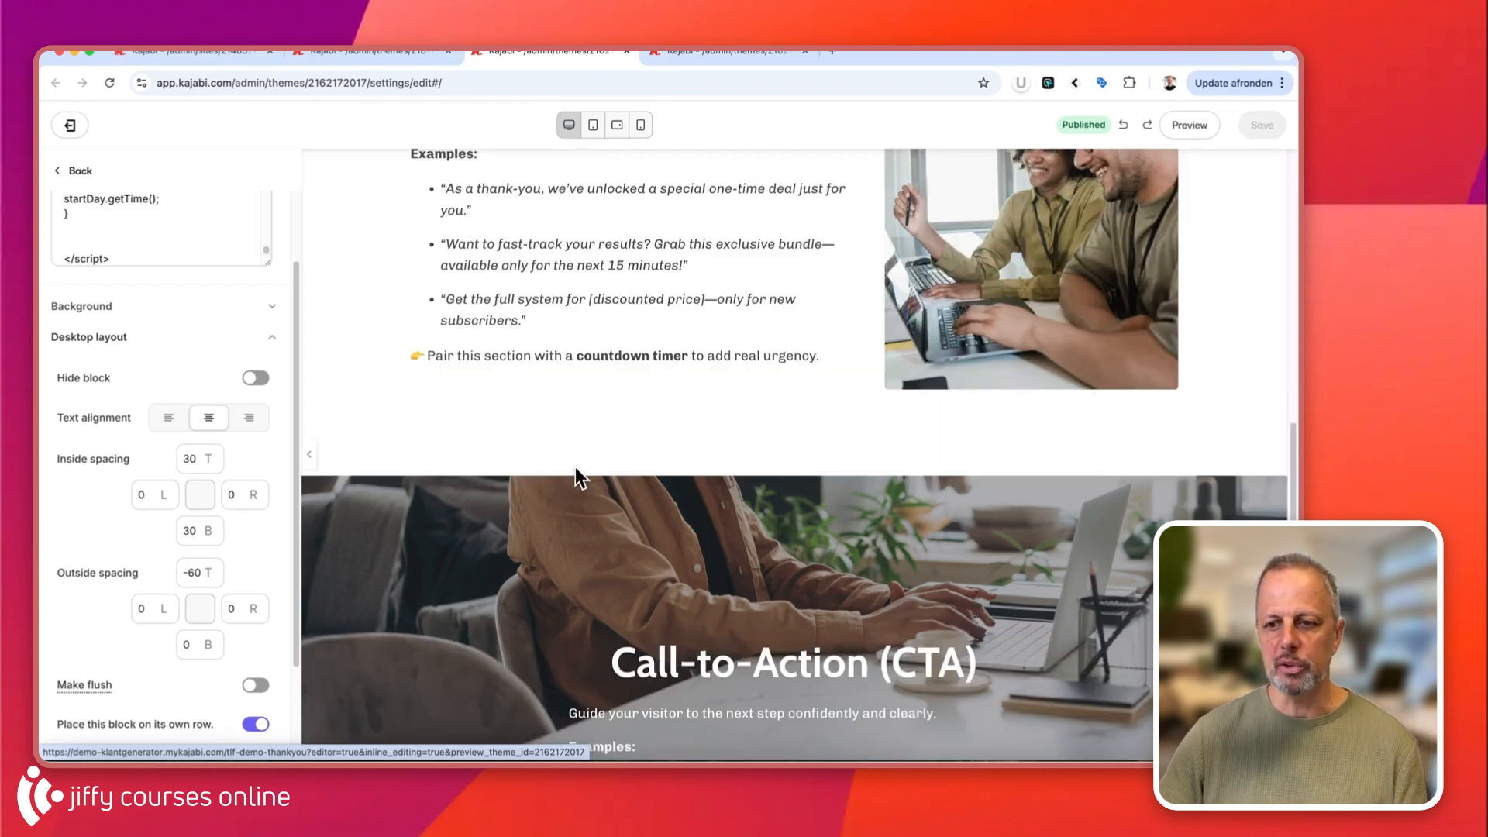
scroll(704, 510, down, 2)
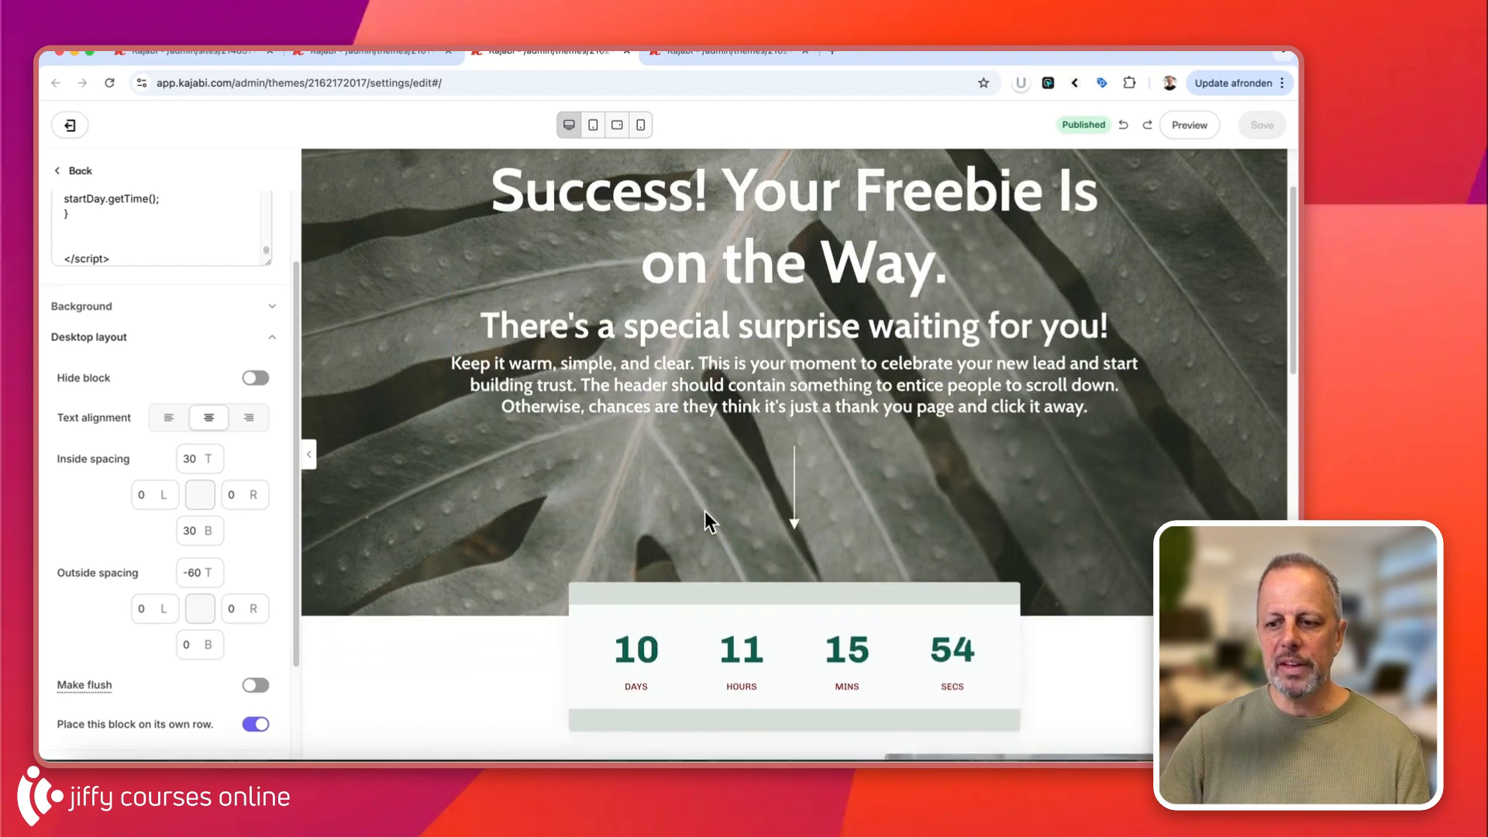
scroll(691, 175, up, 2)
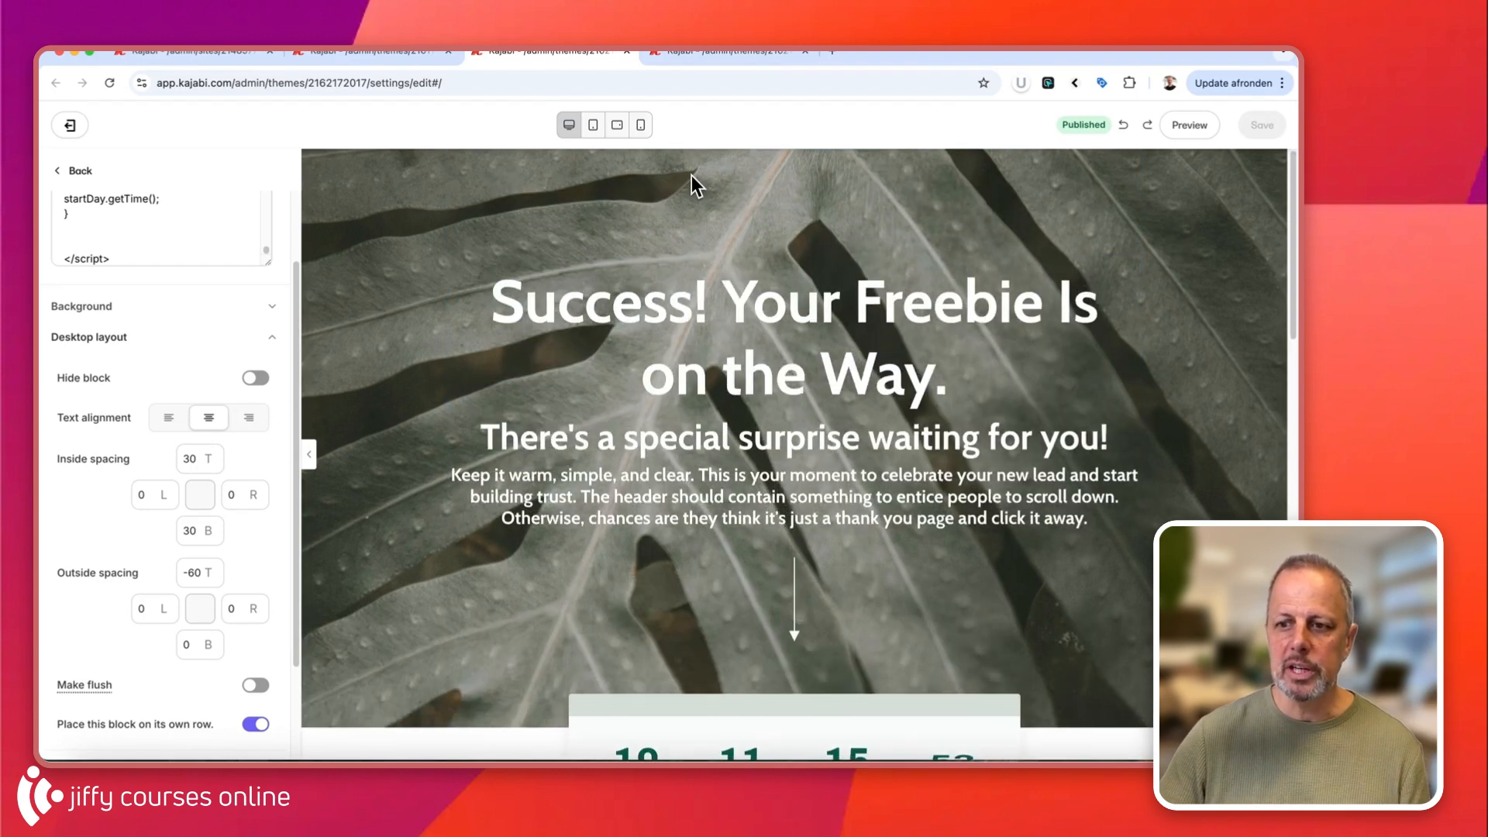
Remove the countdown timer custom code block from TLF Demo - Thank you page expired
click(742, 53)
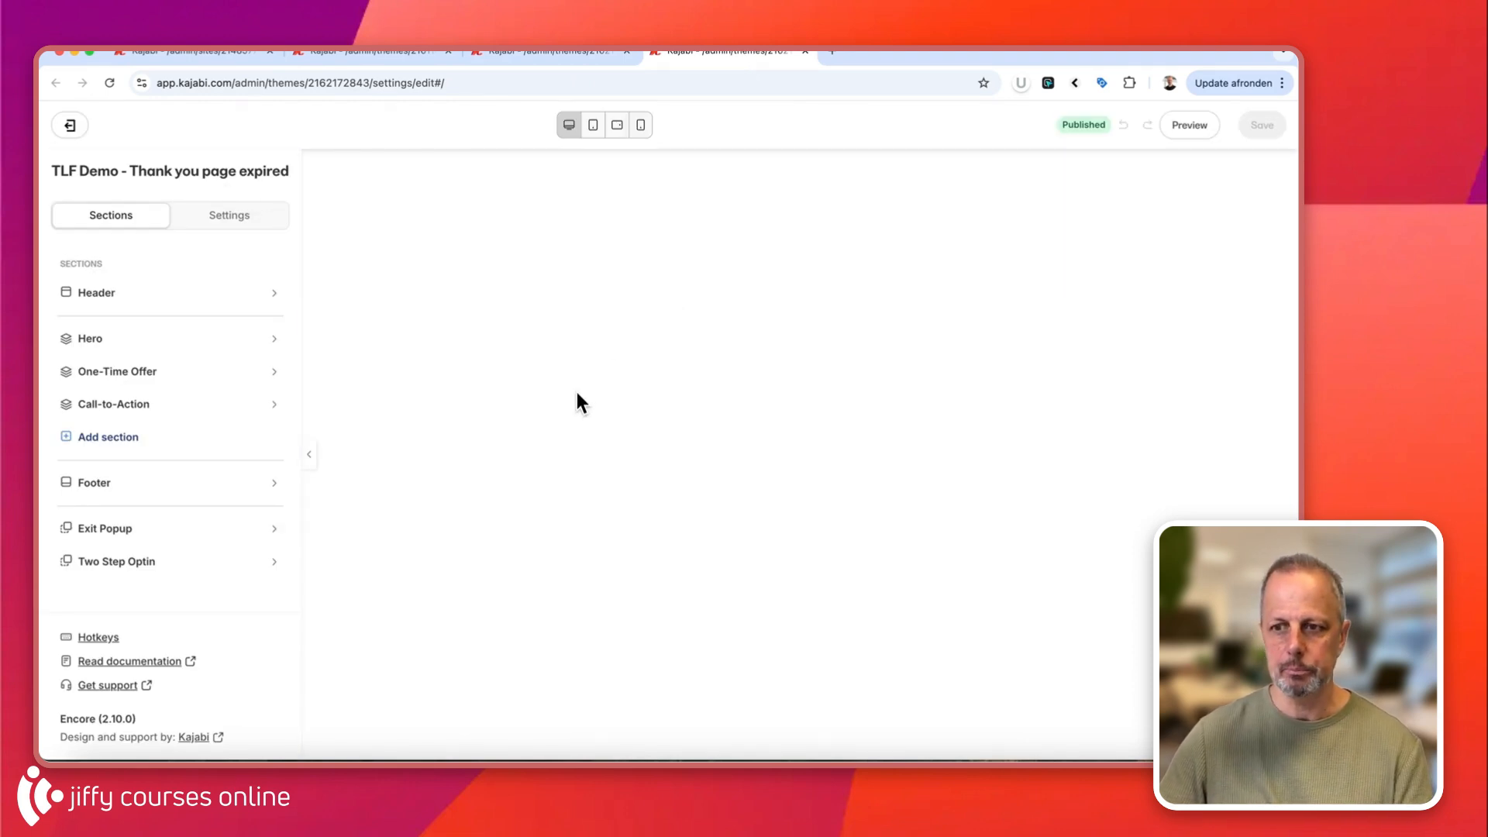
click(655, 443)
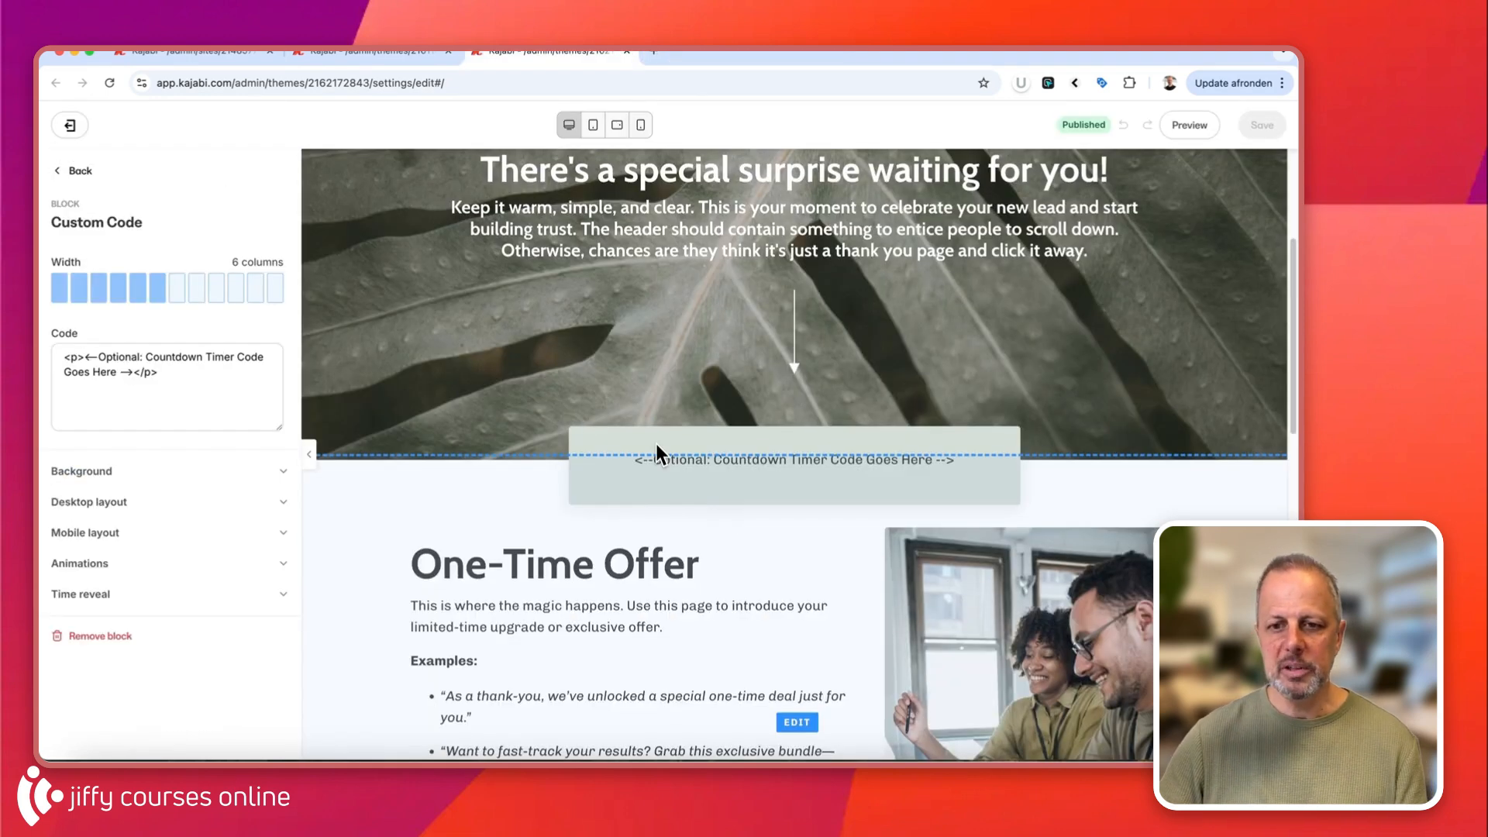
click(99, 636)
scroll(339, 536, up, 2)
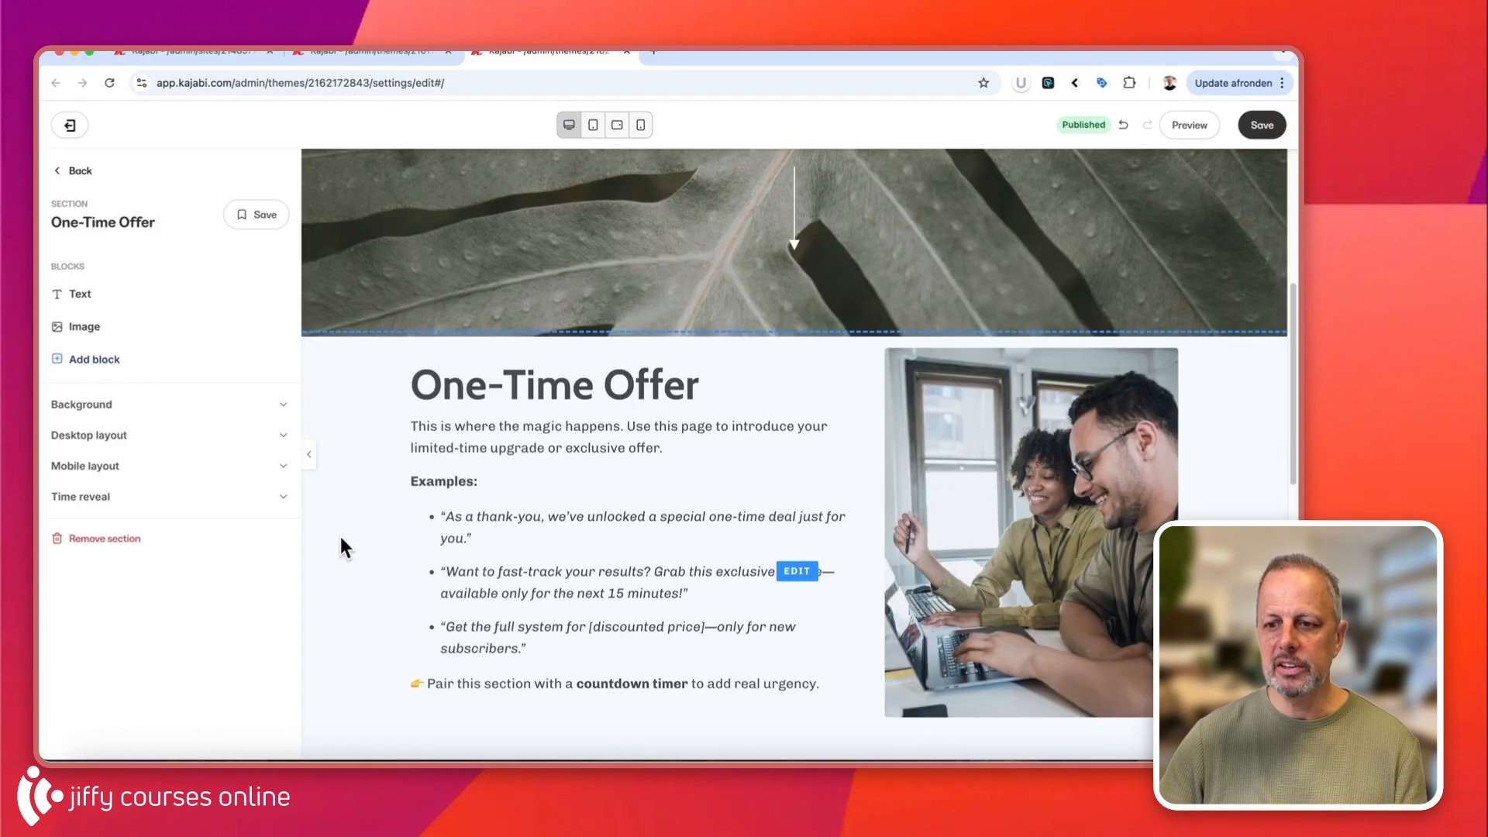
Change the One-Time Offer heading on the expired thank-you page to "Your First Offer" and save the page
click(607, 395)
drag(604, 395, 417, 387)
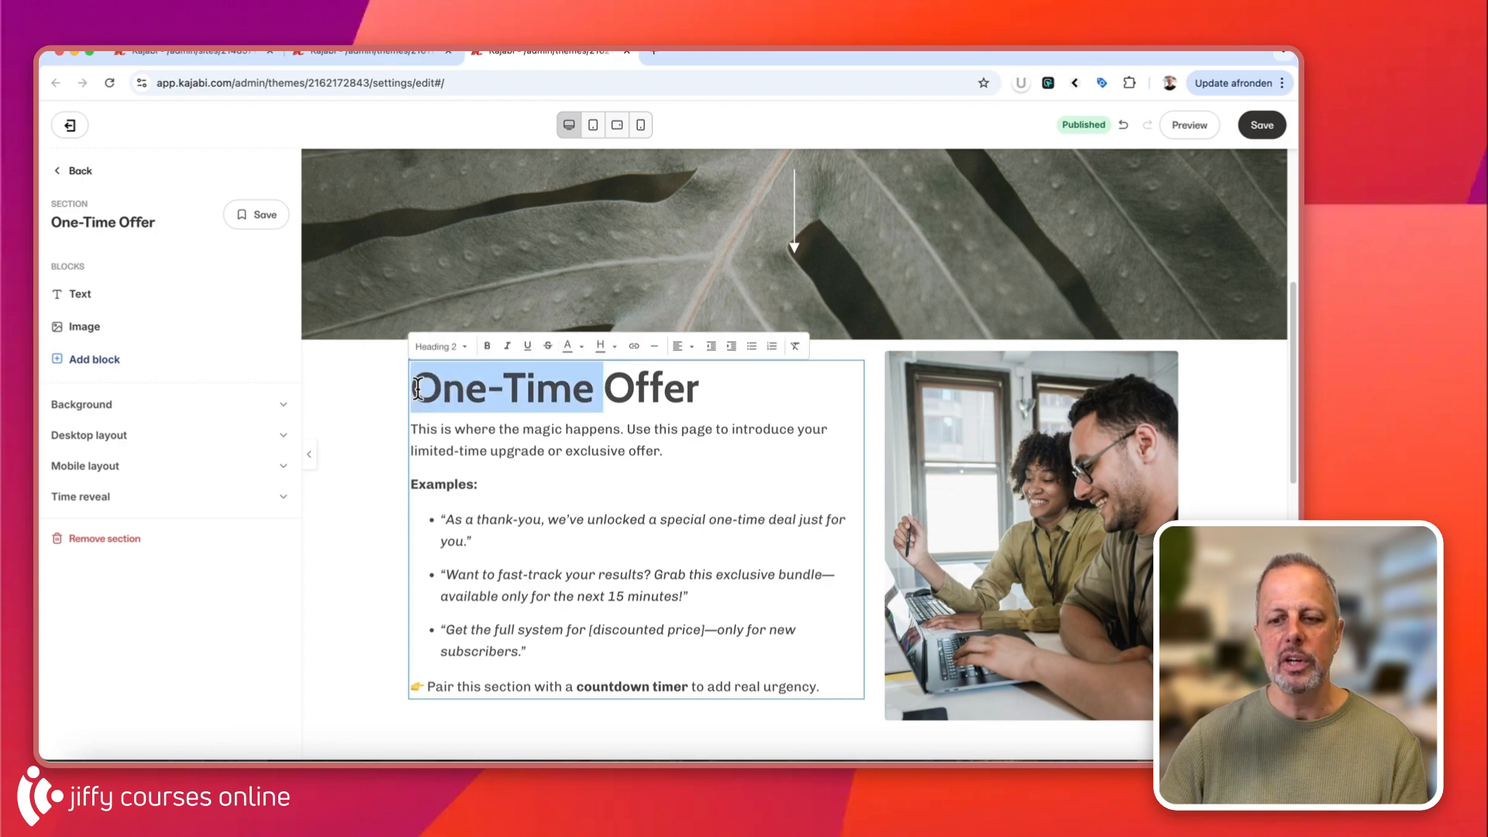
text(Your First)
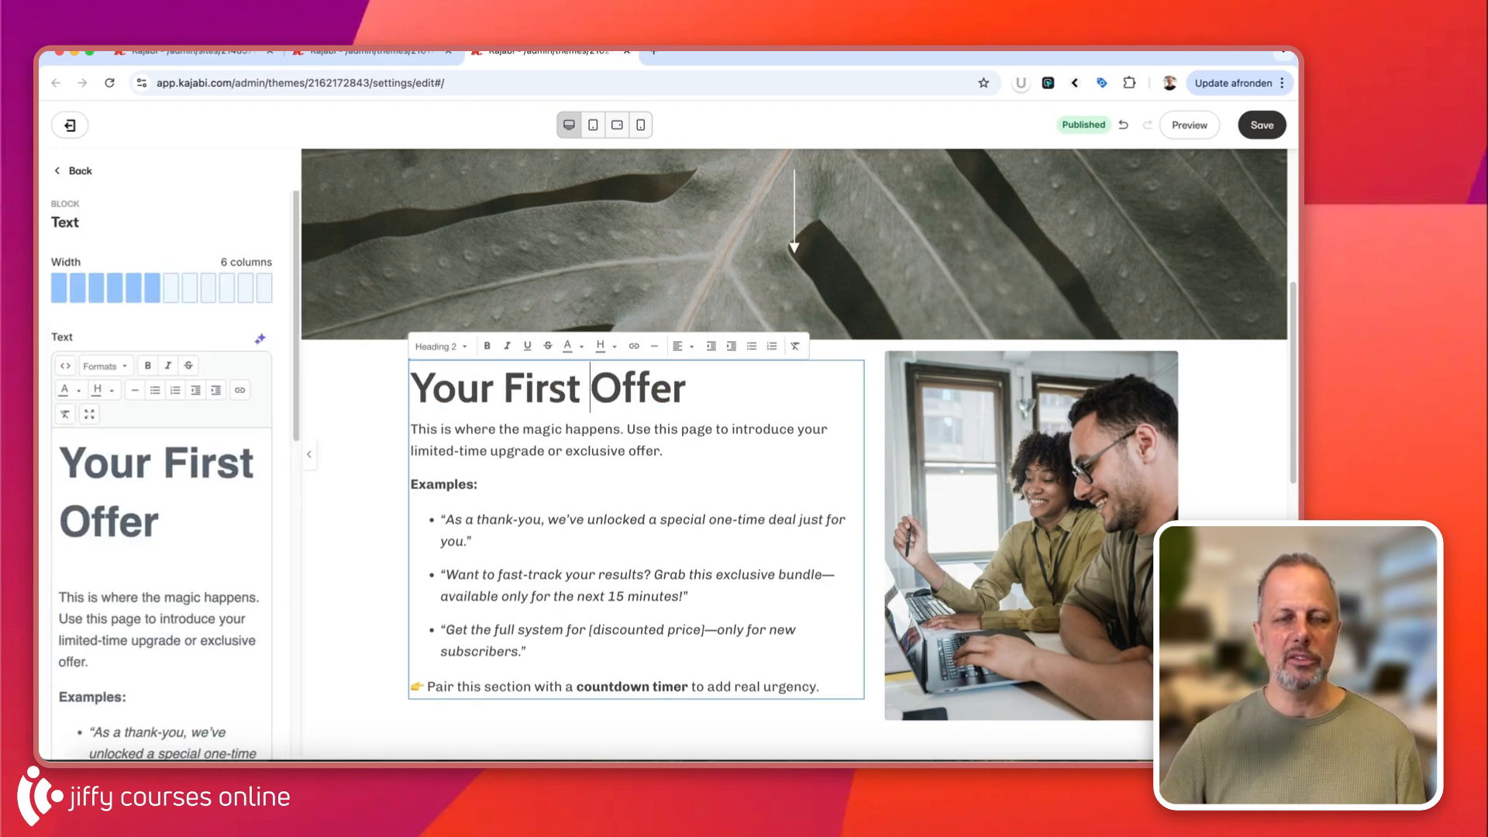
scroll(615, 481, down, 10)
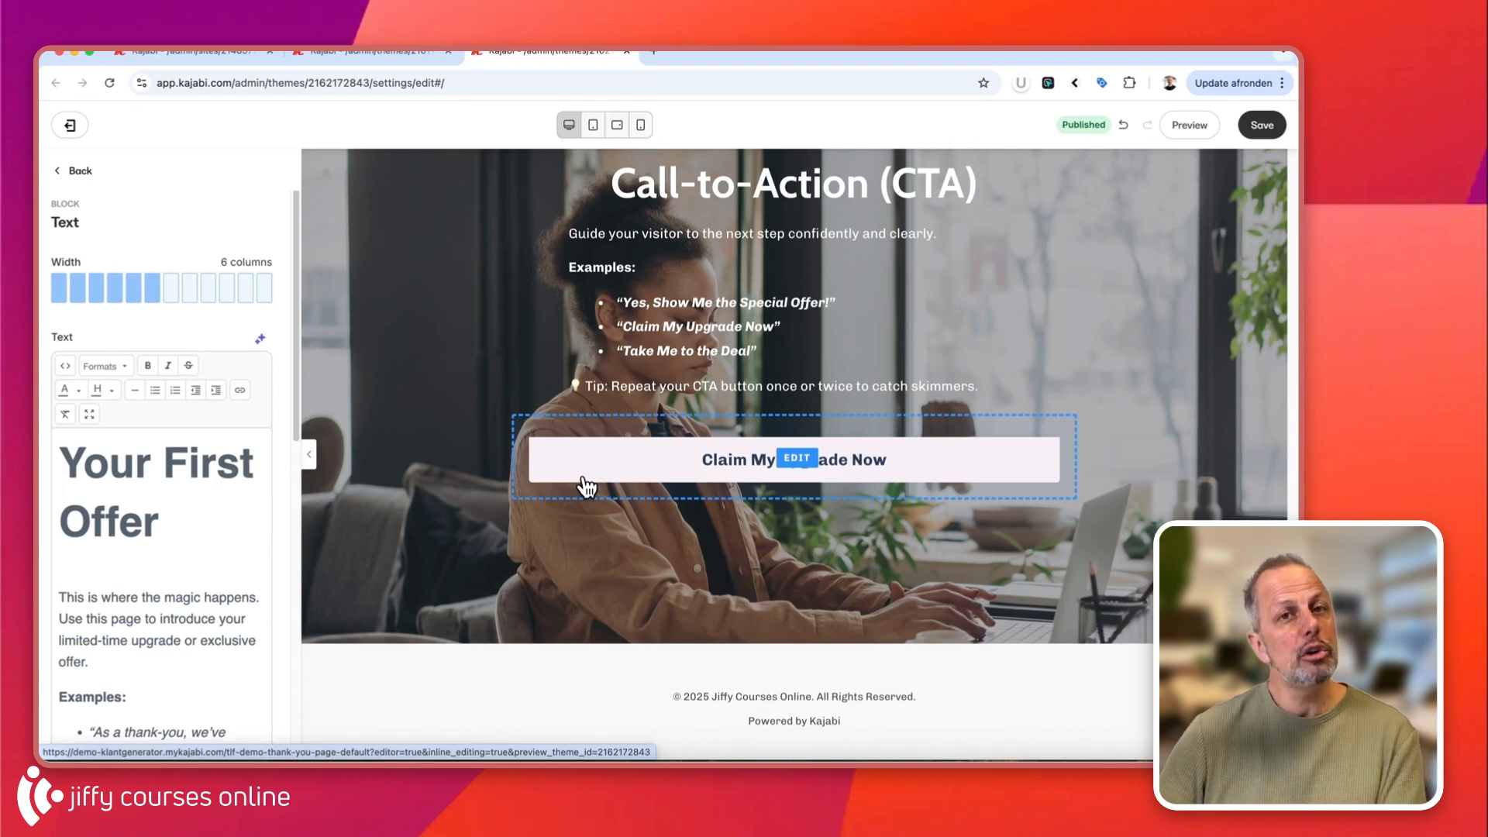
click(1263, 126)
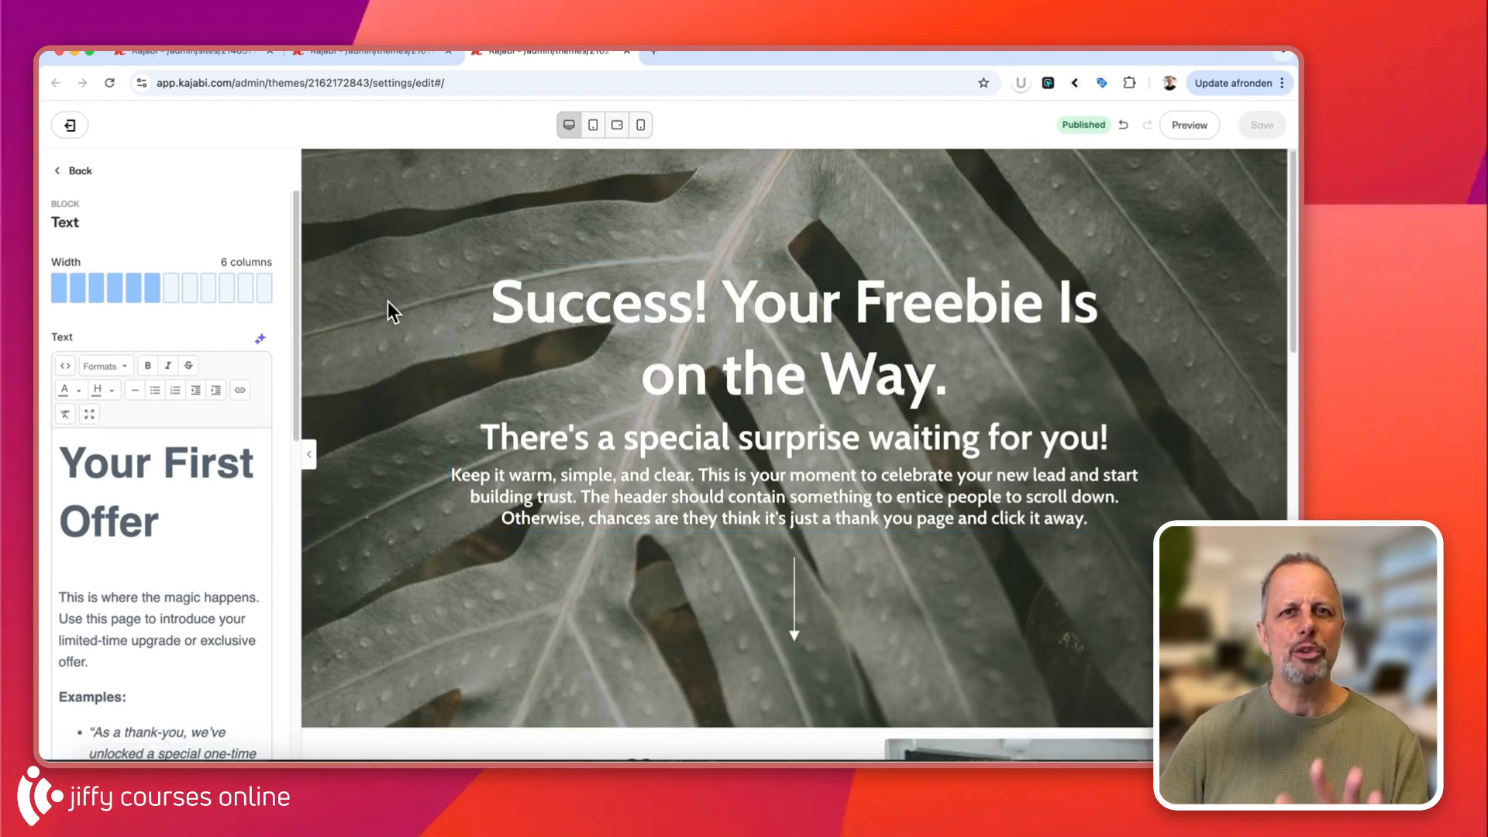
Close the expired thank-you page editor and open the Email Link Creation settings in Timeline Funnel Setup
click(626, 52)
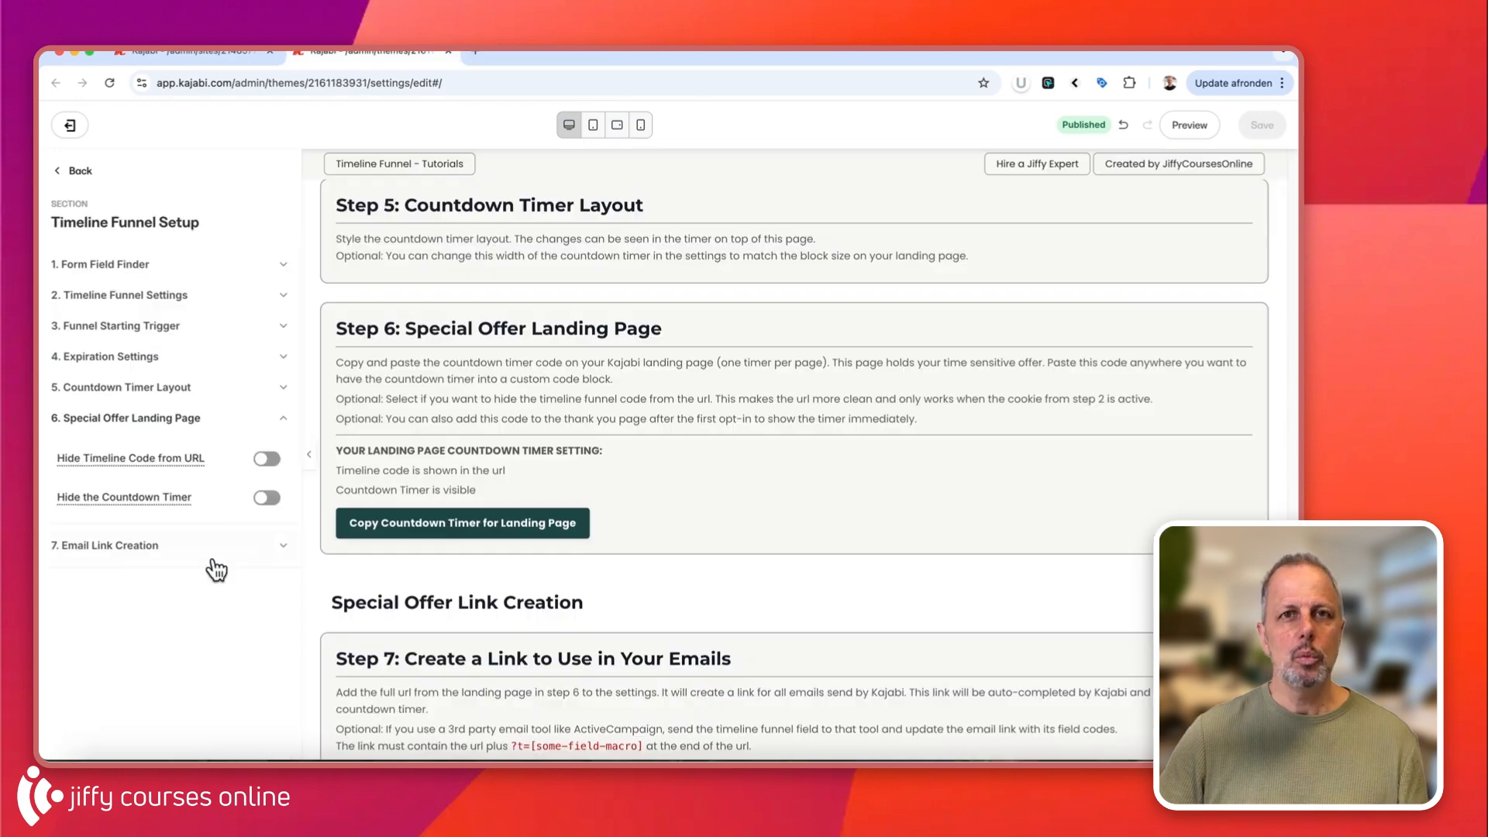
click(87, 546)
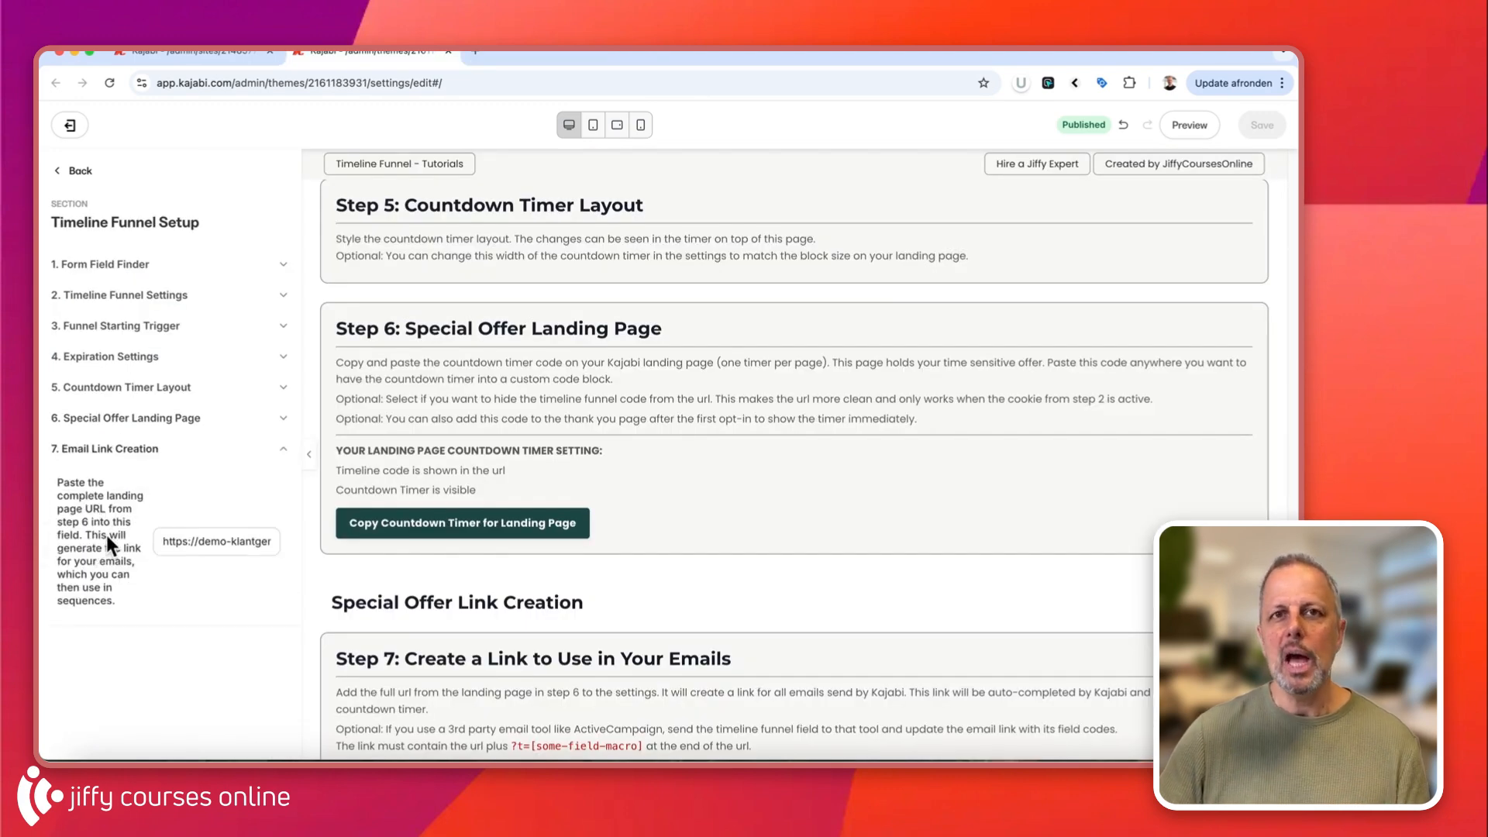
Submit the live opt-in form with a test name and e-mail address, and examine the thank-you page with its countdown timer
click(496, 521)
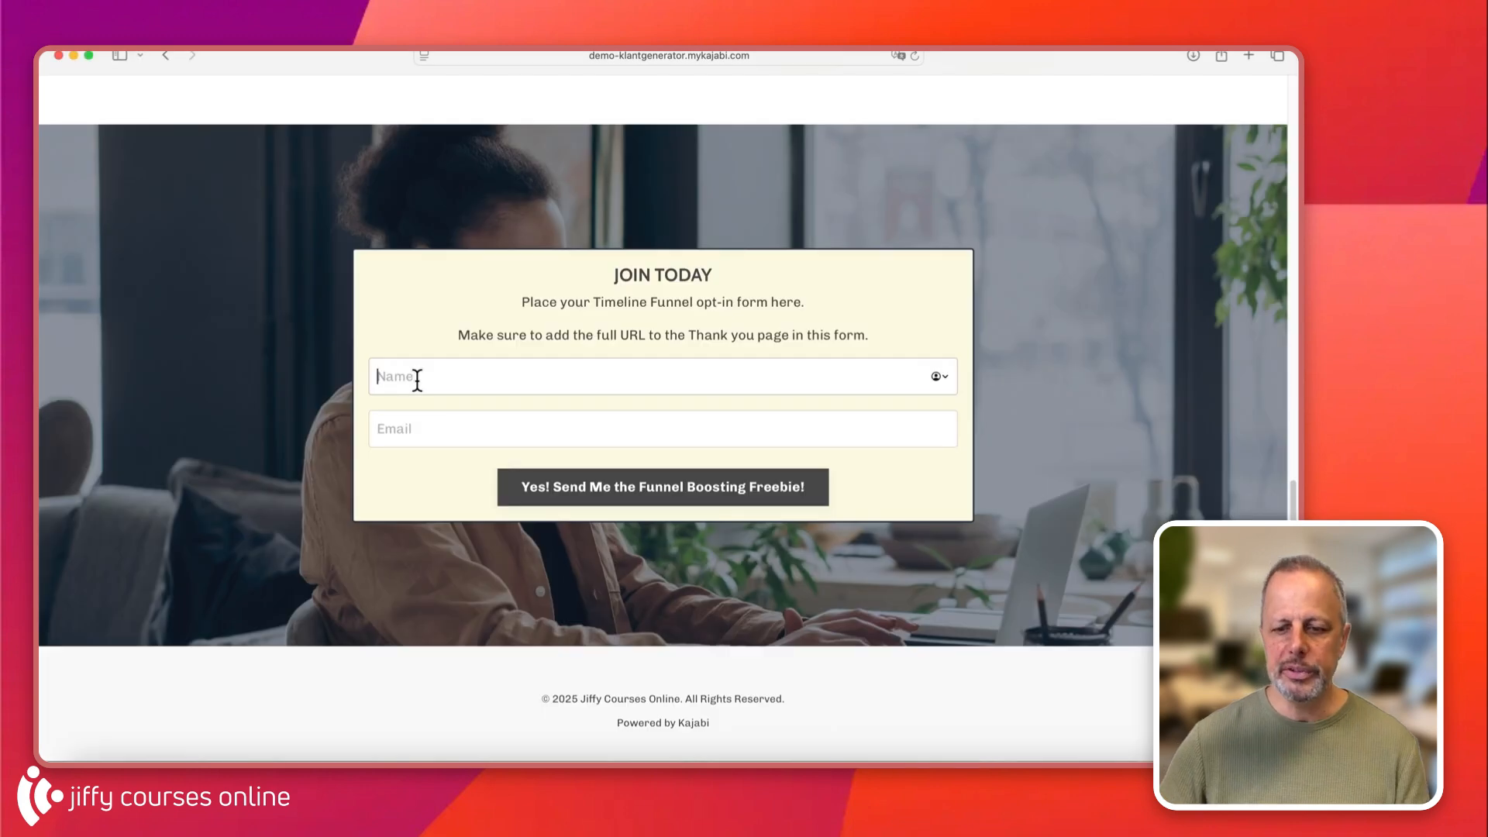
text(Bast)
text(iaan test)
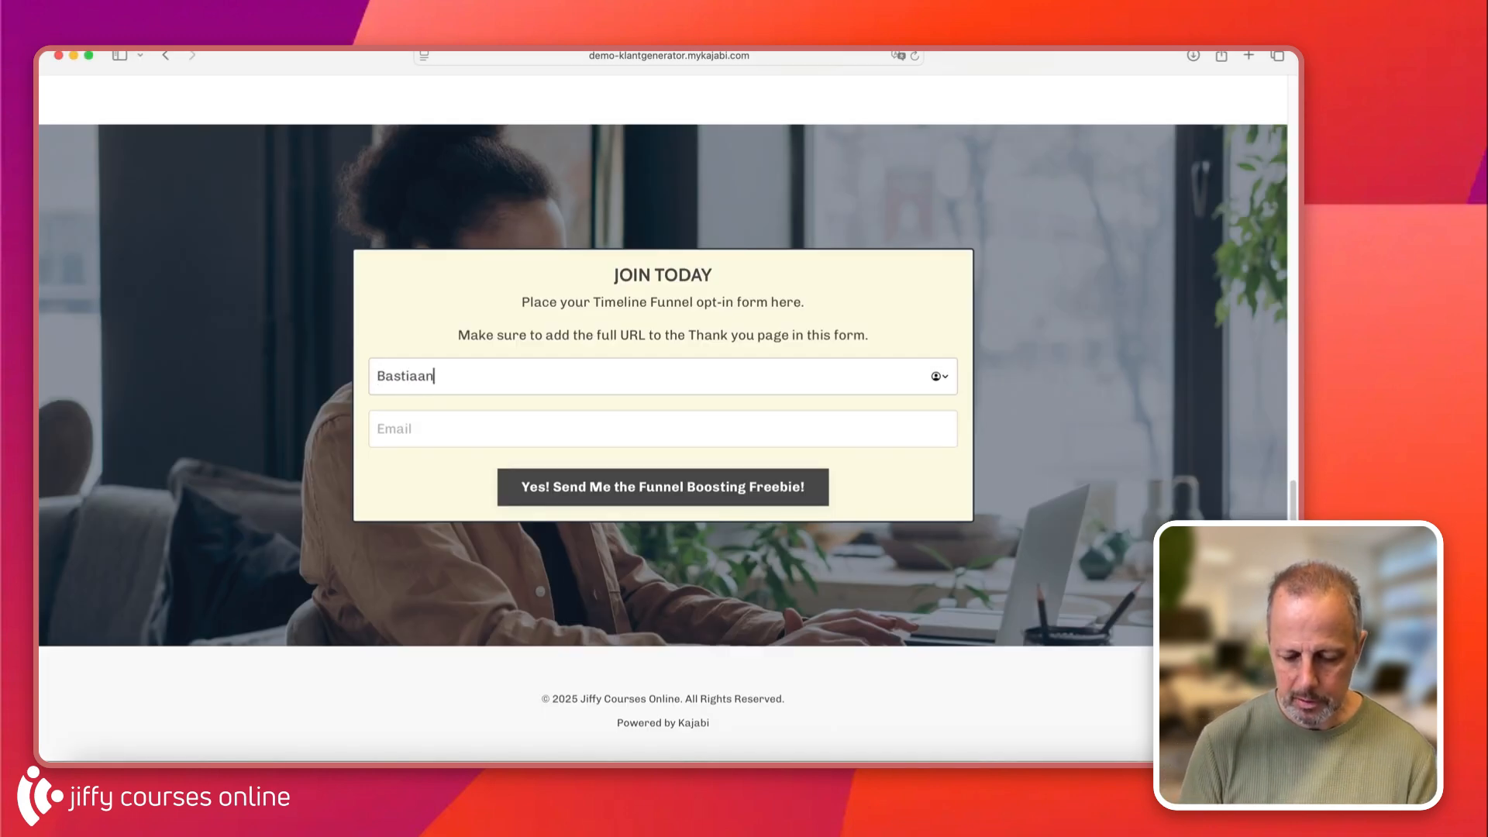
click(401, 428)
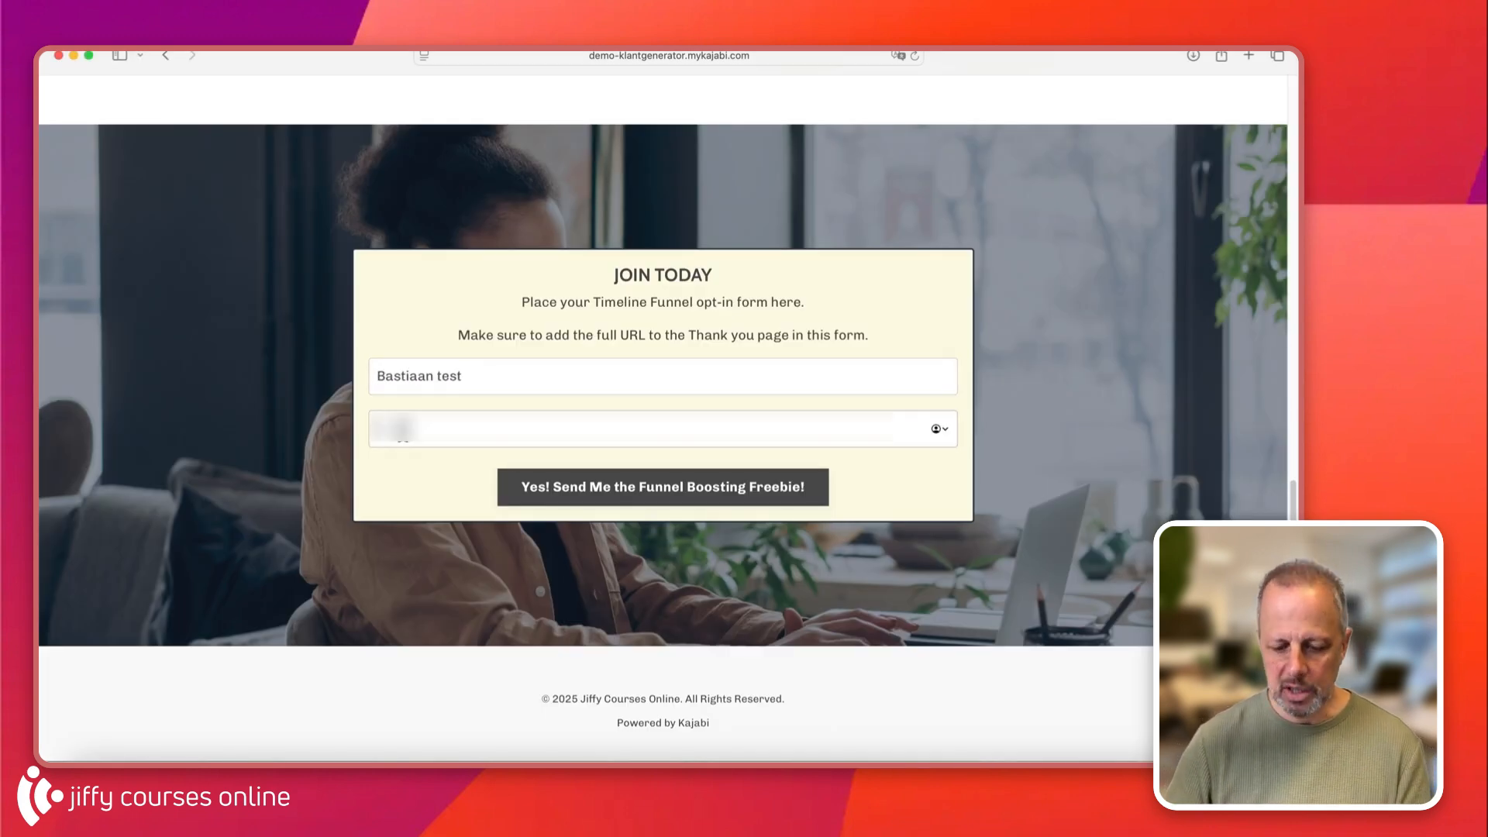
click(620, 491)
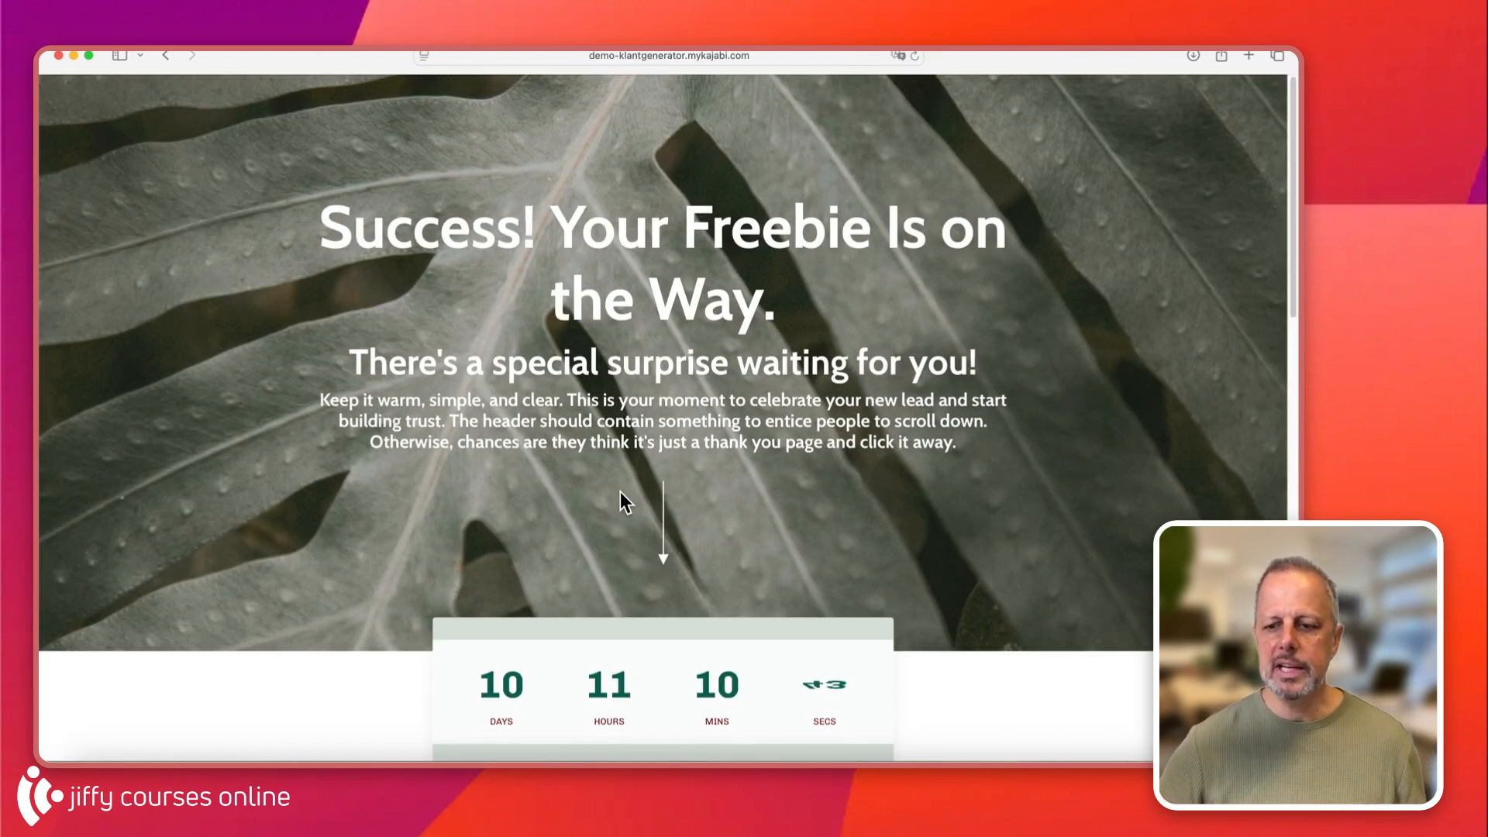
scroll(737, 490, down, 6)
scroll(752, 486, down, 8)
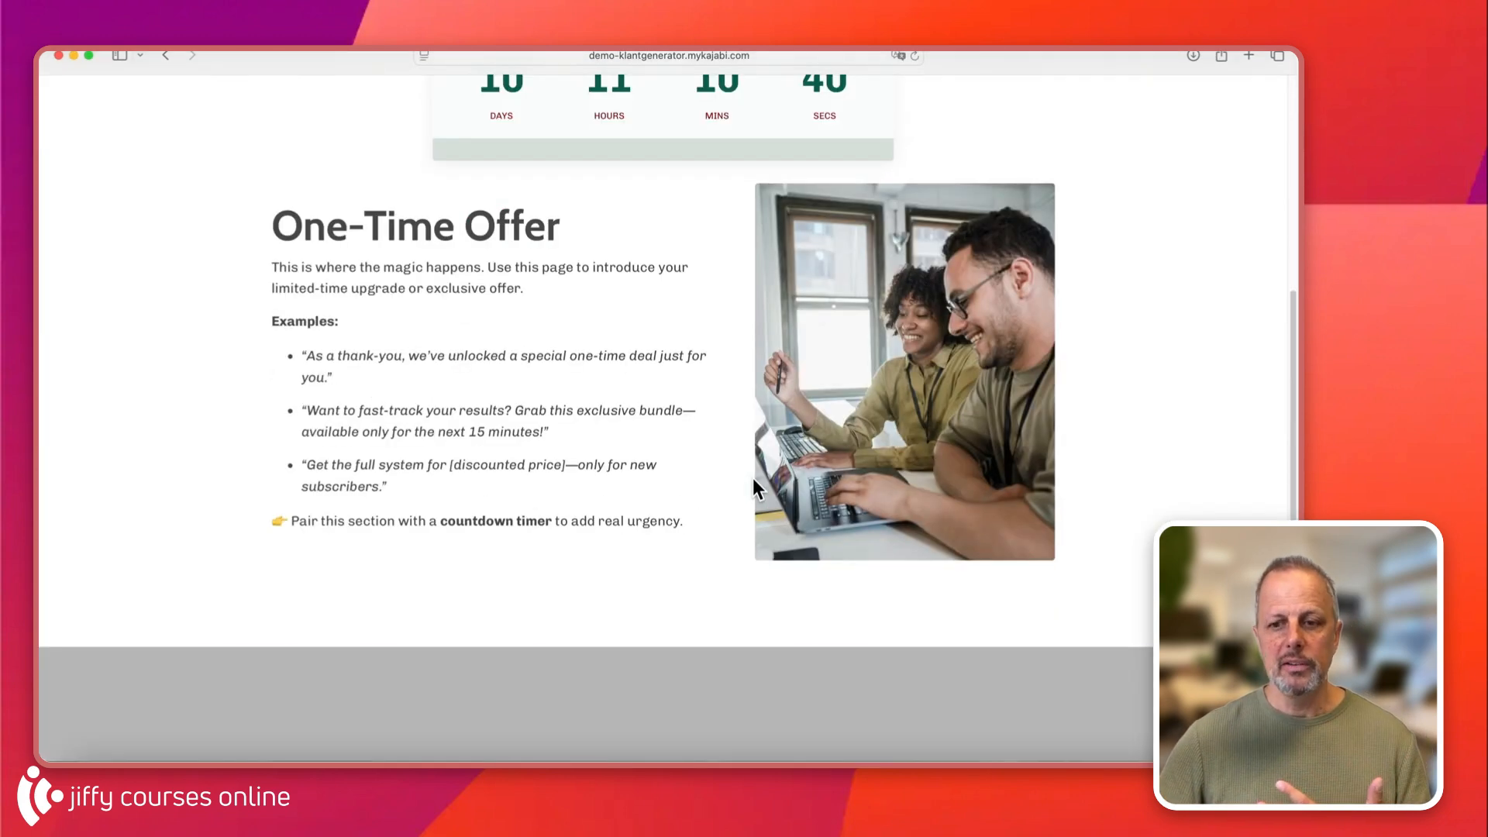
scroll(751, 487, up, 5)
scroll(751, 481, up, 10)
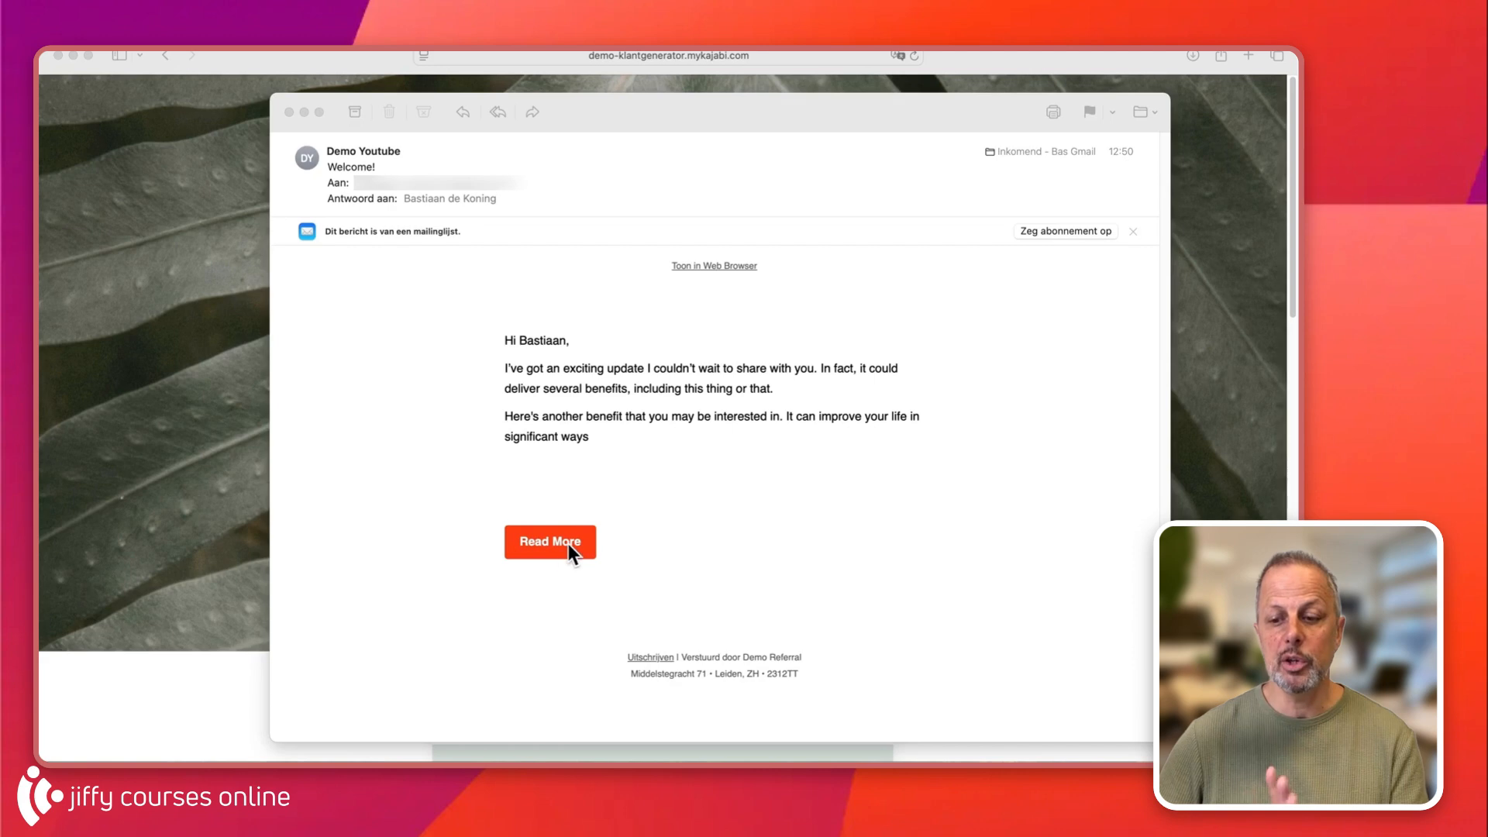
Open the sales page from the Welcome! email's Read More link, reload it, and check the expiration redirects of the sales and thank-you pages
click(545, 547)
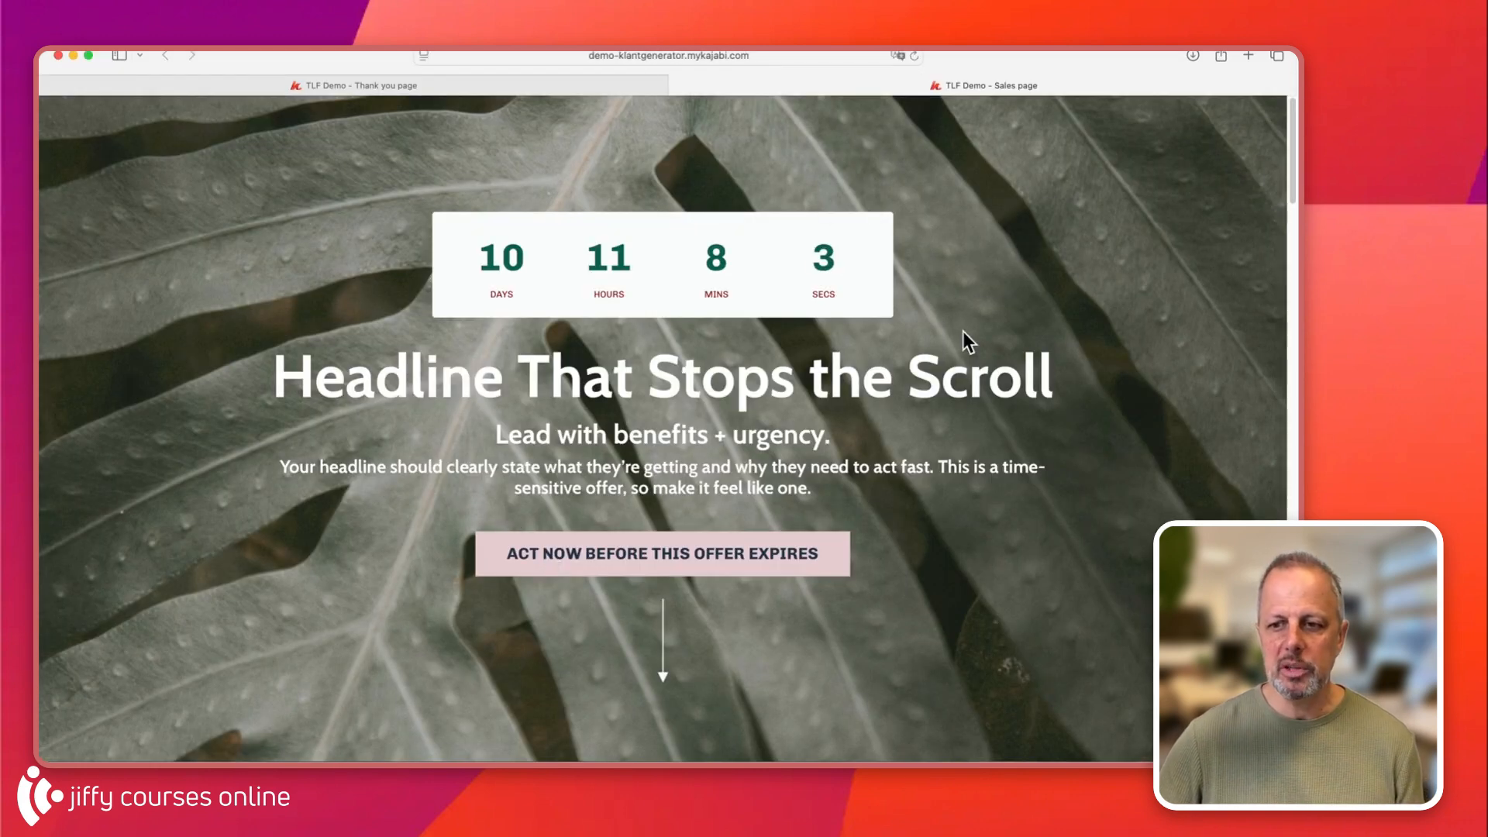
key(super+r)
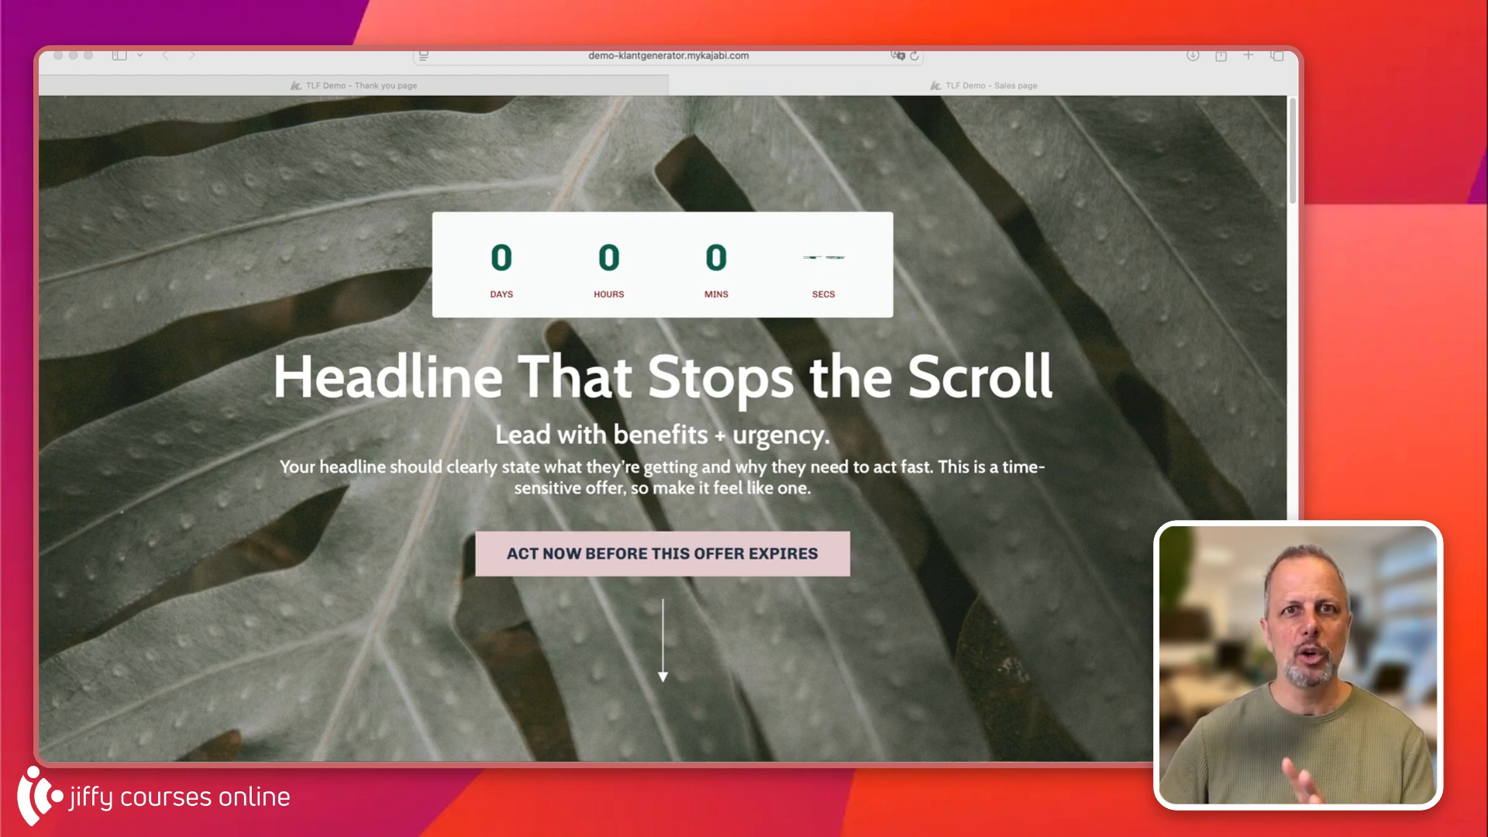
click(387, 86)
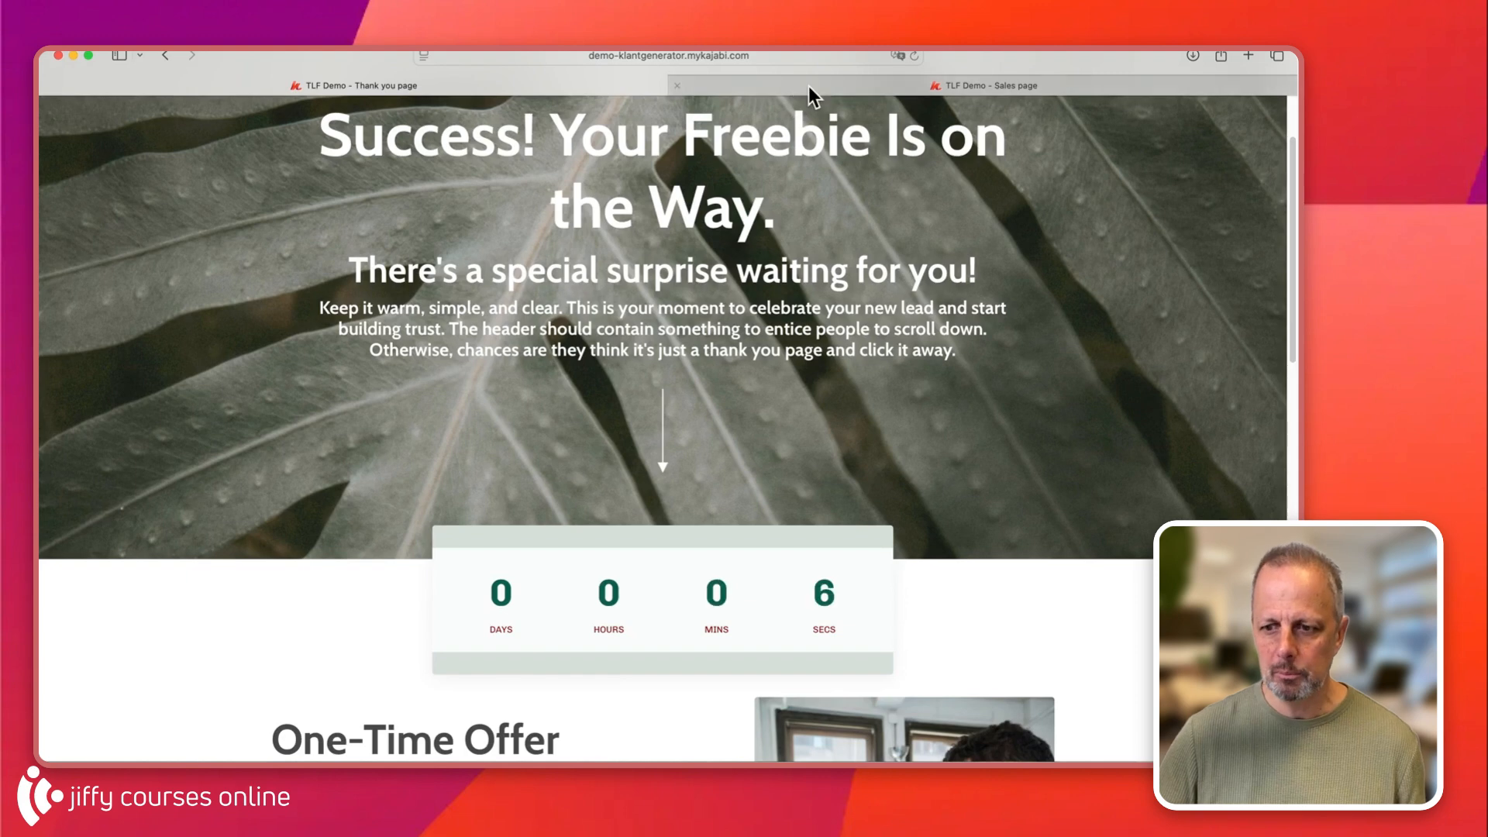
click(816, 84)
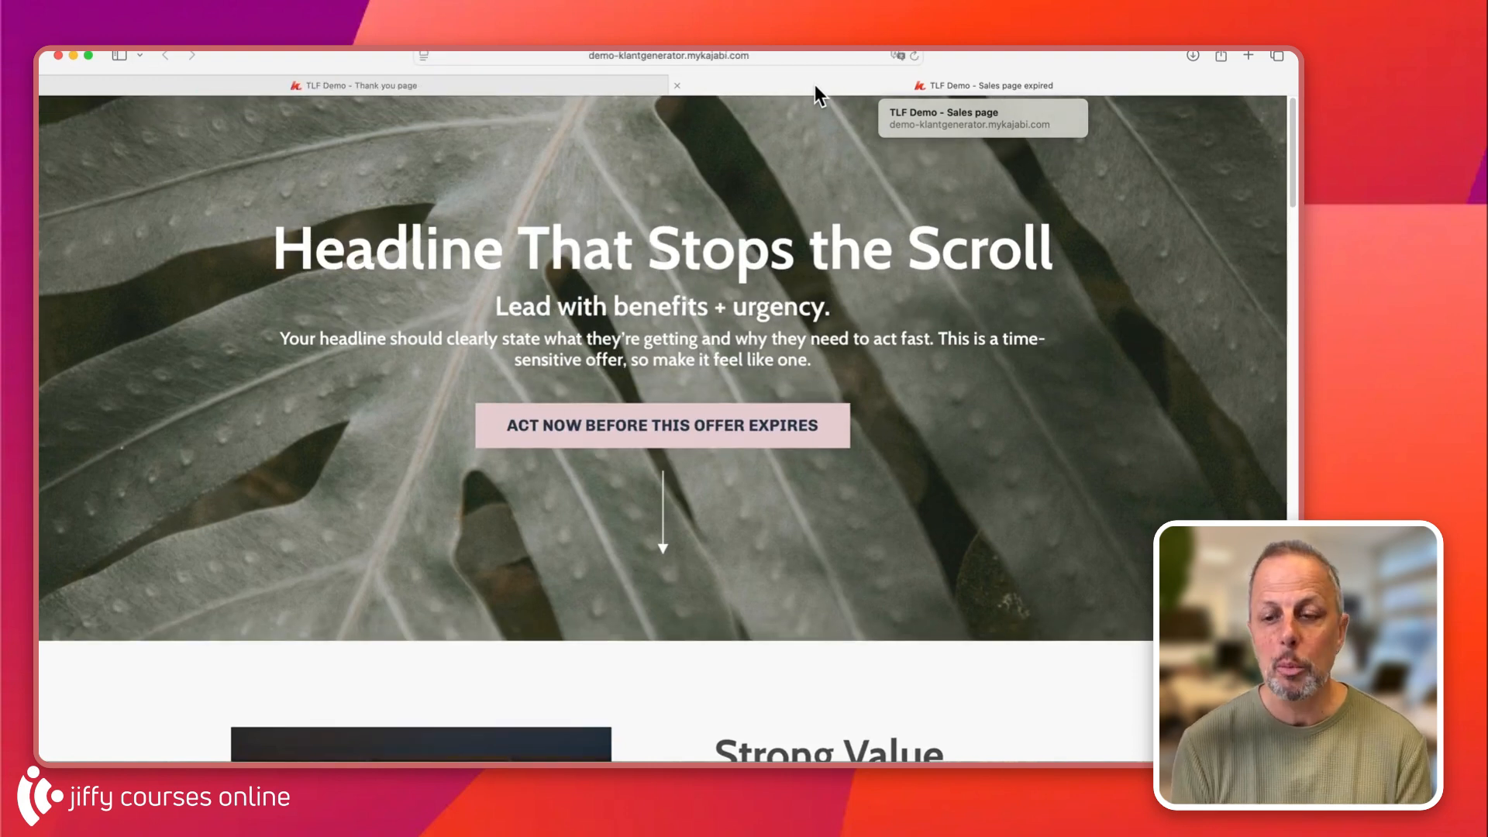
click(440, 88)
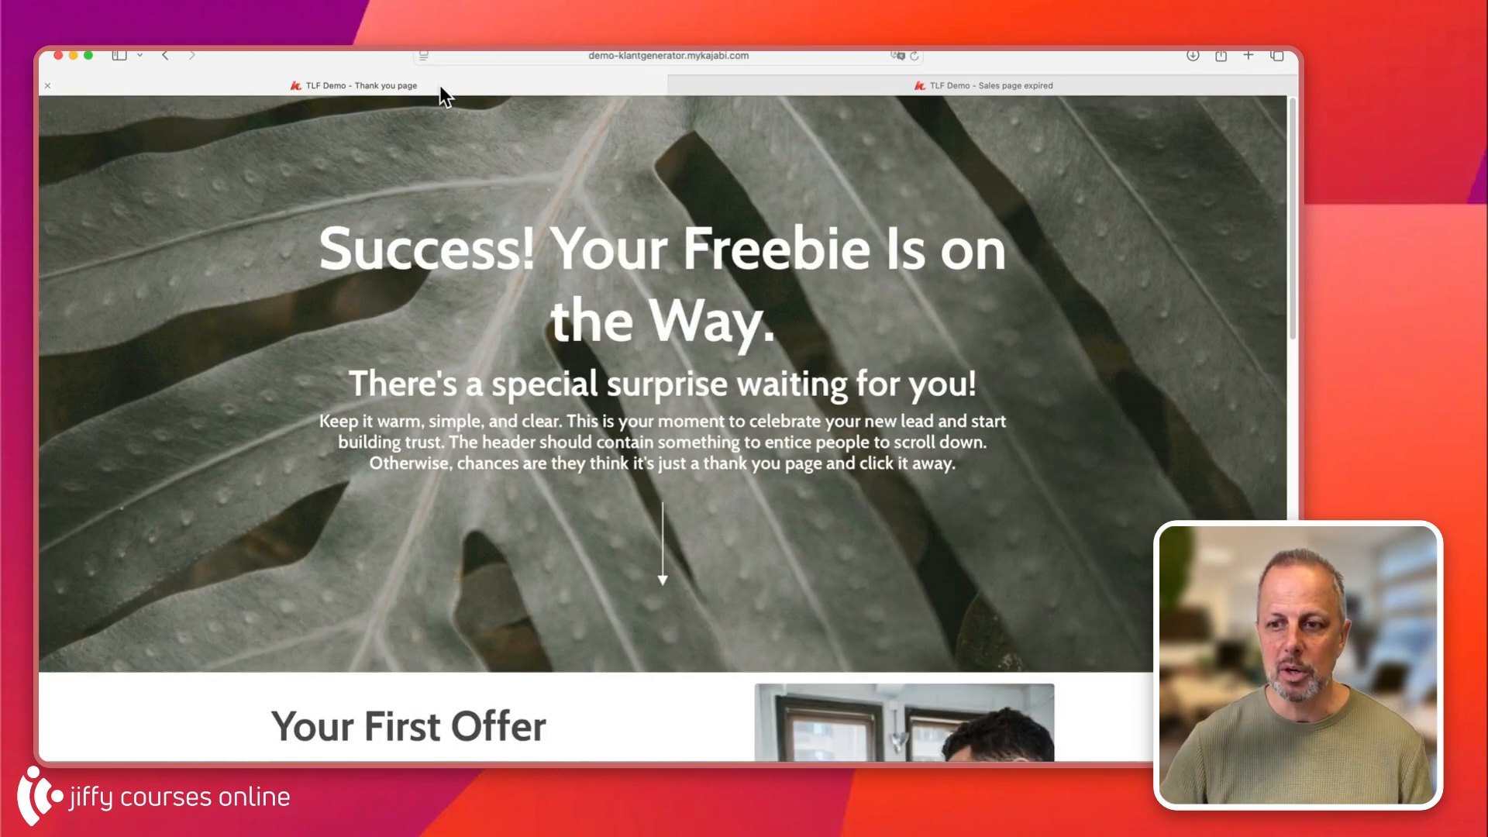
click(775, 98)
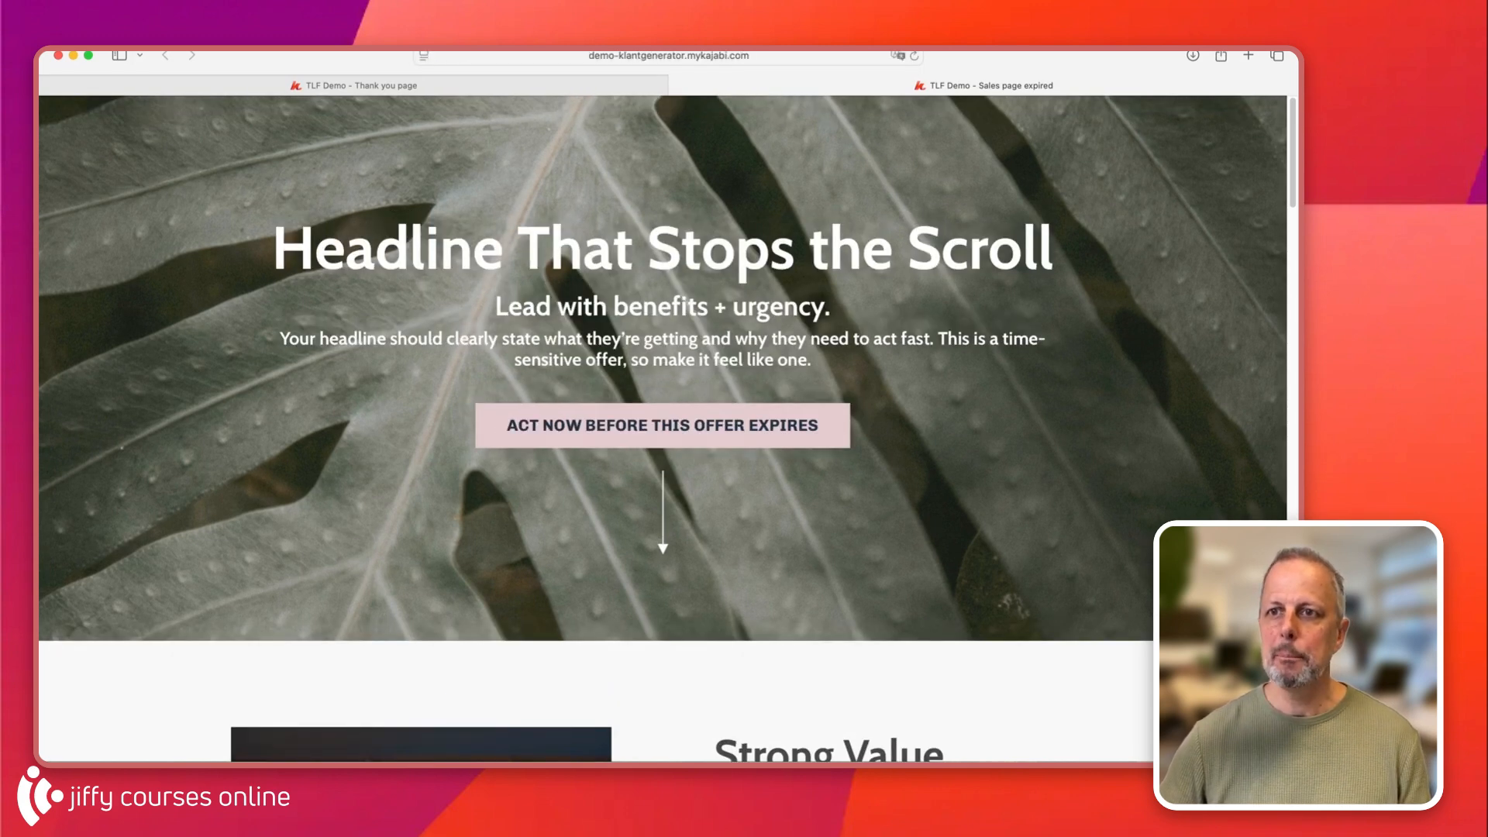
Return to the Welcome! email and reopen its Read More link to test the redirect after expiration
key(super+Tab)
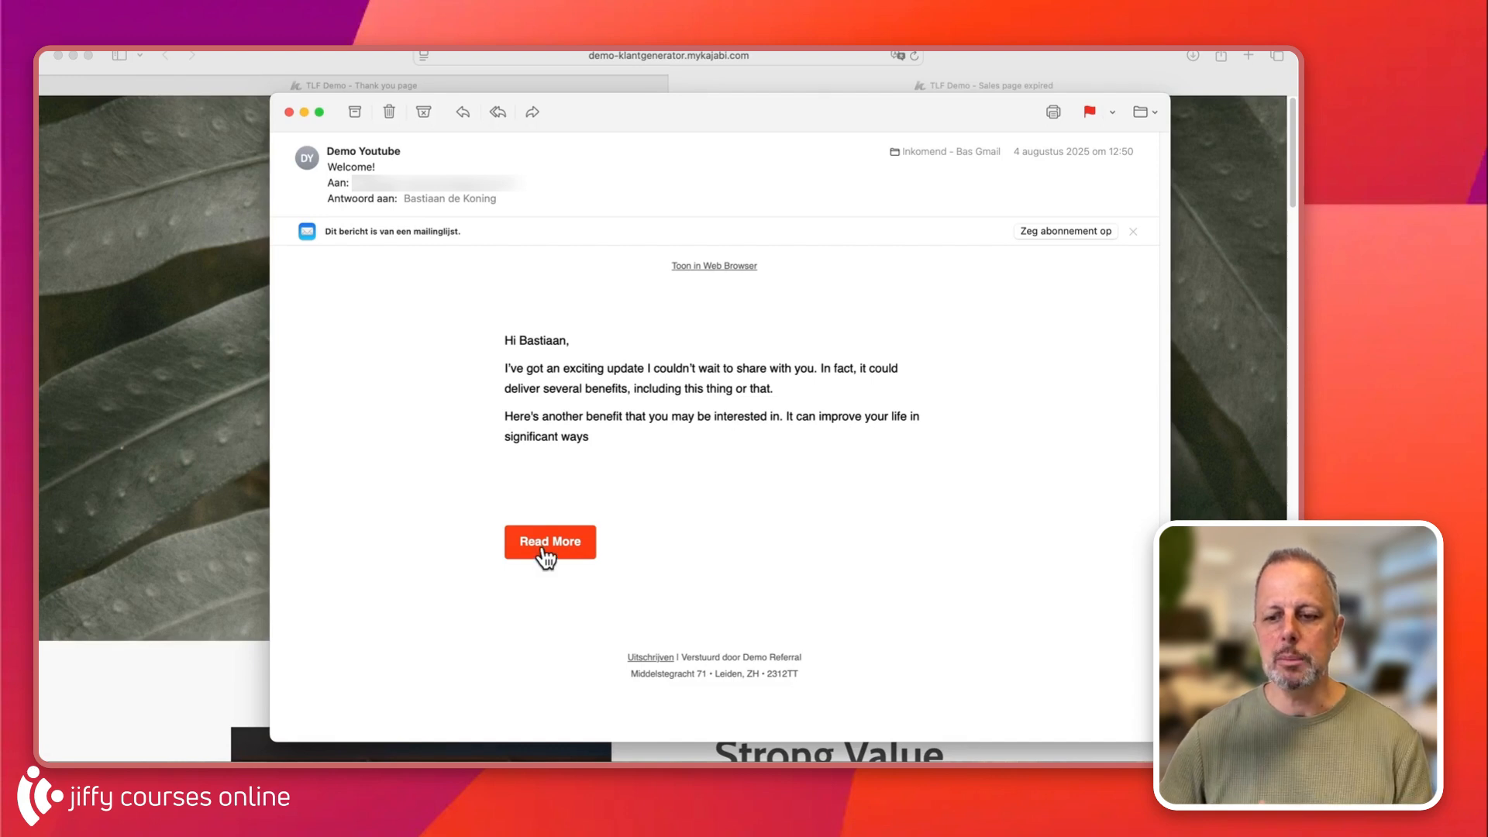
mouse_move(544, 553)
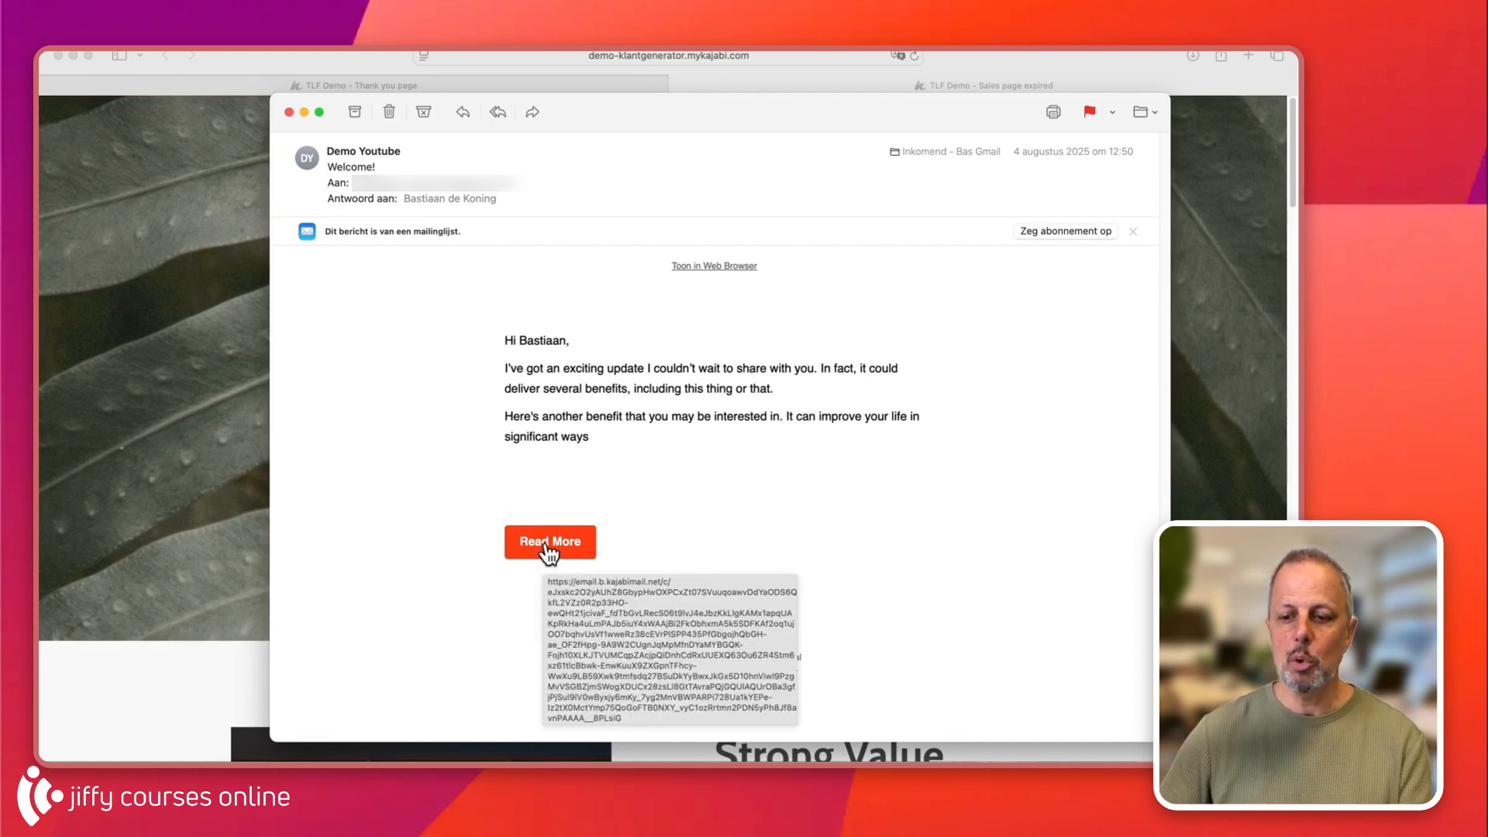
click(548, 552)
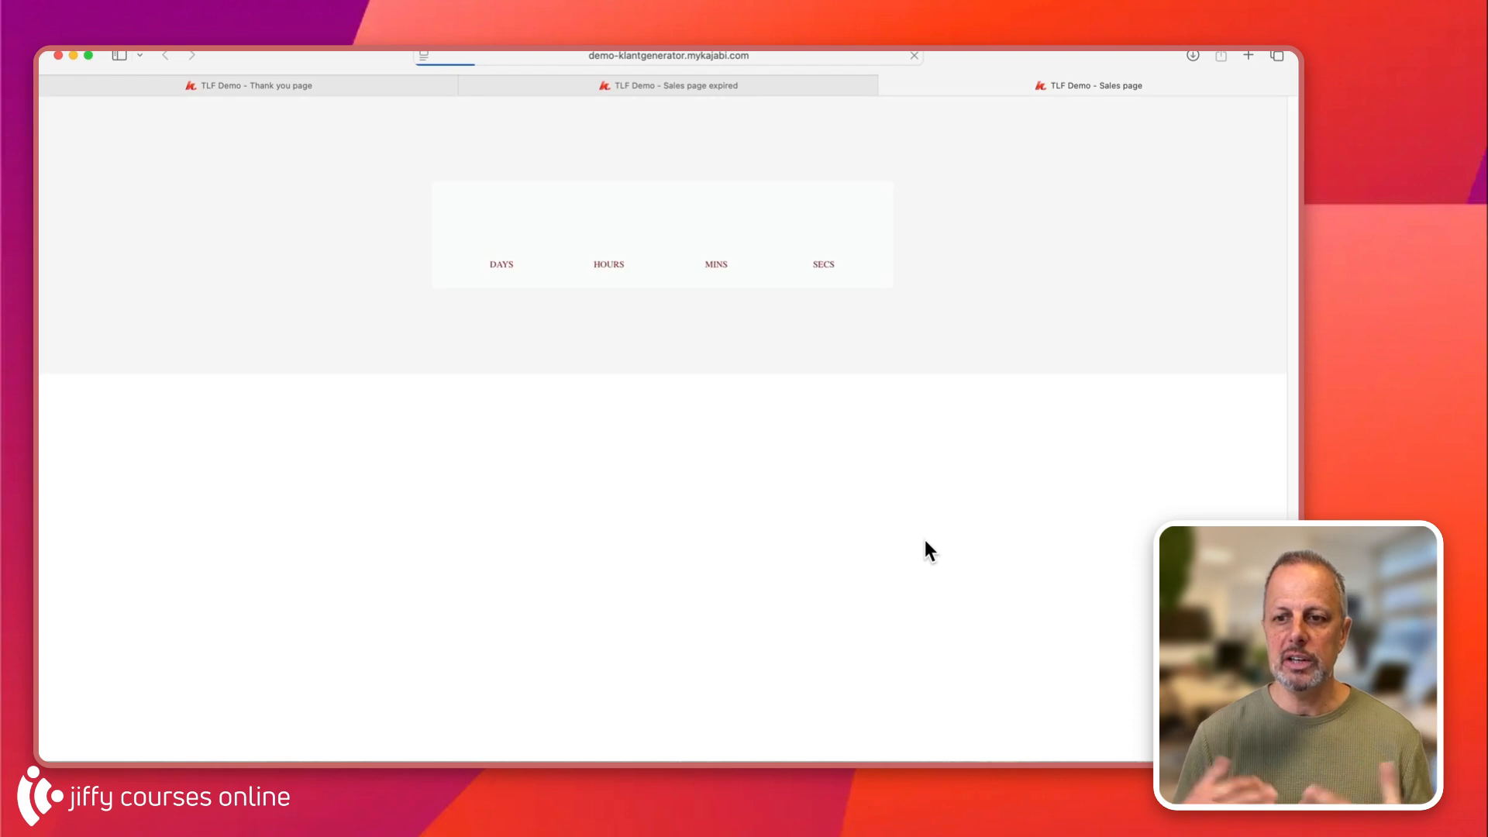